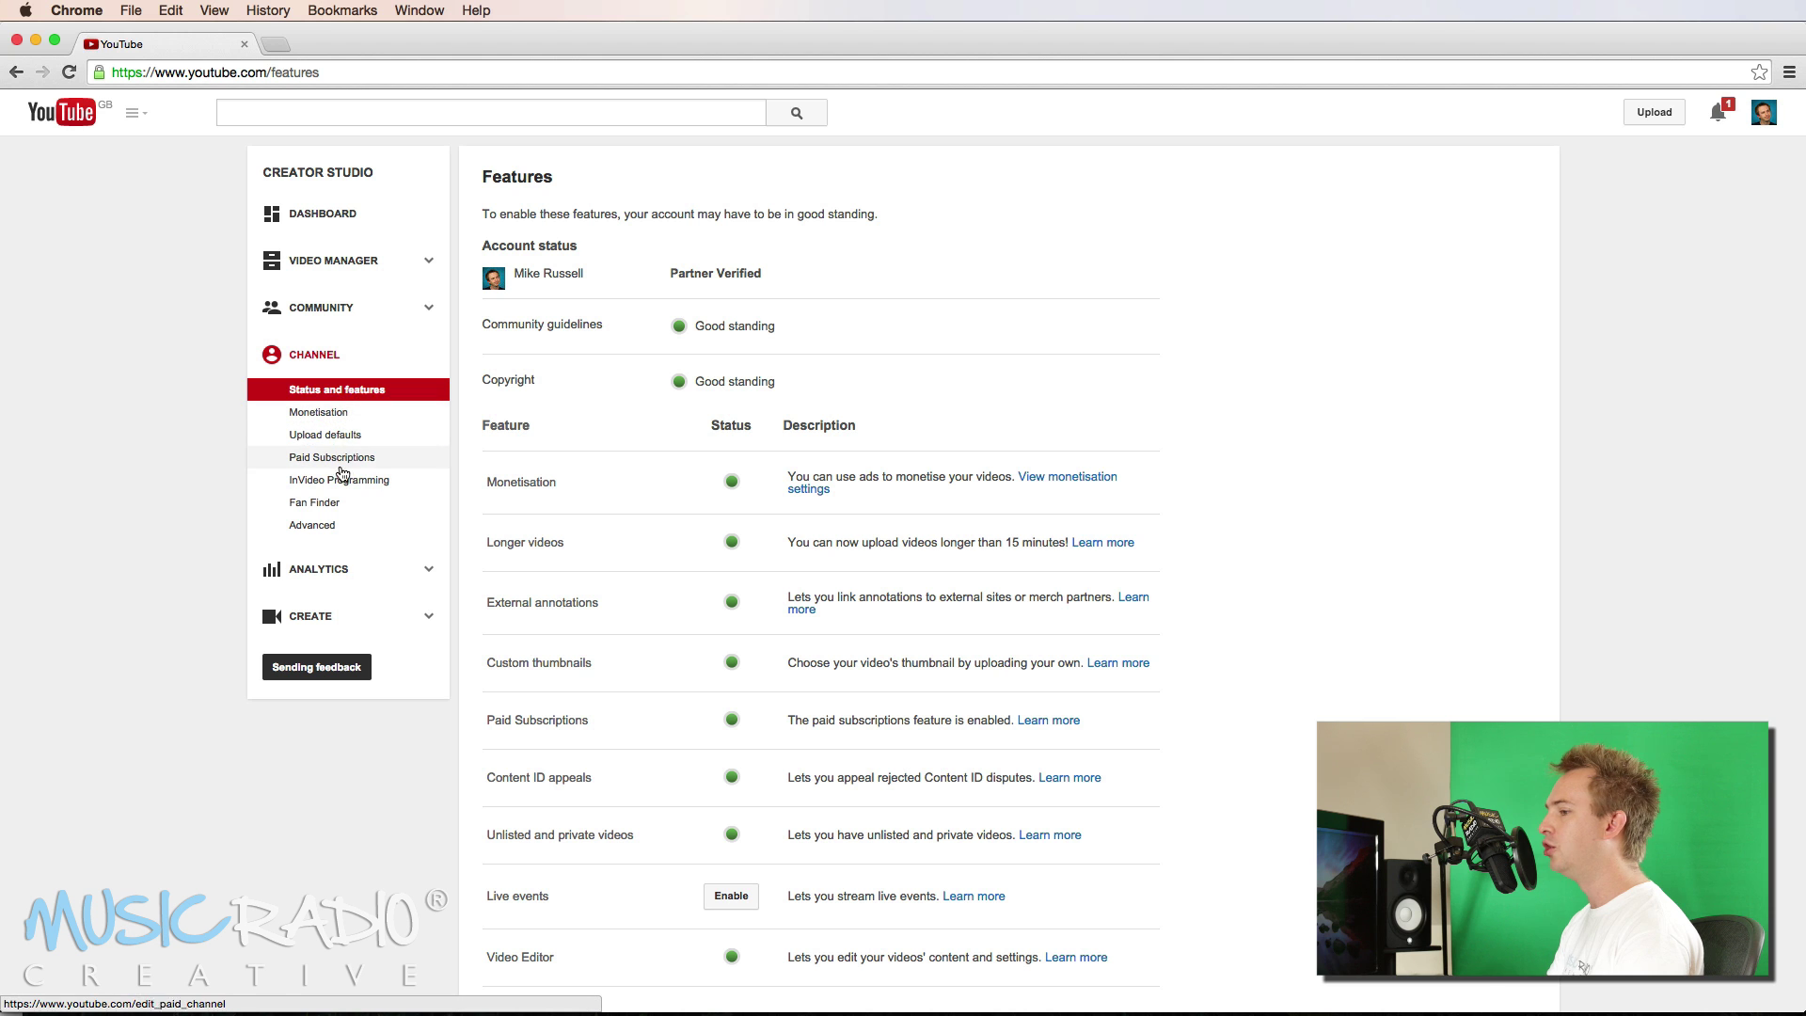
- Open YouTube Creator Studio's InVideo Programming settings to locate the 'Add a branding intro' option
{"action": "left_click", "coordinate": [341, 482]}
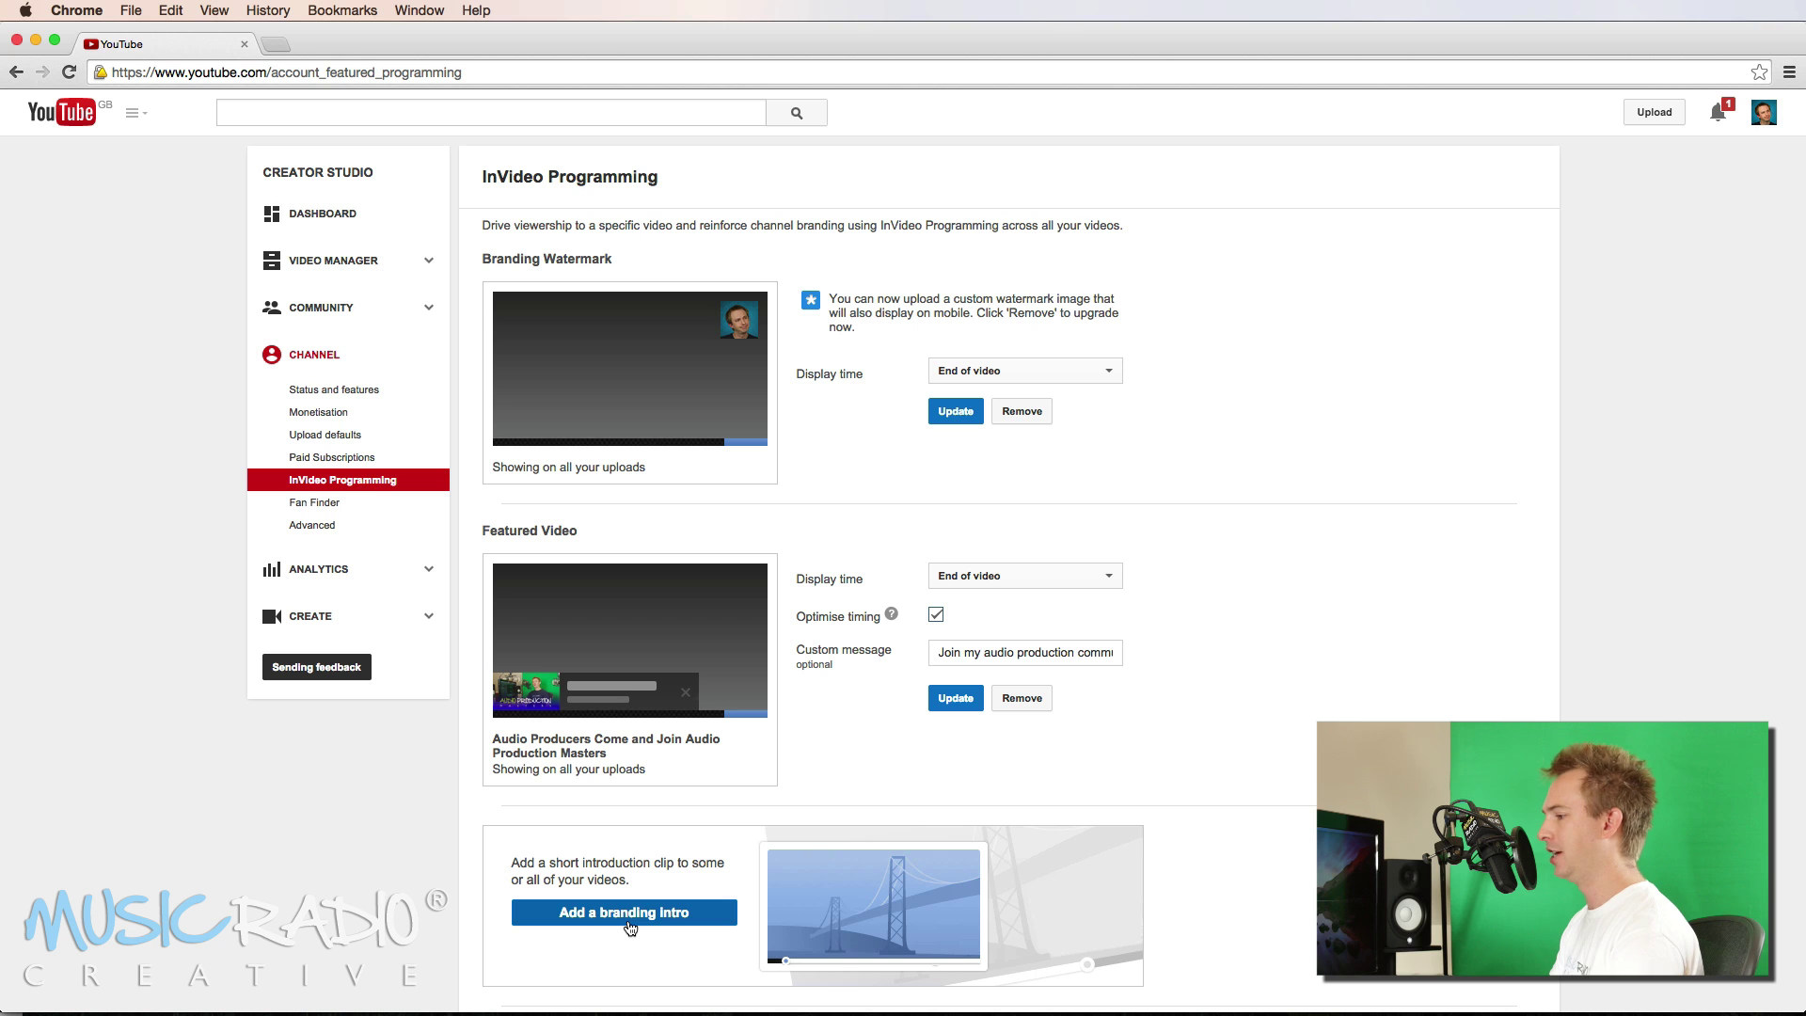
{"action": "key", "text": "super+Tab"}
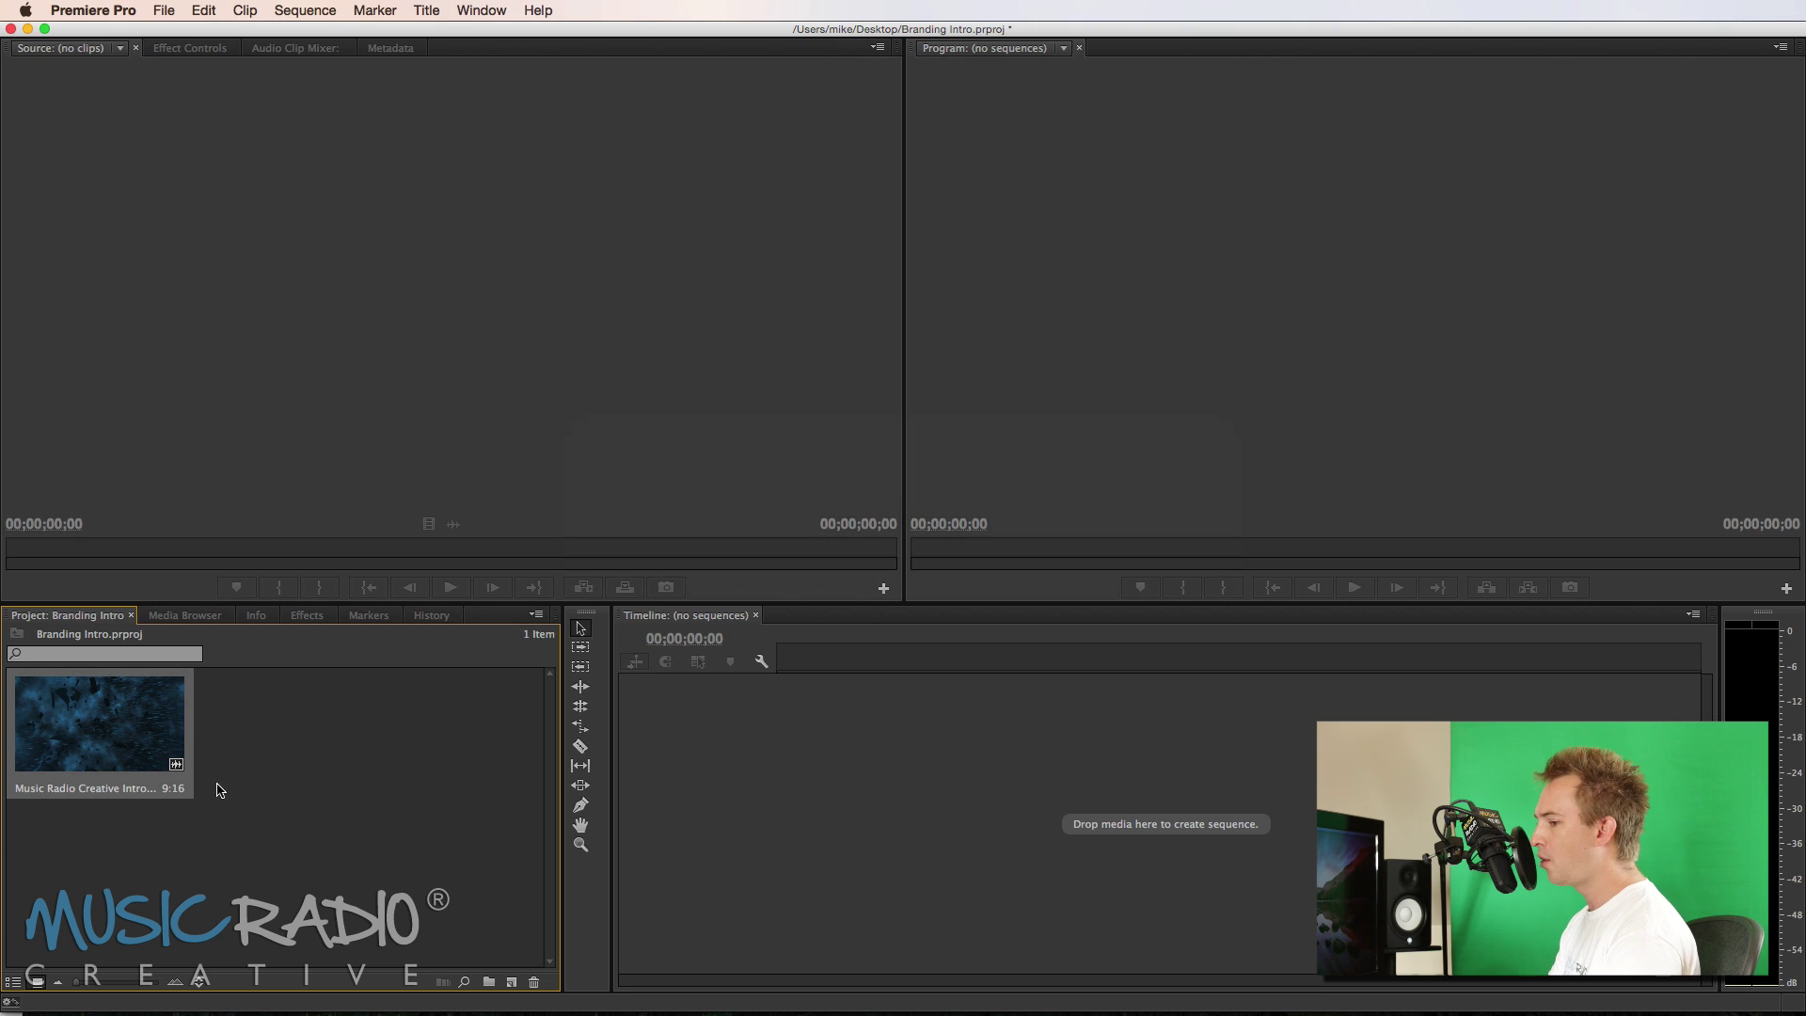
- Create a new sequence from the Music Radio Creative intro clip
{"action": "right_click", "coordinate": [101, 730]}
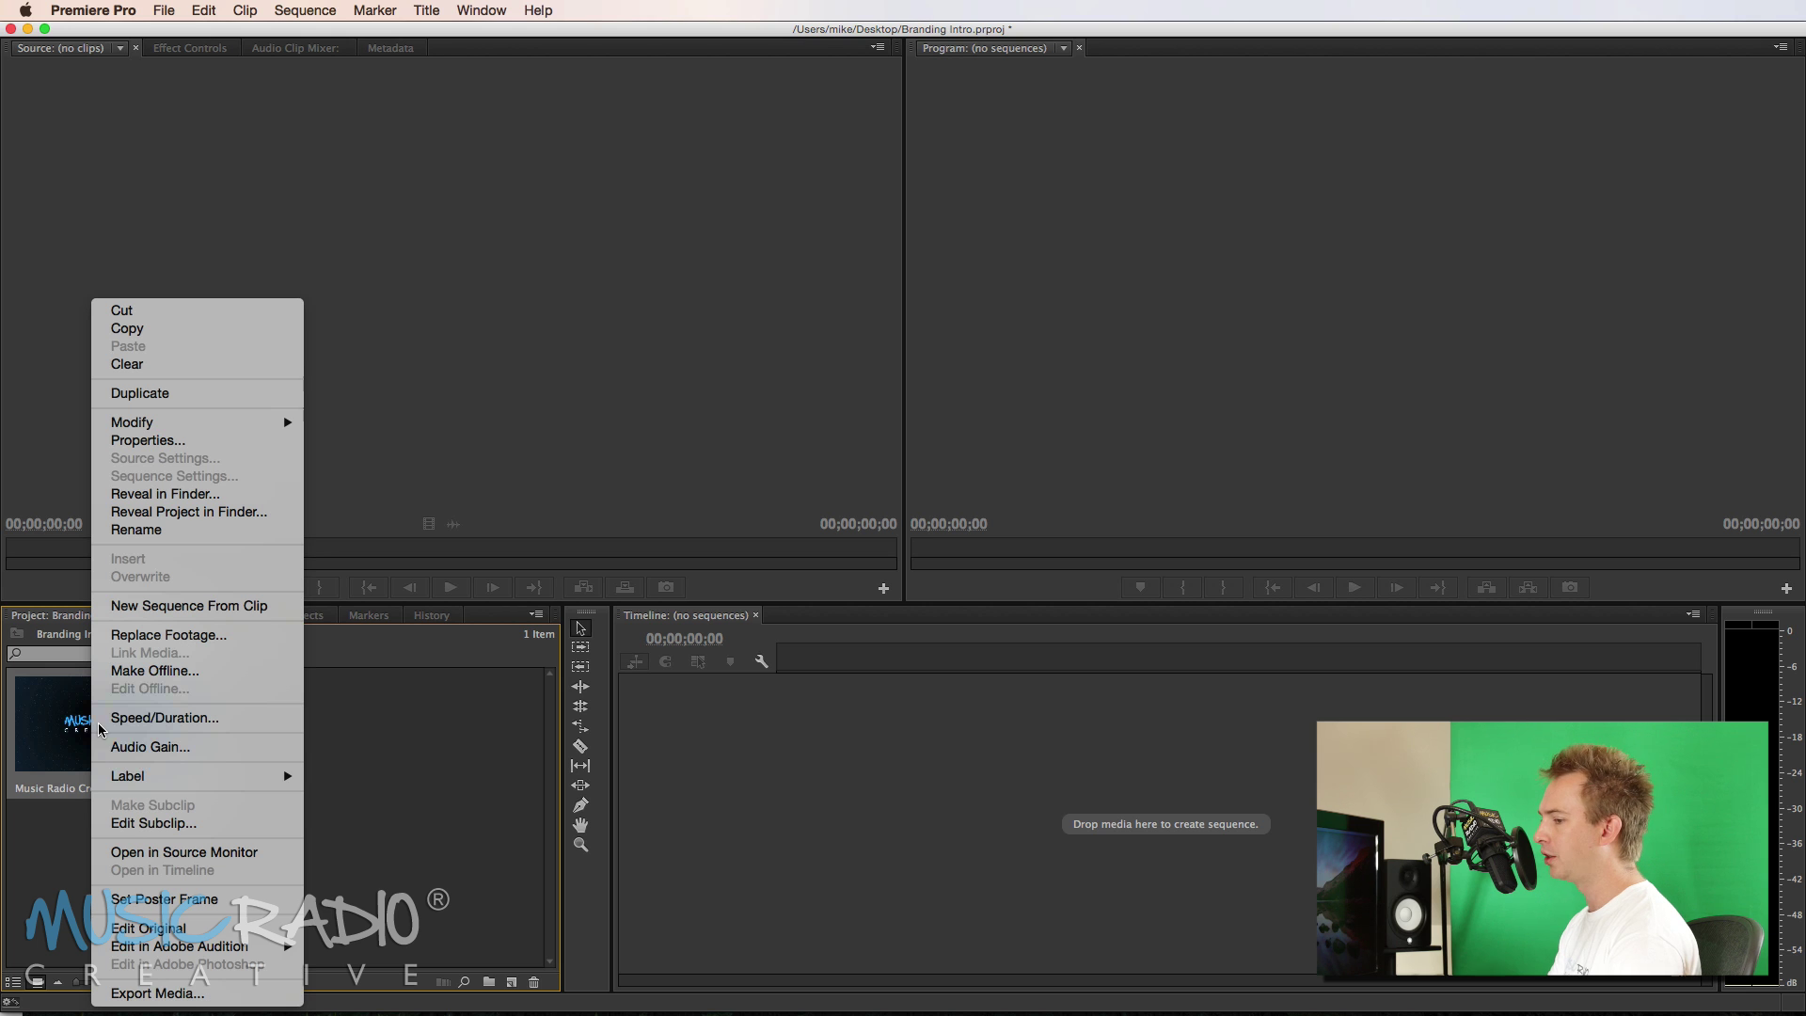
{"action": "mouse_move", "coordinate": [127, 782]}
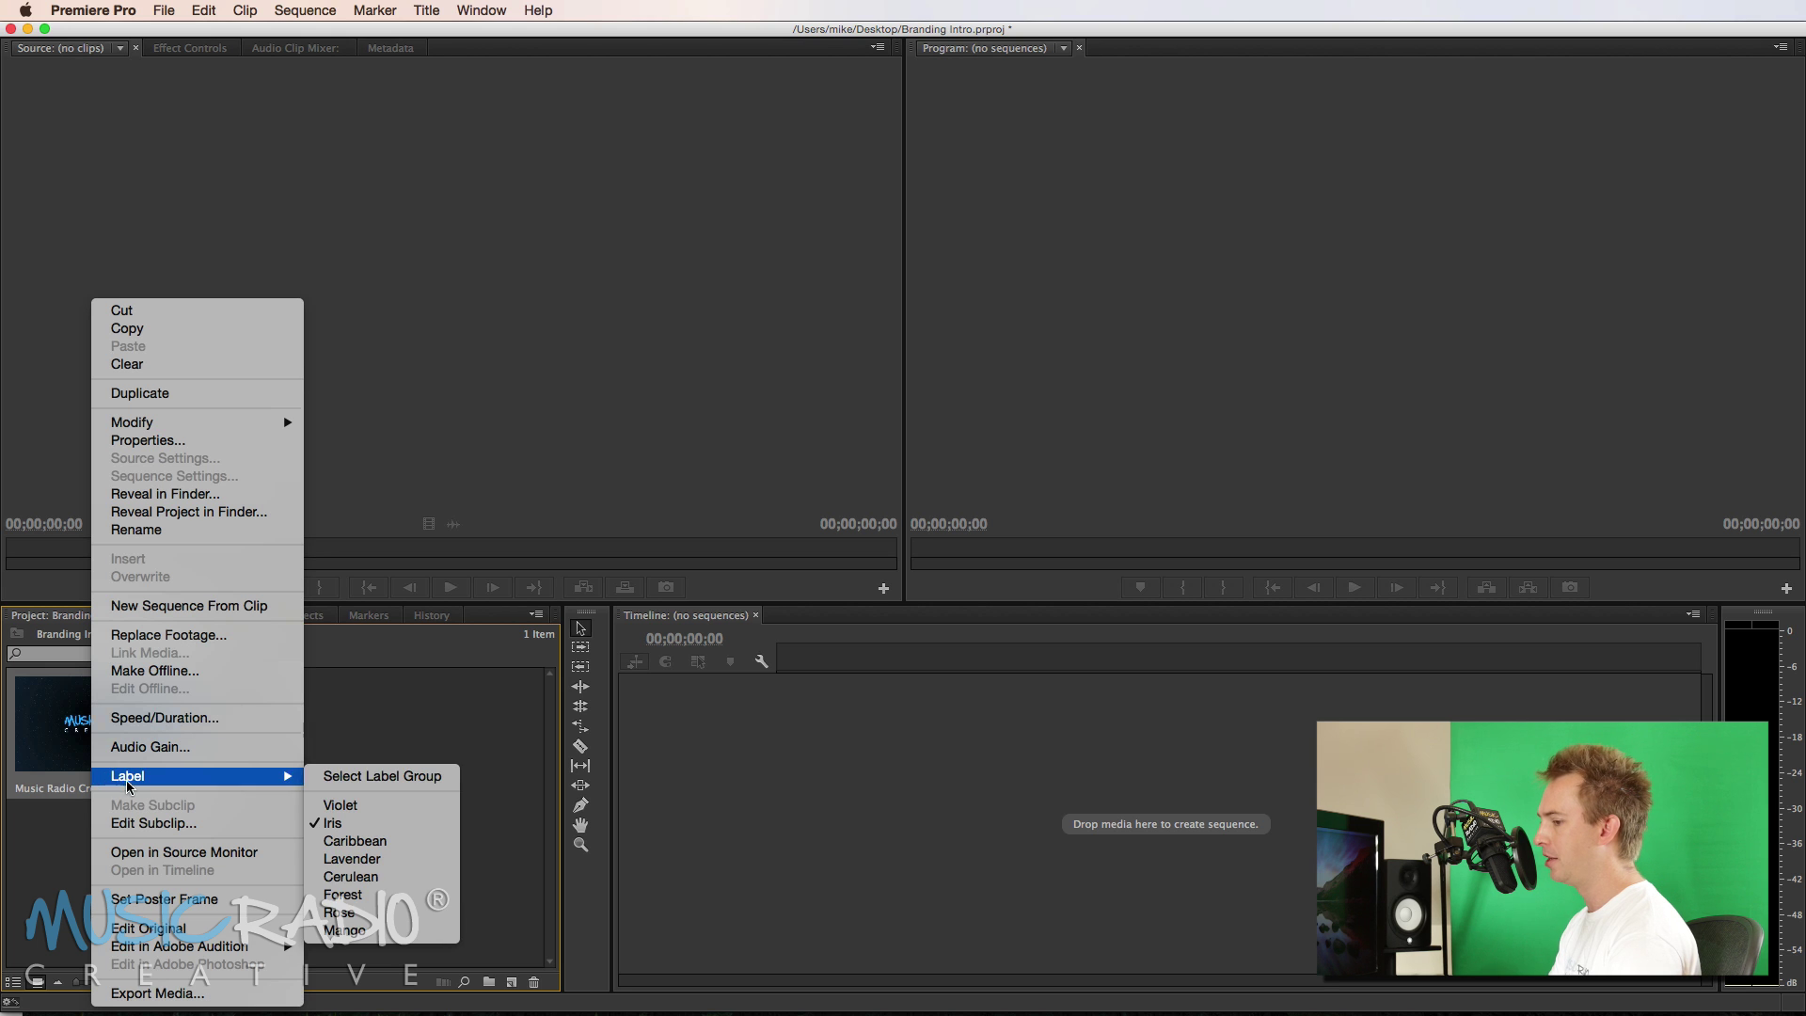
{"action": "left_click", "coordinate": [199, 608]}
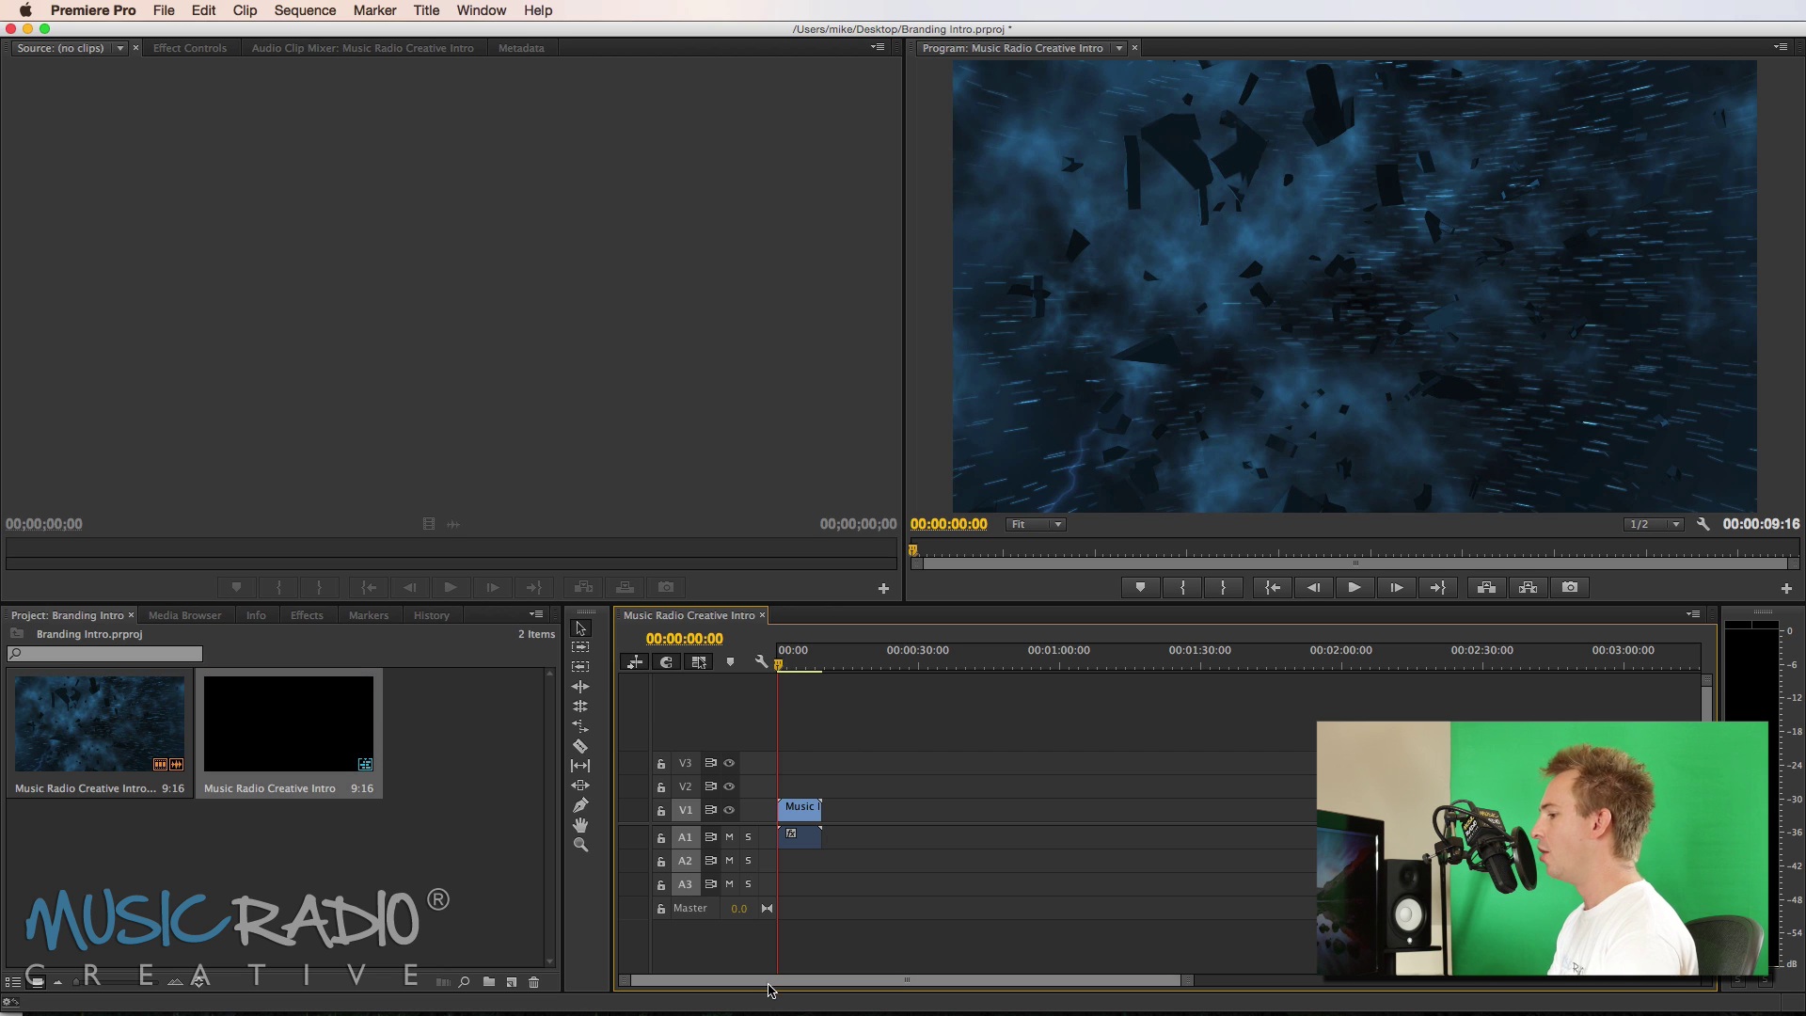
{"action": "scroll", "coordinate": [769, 984], "scroll_direction": "up", "scroll_amount": 10}
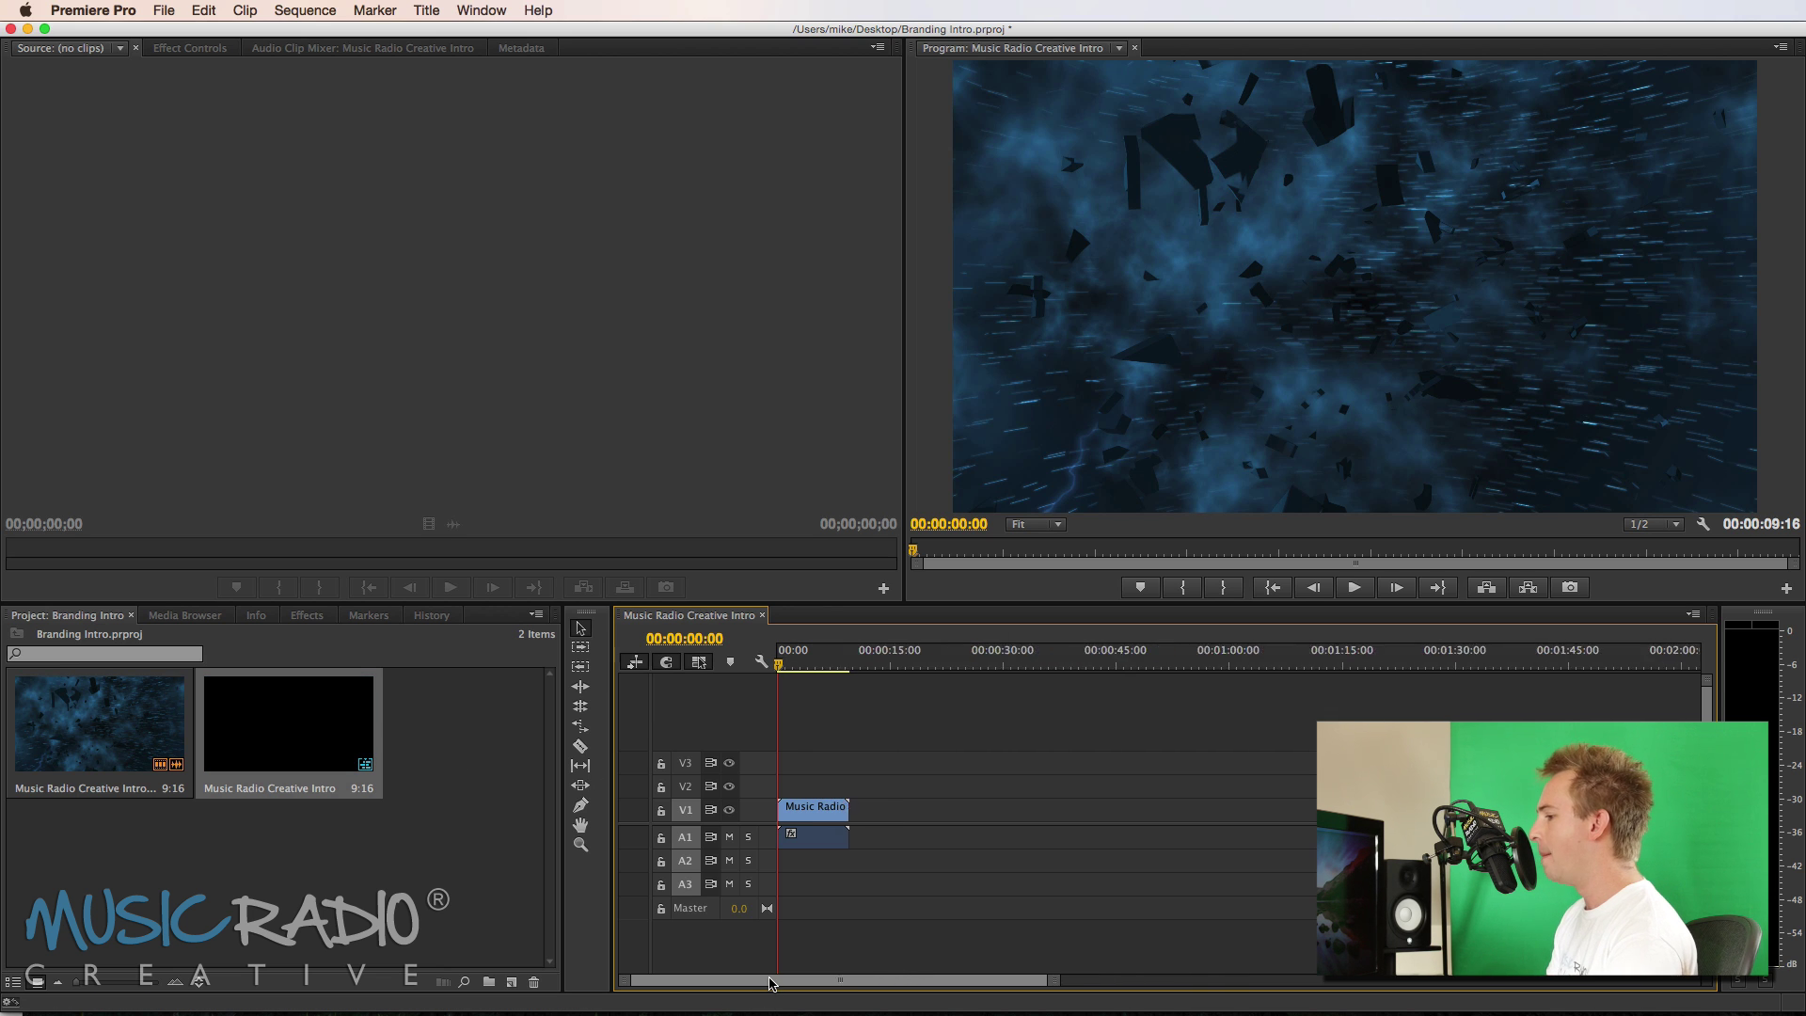
{"action": "scroll", "coordinate": [769, 985], "scroll_direction": "up", "scroll_amount": 3}
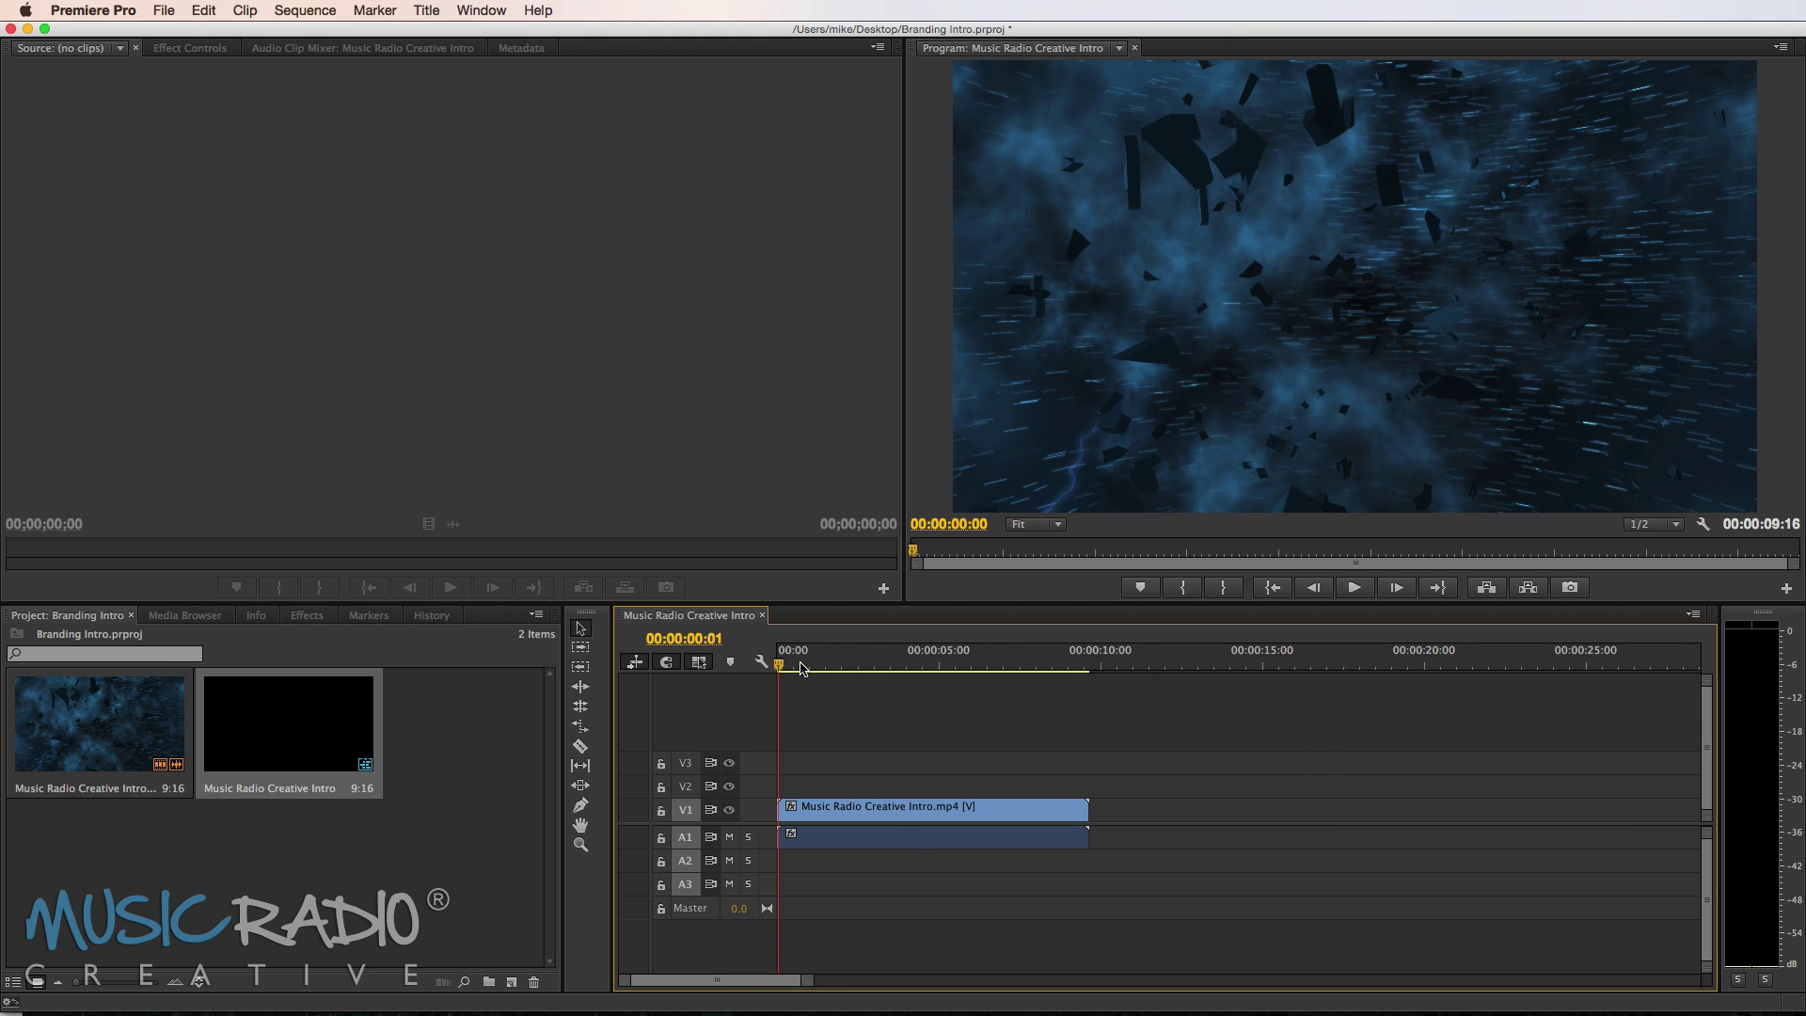
{"action": "left_click_drag", "start_coordinate": [801, 667], "coordinate": [812, 670]}
- Unlink the timeline clip's audio from its video and delete the original audio
{"action": "left_click", "coordinate": [816, 842]}
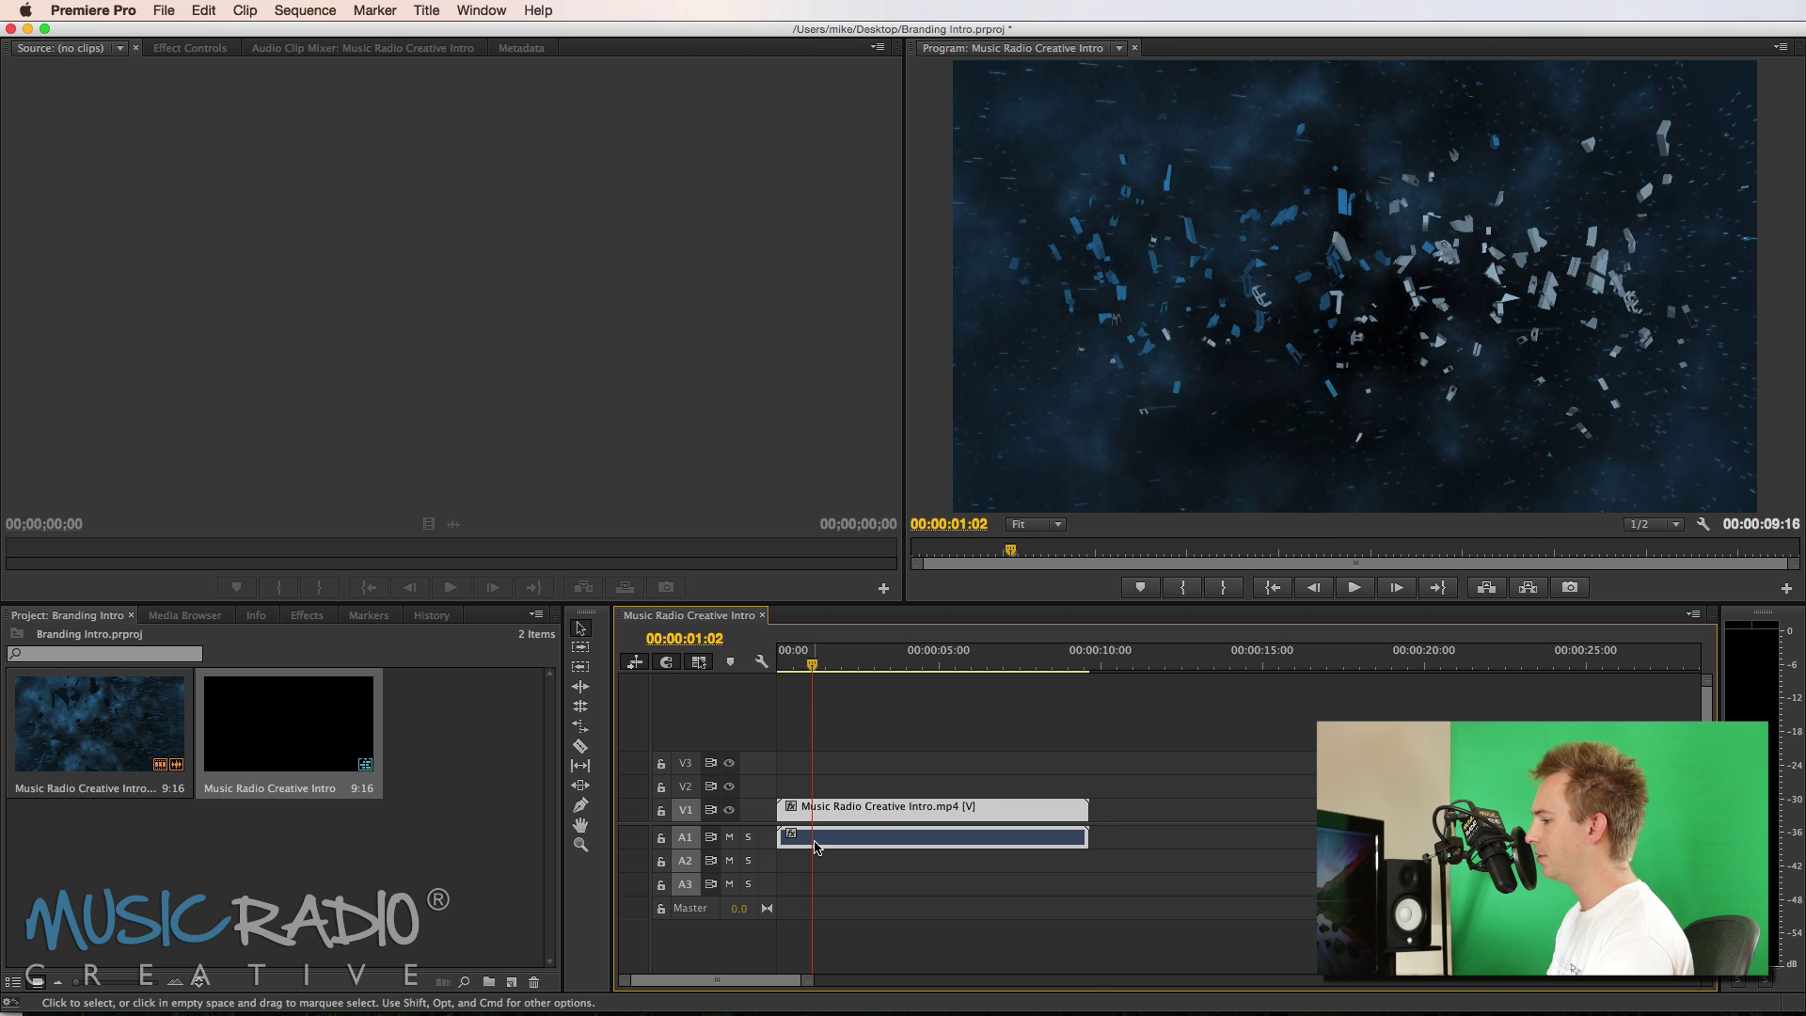
{"action": "right_click", "coordinate": [815, 846]}
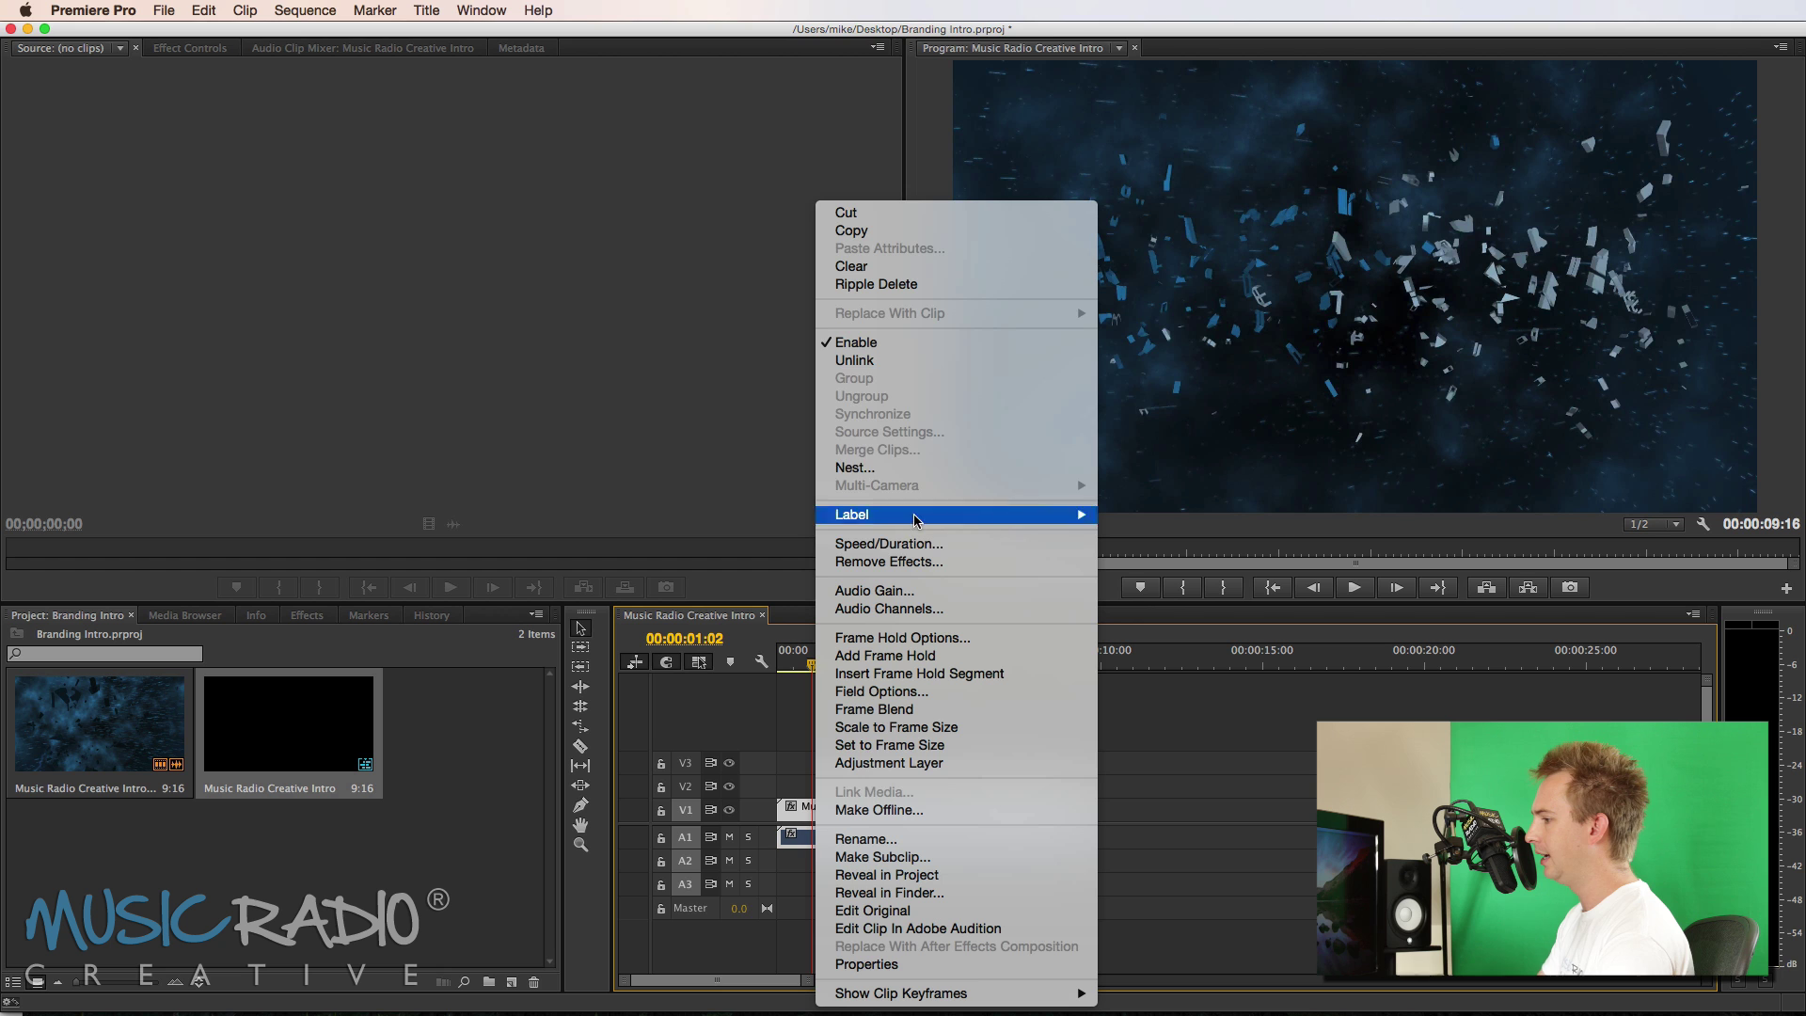
{"action": "left_click", "coordinate": [926, 364]}
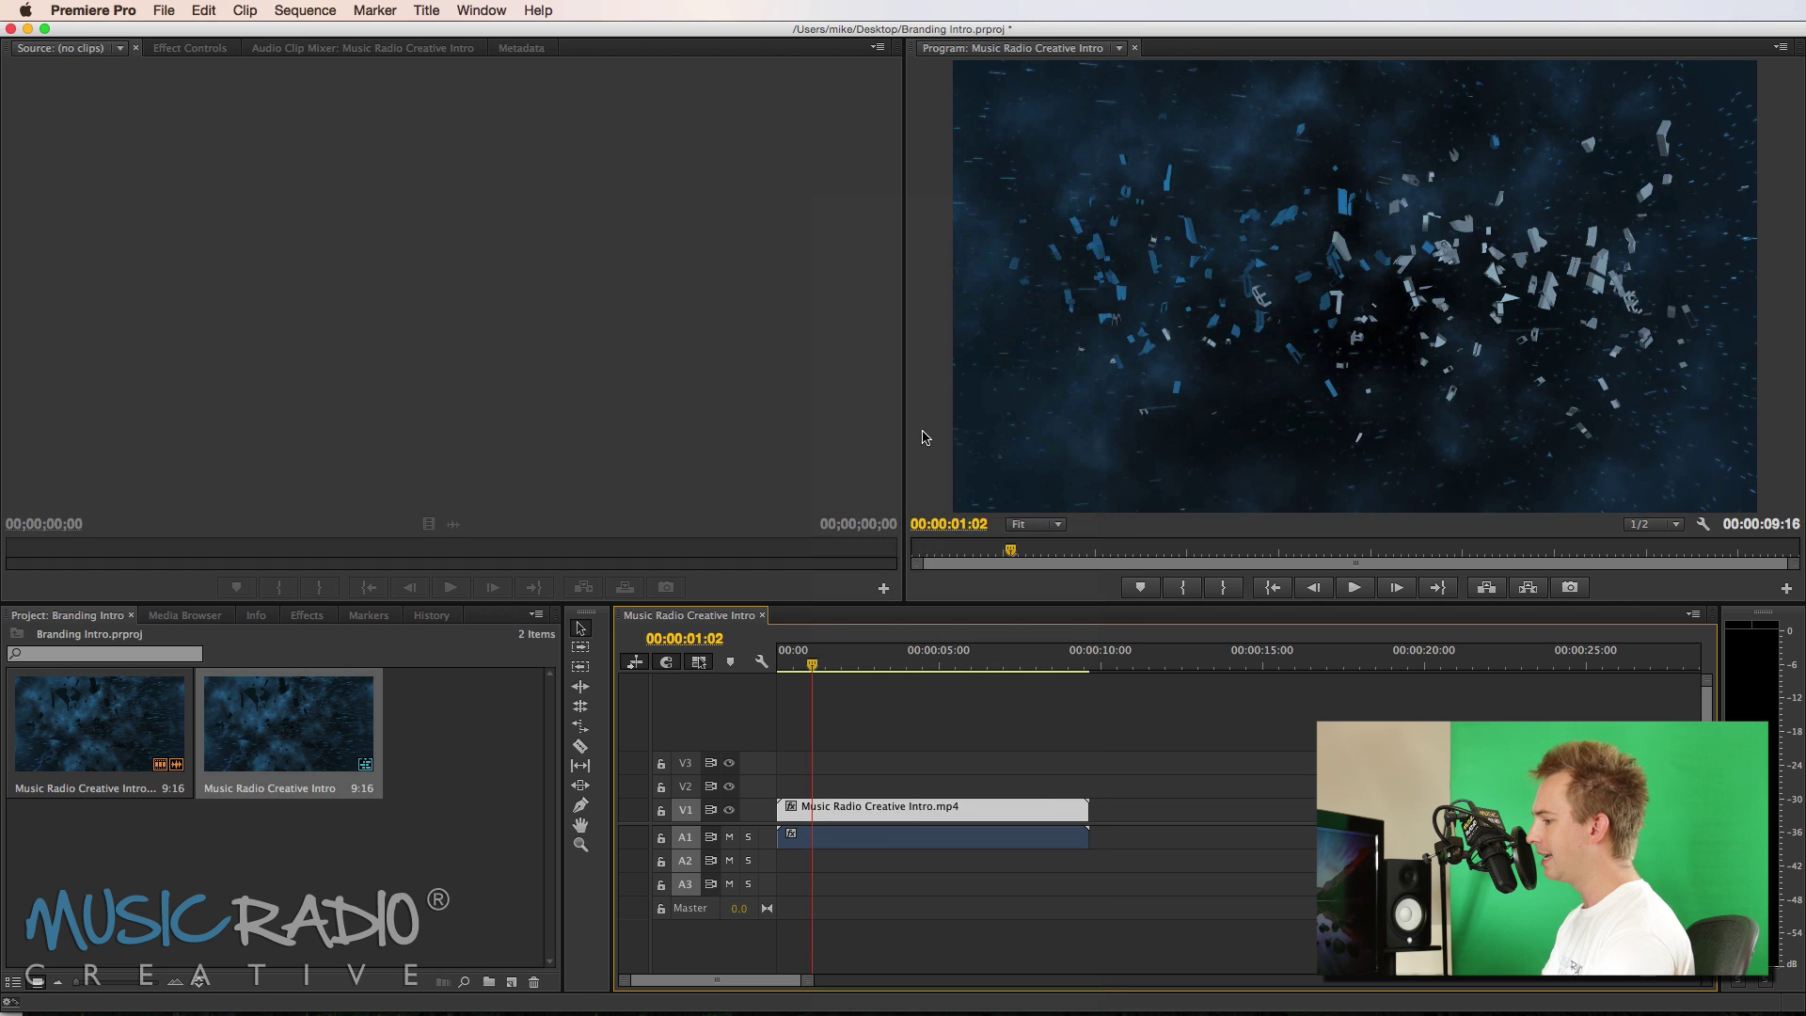
{"action": "left_click", "coordinate": [1037, 840]}
{"action": "key", "text": "Delete"}
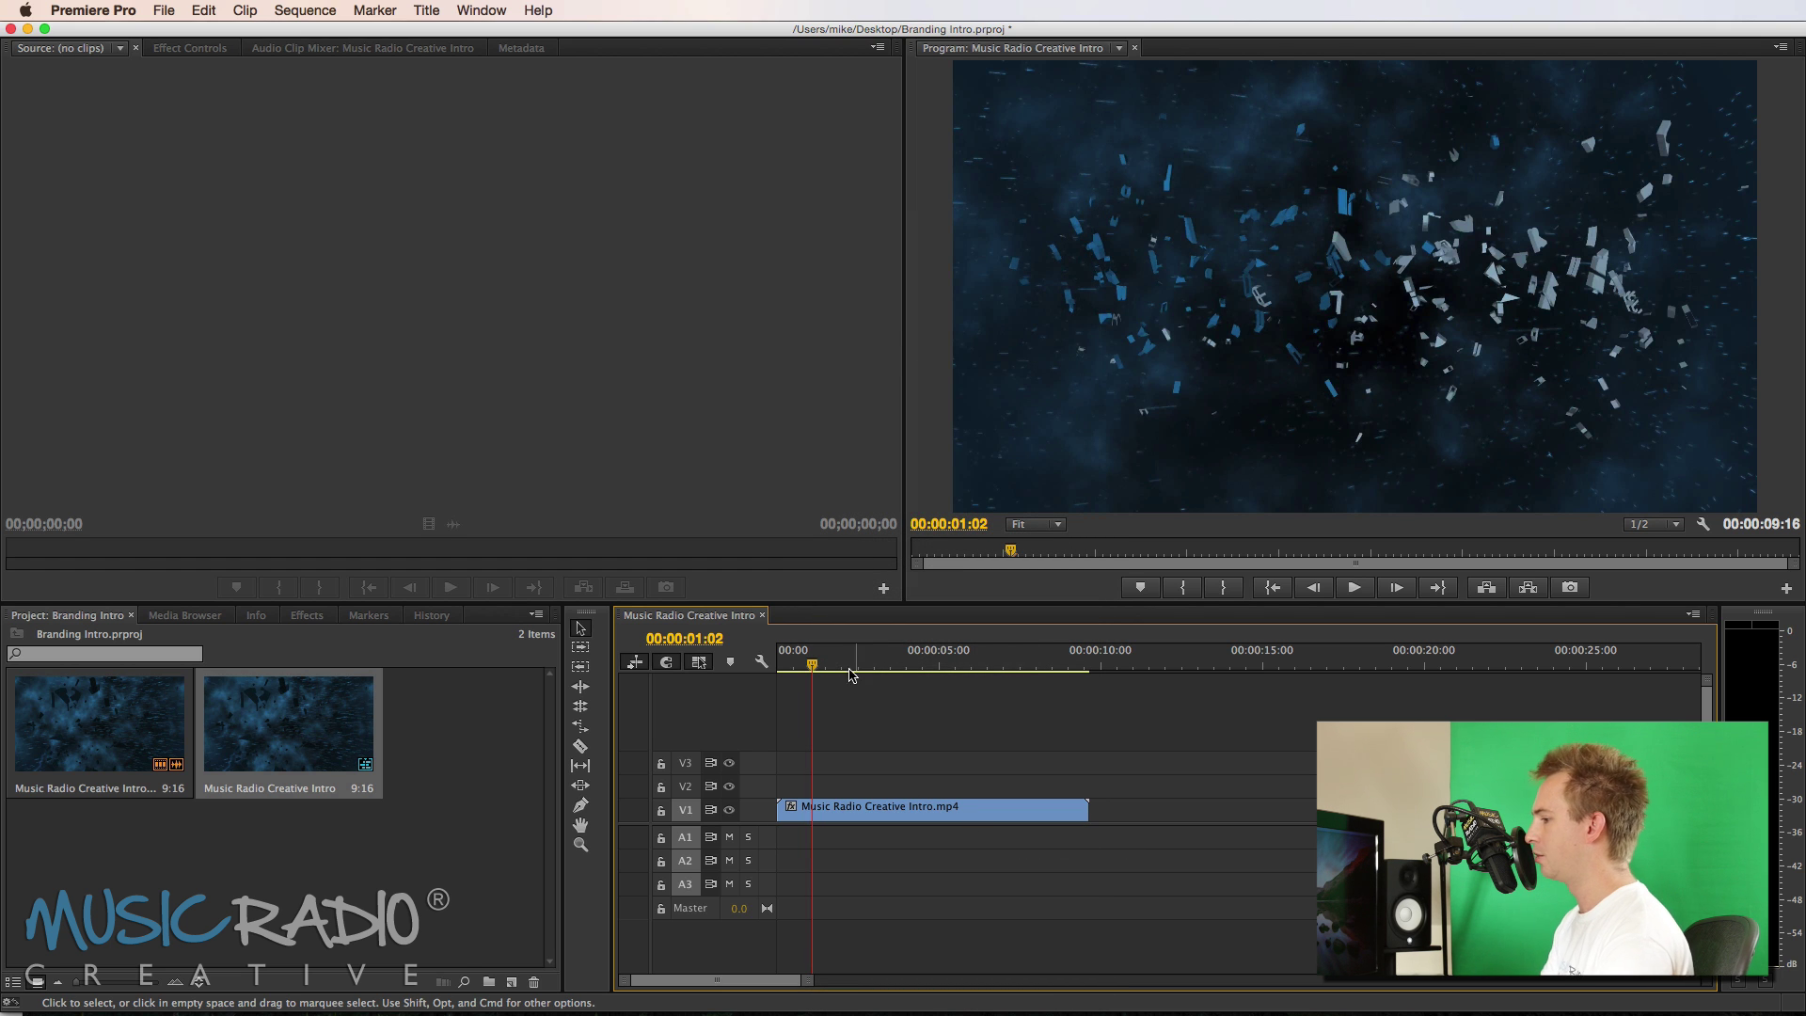
{"action": "left_click_drag", "start_coordinate": [839, 670], "coordinate": [806, 668]}
- Trim the intro clip to start at 00:00:00:22 and end at 4:06 on the settled logo
{"action": "left_click_drag", "start_coordinate": [779, 815], "coordinate": [861, 815]}
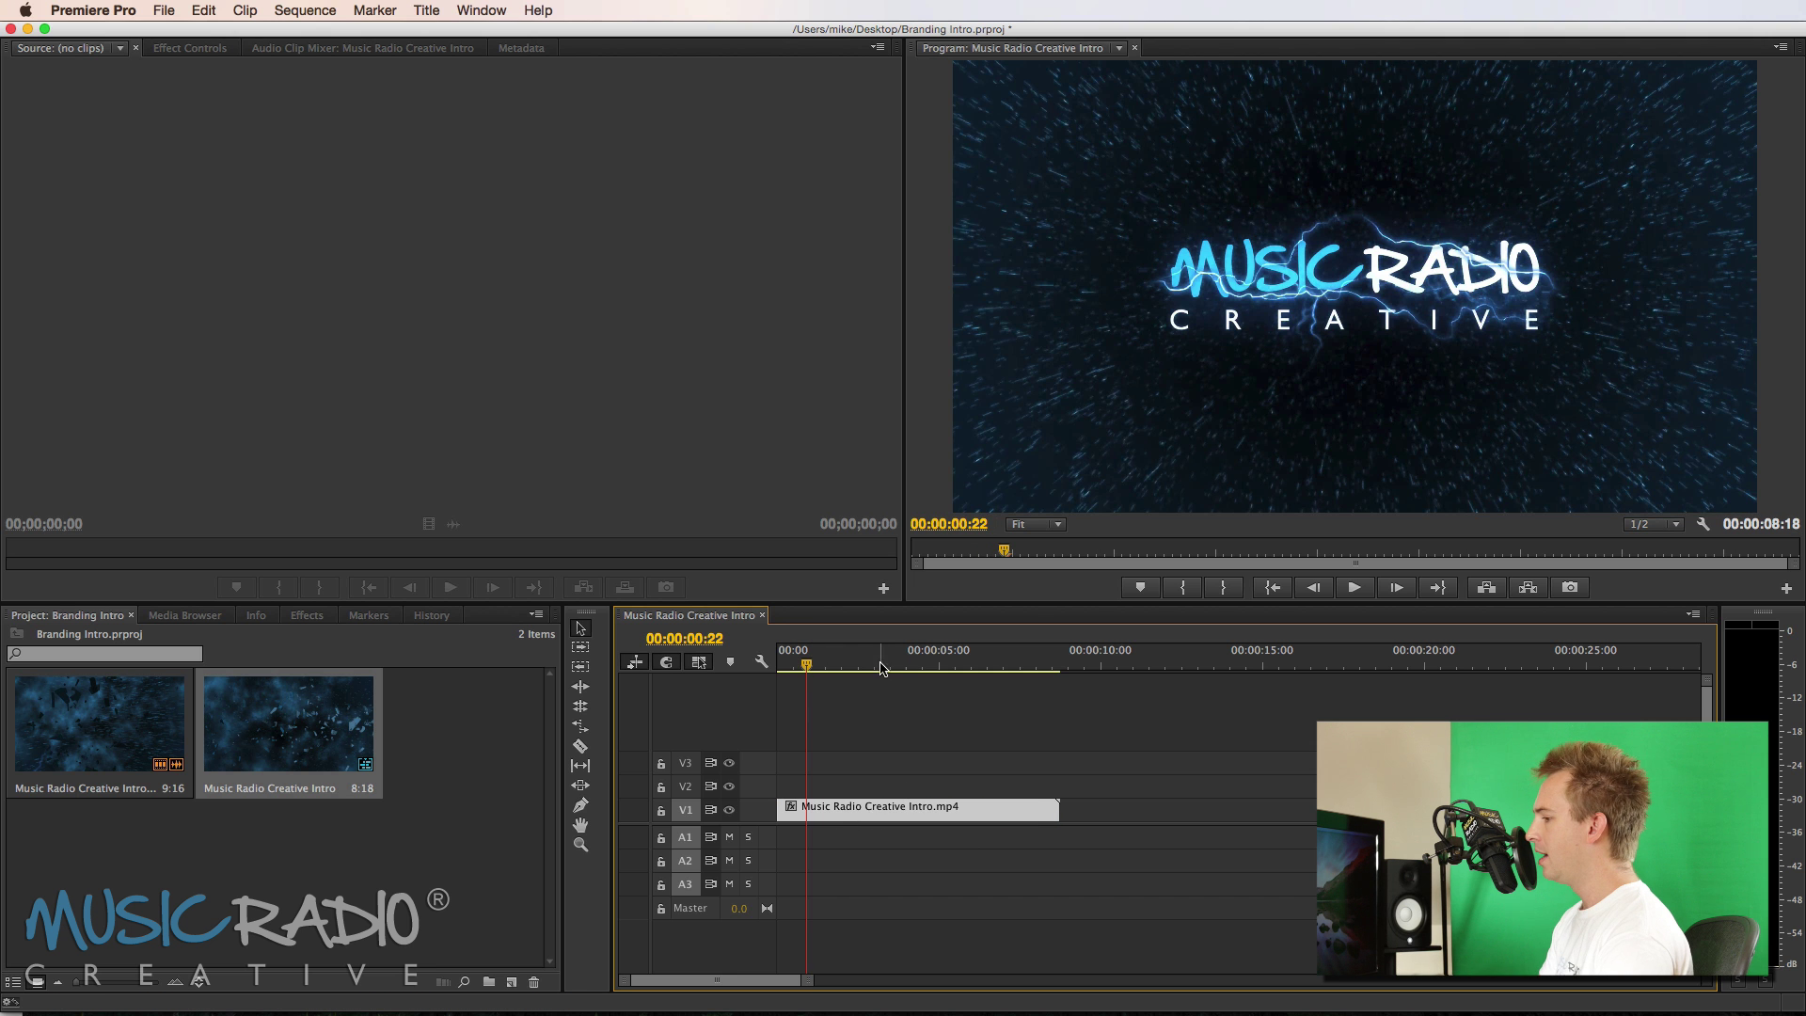
{"action": "left_click_drag", "start_coordinate": [806, 664], "coordinate": [914, 663]}
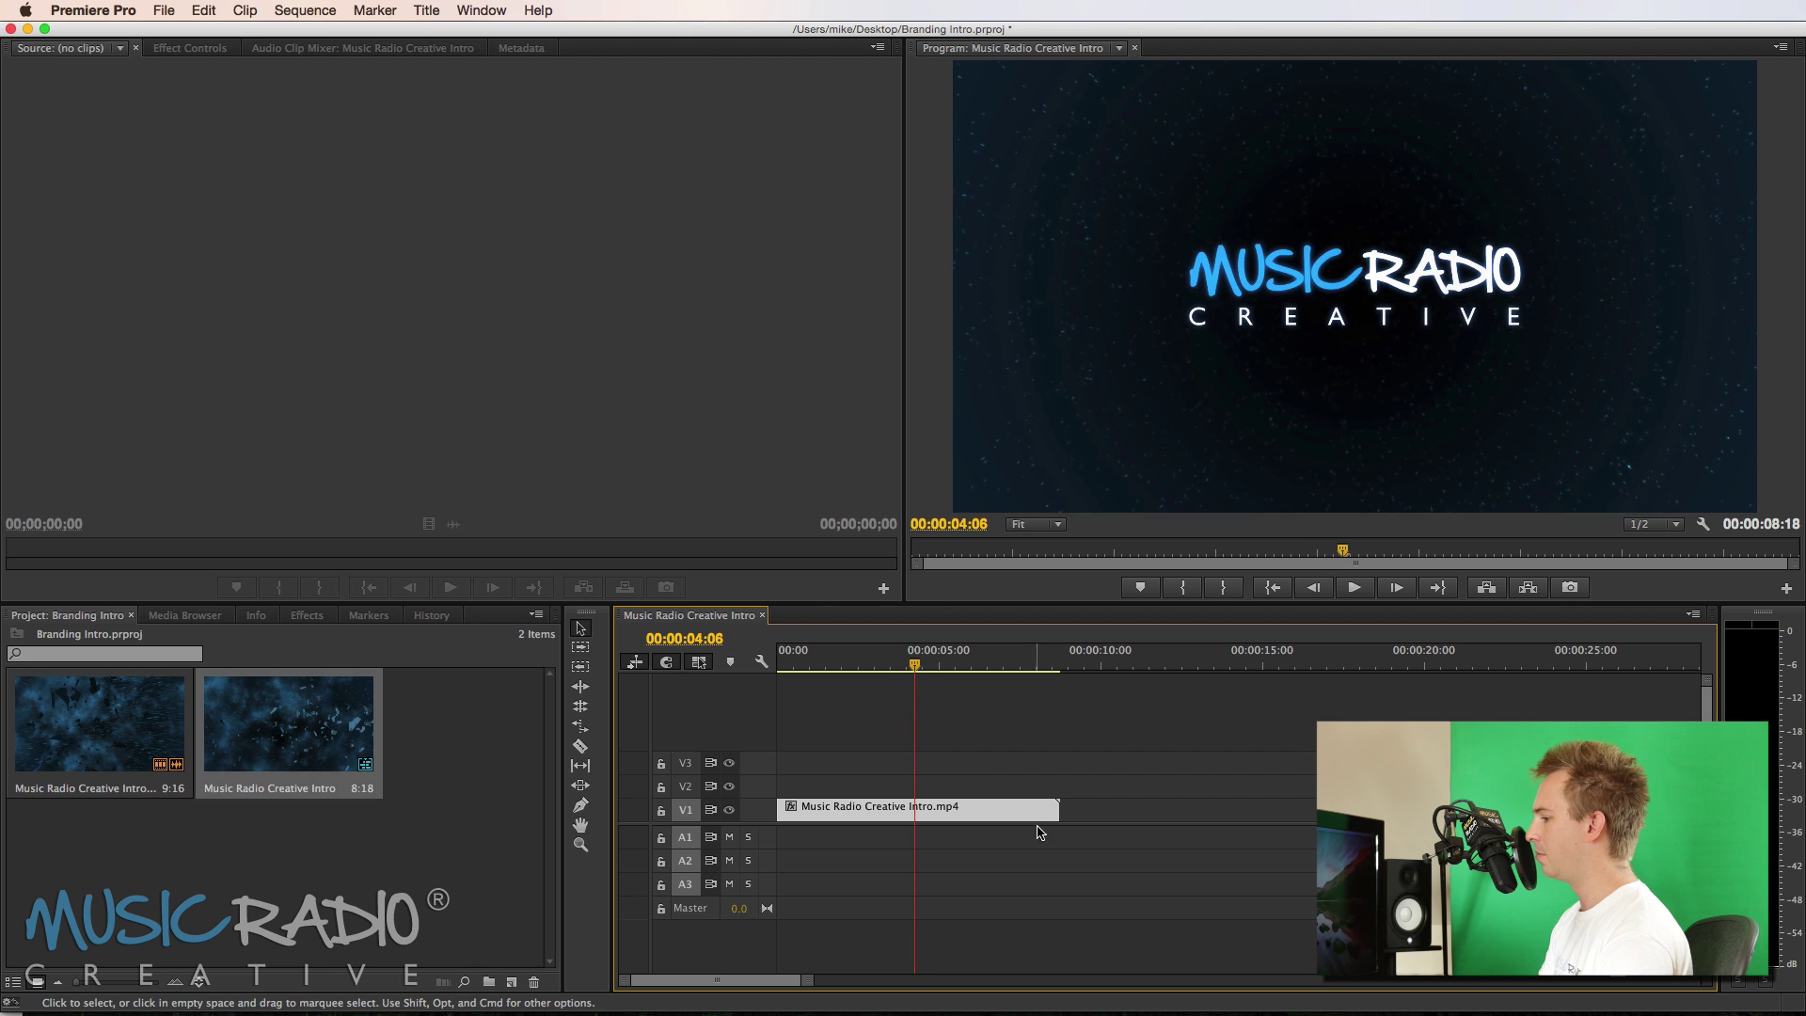
{"action": "left_click_drag", "start_coordinate": [1053, 809], "coordinate": [915, 809]}
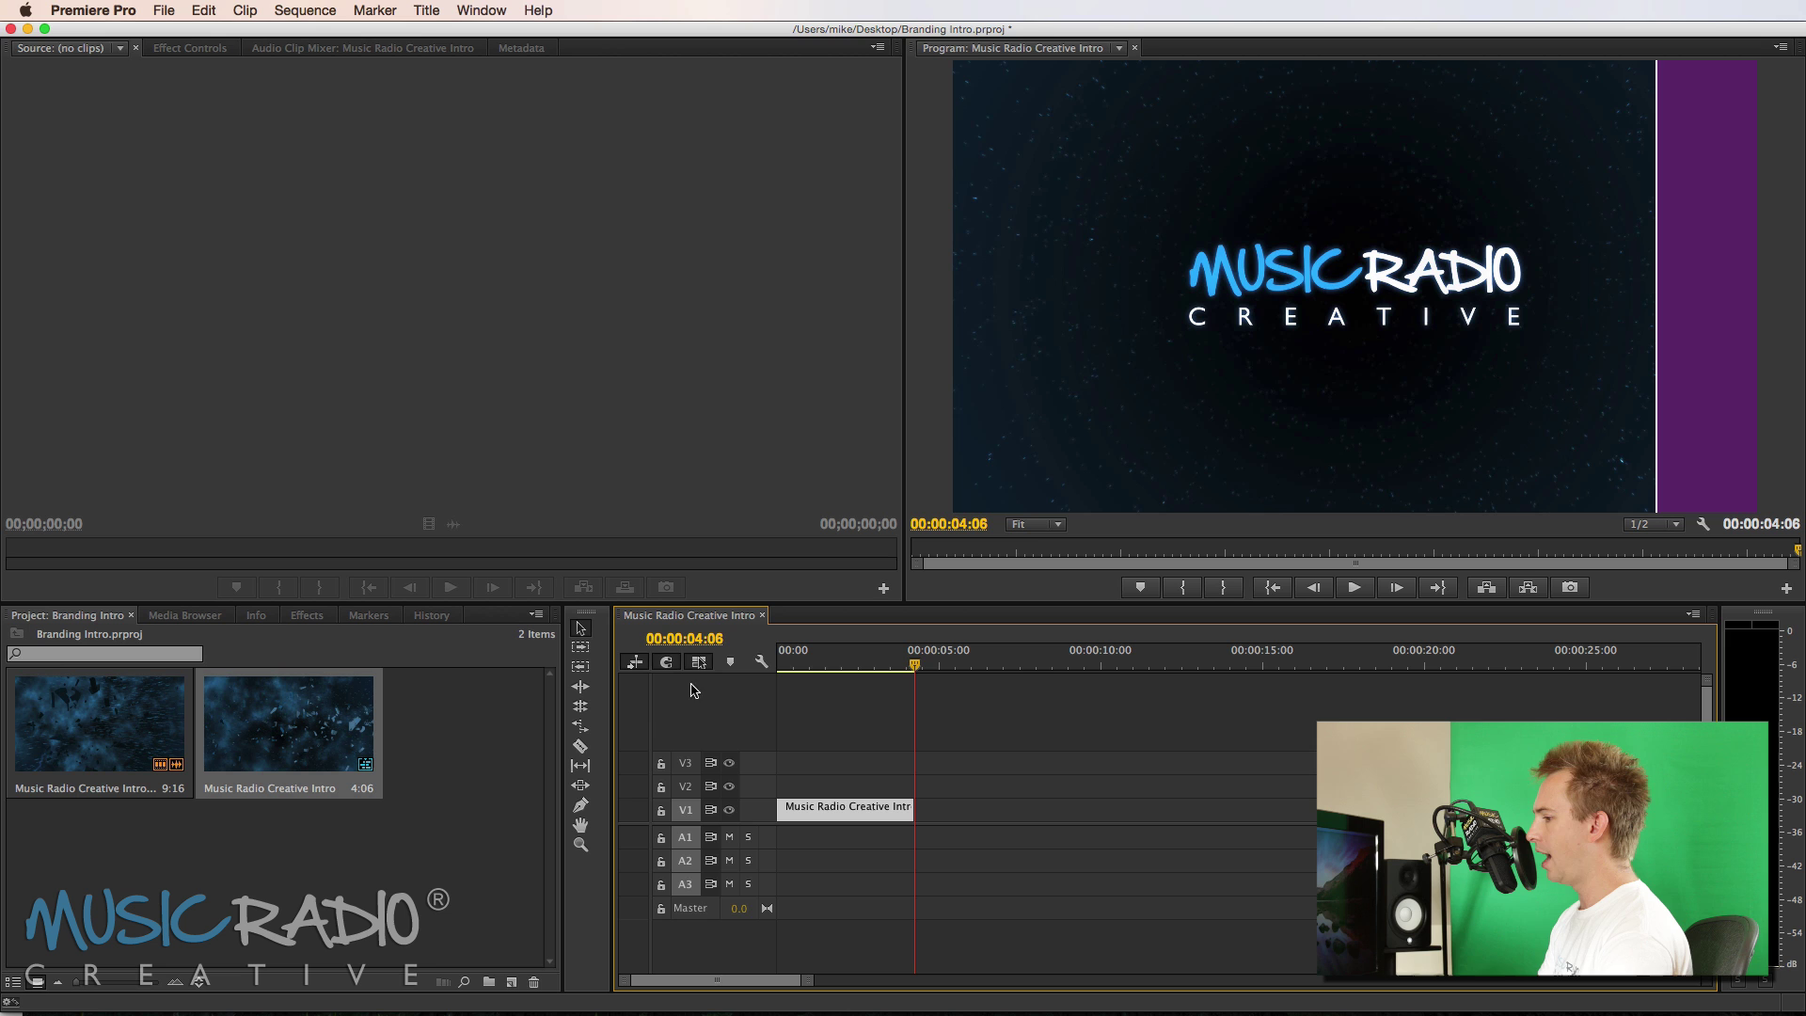
{"action": "left_click_drag", "start_coordinate": [800, 980], "coordinate": [714, 984]}
{"action": "scroll", "coordinate": [1145, 727], "scroll_direction": "up", "scroll_amount": 2}
- Set the intro clip's Speed/Duration to 00:00:03:00, speeding it to 141.66%
{"action": "right_click", "coordinate": [1183, 815]}
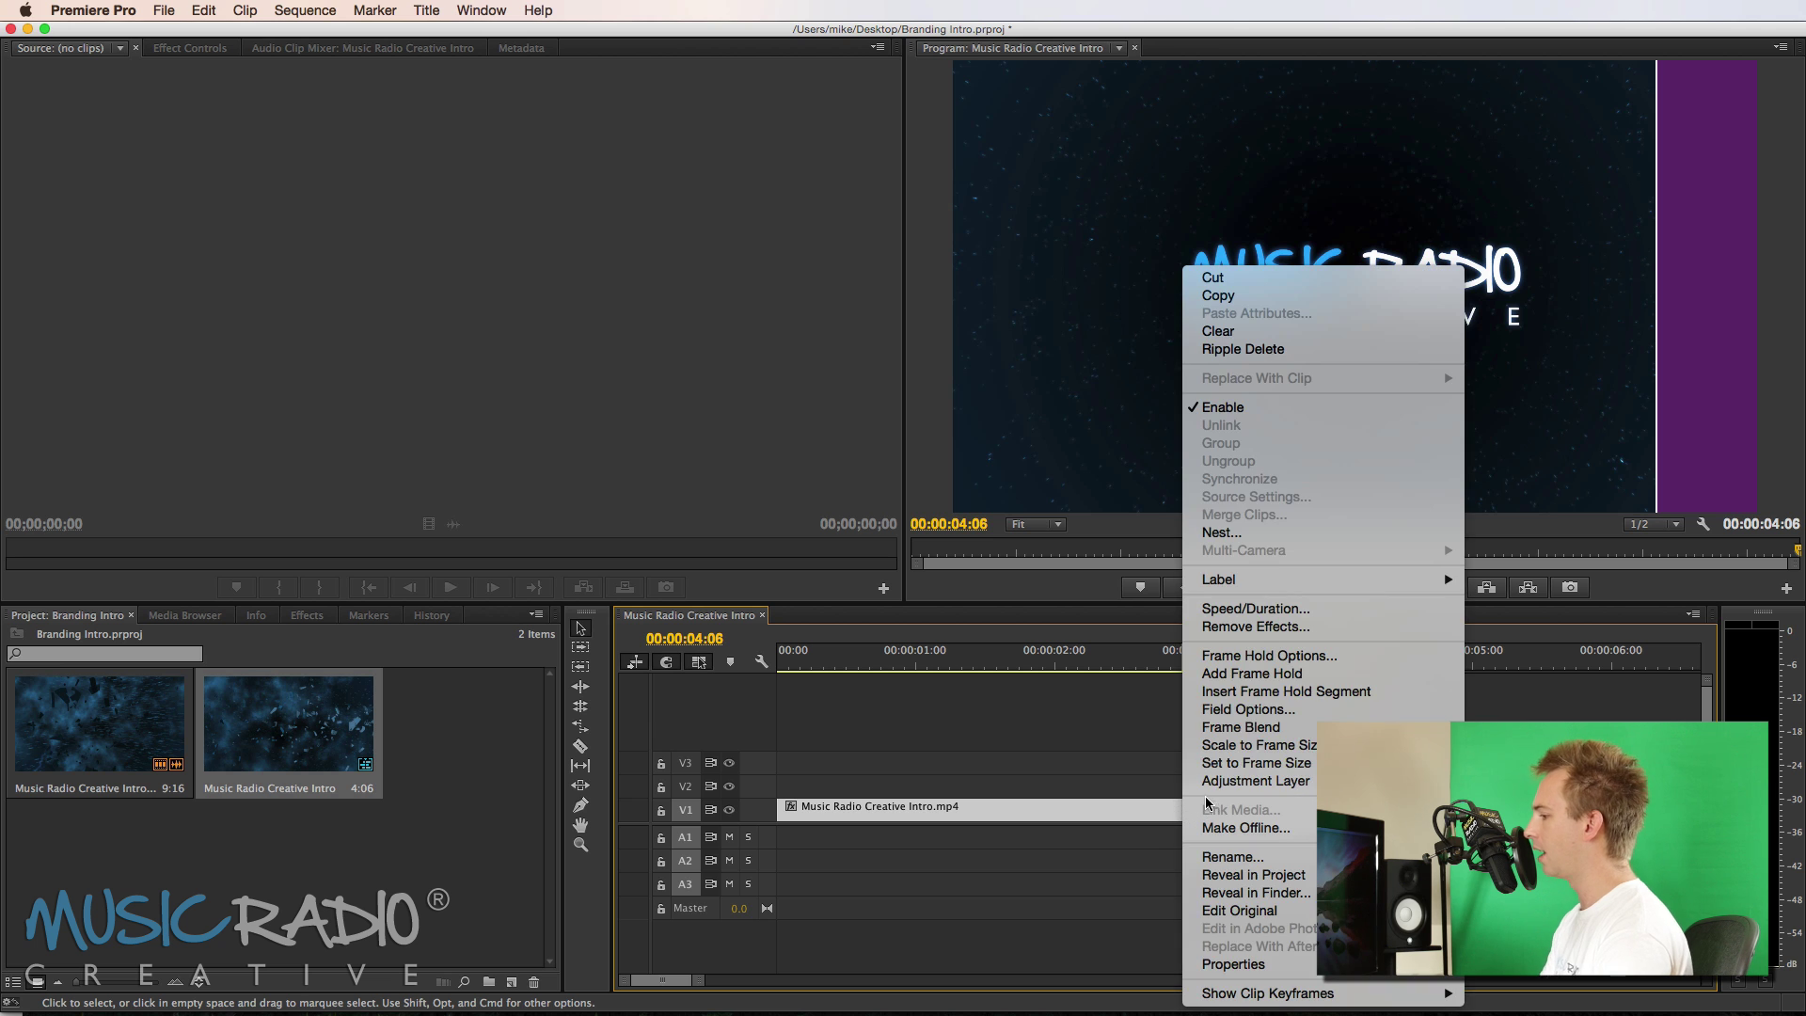
{"action": "left_click", "coordinate": [1250, 609]}
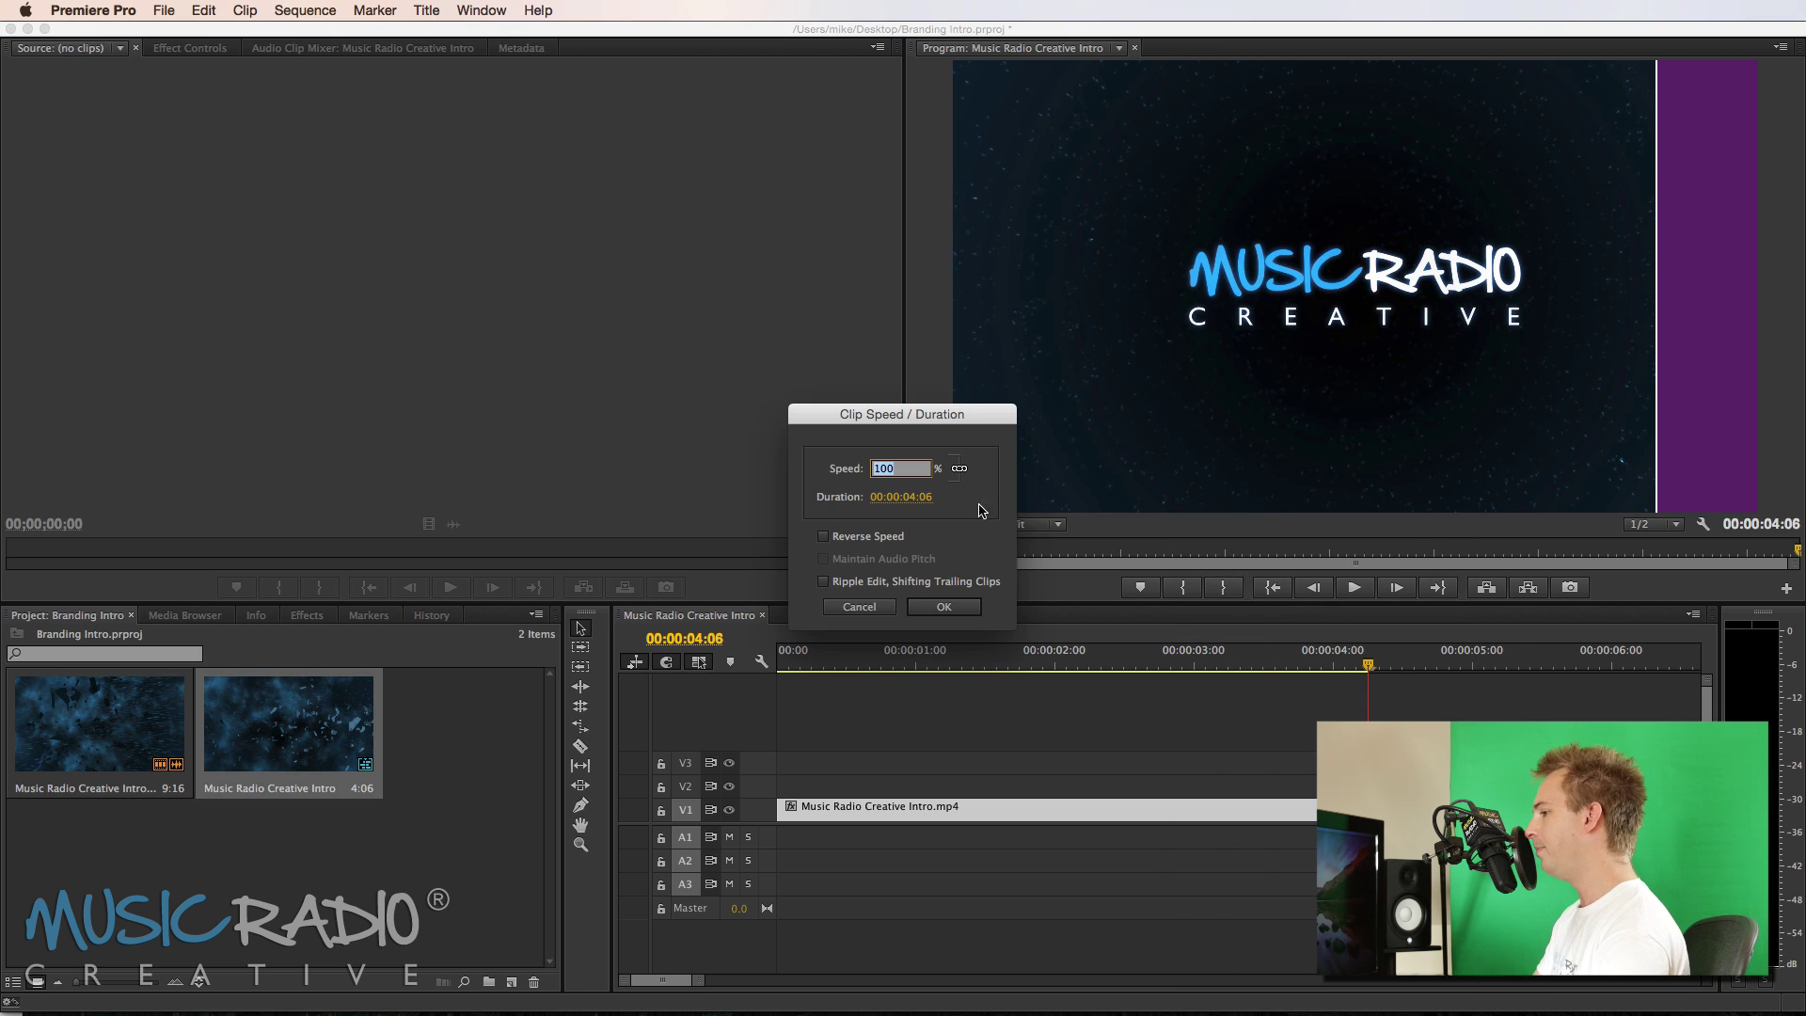
{"action": "left_click_drag", "start_coordinate": [913, 503], "coordinate": [912, 509]}
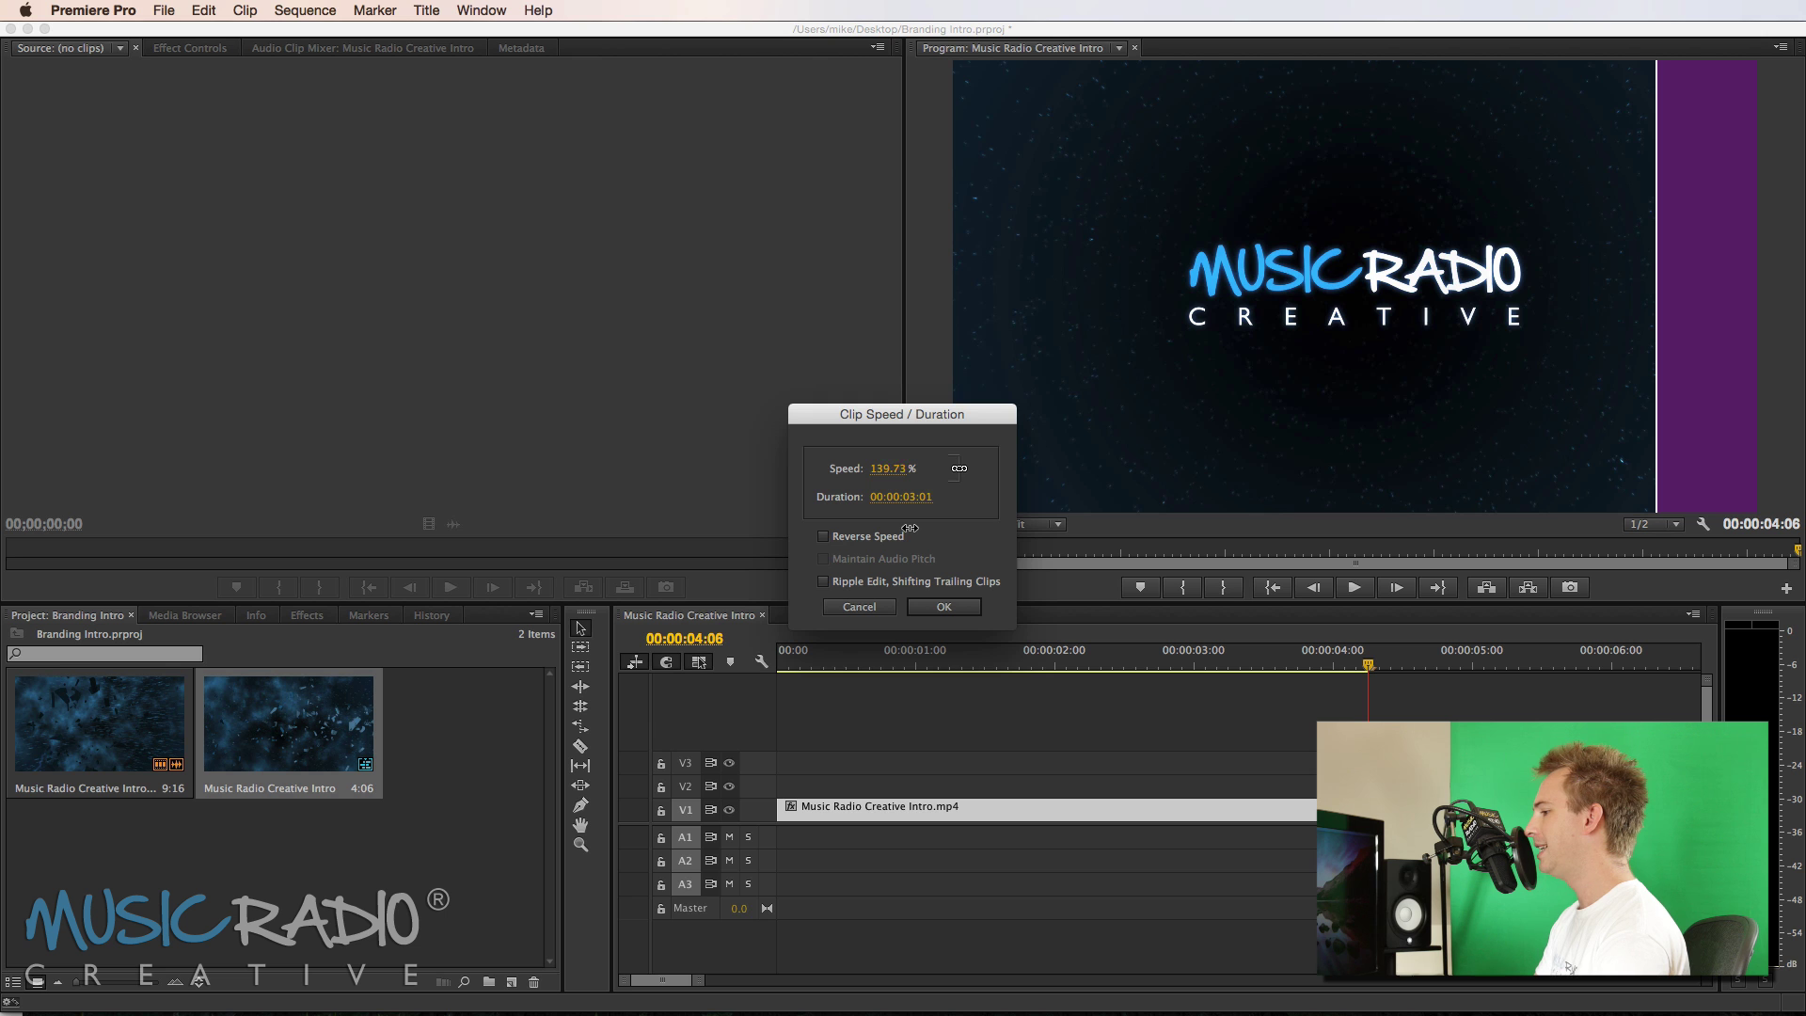
{"action": "left_click", "coordinate": [942, 607]}
{"action": "left_click_drag", "start_coordinate": [1176, 663], "coordinate": [569, 666]}
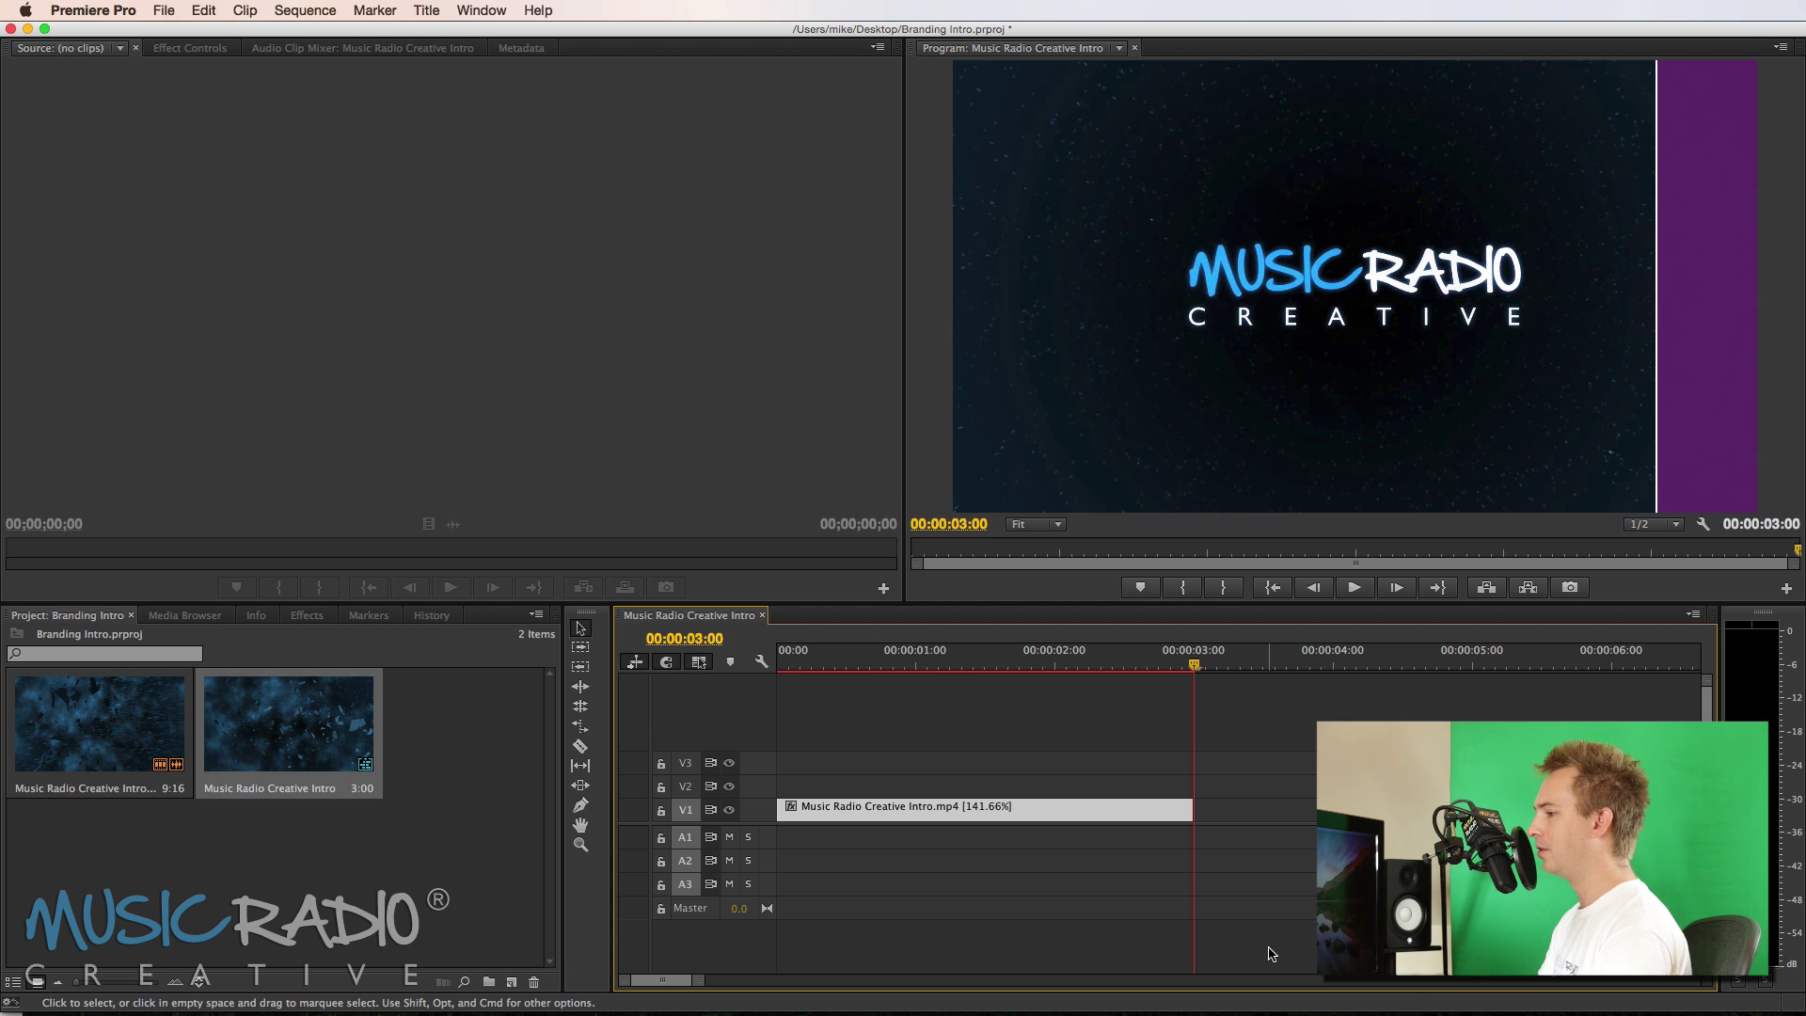
{"action": "key", "text": "super+Tab"}
{"action": "key", "text": "super+Tab"}
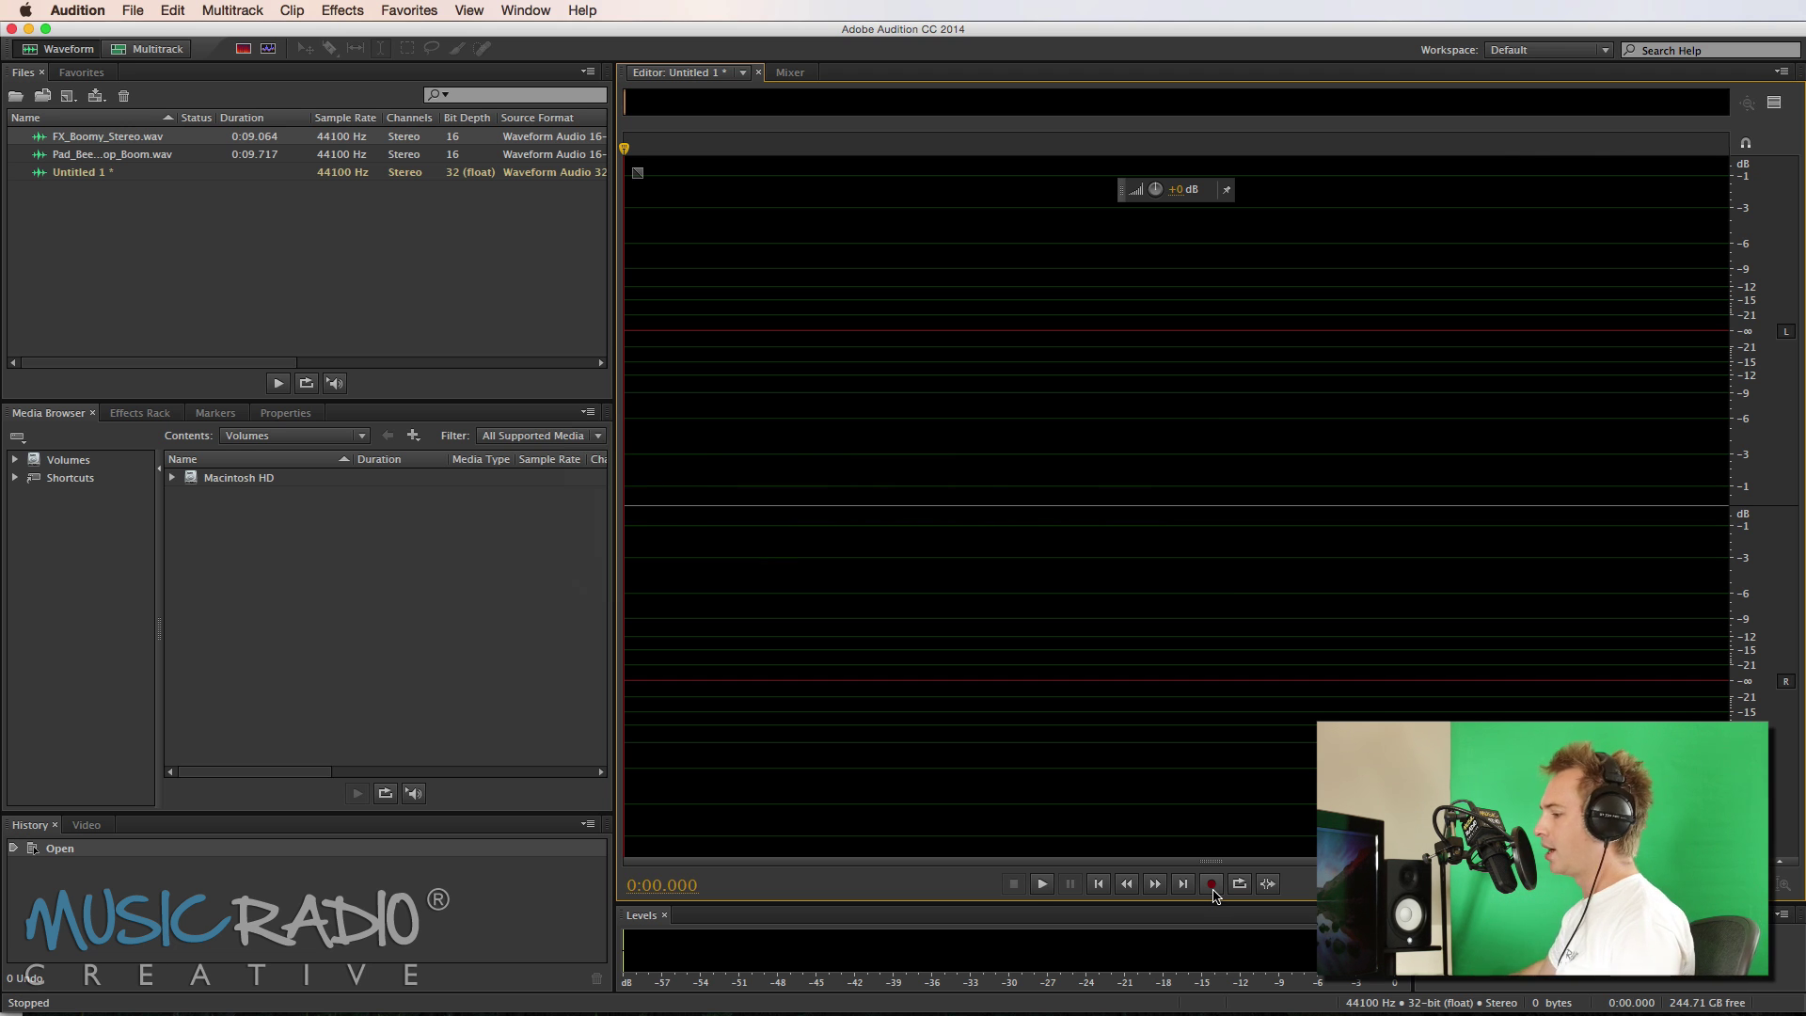
- Record a voice-over take in Audition and delete its silent lead-in
{"action": "left_click", "coordinate": [1213, 889]}
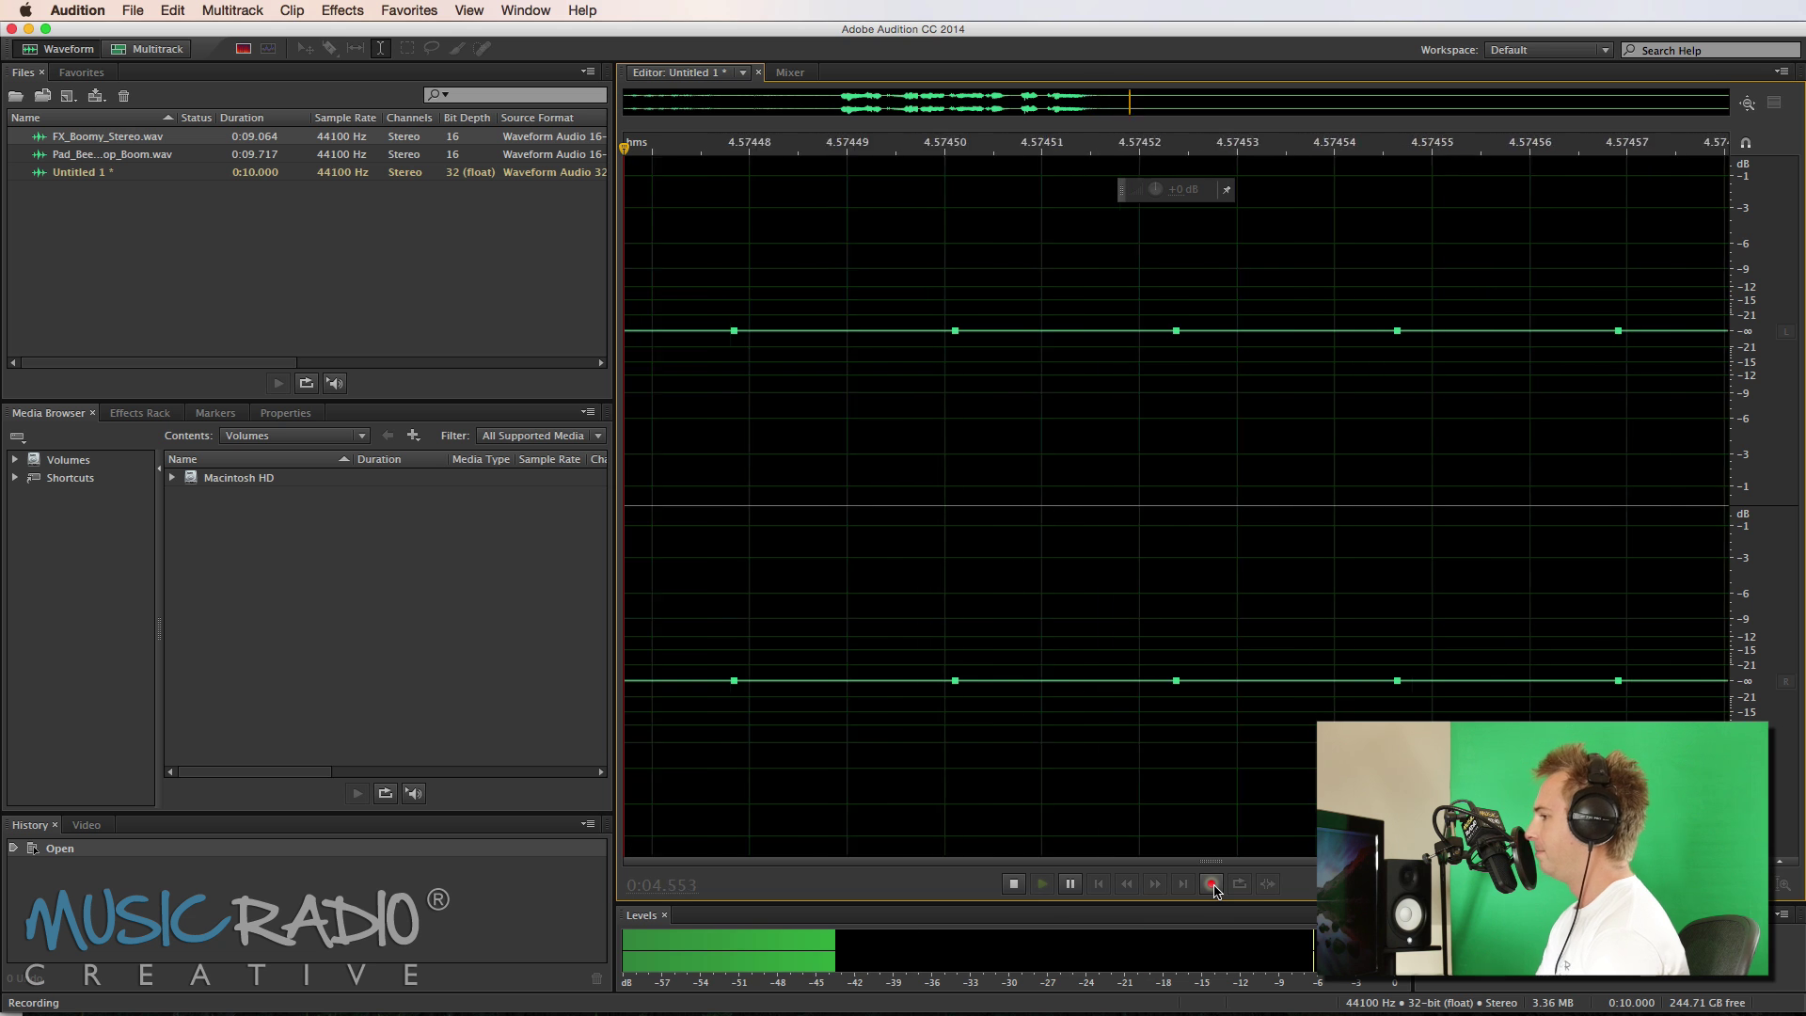
{"action": "left_click", "coordinate": [1213, 889]}
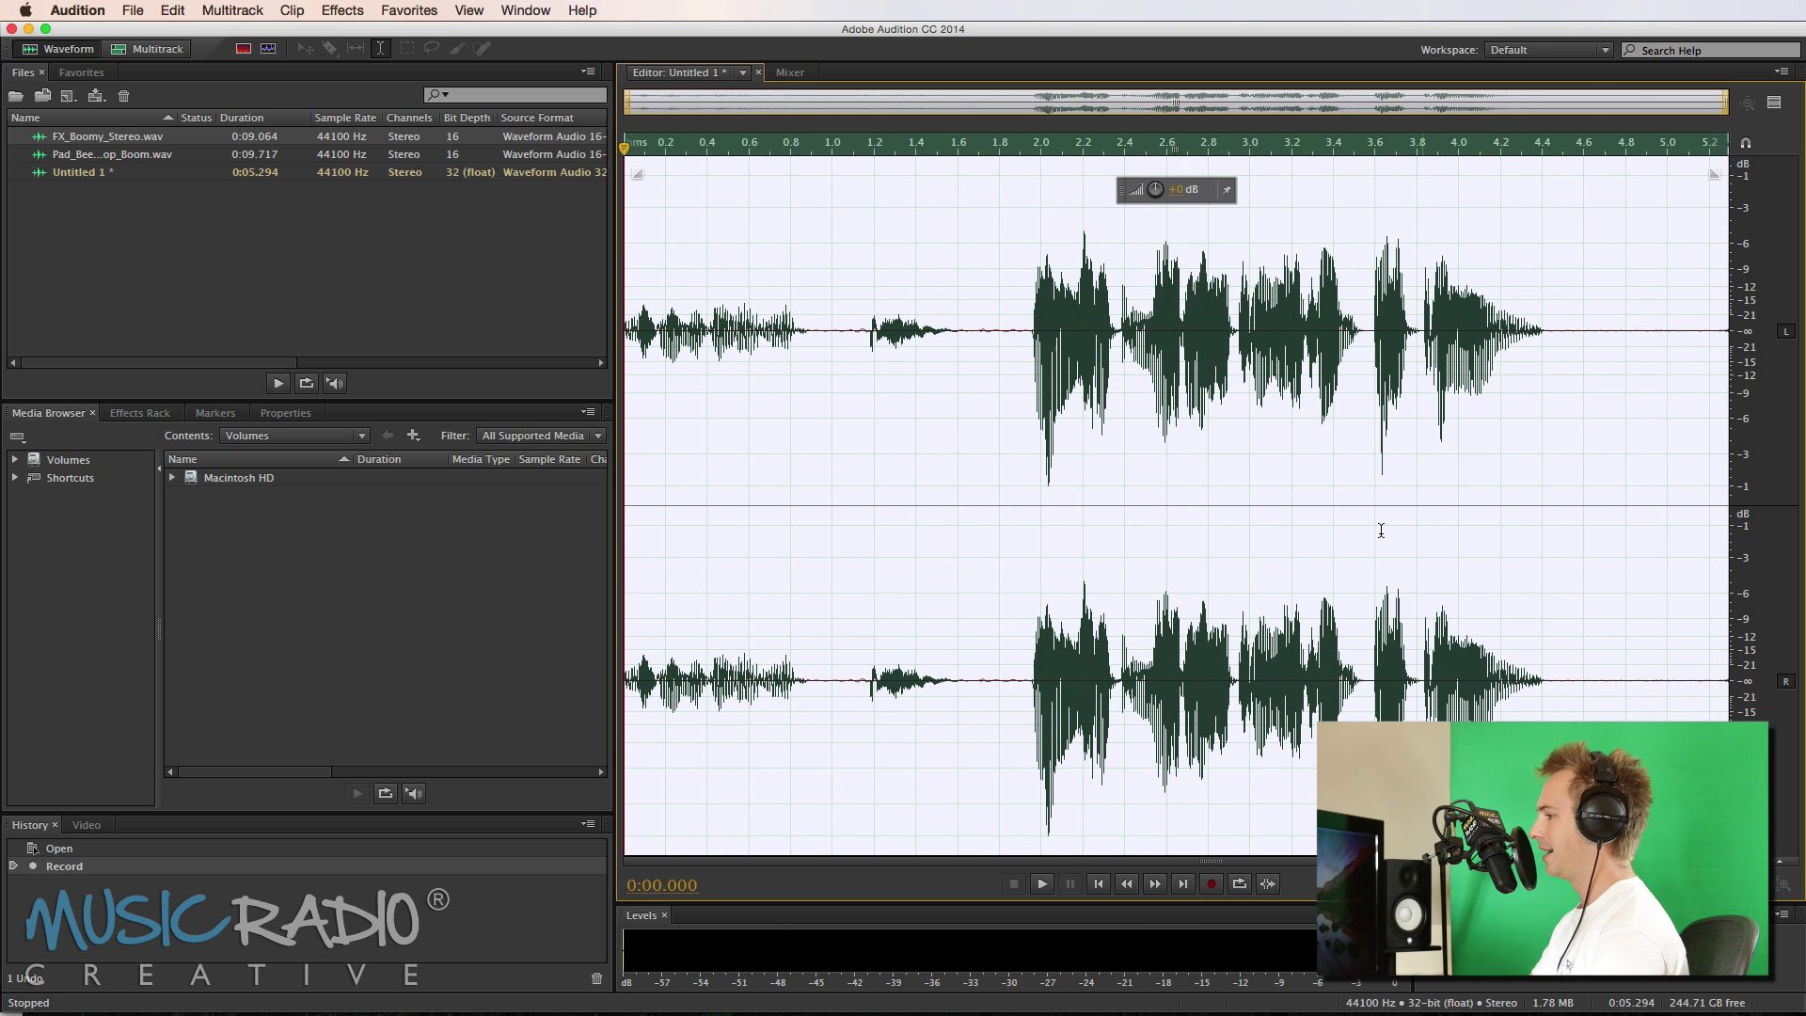
{"action": "double_click", "coordinate": [1024, 352]}
{"action": "left_click", "coordinate": [1029, 353], "text": "shift"}
{"action": "key", "text": "Delete"}
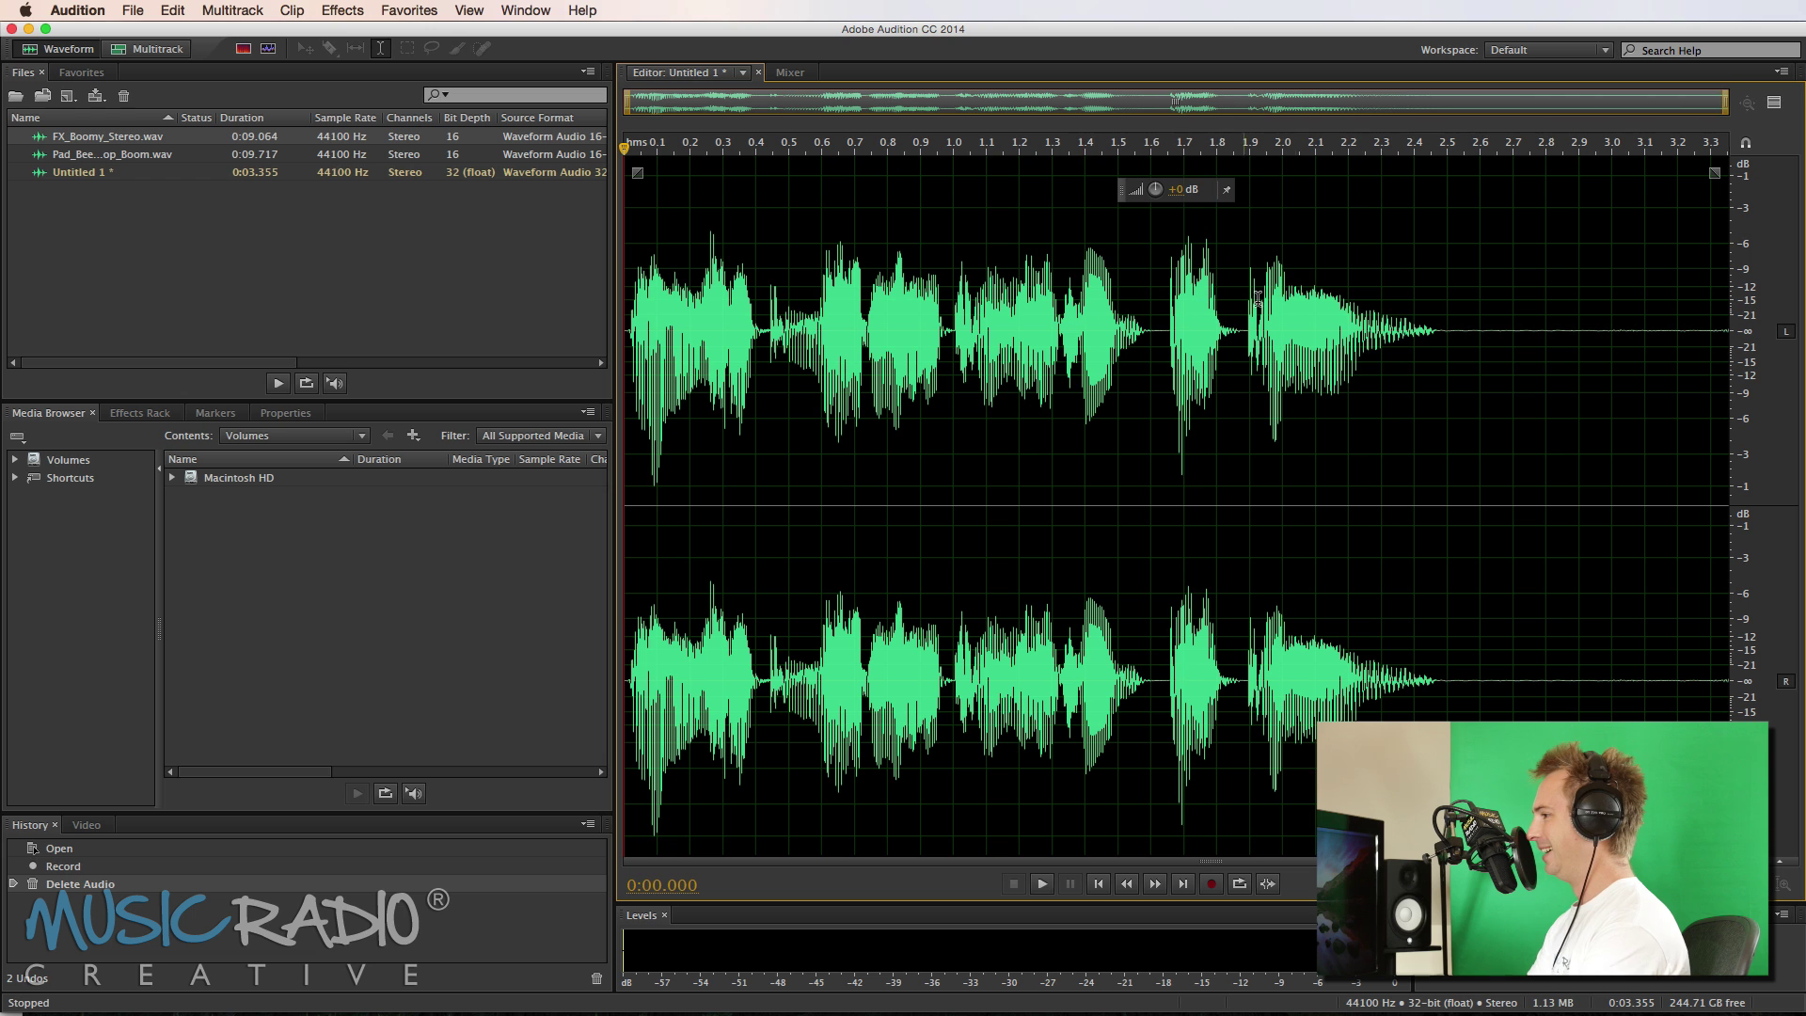
- Delete the trailing audio after 2.513 seconds and play back the trimmed take
{"action": "left_click", "coordinate": [1448, 267]}
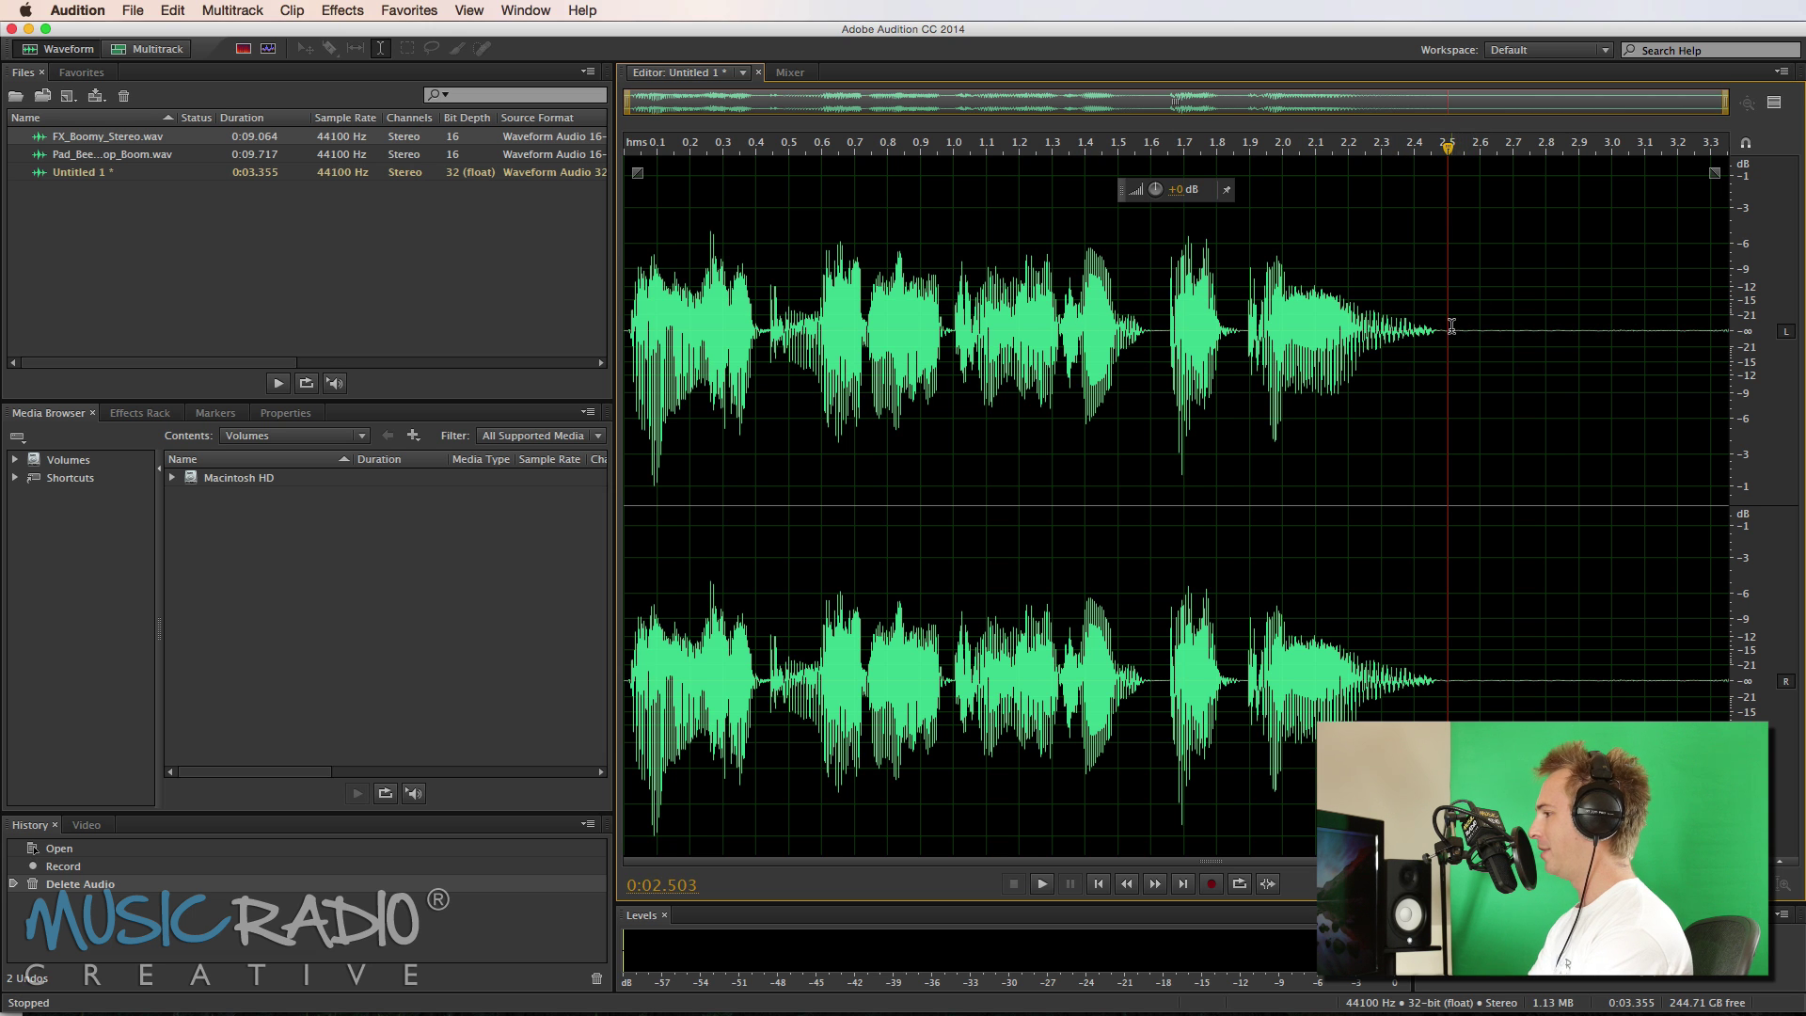
{"action": "left_click_drag", "start_coordinate": [1452, 325], "coordinate": [1731, 329]}
{"action": "key", "text": "super+shift+s"}
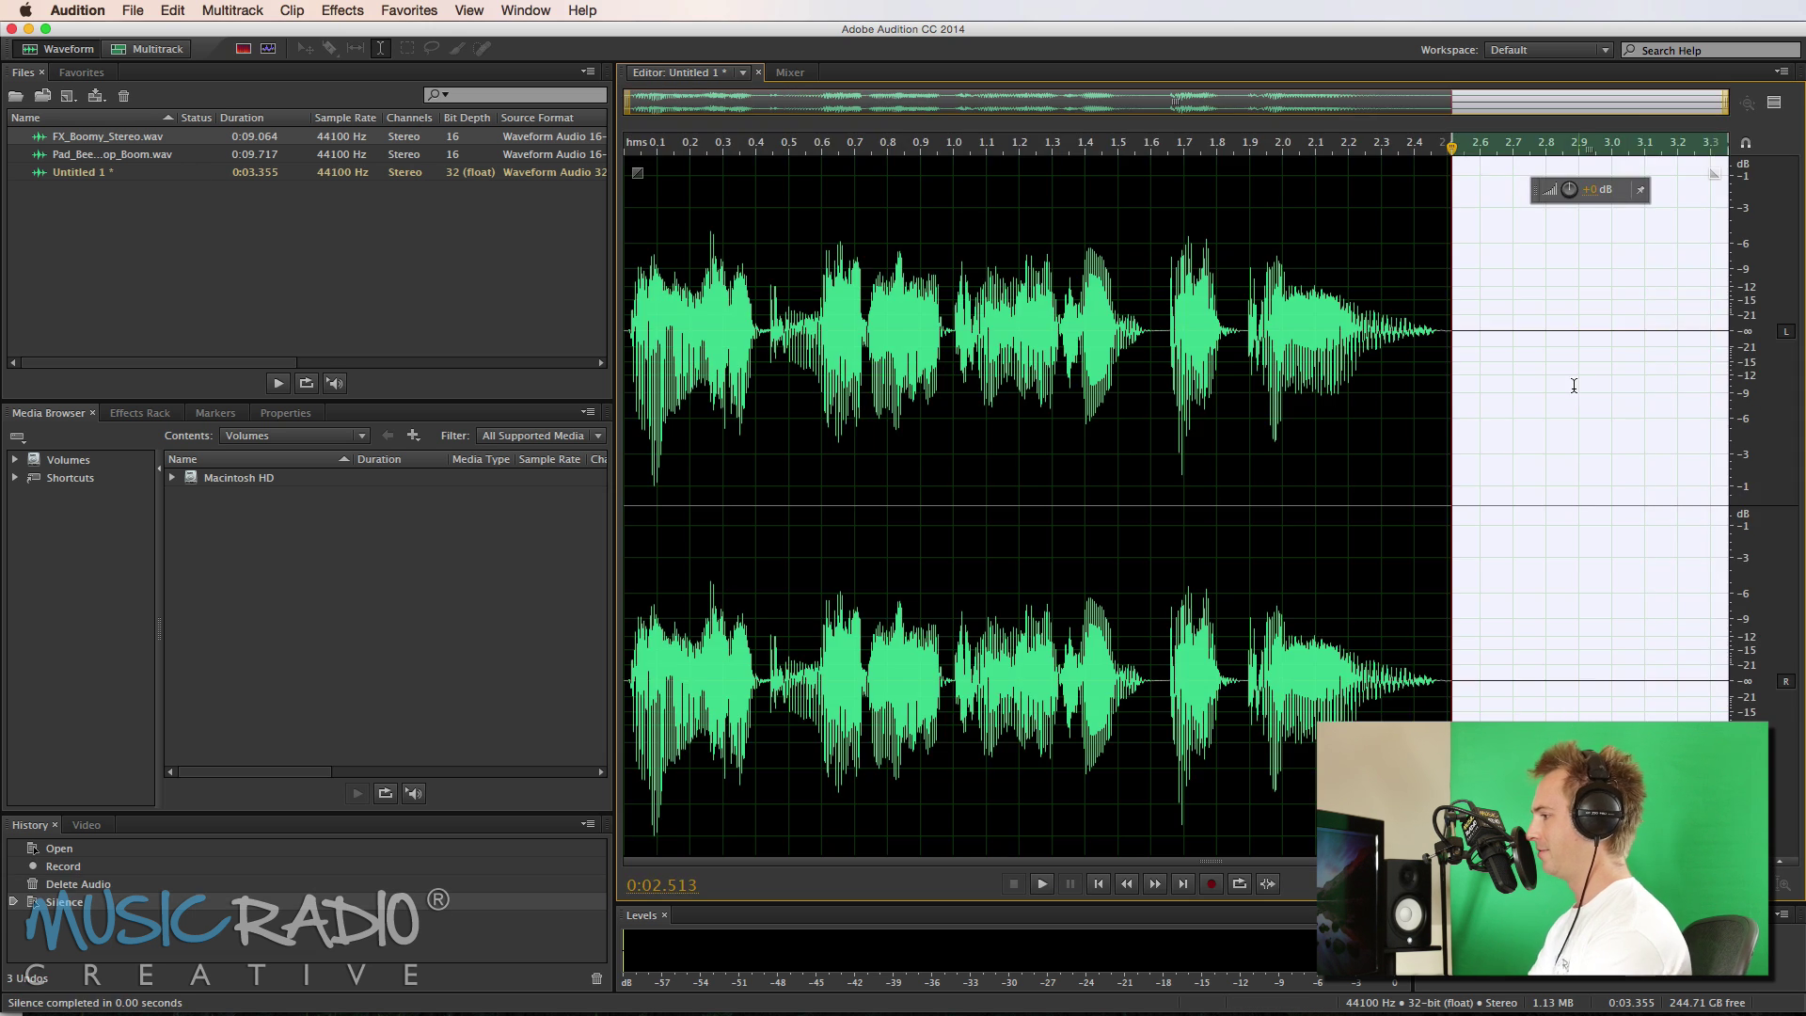
{"action": "key", "text": "Delete"}
{"action": "double_click", "coordinate": [1382, 388]}
{"action": "key", "text": "Home"}
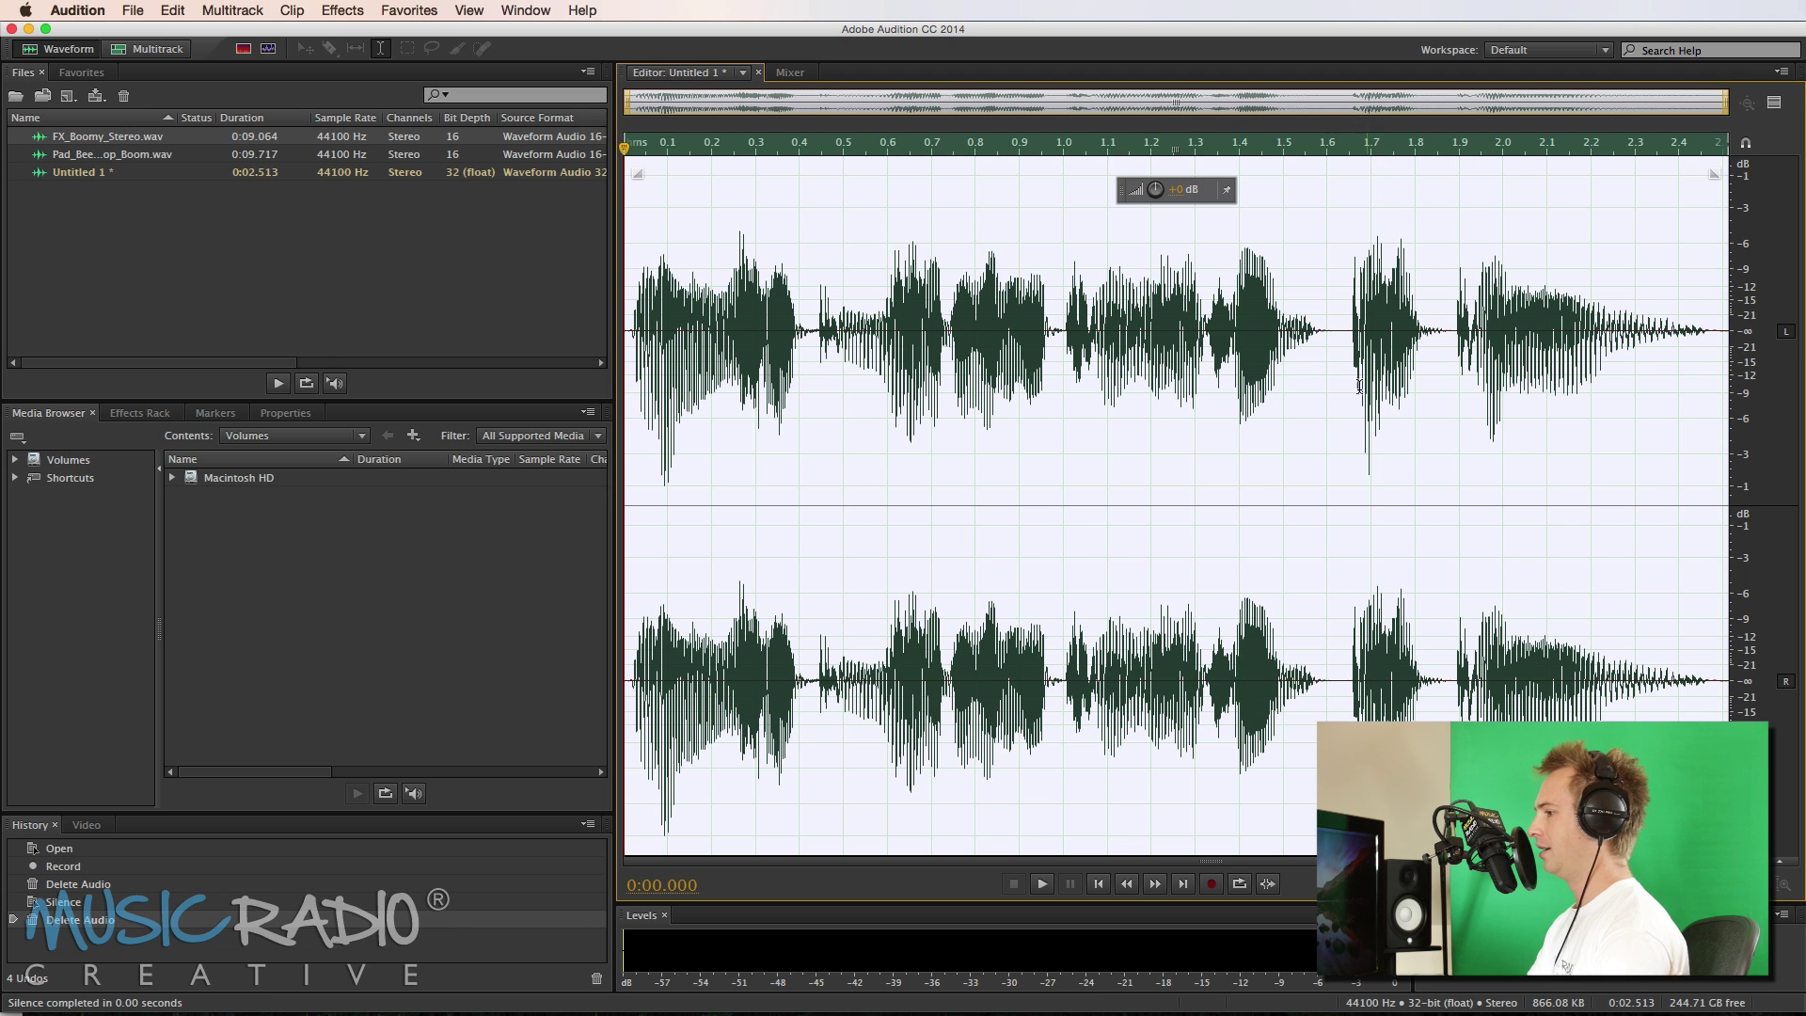
{"action": "key", "text": "space"}
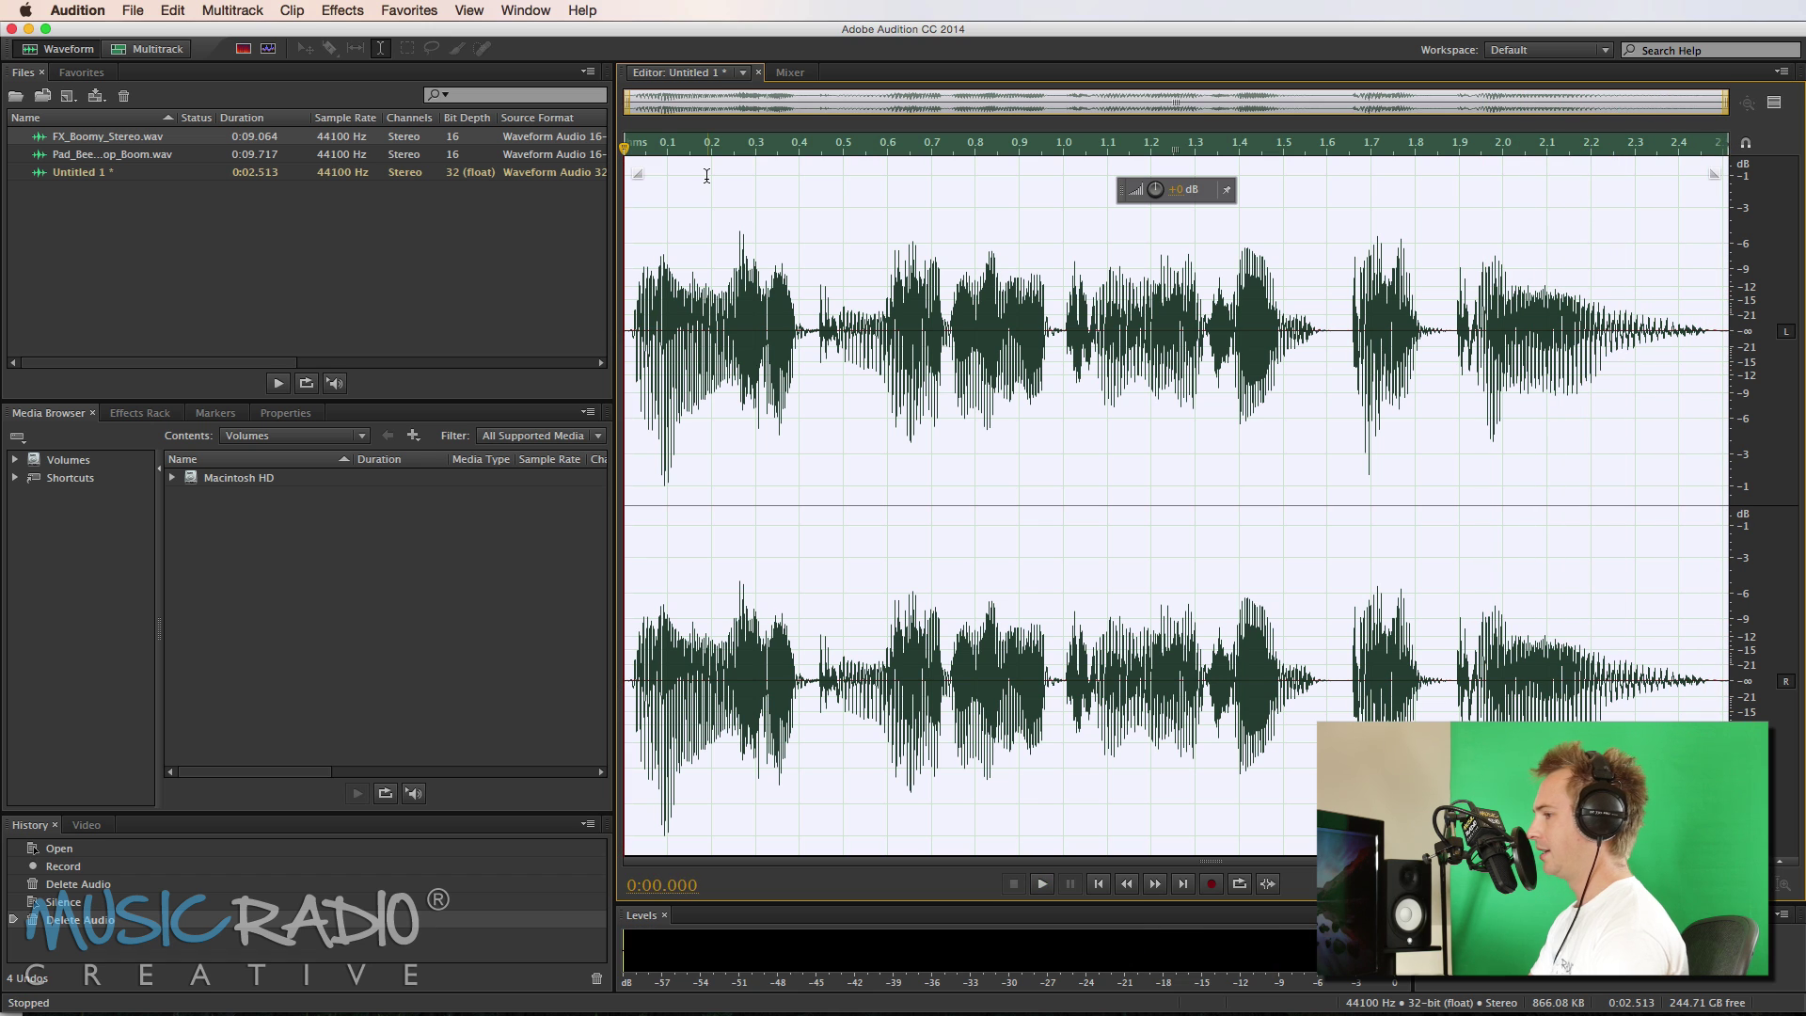
- Apply Dynamics Processing with the Boomy Kick preset to the voice recording
{"action": "left_click", "coordinate": [343, 10]}
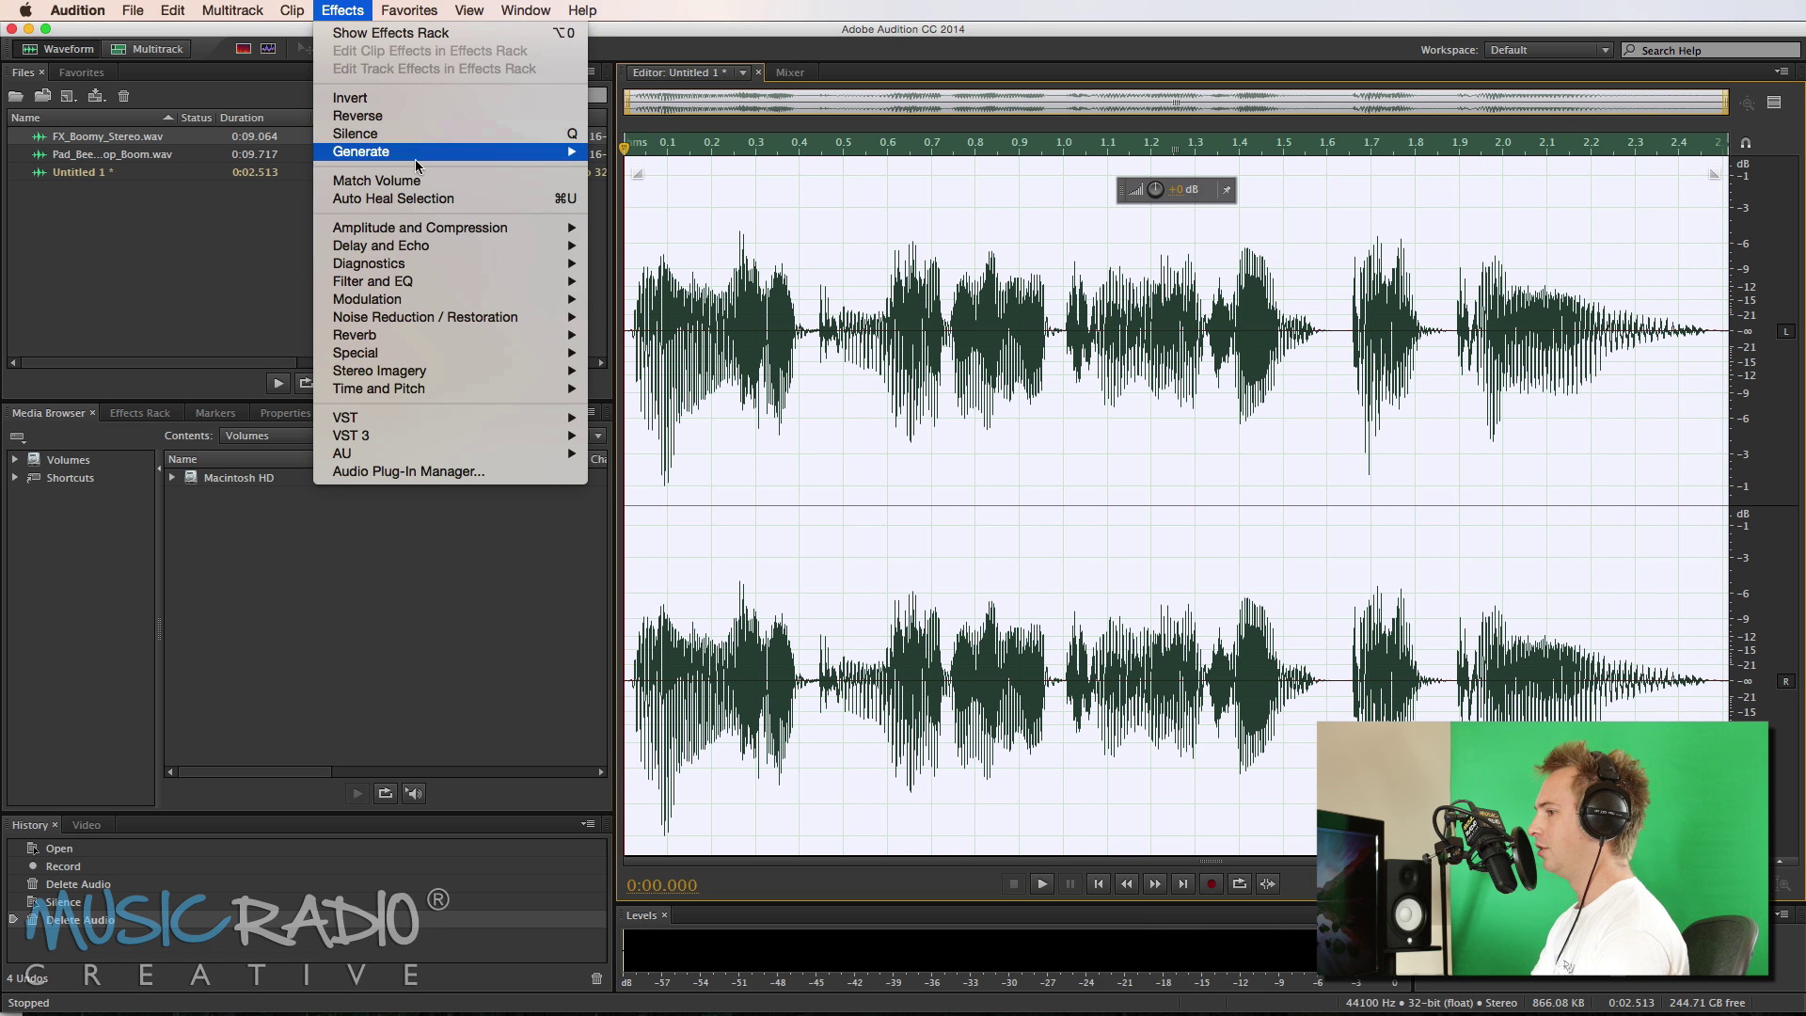
{"action": "mouse_move", "coordinate": [471, 228]}
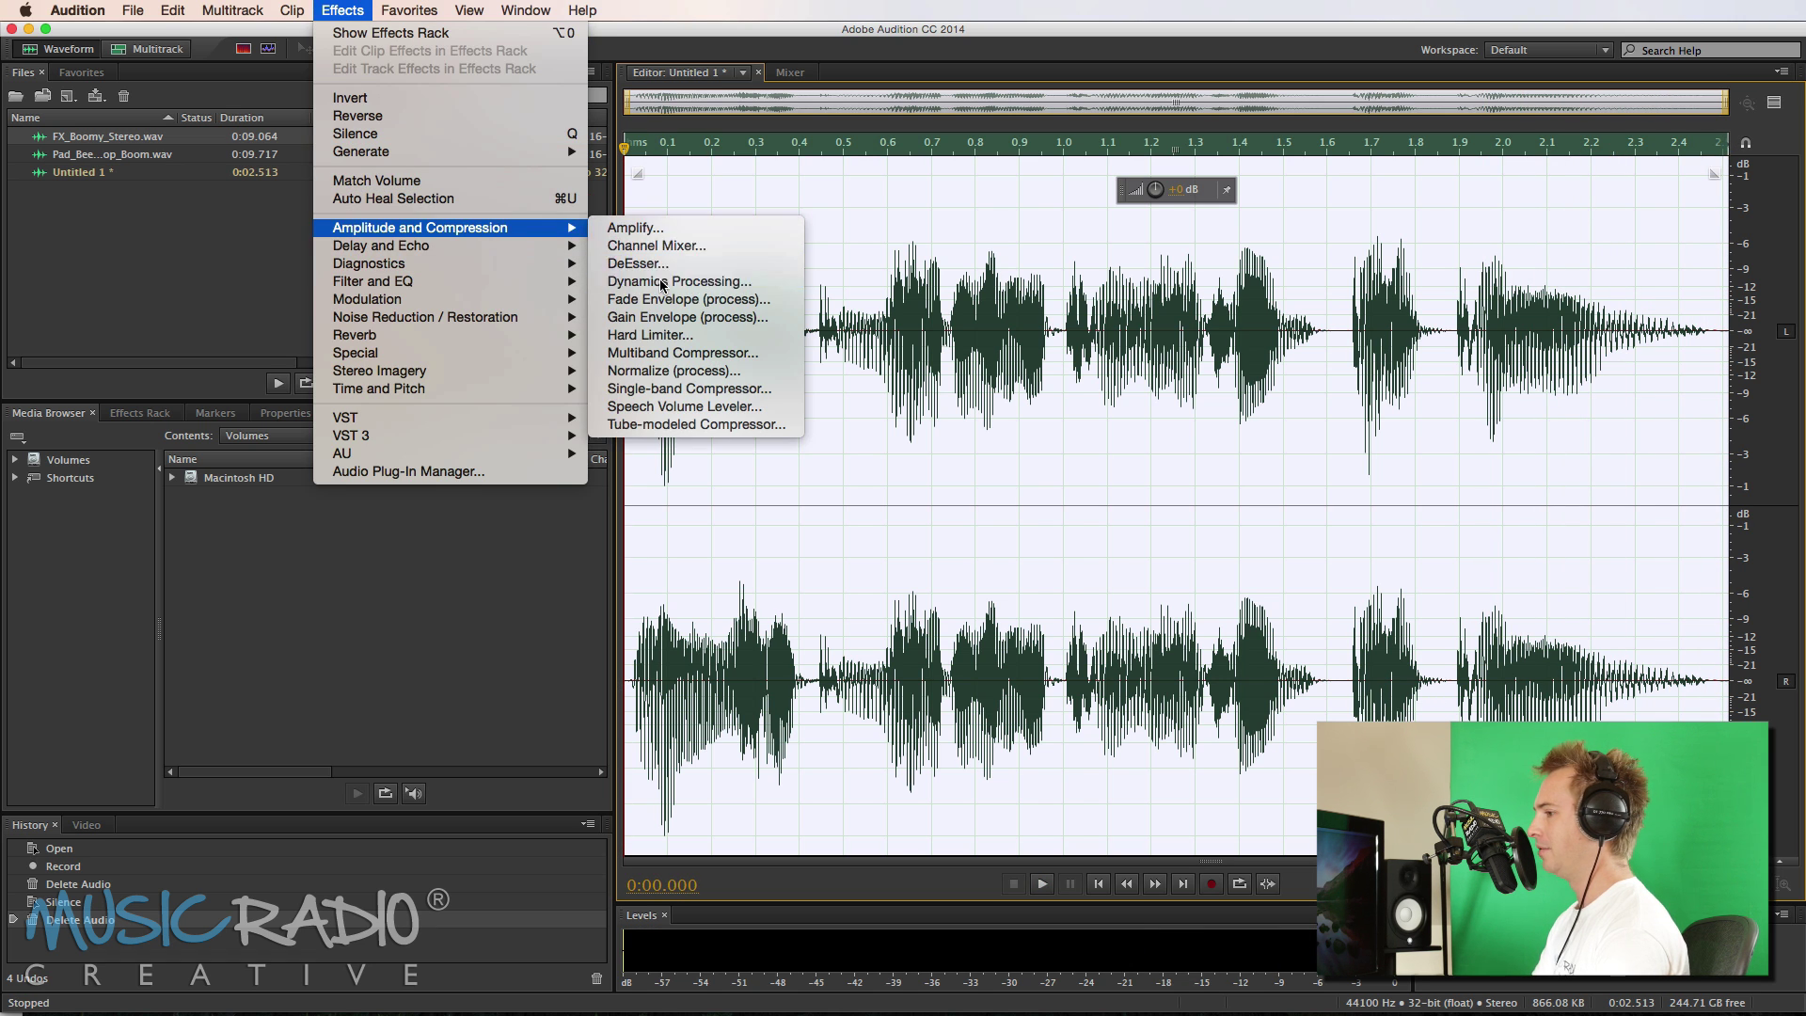
{"action": "left_click", "coordinate": [662, 282]}
{"action": "left_click", "coordinate": [765, 219]}
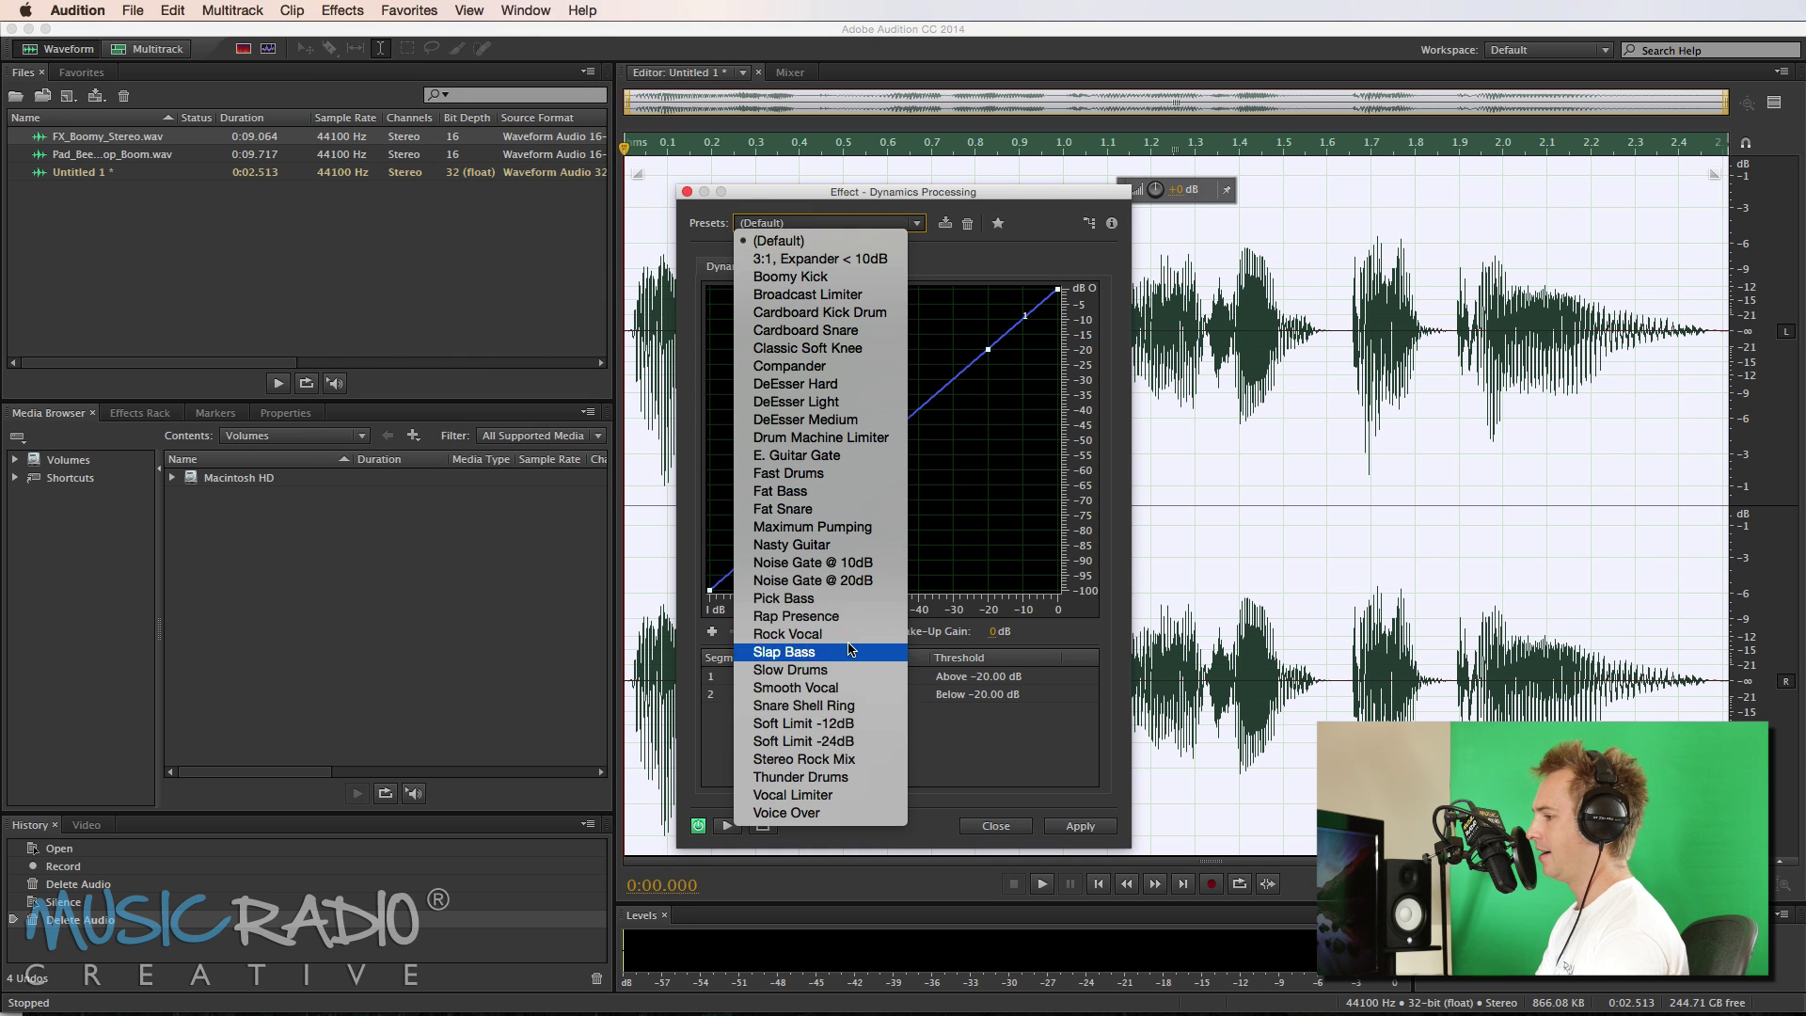
{"action": "left_click", "coordinate": [842, 280]}
{"action": "left_click", "coordinate": [1082, 827]}
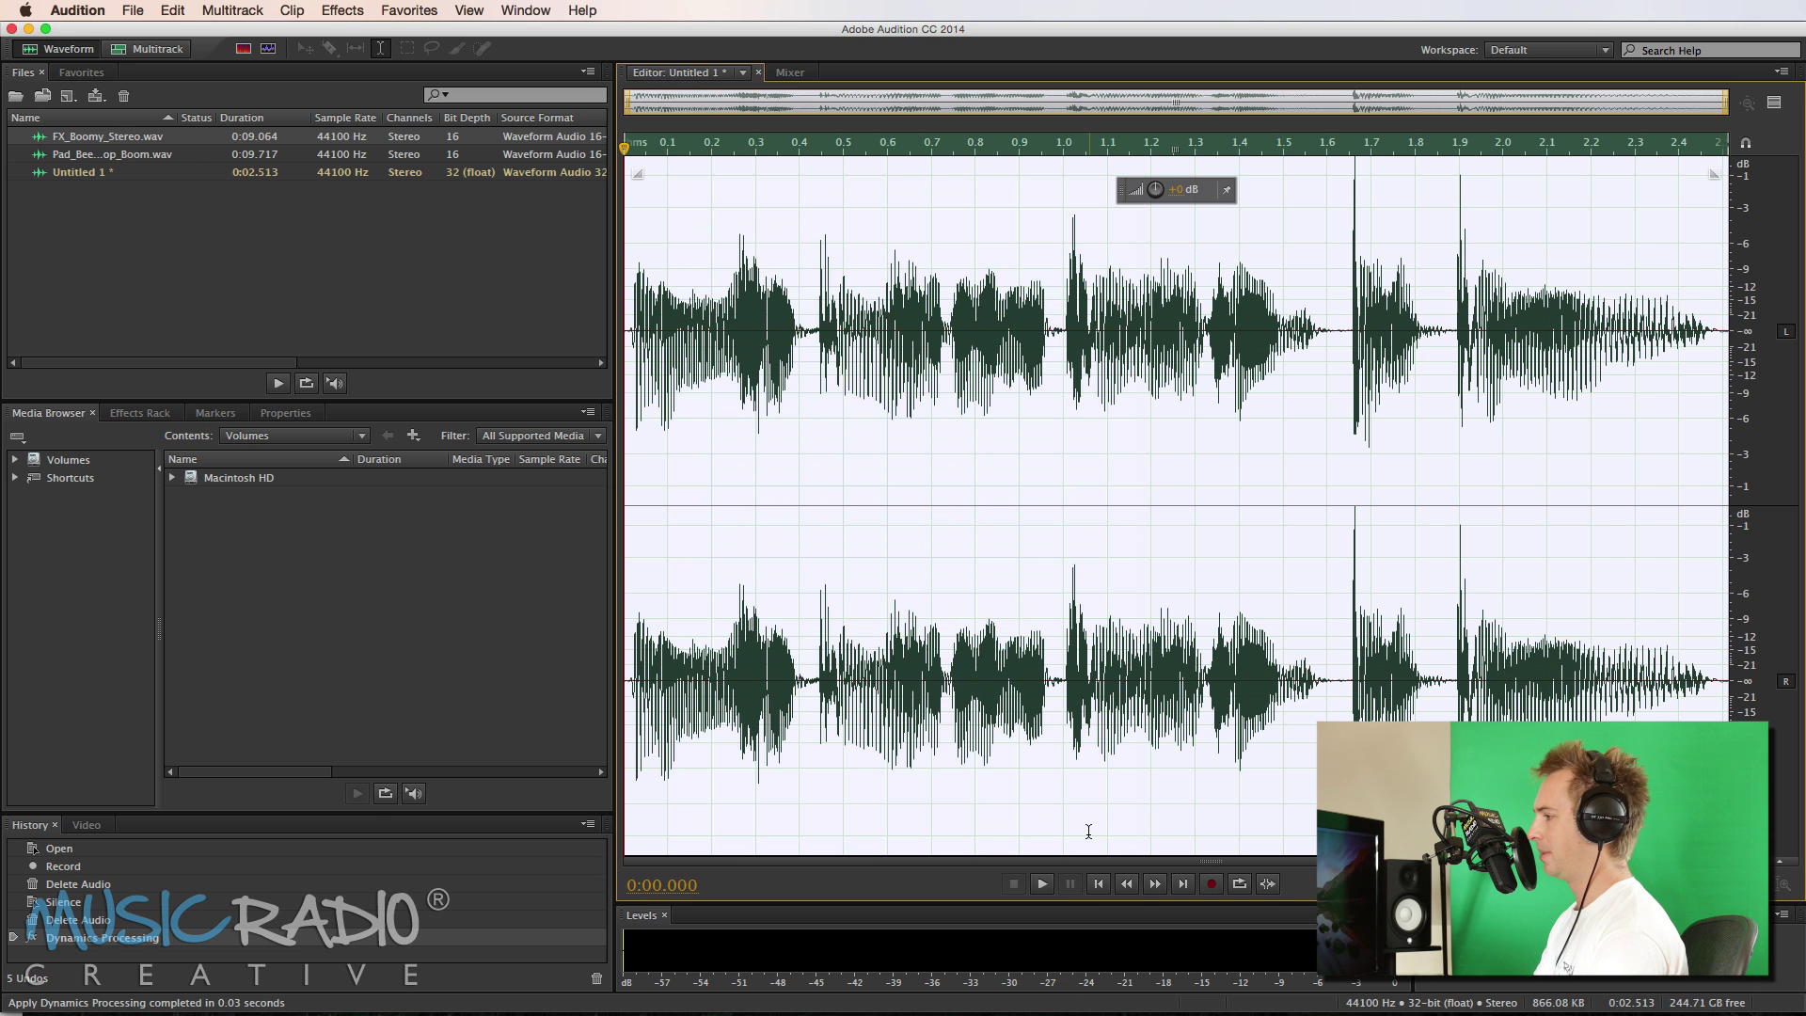
{"action": "key", "text": "space"}
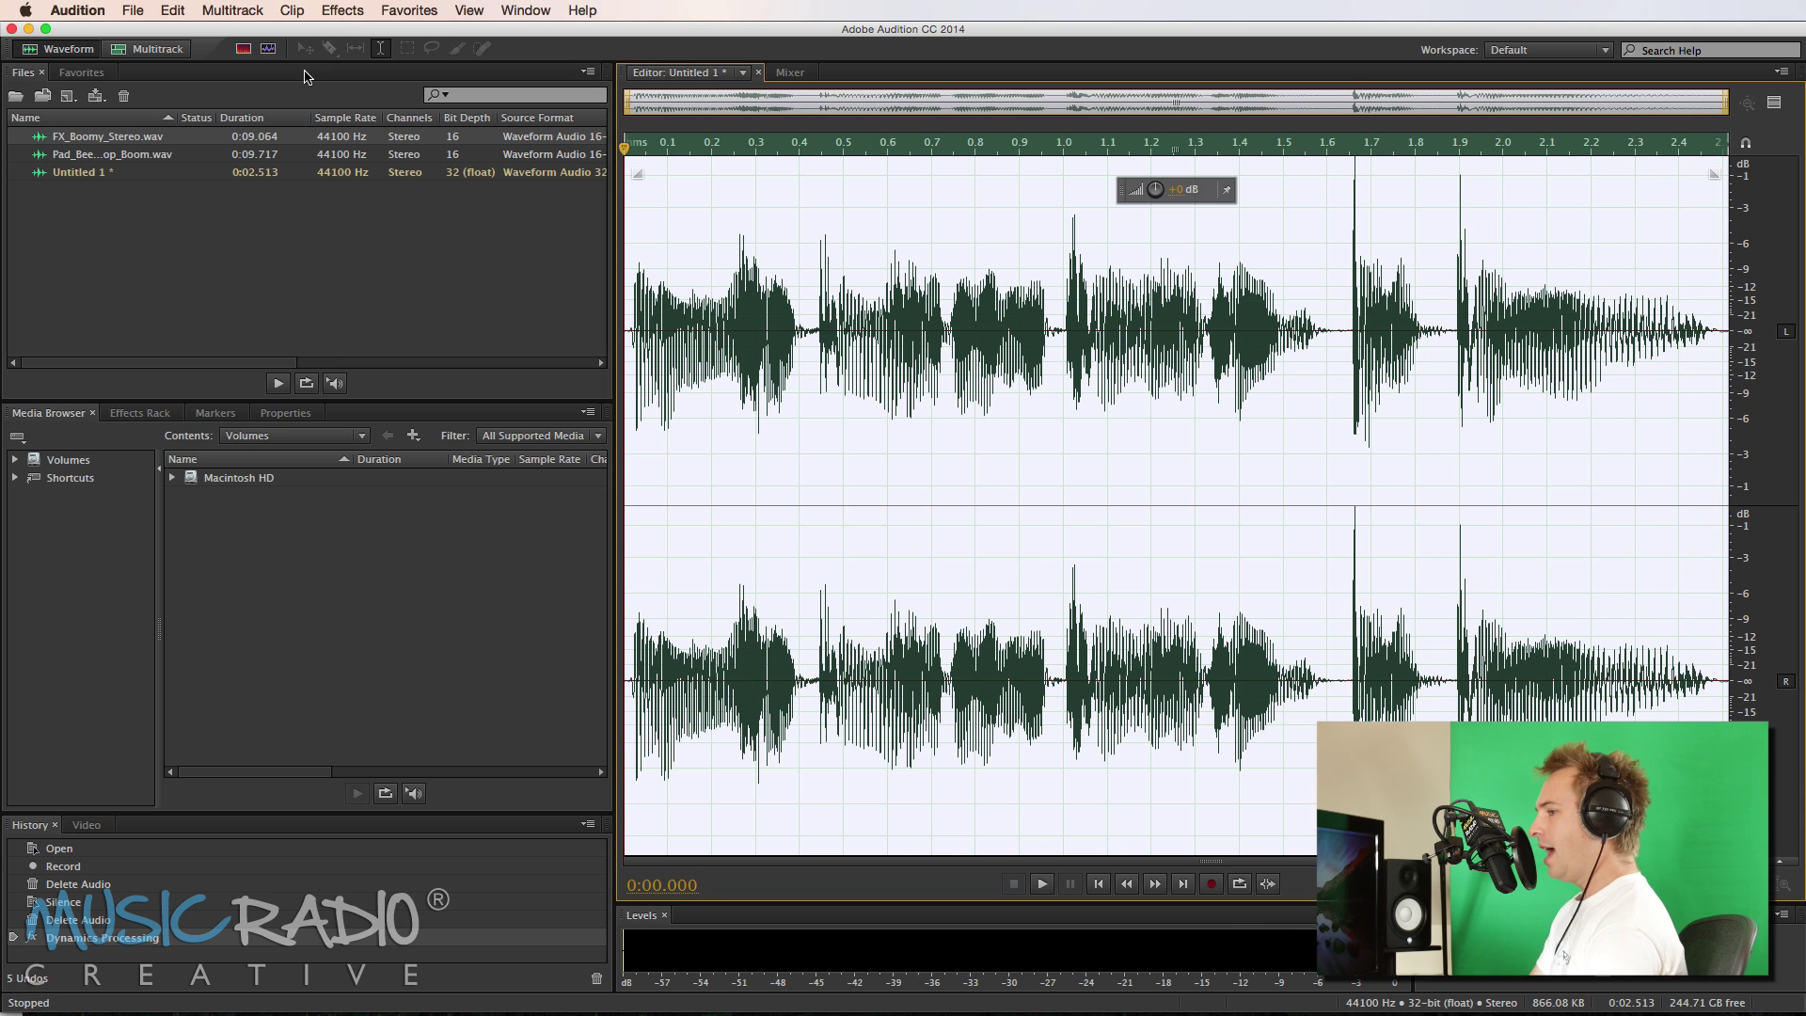
- Add a short fade-out at the end and a fade-in at the start
{"action": "left_click_drag", "start_coordinate": [1714, 175], "coordinate": [1686, 178]}
{"action": "left_click_drag", "start_coordinate": [647, 174], "coordinate": [653, 185]}
{"action": "key", "text": "space"}
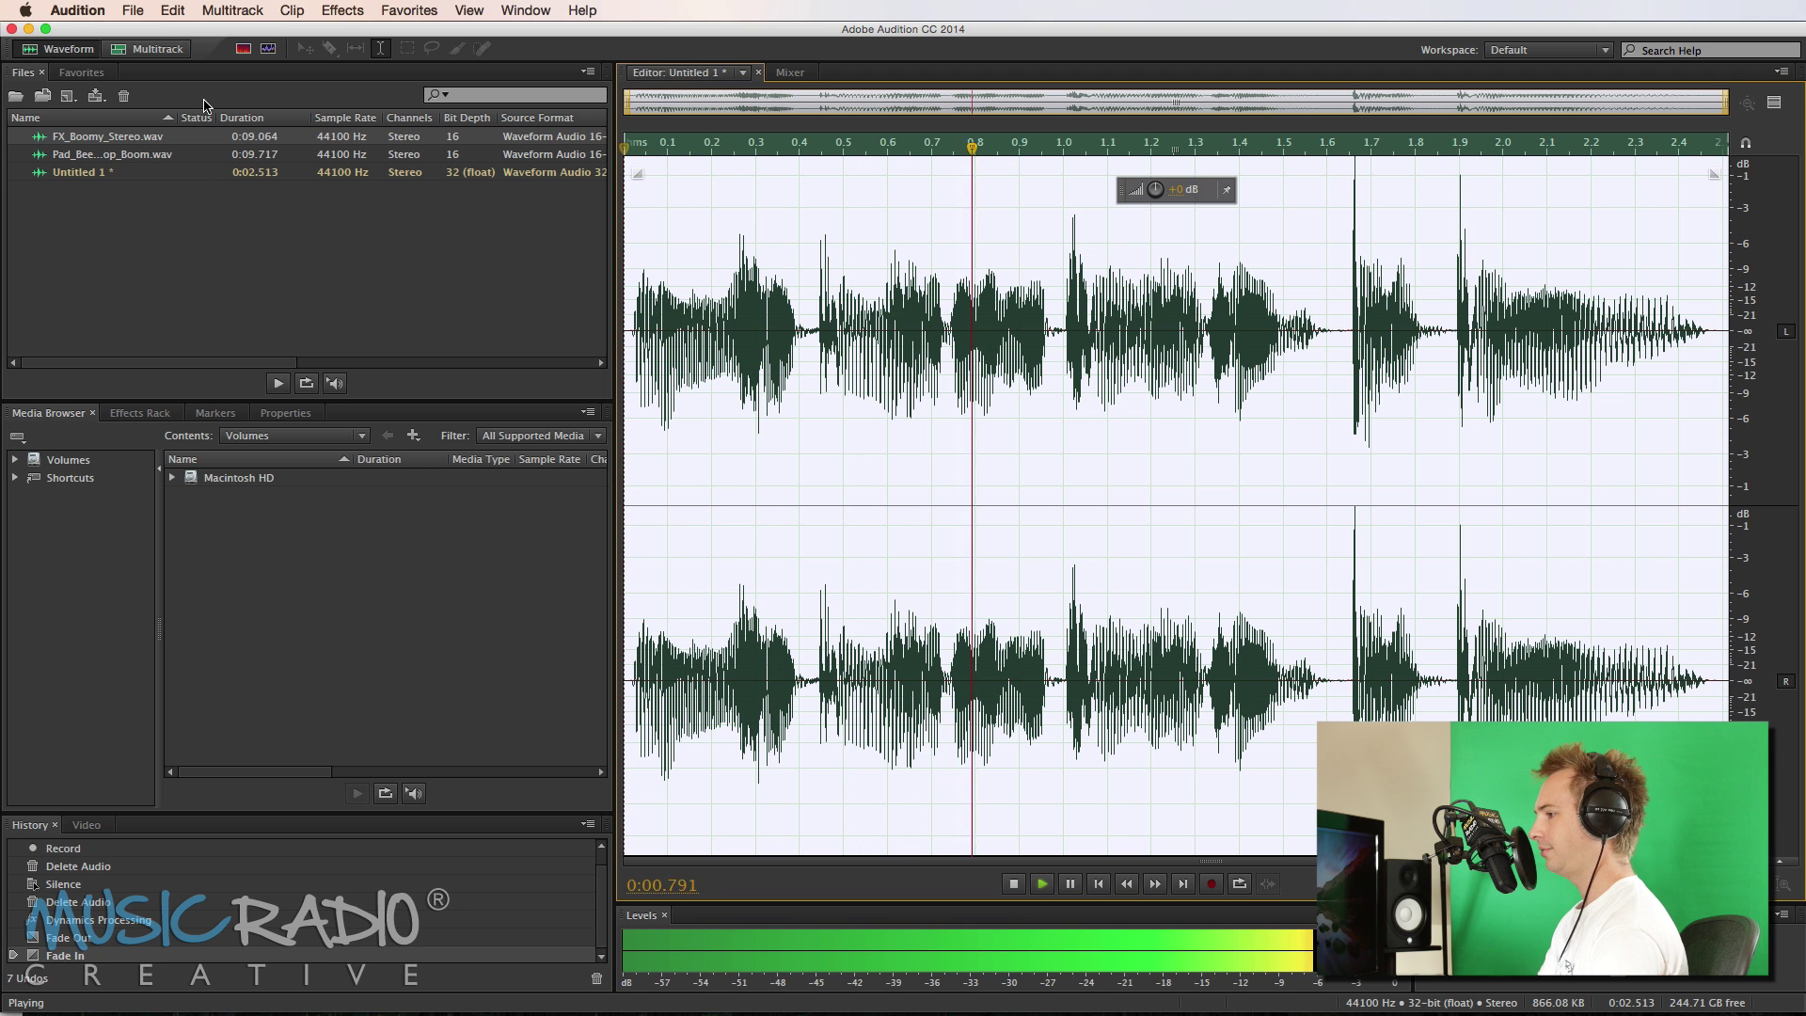
- Create Untitled Session 1 on the Desktop and place the Untitled 1 clip at Track 1's start
{"action": "left_click", "coordinate": [141, 49]}
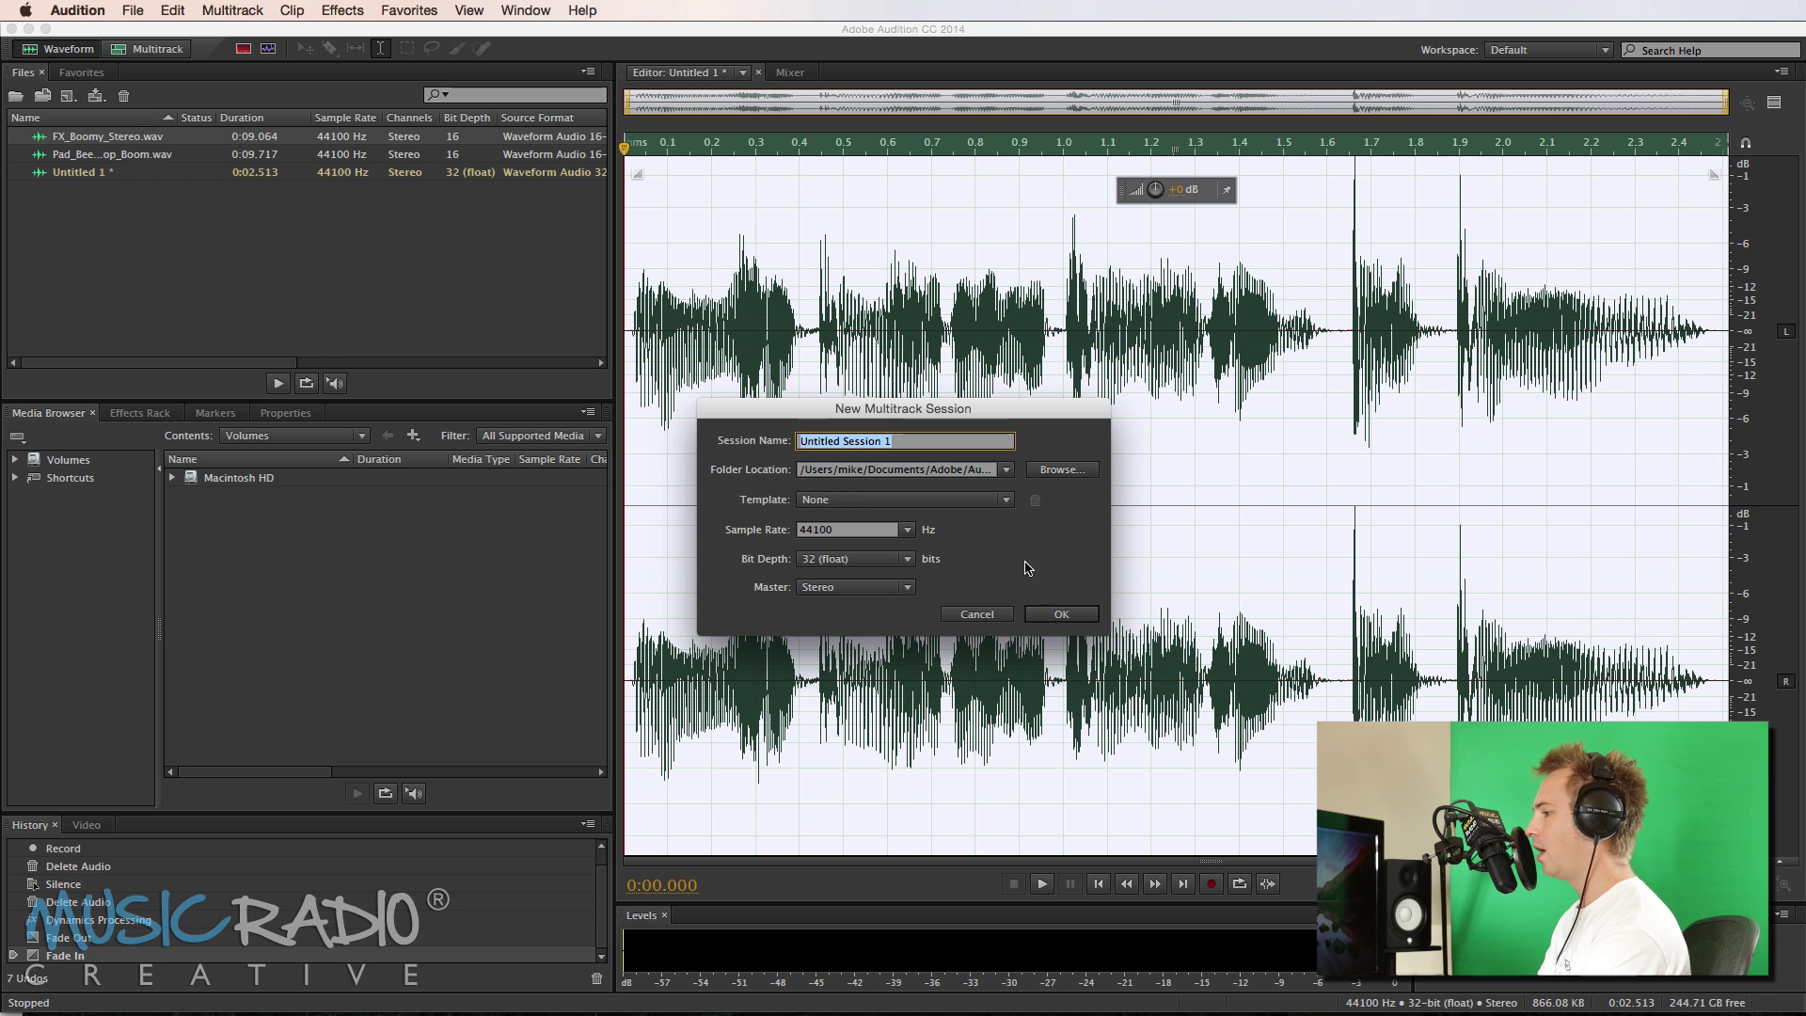
{"action": "left_click", "coordinate": [1060, 469]}
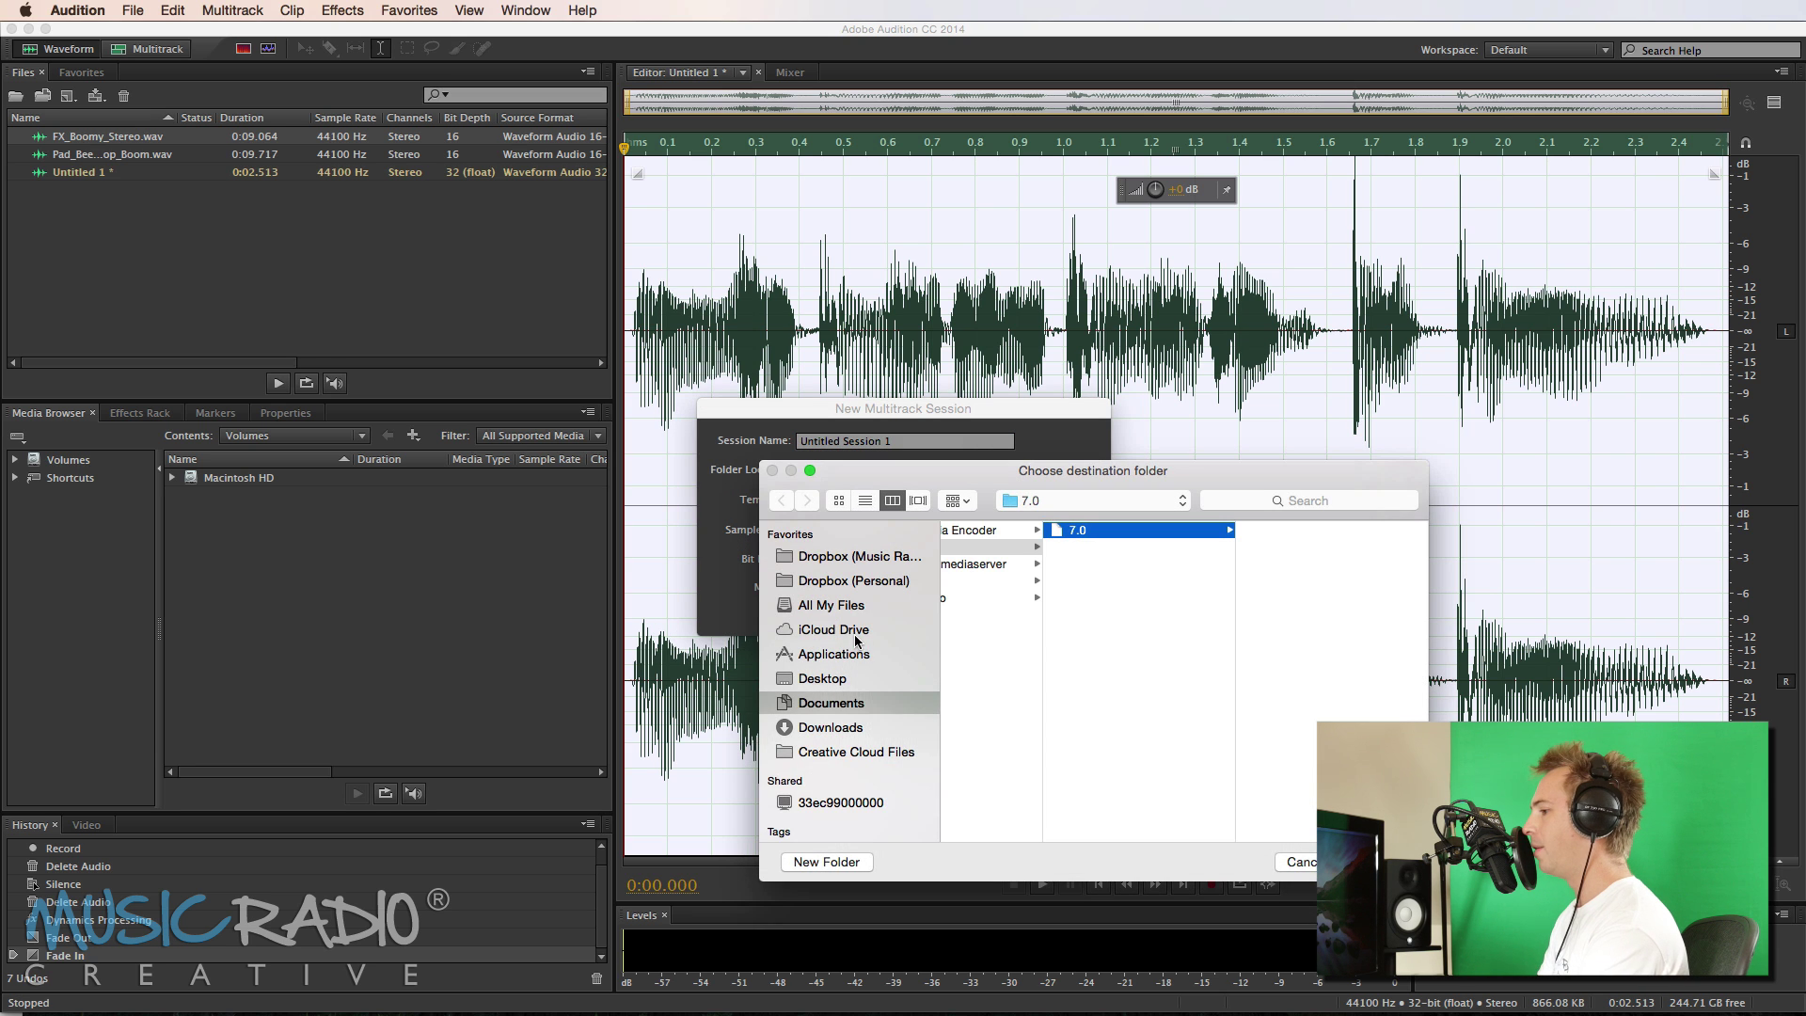
{"action": "left_click", "coordinate": [837, 676]}
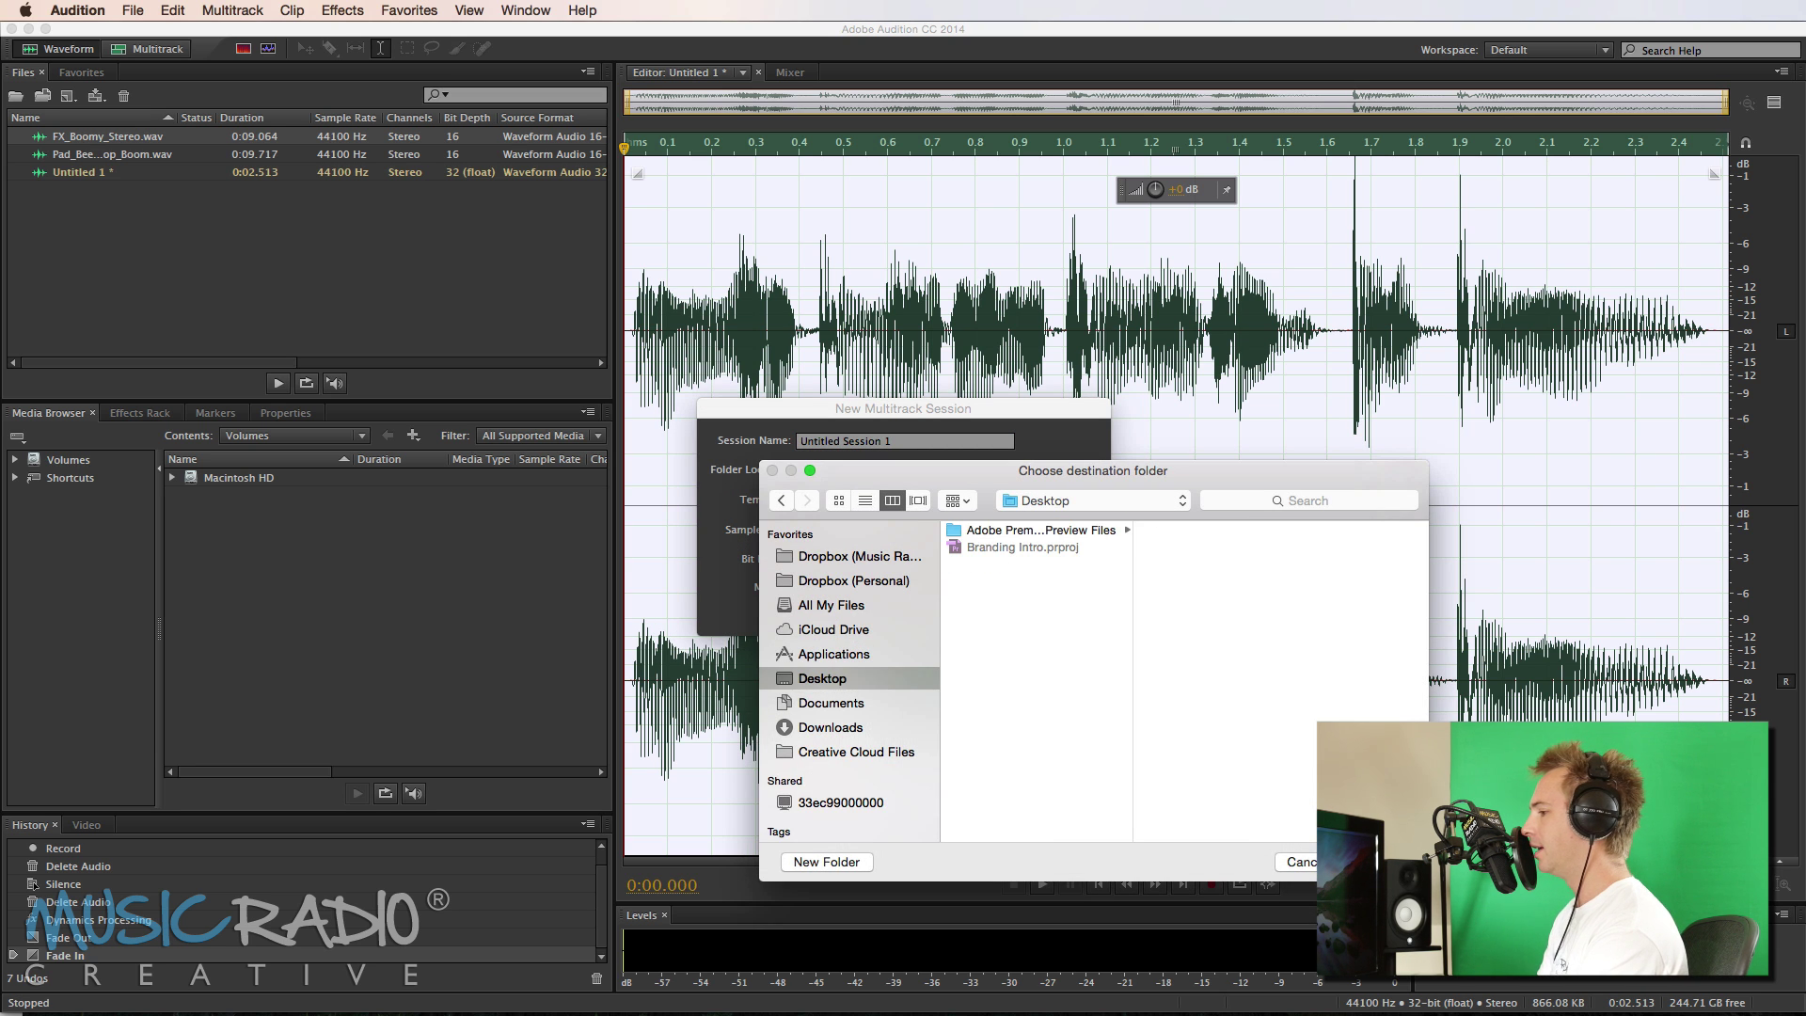
{"action": "key", "text": "Return"}
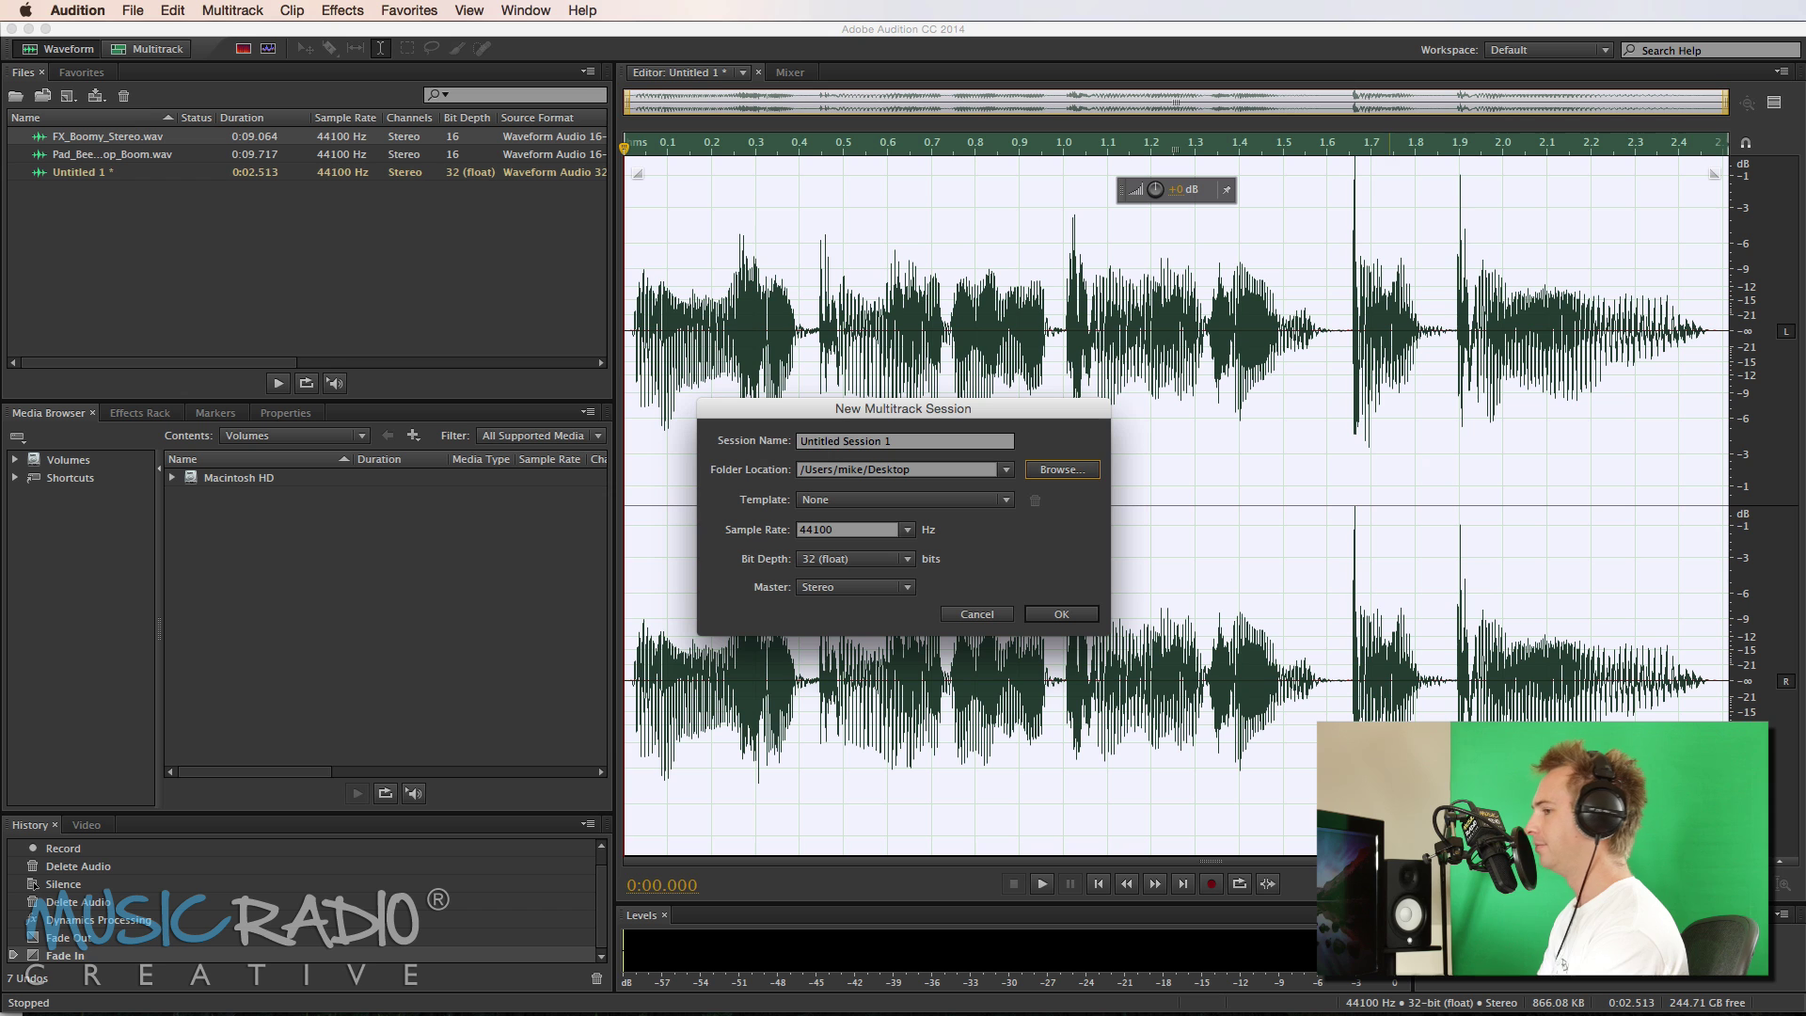
{"action": "left_click", "coordinate": [1068, 617]}
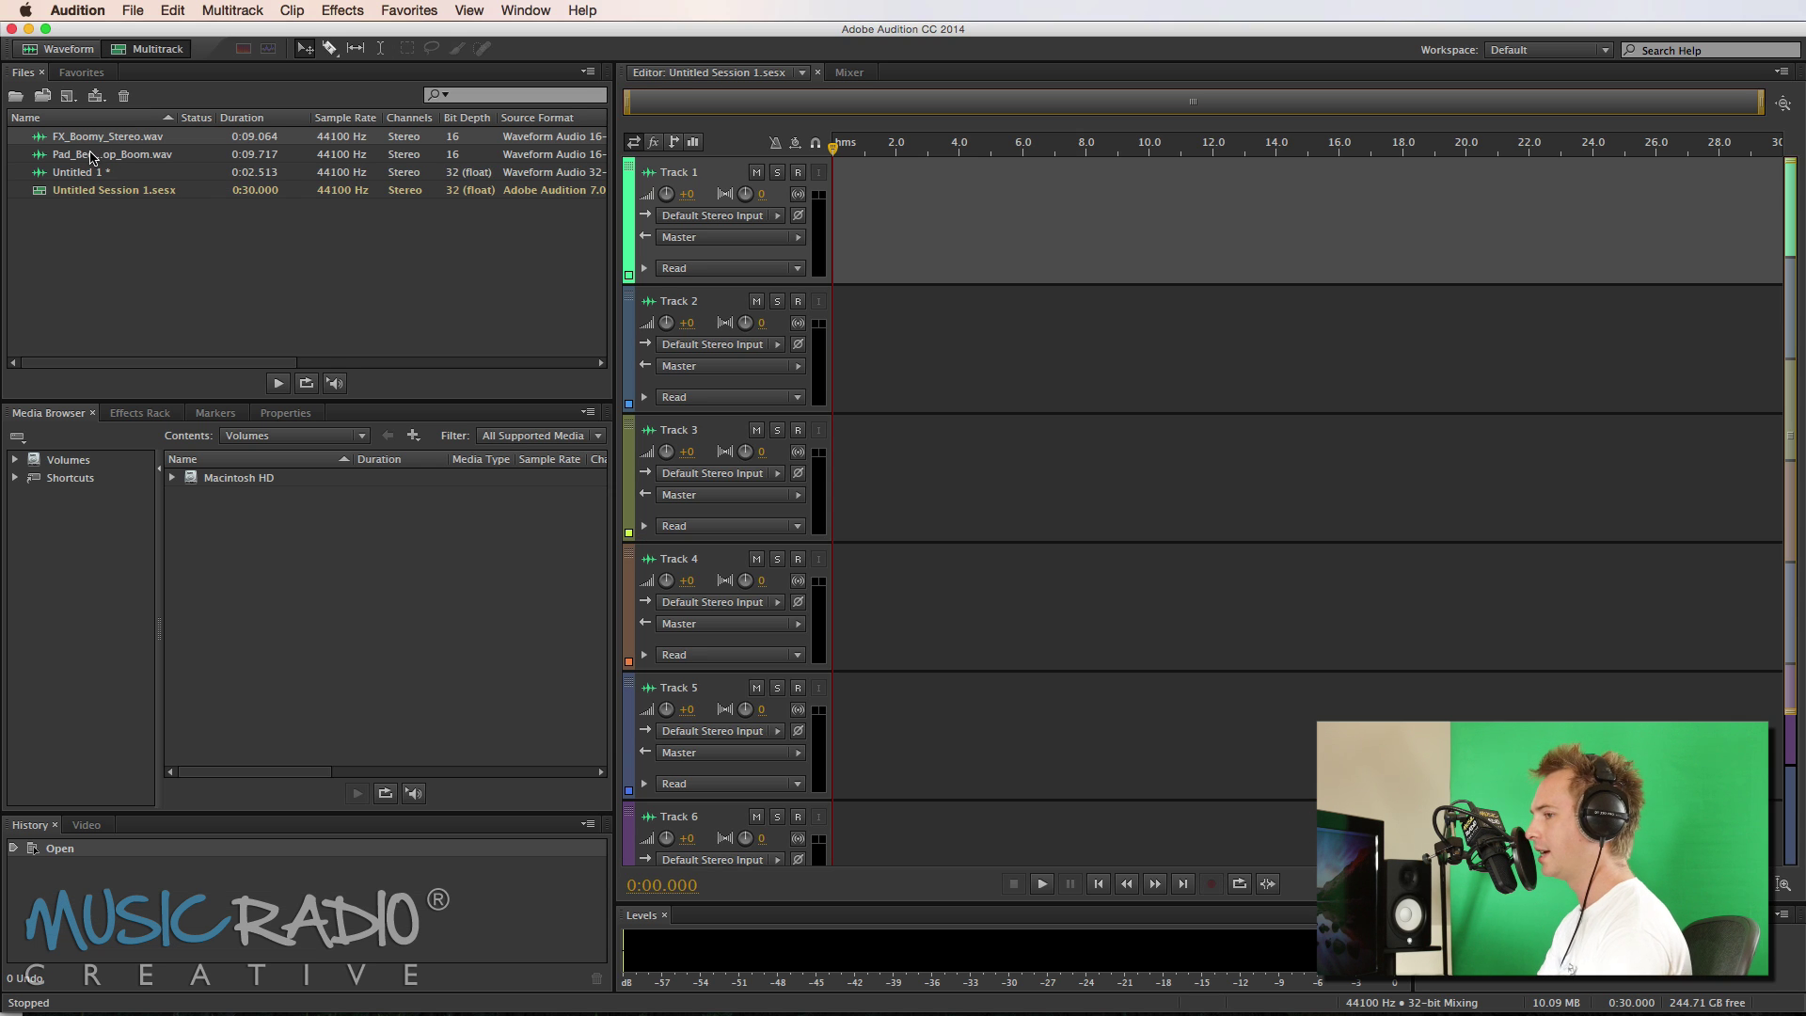
{"action": "left_click_drag", "start_coordinate": [83, 172], "coordinate": [889, 216]}
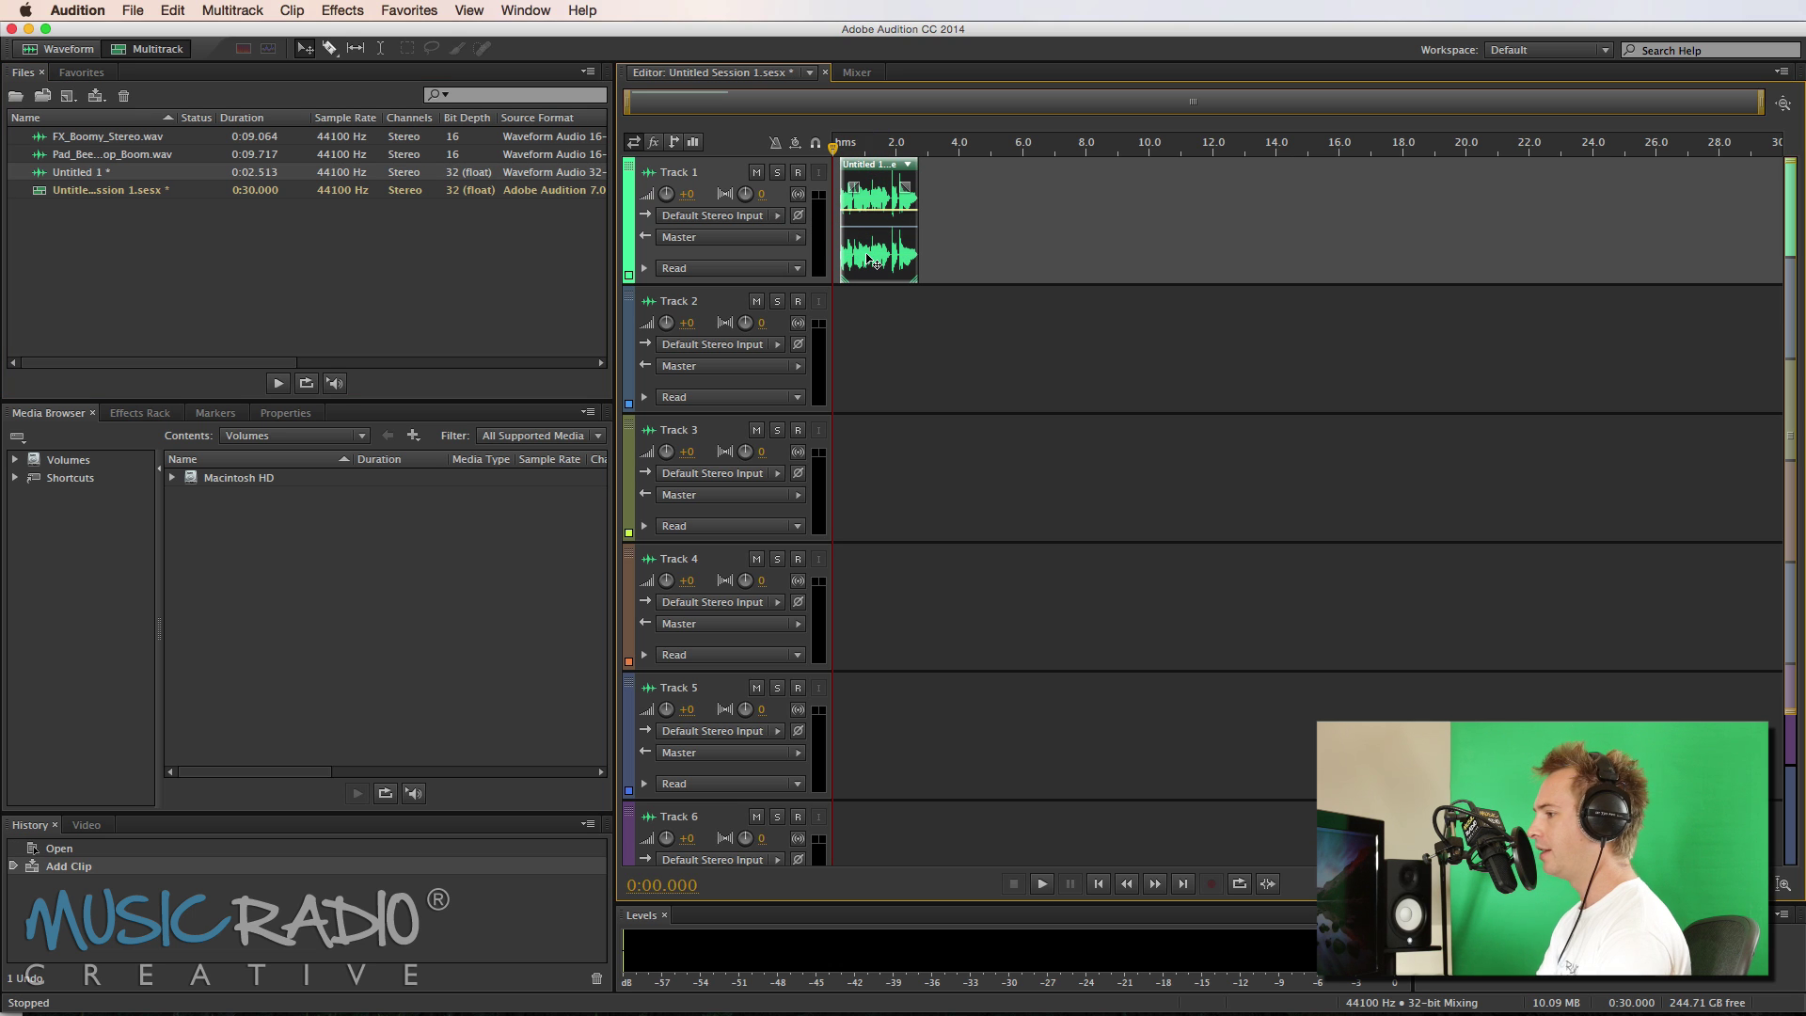
- Add Studio Reverb to Track 1's effects rack with Dry at 100% and Wet at 24.1%
{"action": "left_click", "coordinate": [134, 416]}
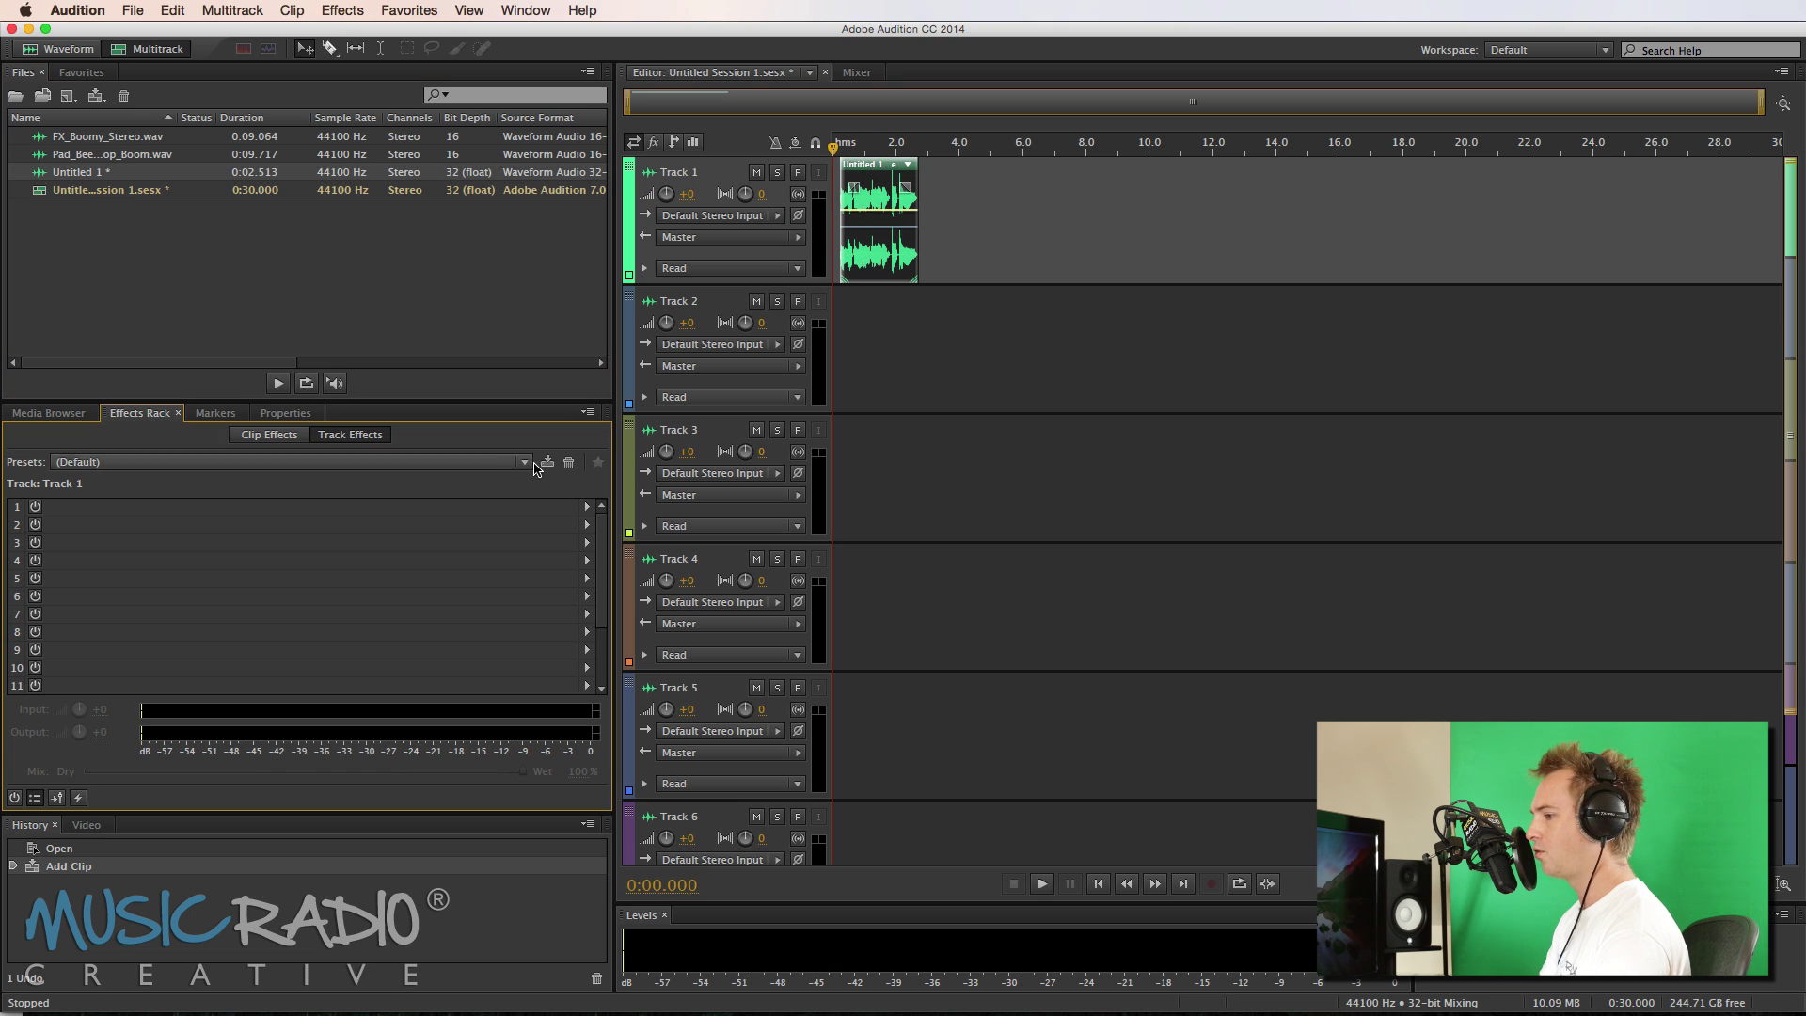
{"action": "left_click", "coordinate": [585, 507]}
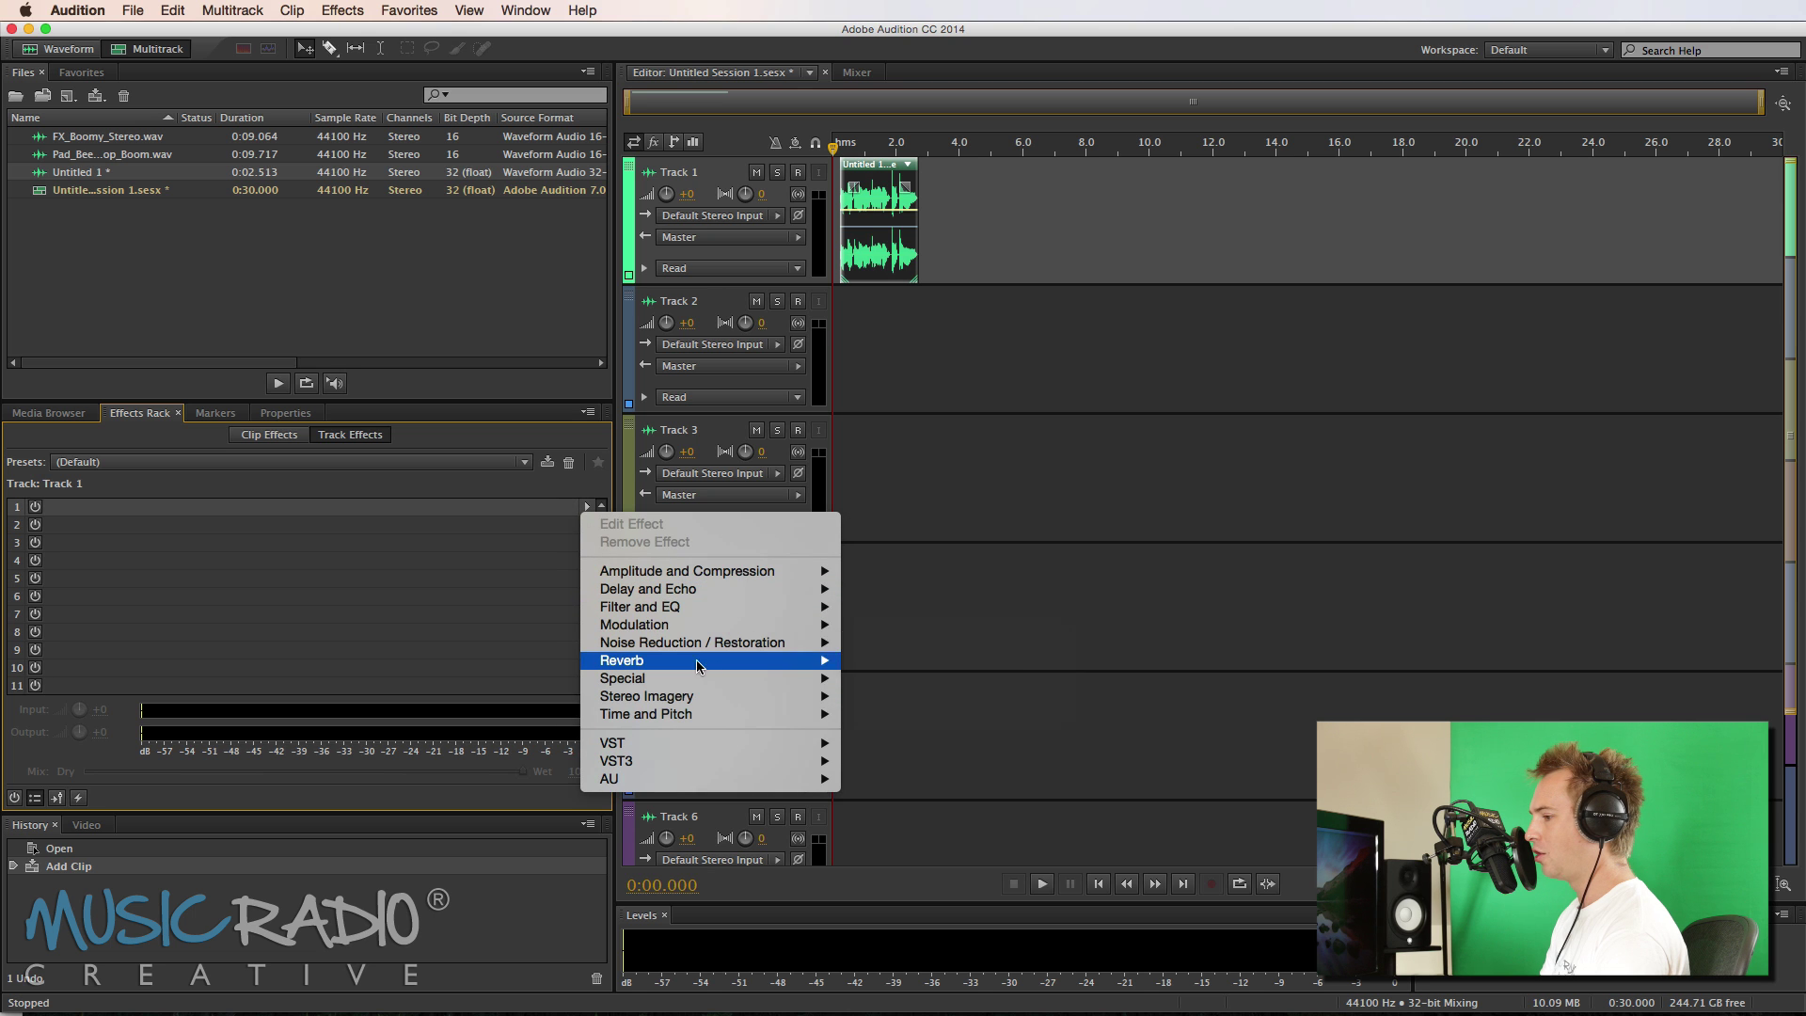
{"action": "mouse_move", "coordinate": [760, 660]}
{"action": "left_click", "coordinate": [909, 715]}
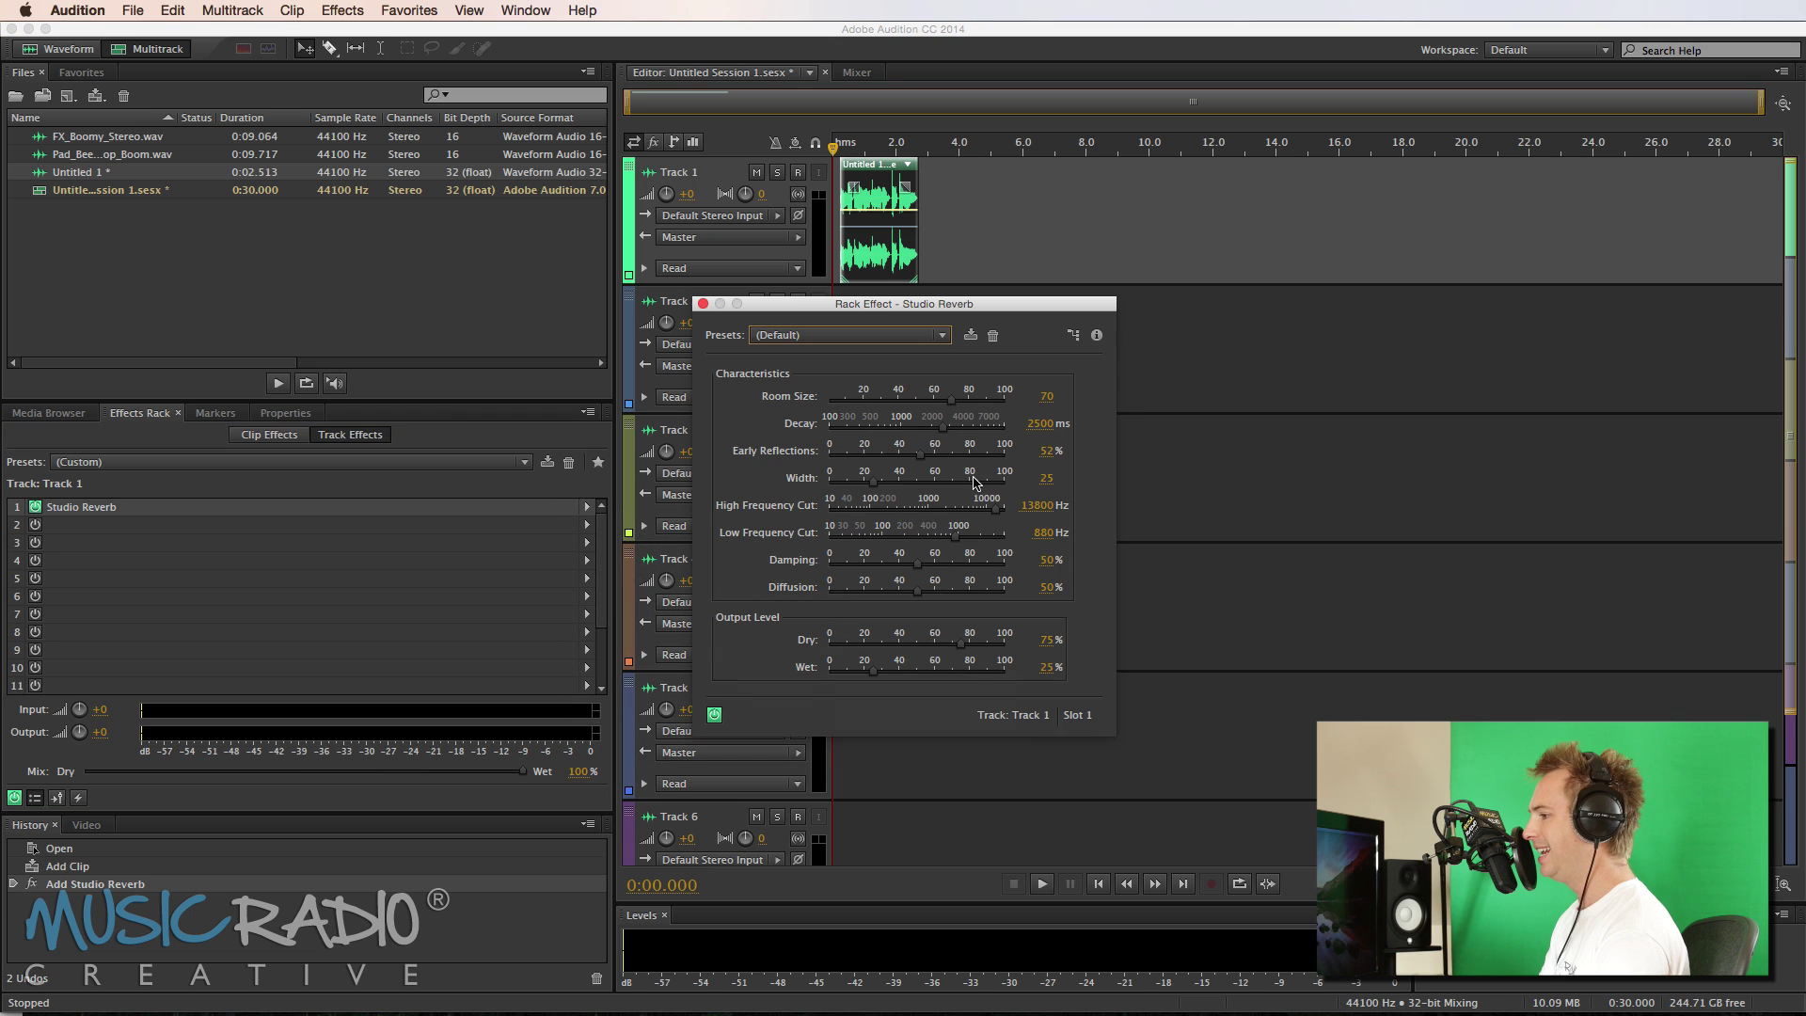
{"action": "key", "text": "space"}
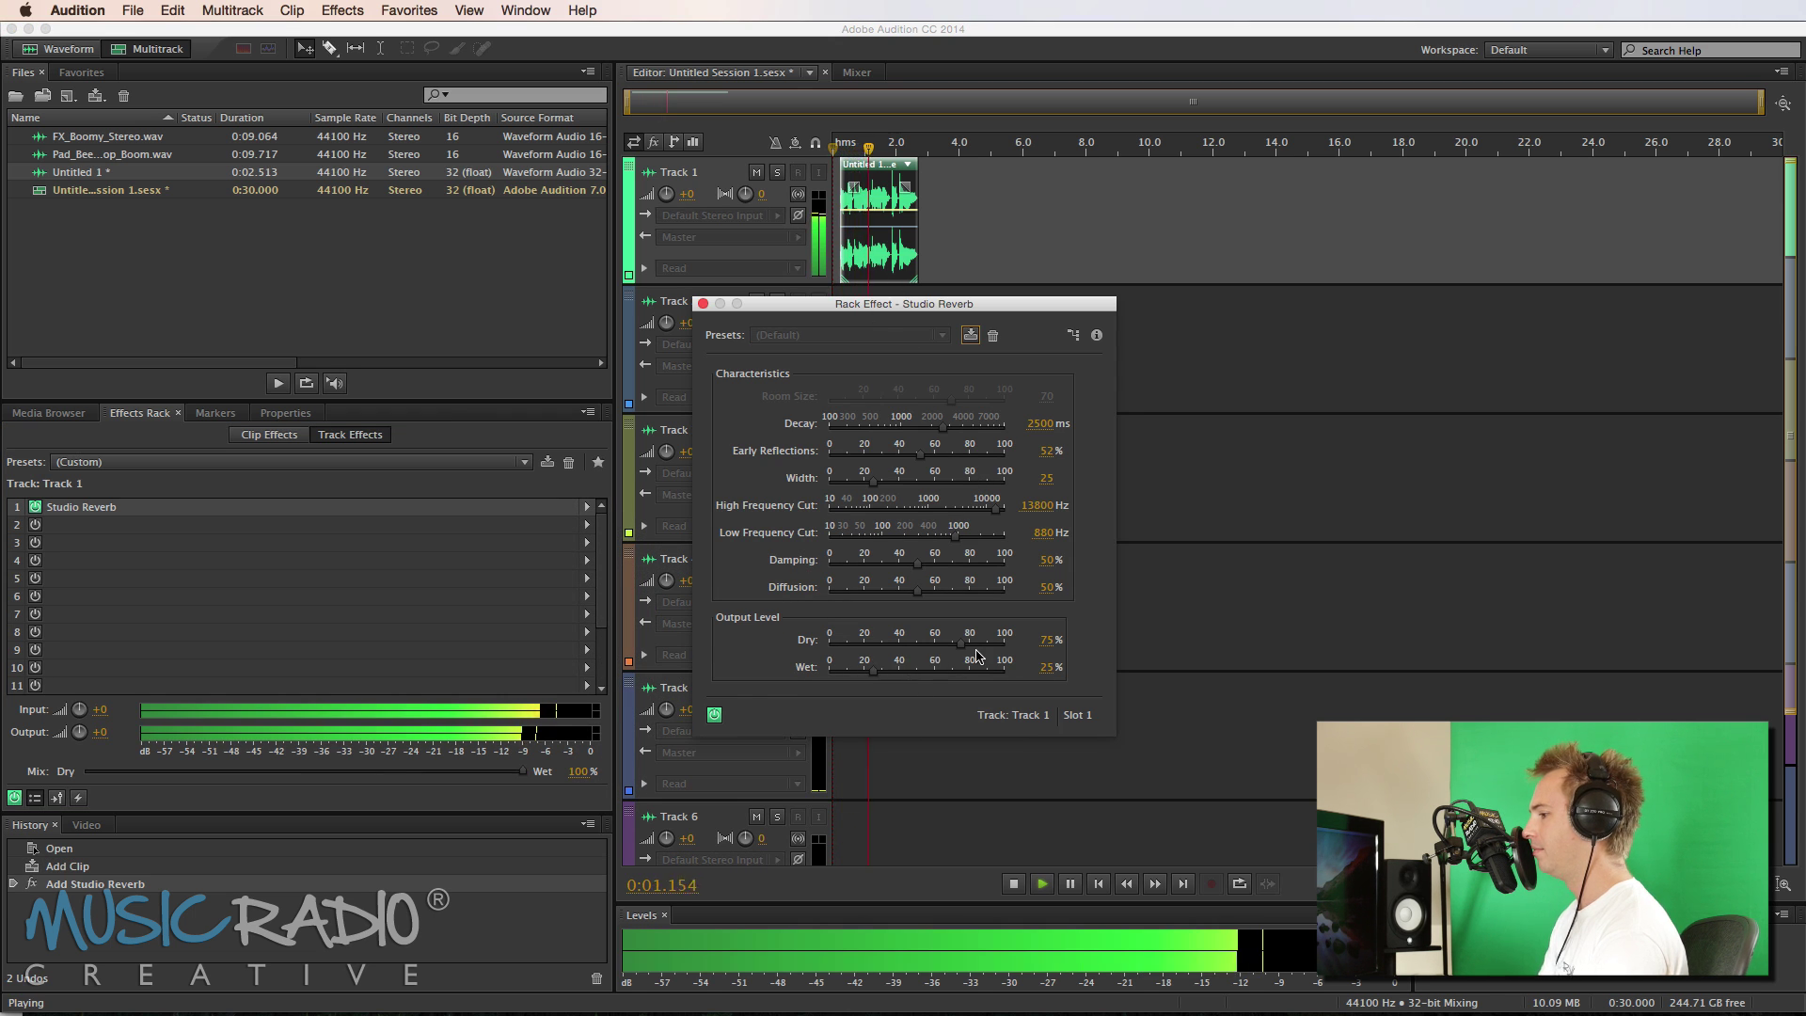
{"action": "left_click_drag", "start_coordinate": [964, 647], "coordinate": [1005, 645]}
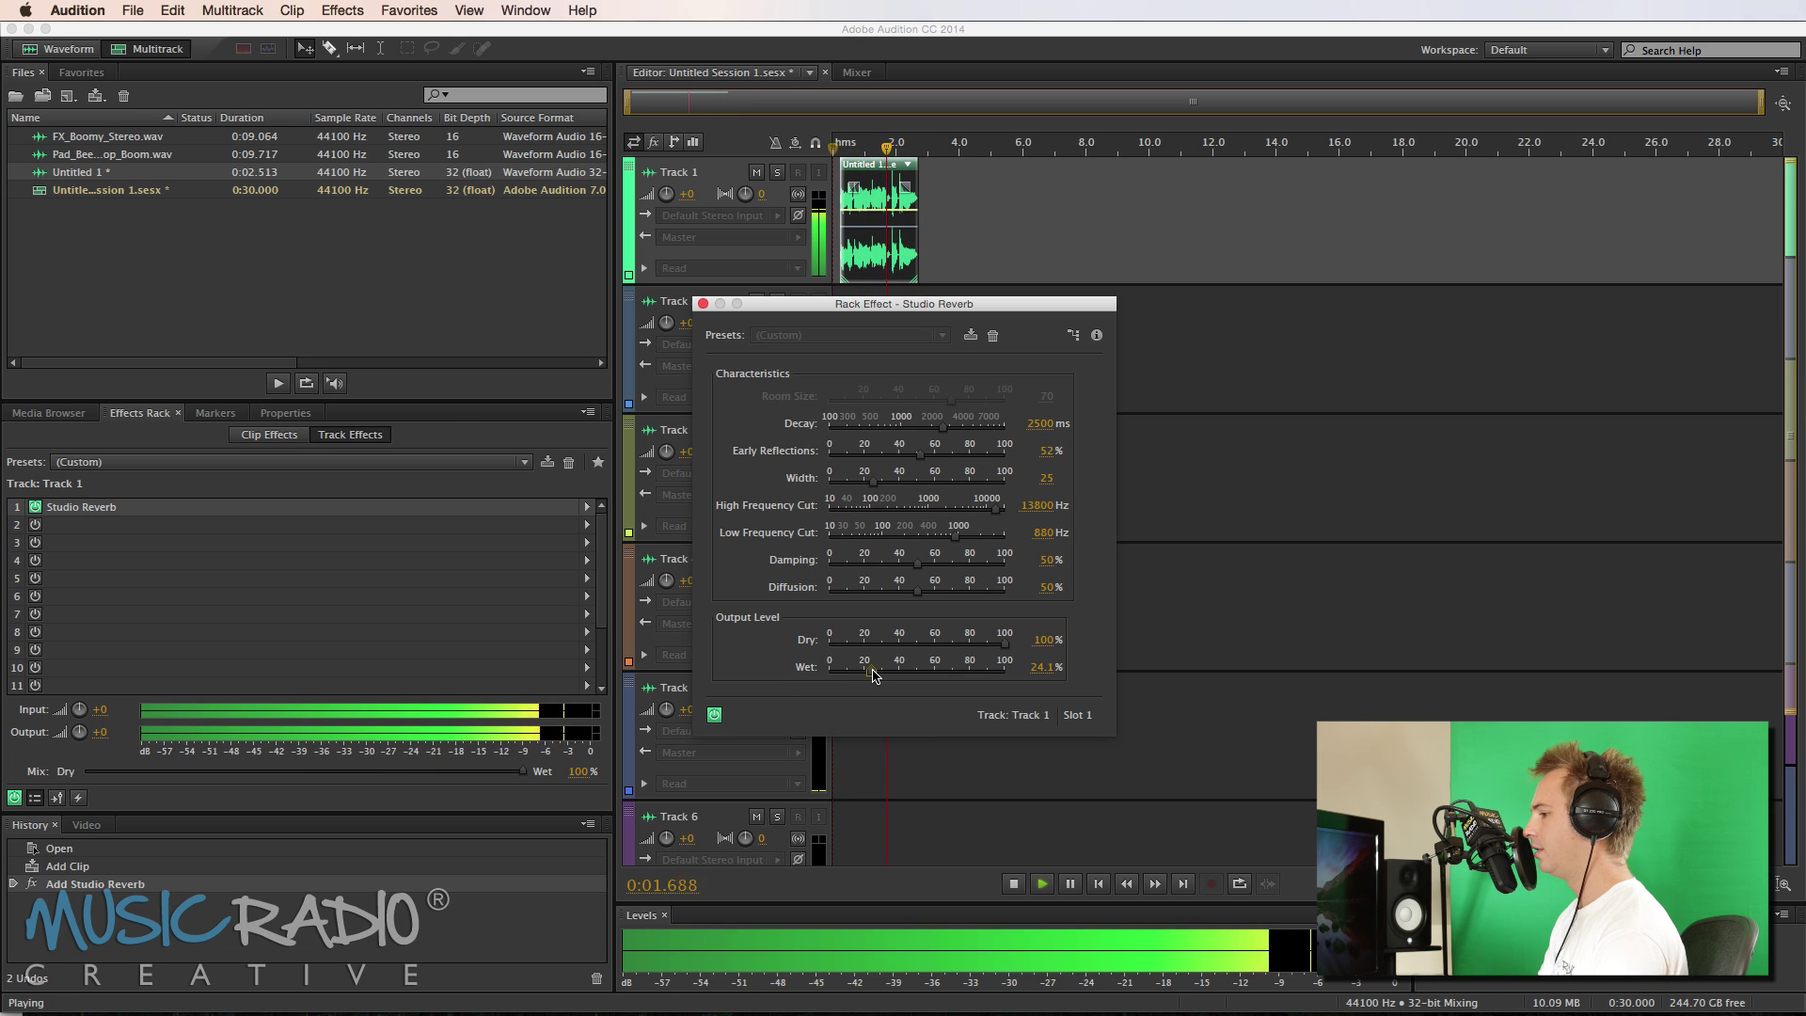
{"action": "left_click_drag", "start_coordinate": [875, 671], "coordinate": [873, 673]}
{"action": "key", "text": "space"}
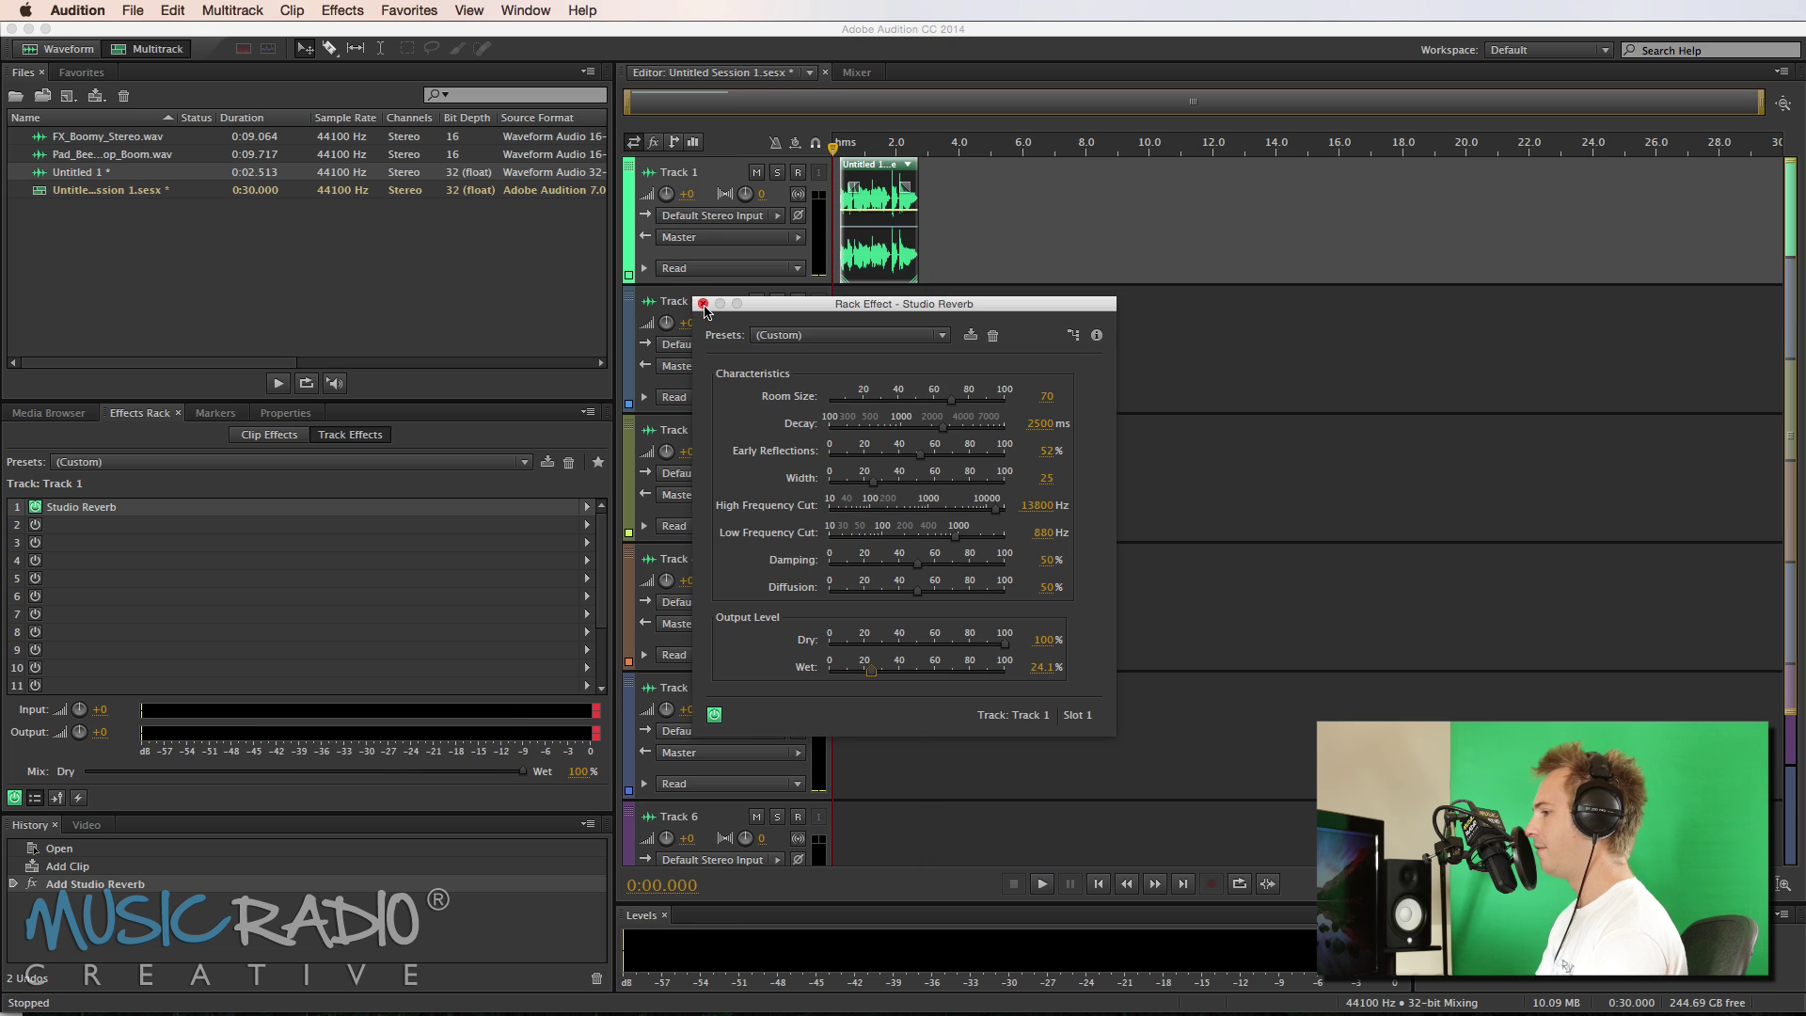
{"action": "left_click", "coordinate": [703, 303]}
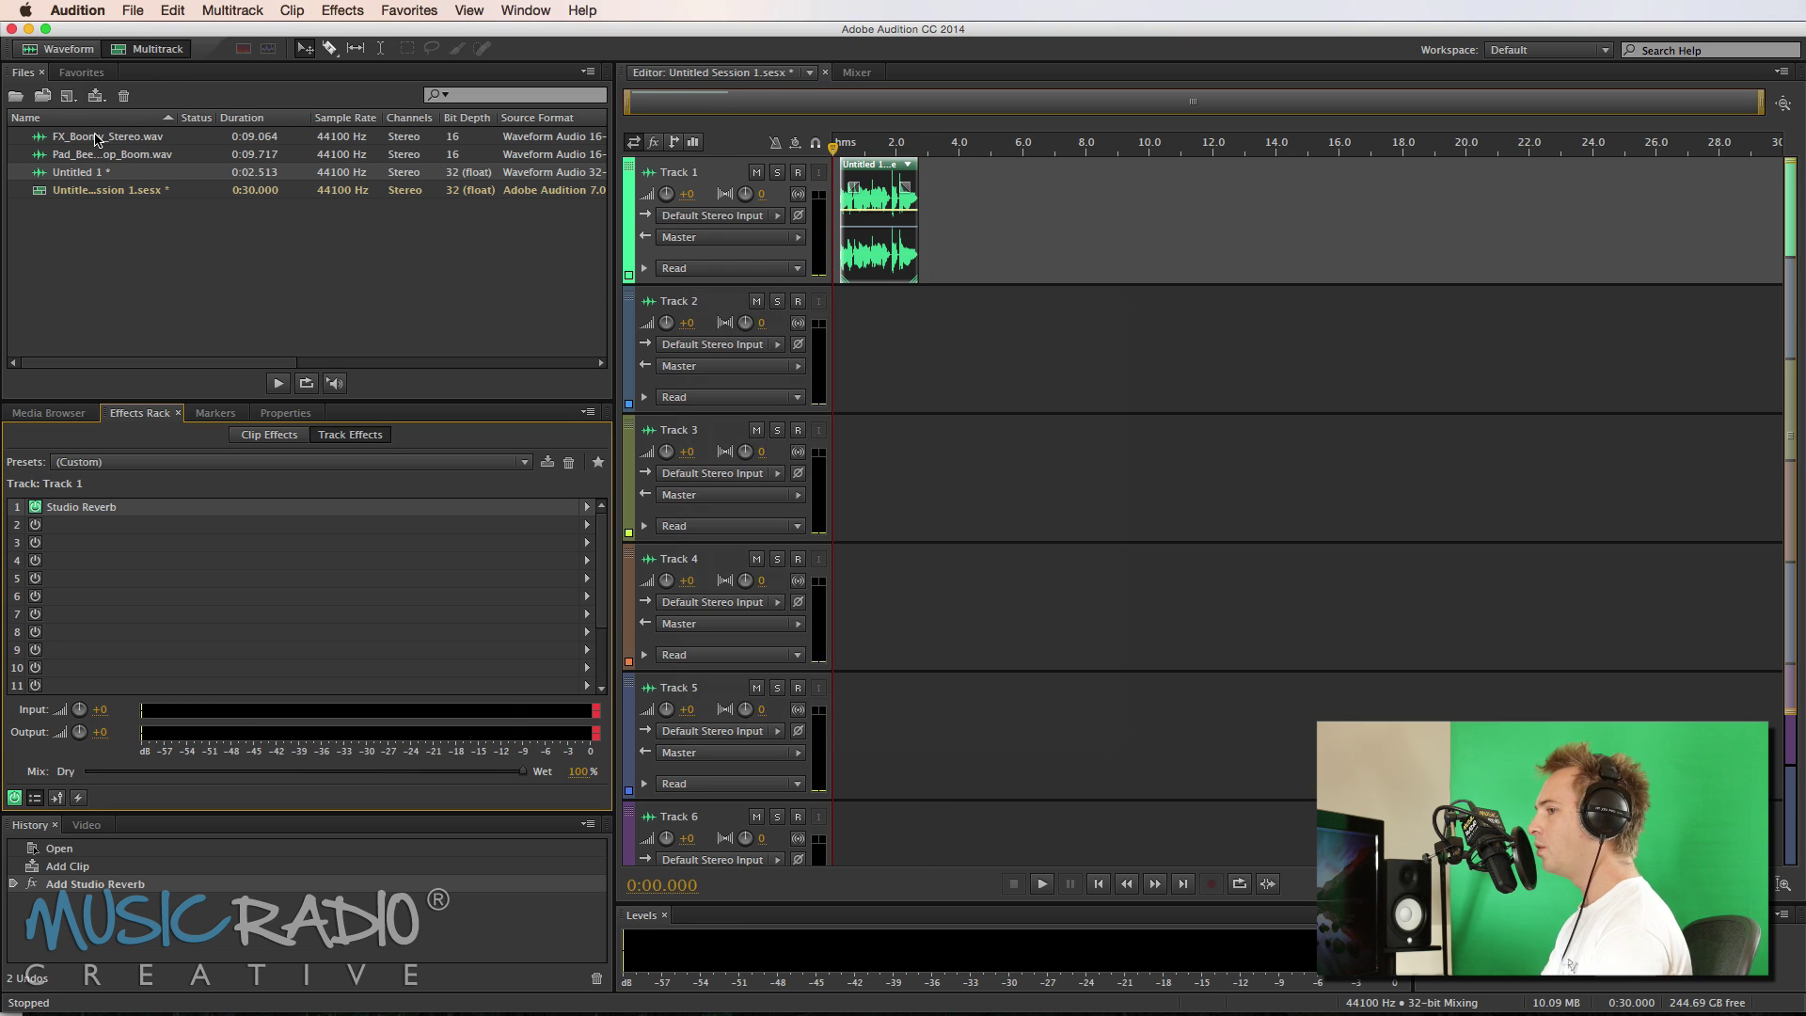
- Place FX_Boomy_Stereo.wav at Track 2's start and Pad_Beepy_Boop_Boom.wav near 7 s on Track 3, then play
{"action": "left_click_drag", "start_coordinate": [859, 232], "coordinate": [978, 247]}
{"action": "key", "text": "Escape"}
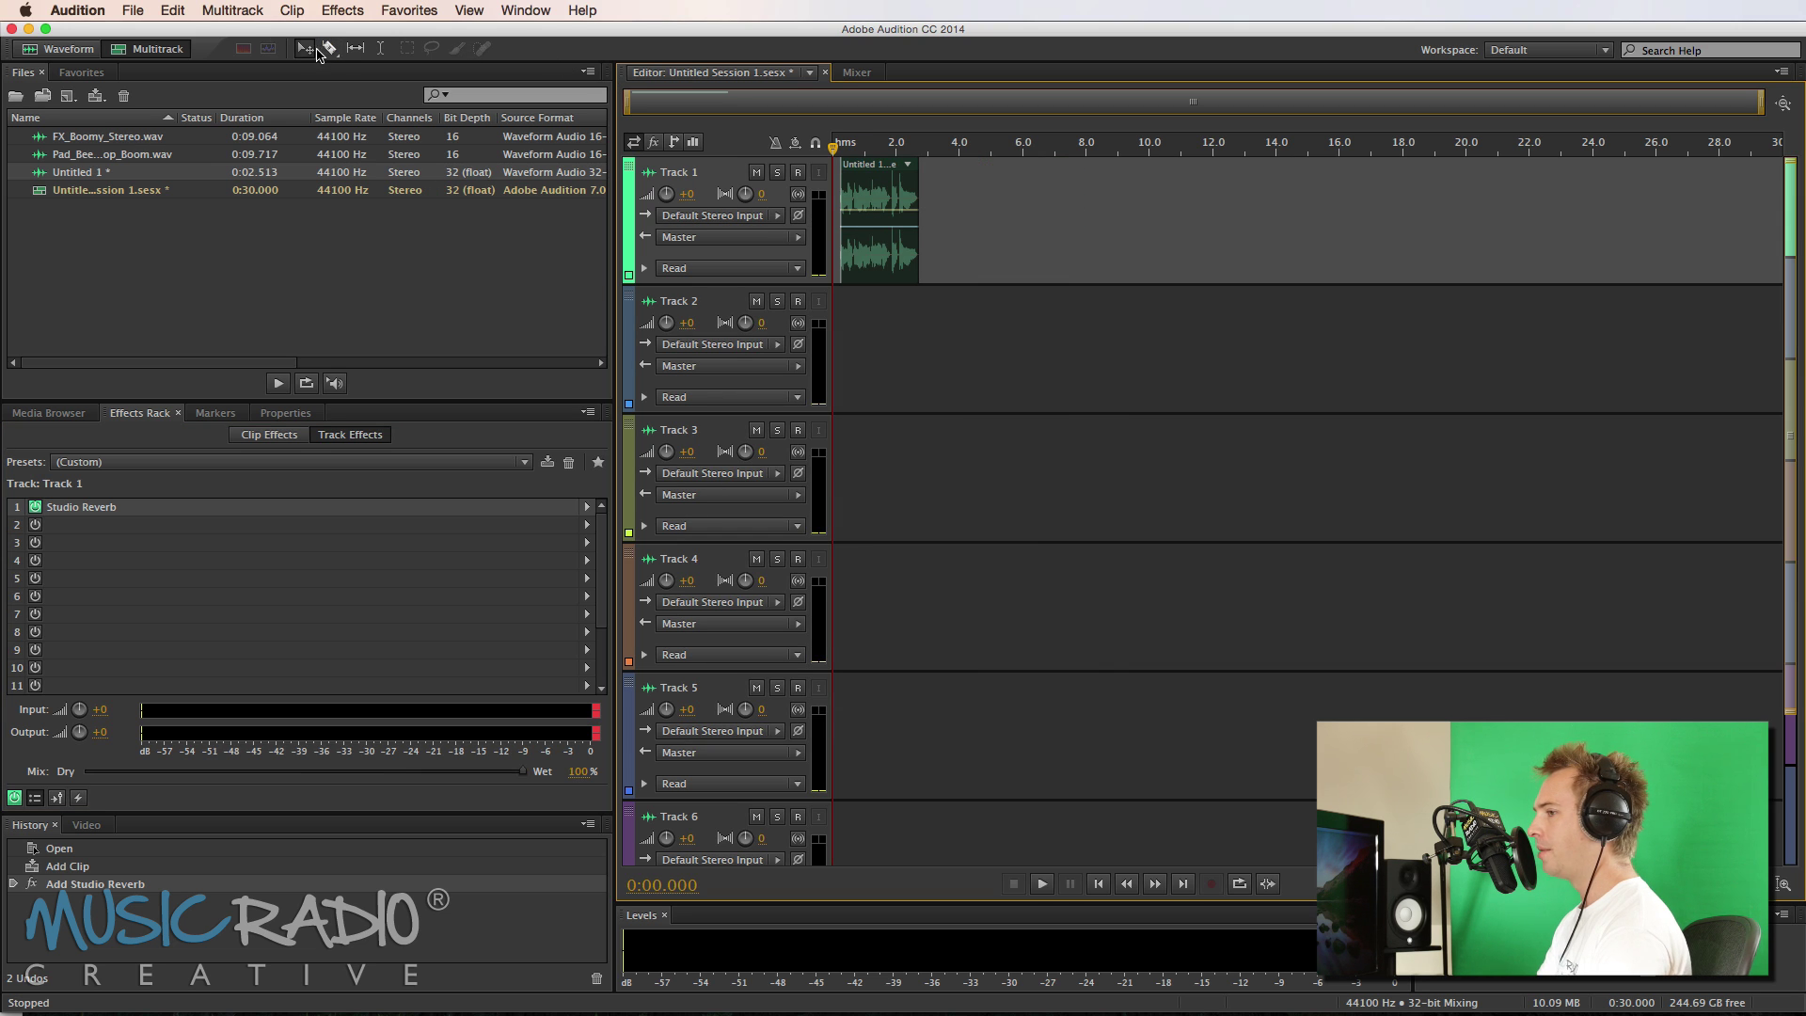
{"action": "left_click_drag", "start_coordinate": [60, 129], "coordinate": [821, 328]}
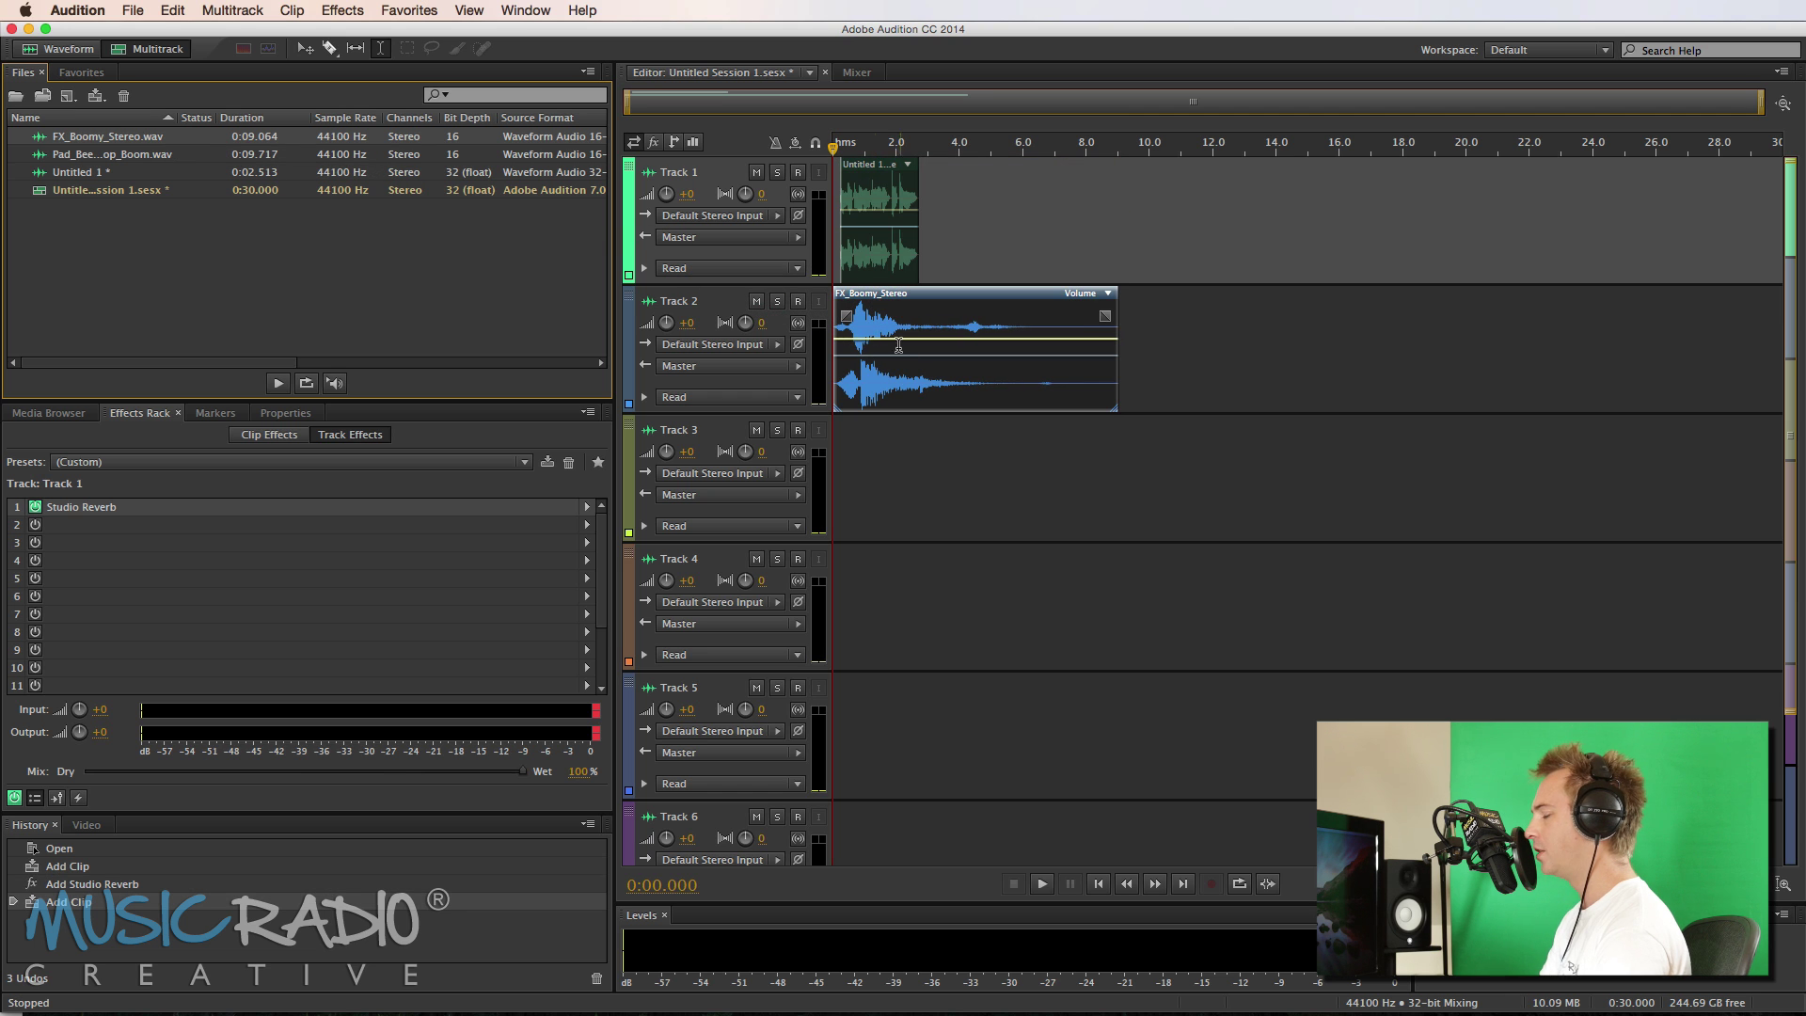
{"action": "left_click_drag", "start_coordinate": [110, 159], "coordinate": [1129, 475]}
{"action": "left_click", "coordinate": [1298, 386]}
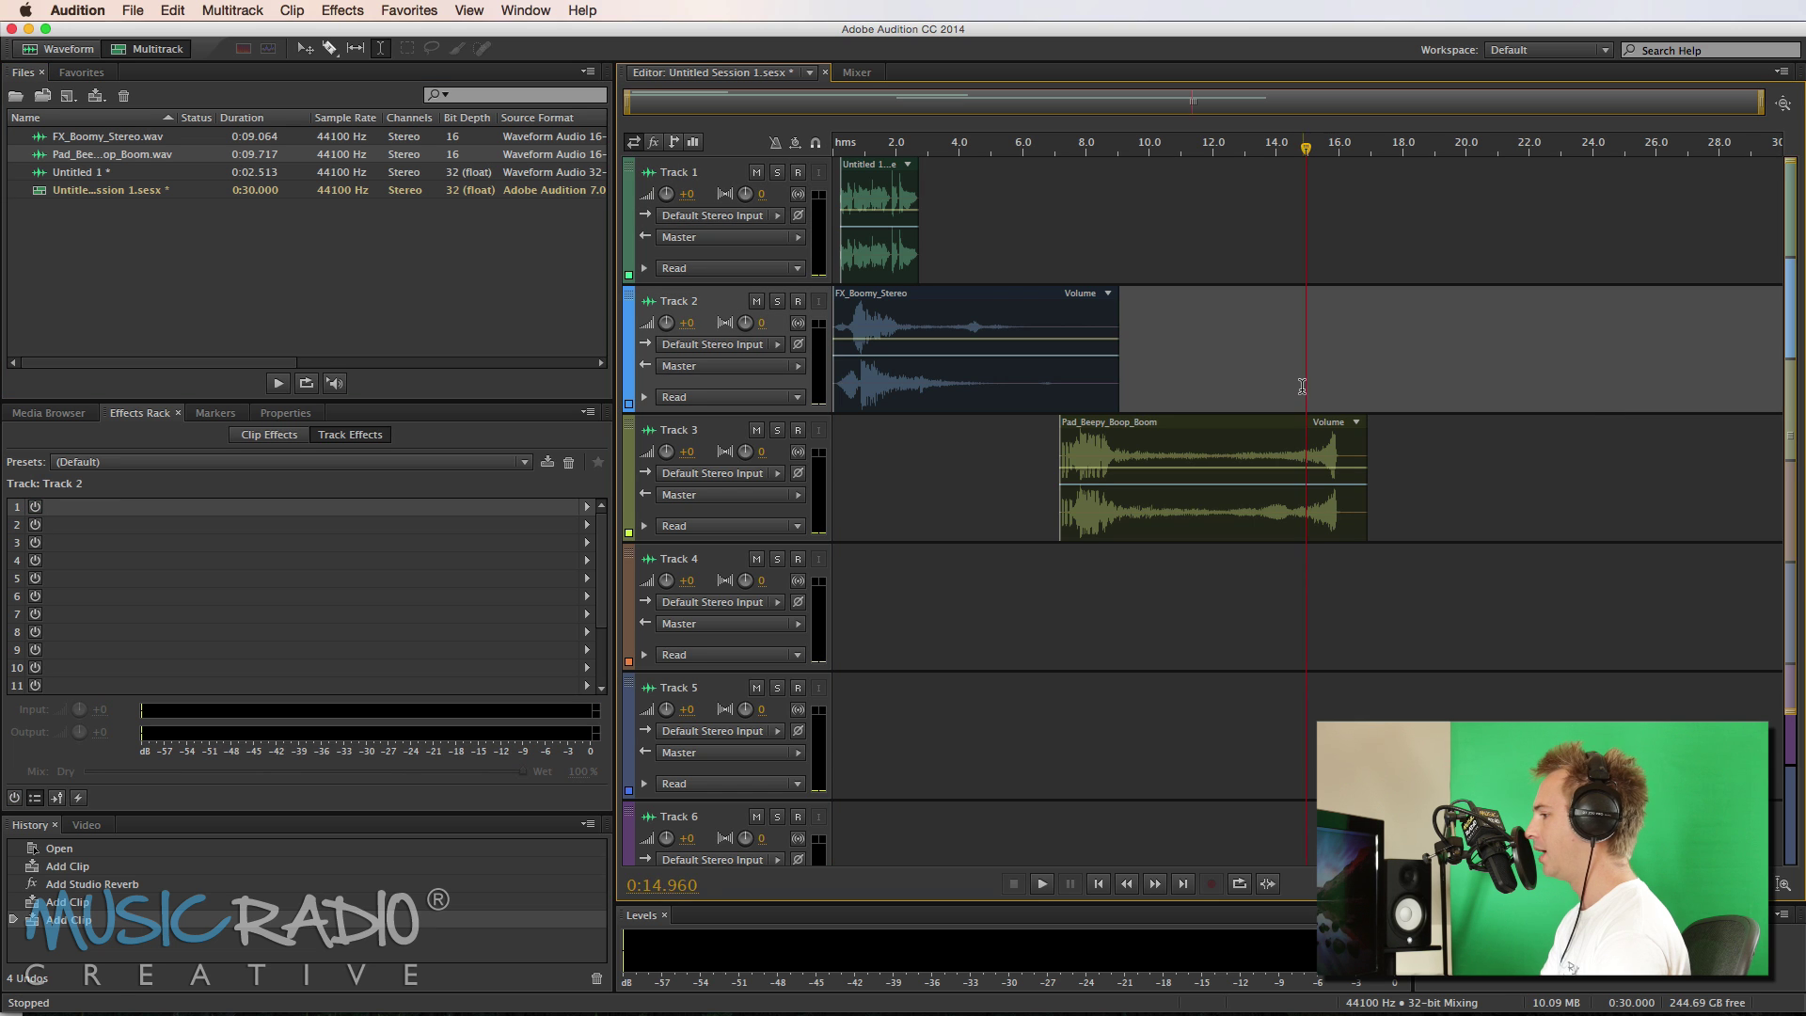
{"action": "key", "text": "space"}
{"action": "key", "text": "space"}
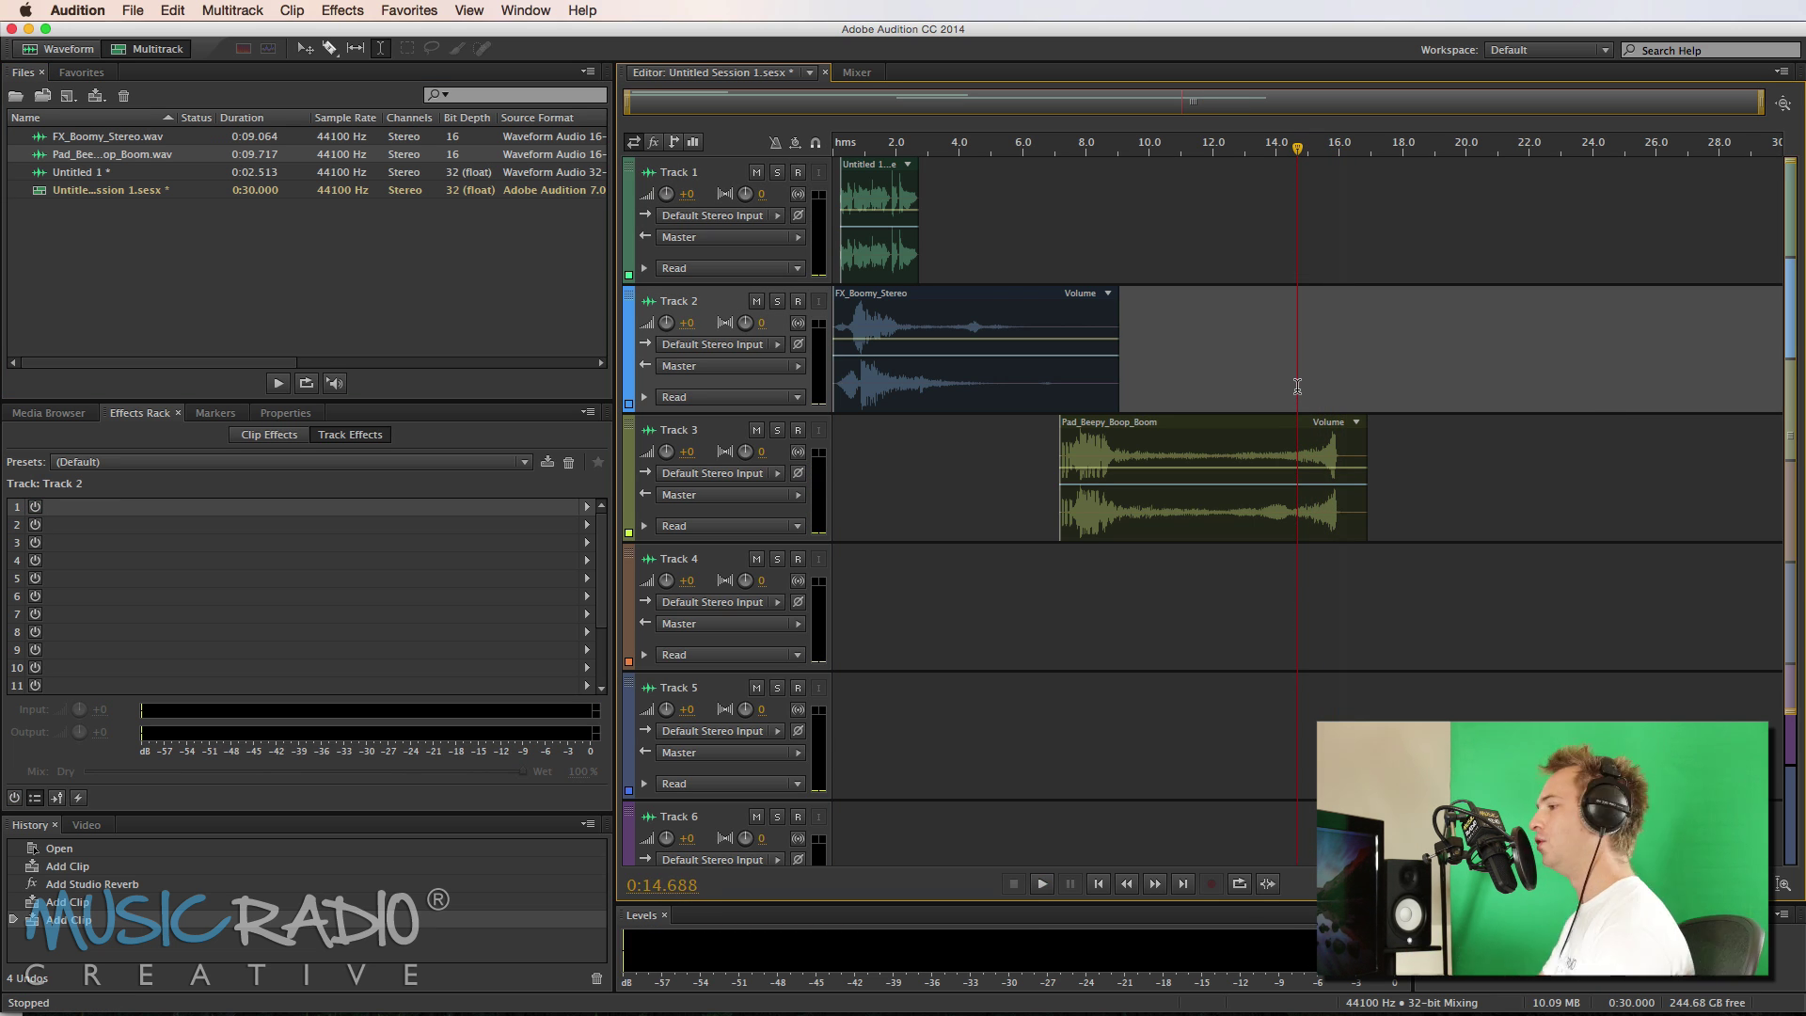
{"action": "left_click", "coordinate": [861, 372]}
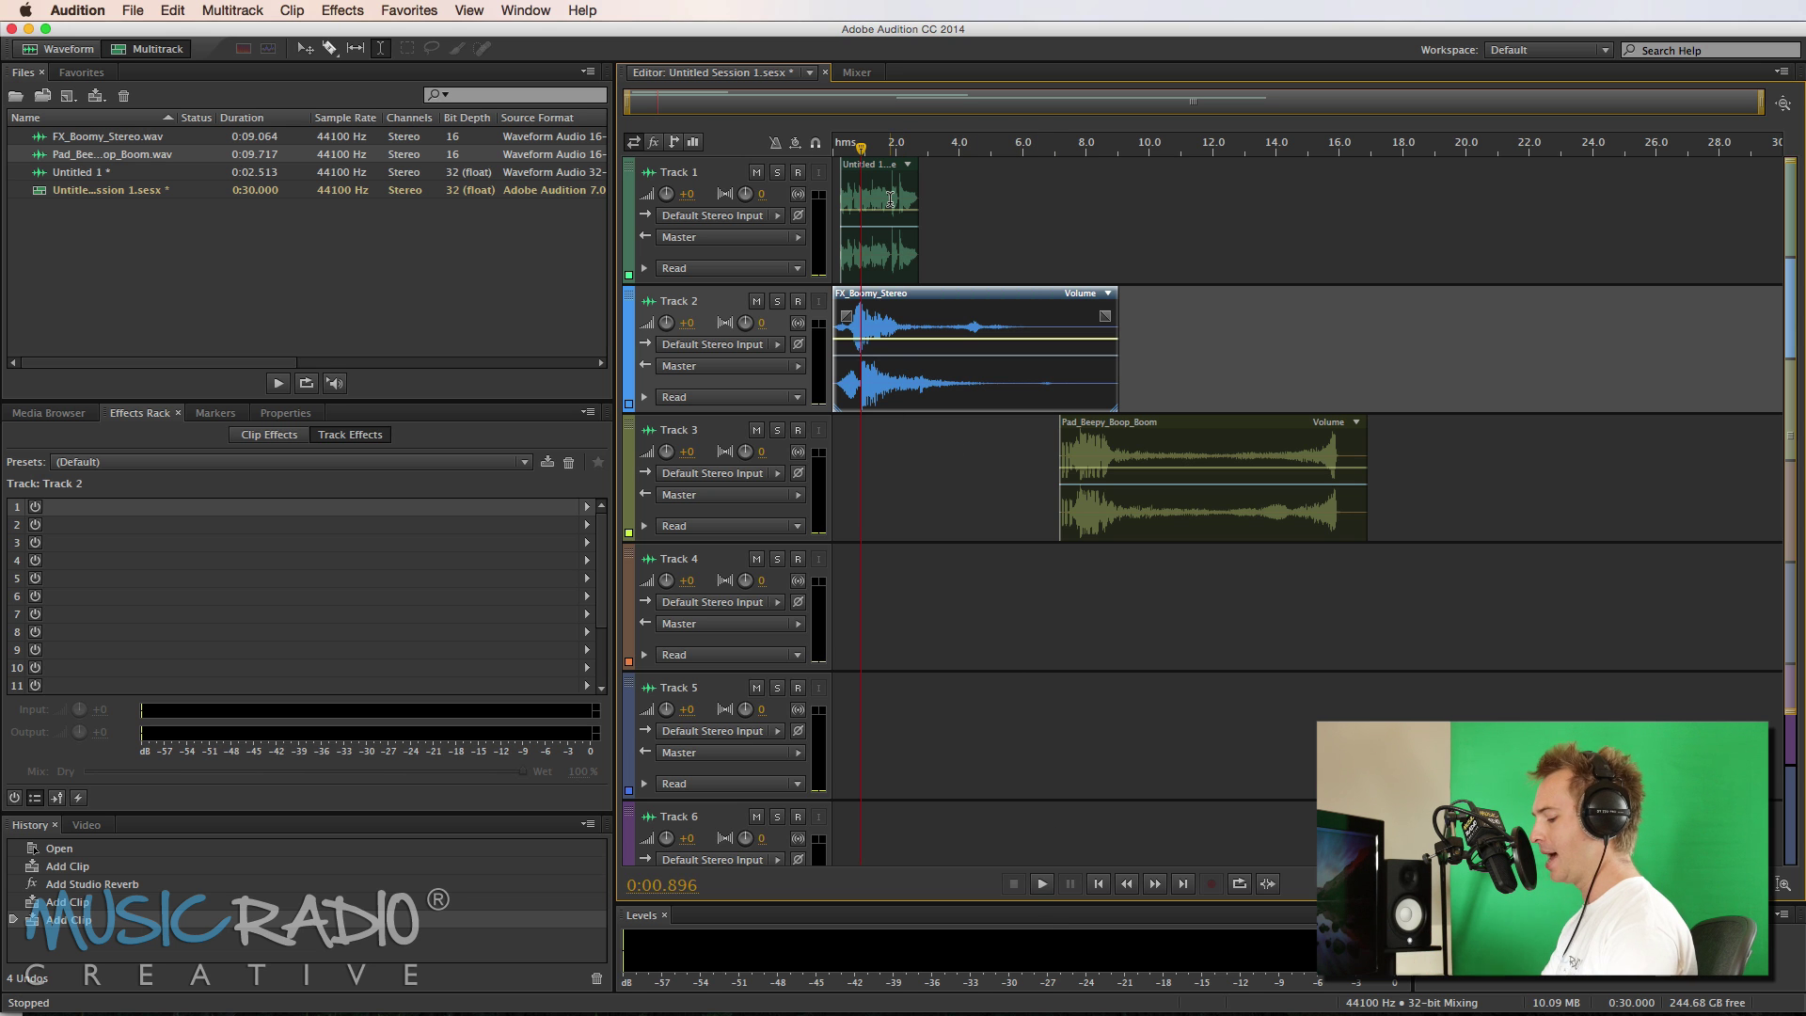
{"action": "key", "text": "super+Tab"}
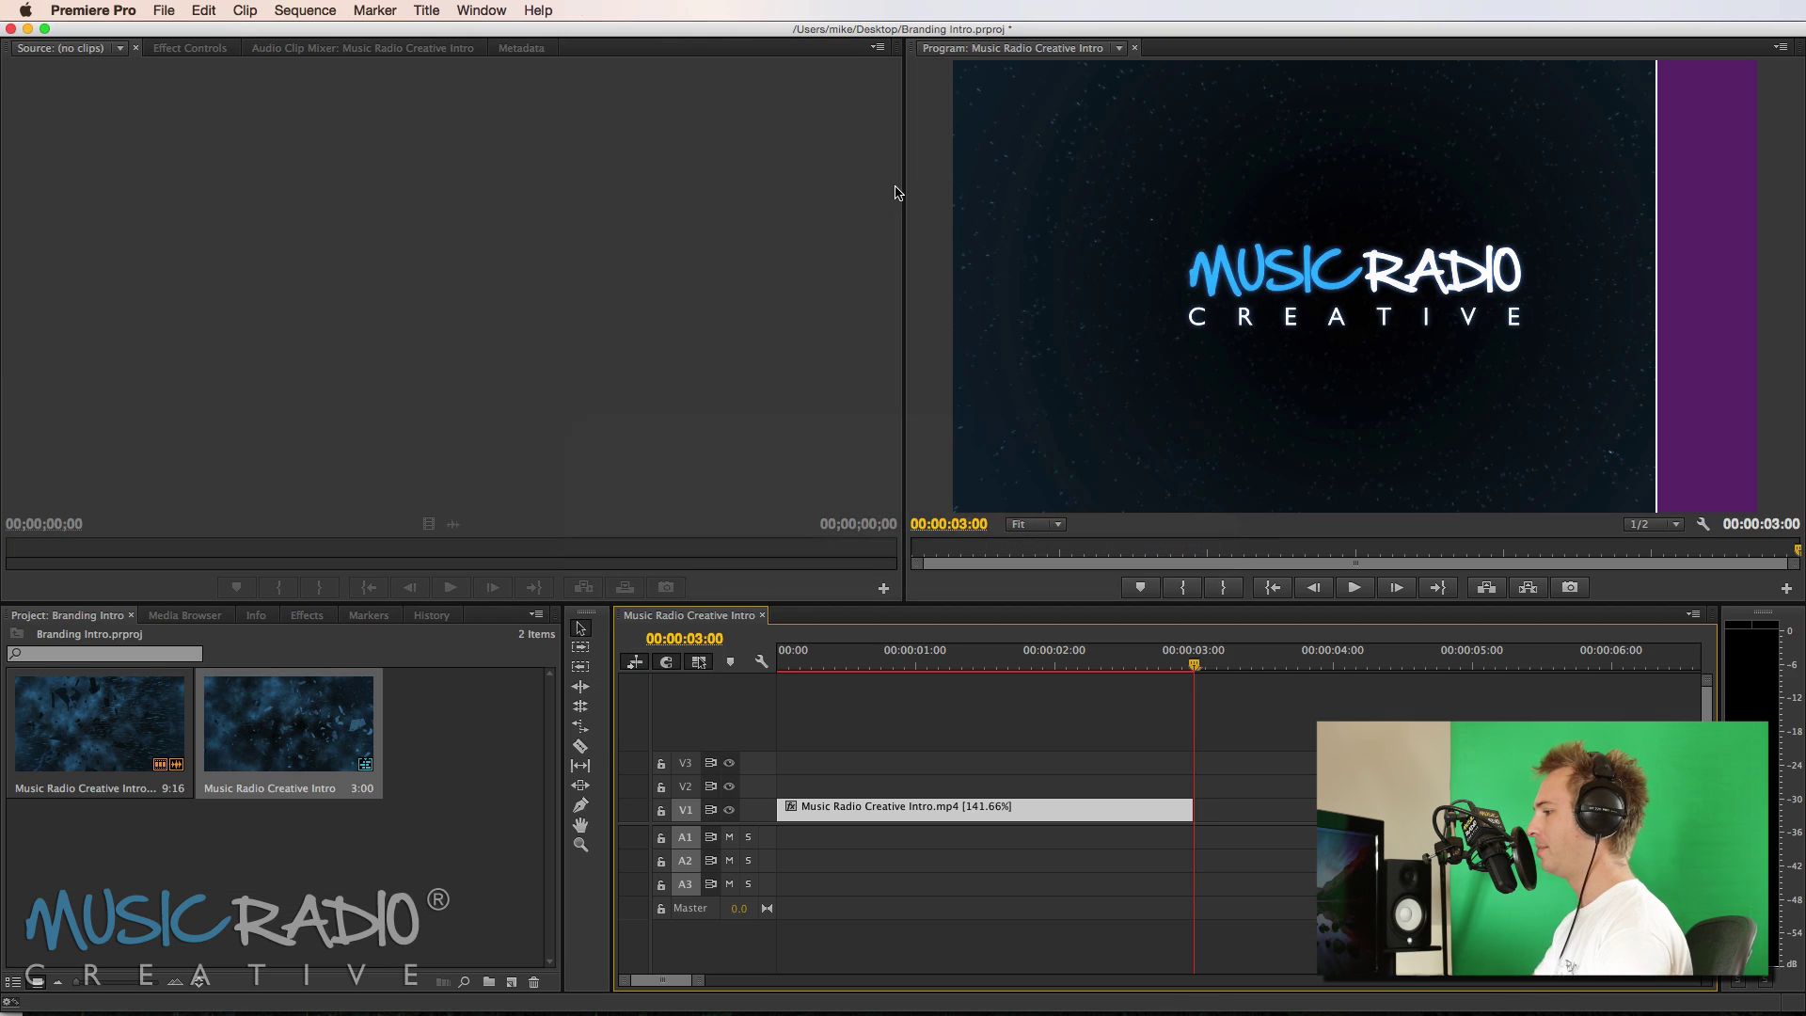
{"action": "mouse_move", "coordinate": [790, 663]}
{"action": "left_mouse_down"}
{"action": "mouse_move", "coordinate": [852, 664]}
{"action": "mouse_move", "coordinate": [827, 664]}
{"action": "left_mouse_up"}
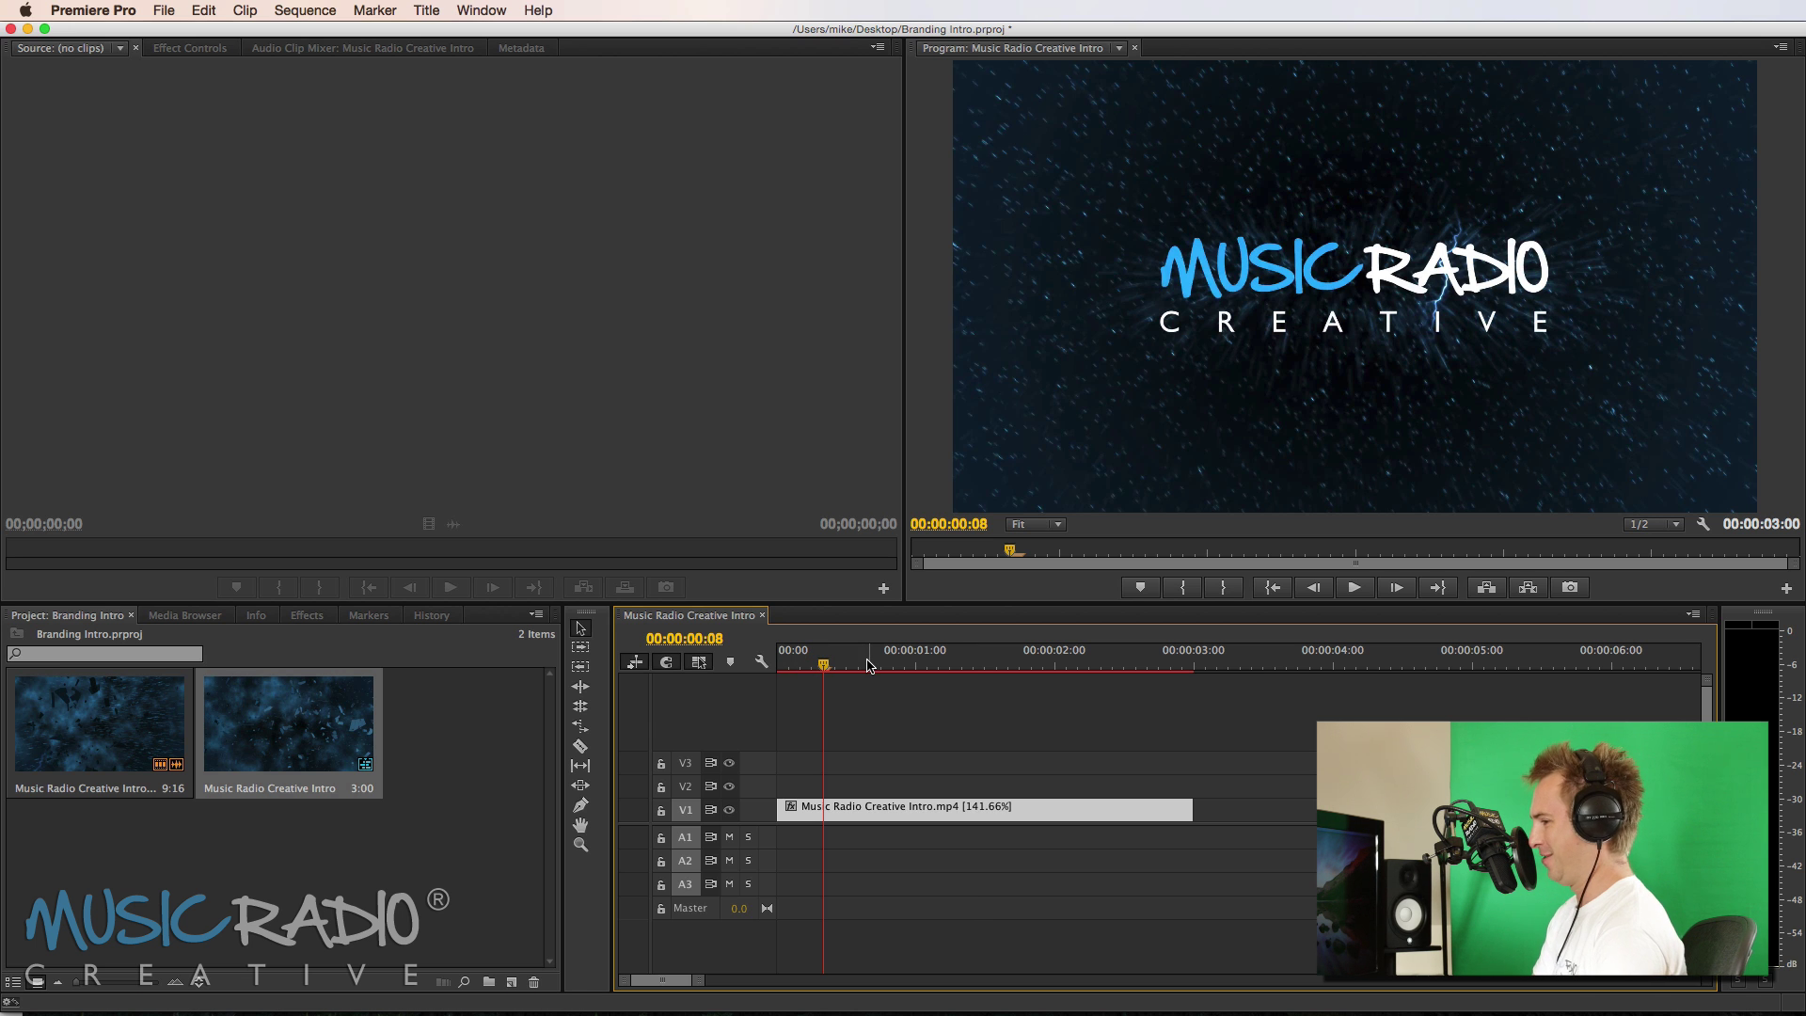
{"action": "key", "text": "super+Tab"}
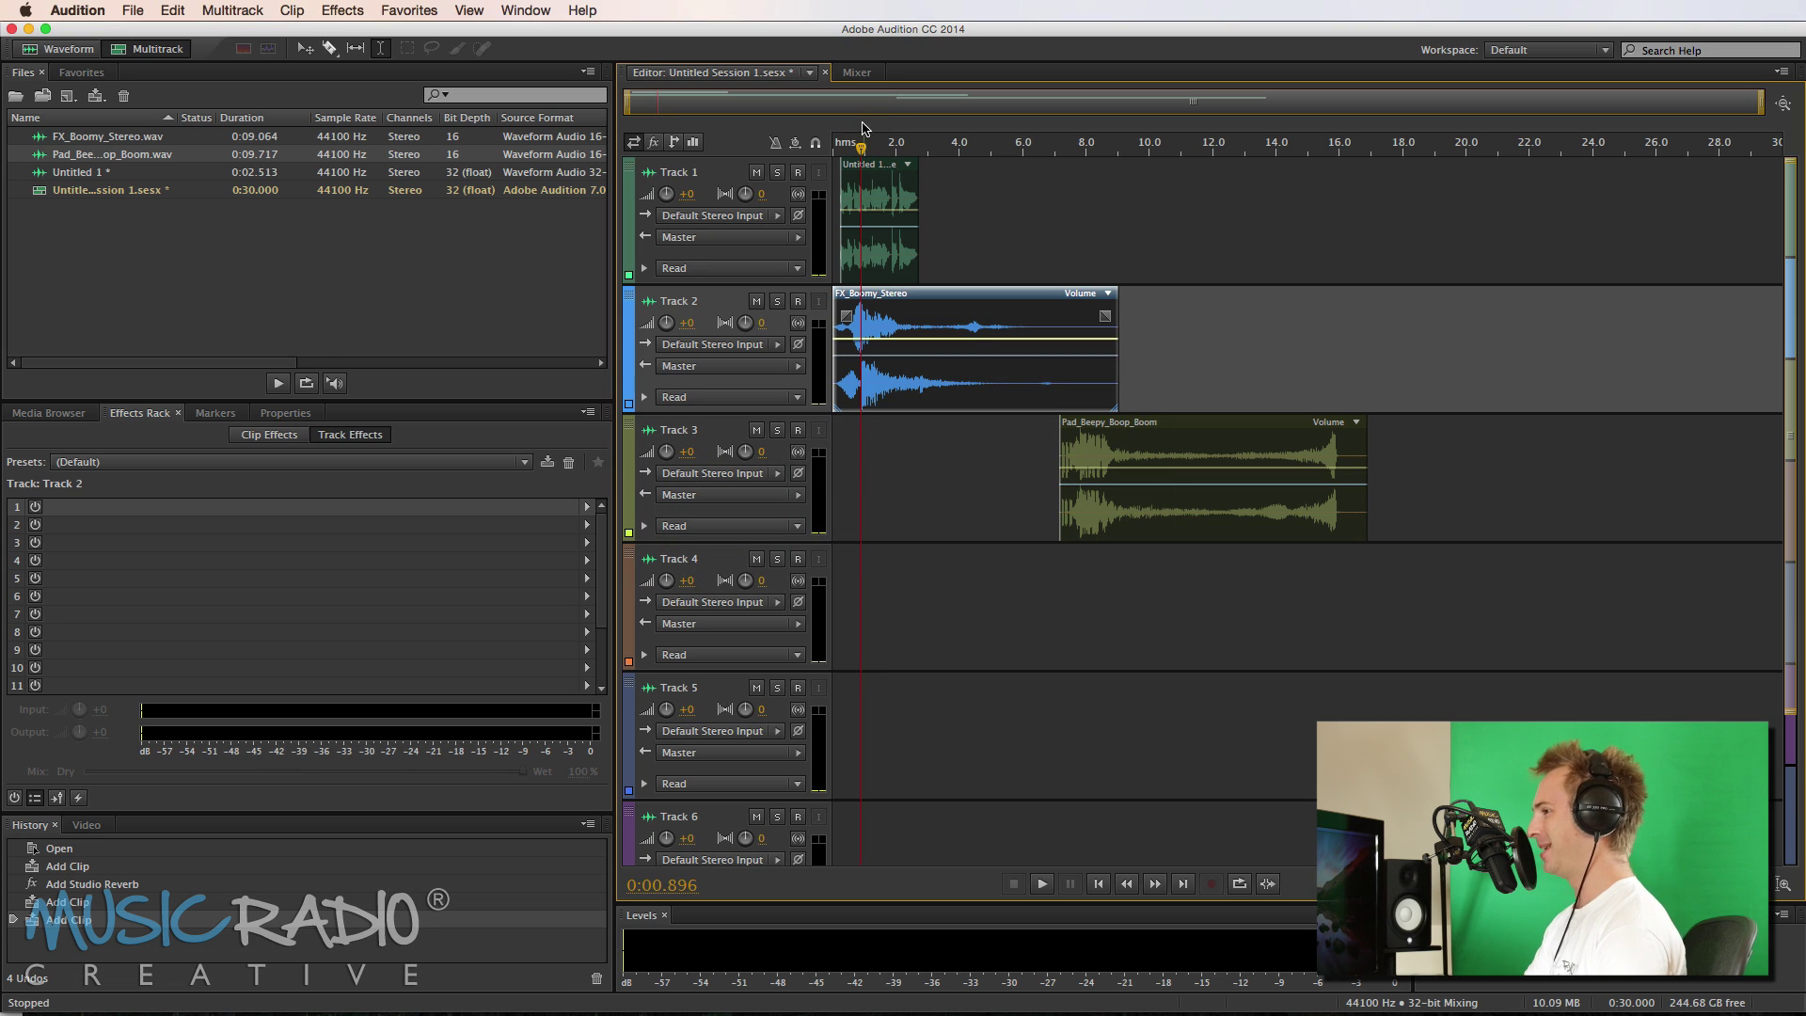
- Switch the timeline ruler's time display to SMPTE 24 fps (Film)
{"action": "right_click", "coordinate": [878, 146]}
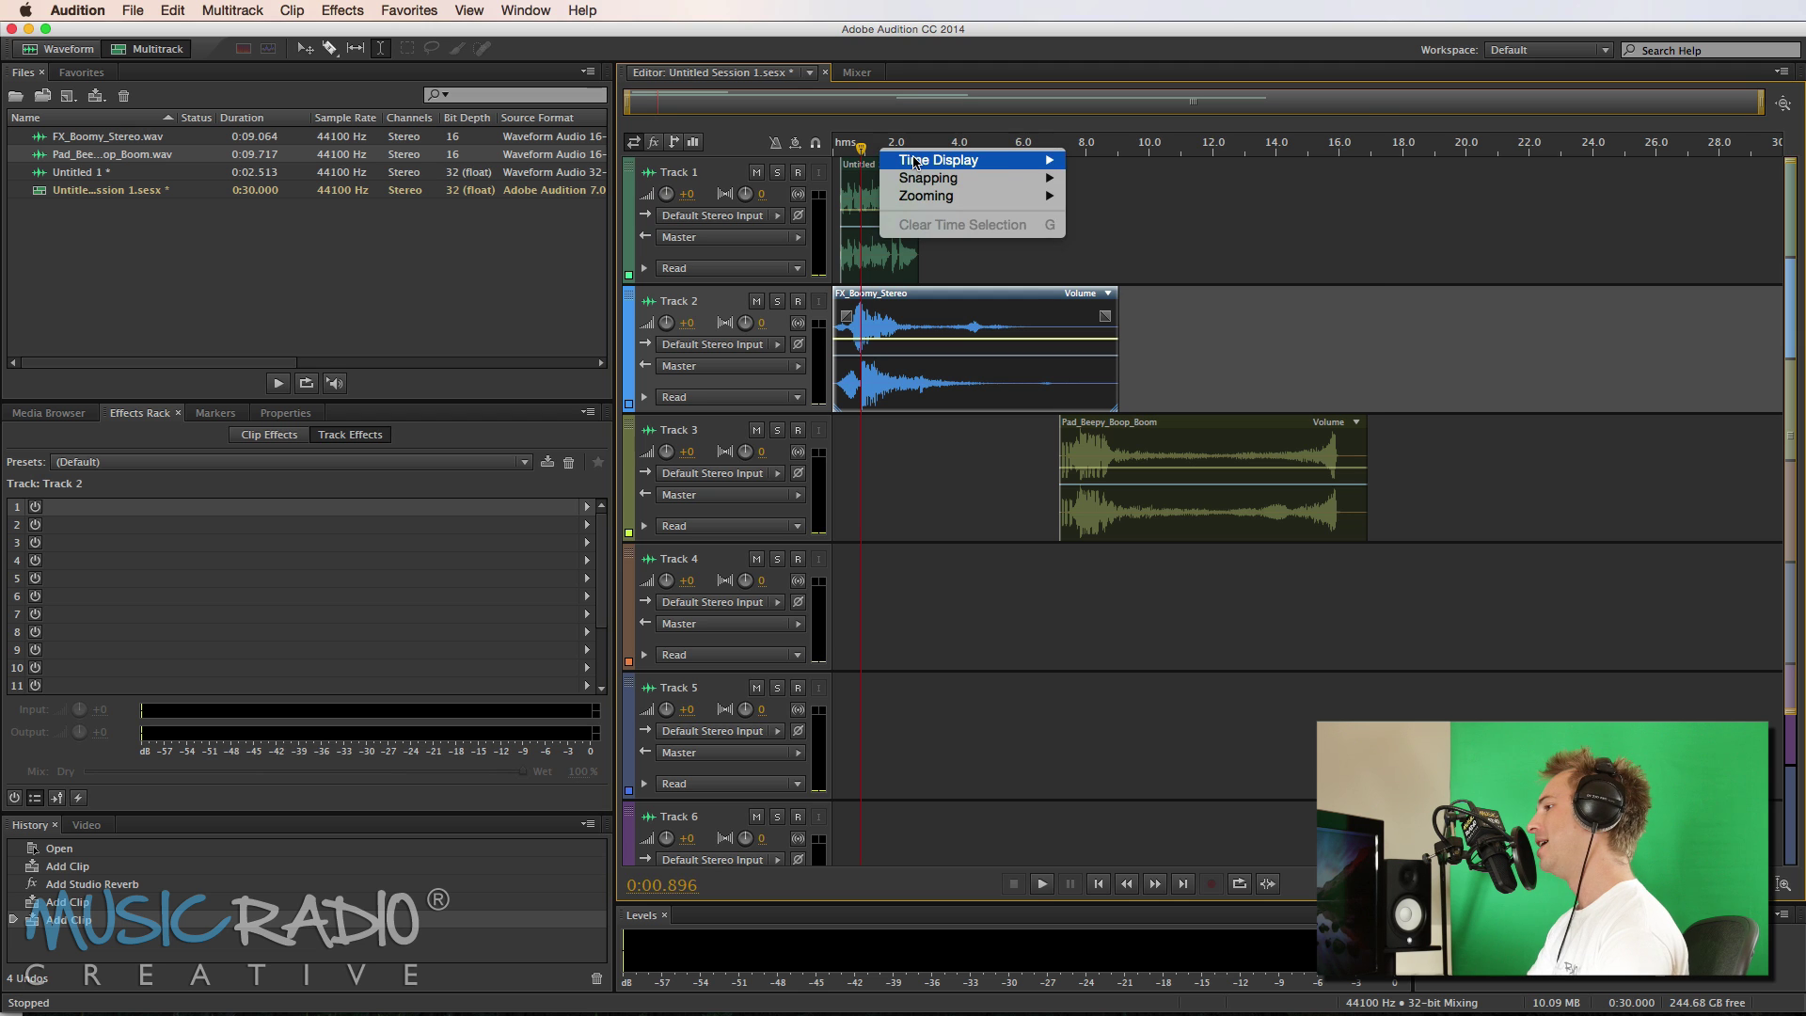
{"action": "mouse_move", "coordinate": [915, 164]}
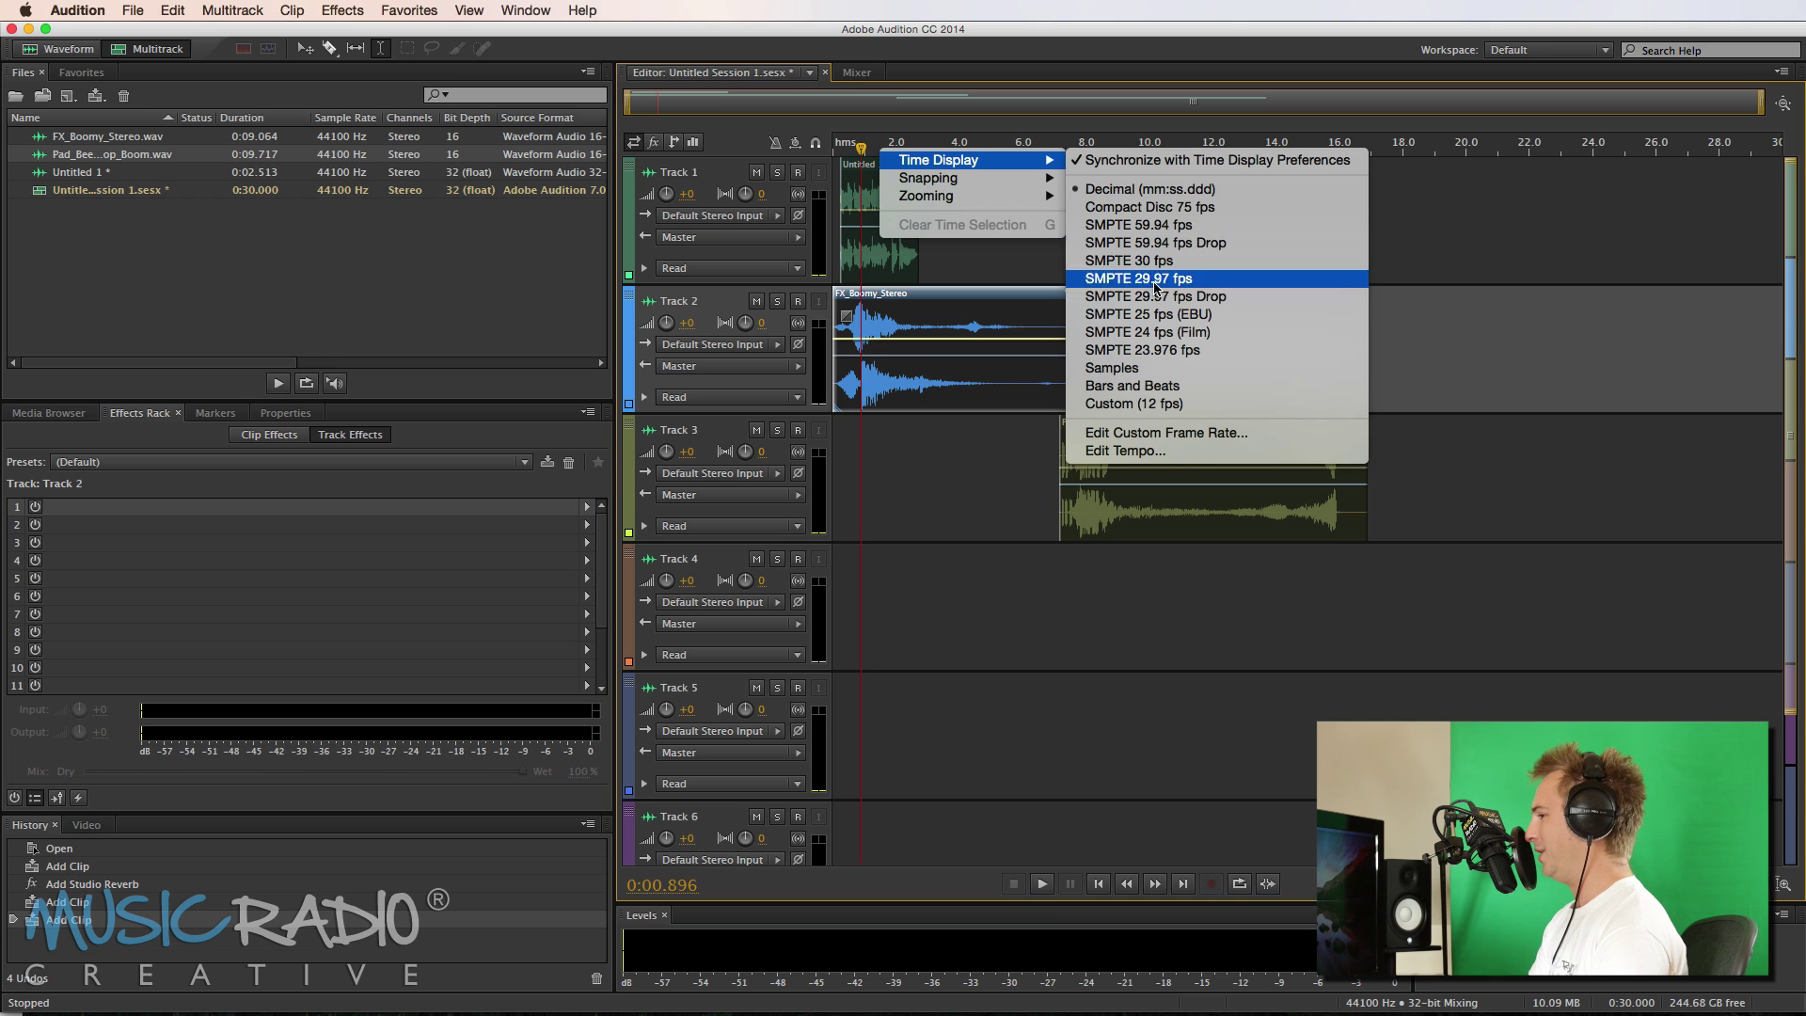
{"action": "left_click", "coordinate": [1154, 335]}
- Delete the tail section of the FX_Boomy_Stereo clip on Track 2
{"action": "scroll", "coordinate": [861, 147], "scroll_direction": "up", "scroll_amount": 3}
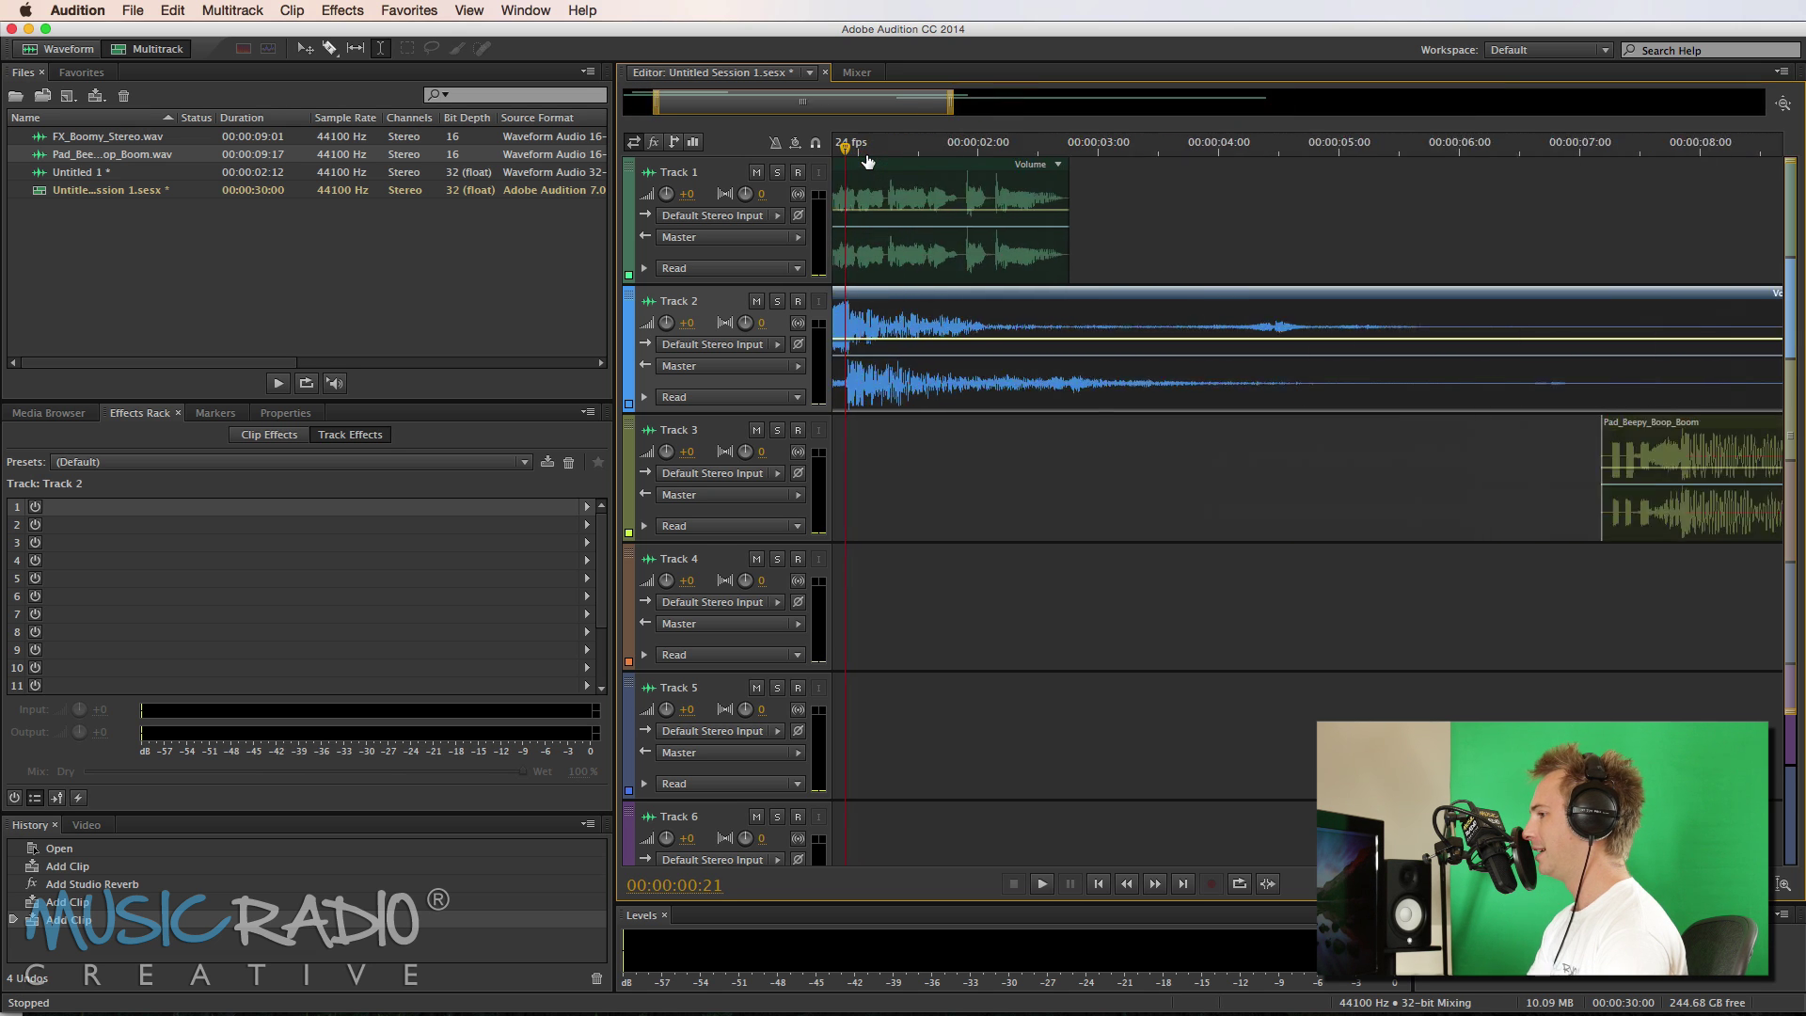
{"action": "scroll", "coordinate": [868, 162], "scroll_direction": "left", "scroll_amount": 2}
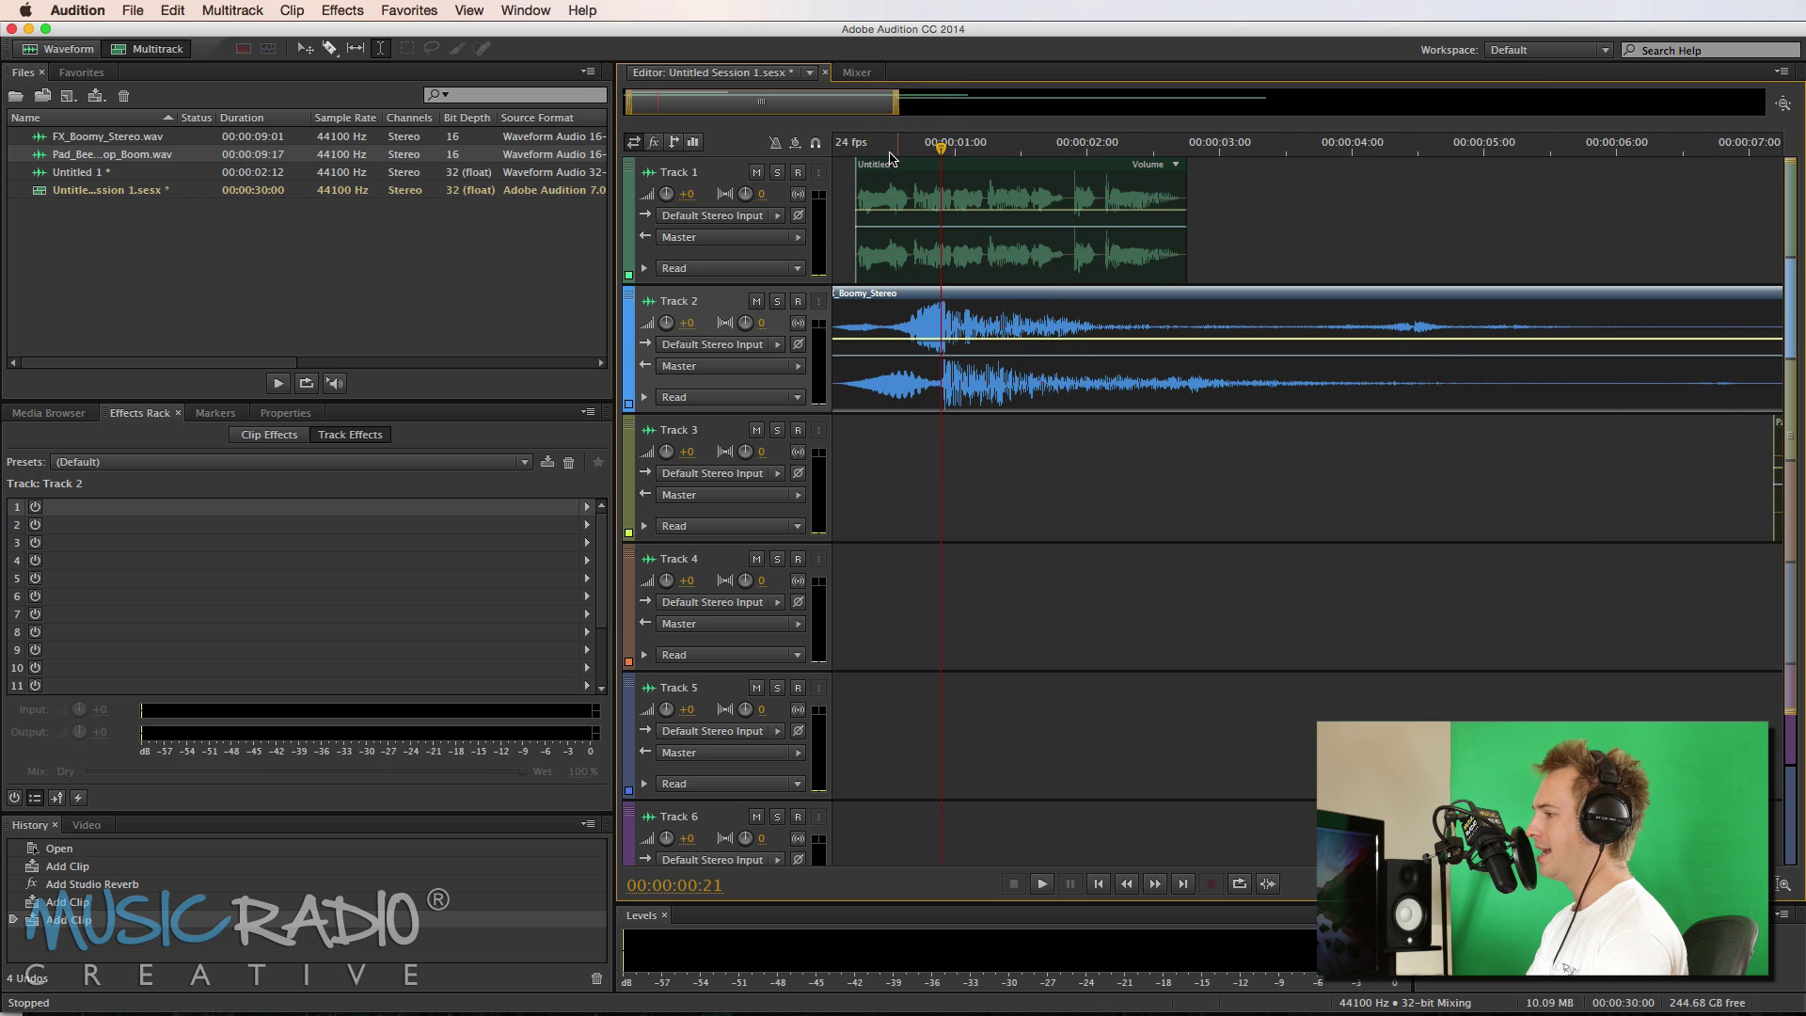
{"action": "left_click_drag", "start_coordinate": [877, 151], "coordinate": [870, 151]}
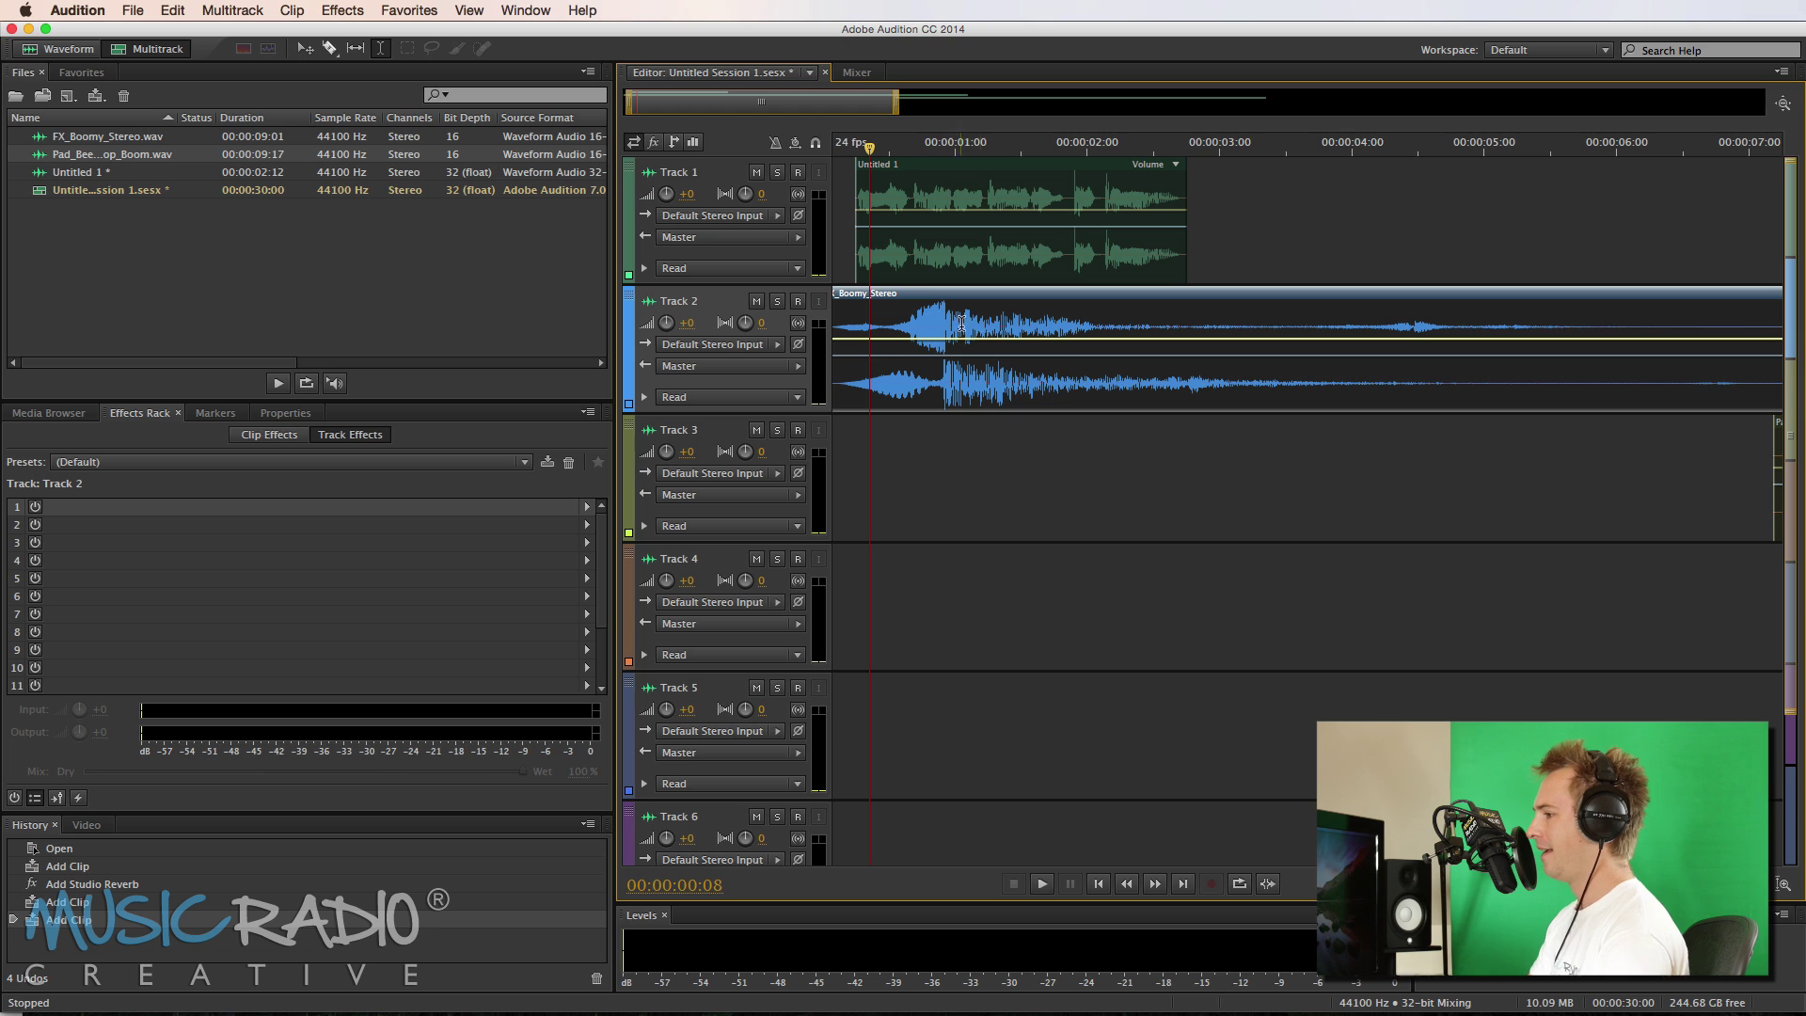
{"action": "scroll", "coordinate": [982, 322], "scroll_direction": "left", "scroll_amount": 1}
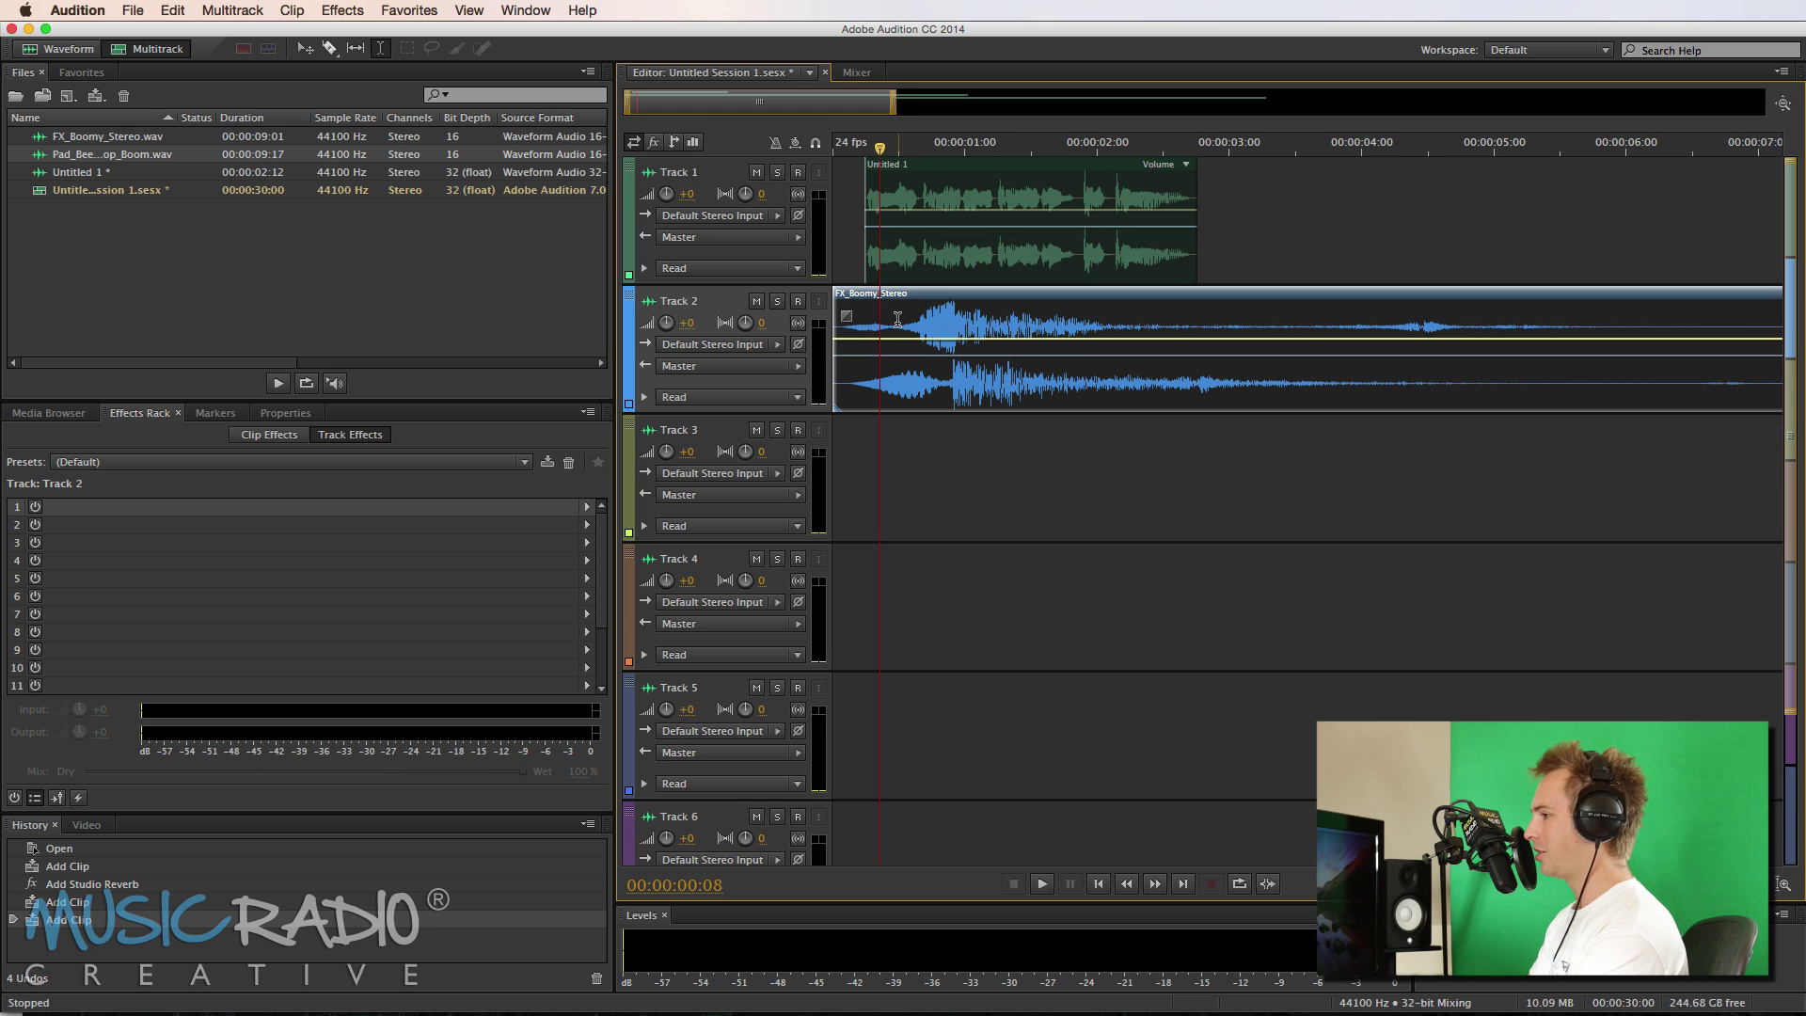
{"action": "left_click_drag", "start_coordinate": [1125, 321], "coordinate": [1219, 321]}
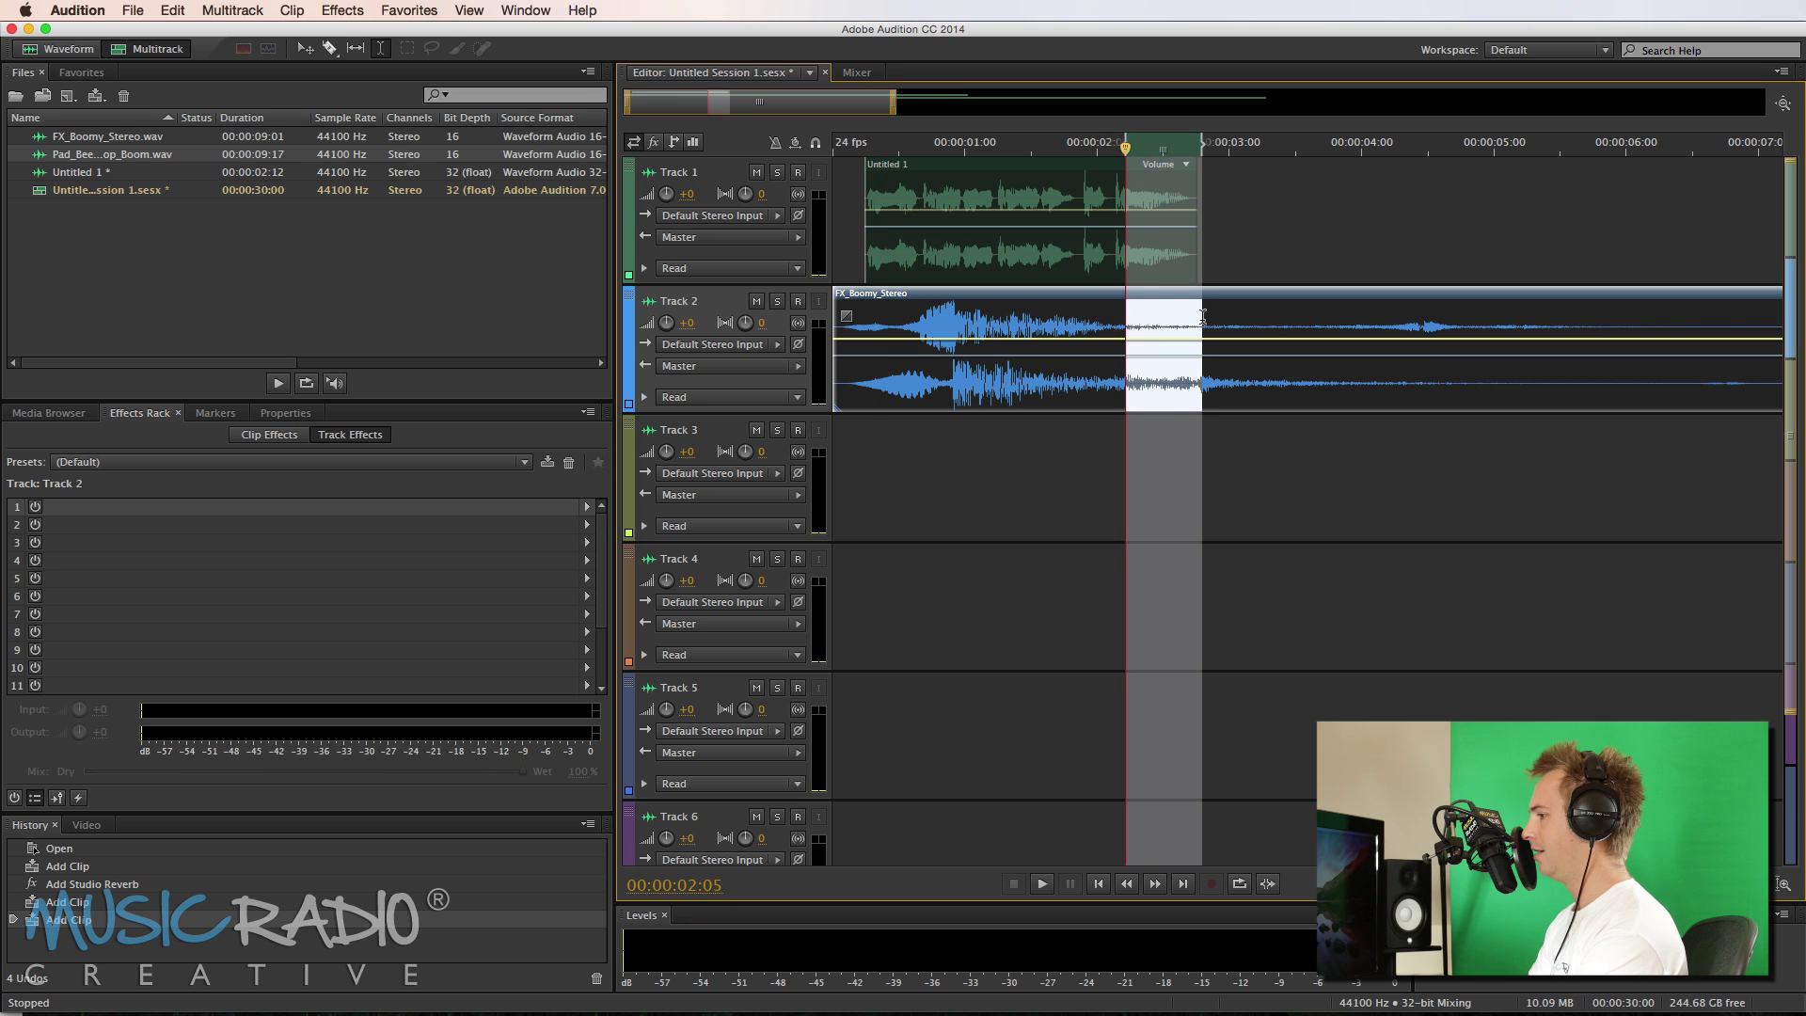
{"action": "key", "text": "Delete"}
{"action": "key", "text": "Delete"}
- Time-stretch the FX_Boomy_Stereo clip down to 39% of its length
{"action": "left_click", "coordinate": [1089, 311]}
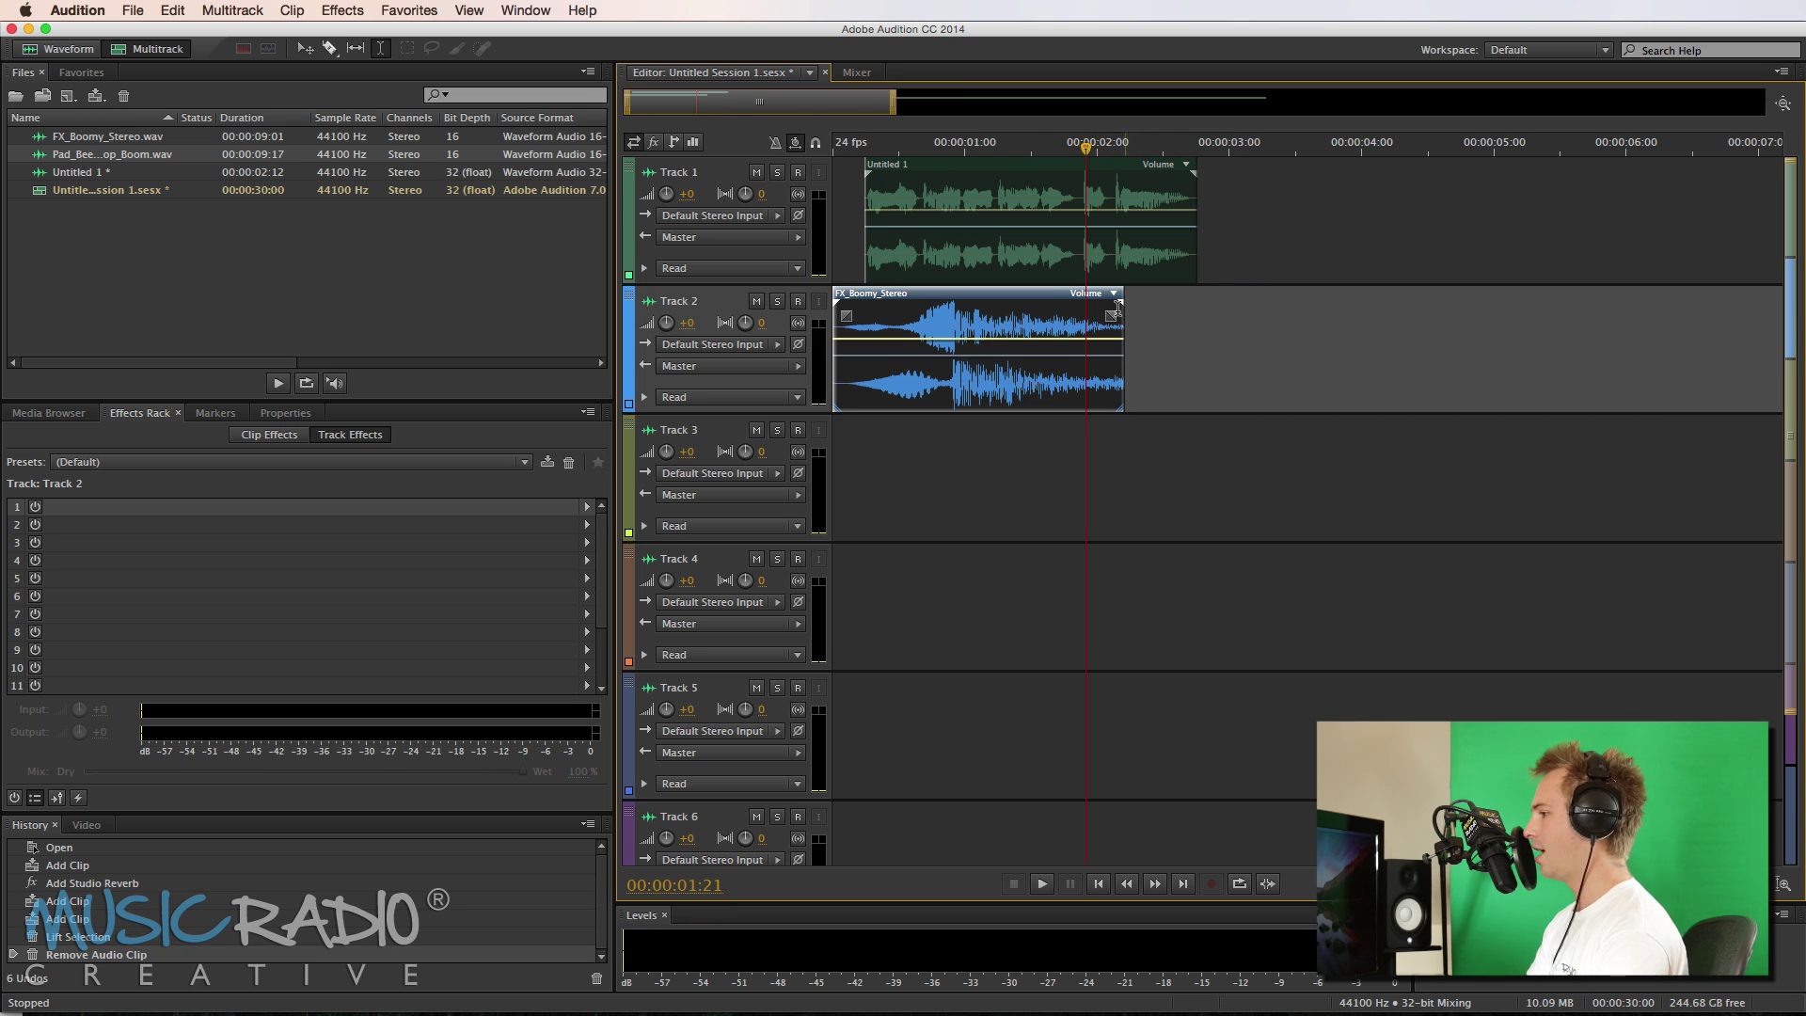
{"action": "left_click_drag", "start_coordinate": [1118, 305], "coordinate": [1029, 305]}
{"action": "left_click", "coordinate": [876, 148]}
{"action": "left_click_drag", "start_coordinate": [876, 148], "coordinate": [880, 149]}
{"action": "left_click_drag", "start_coordinate": [1029, 304], "coordinate": [1299, 324]}
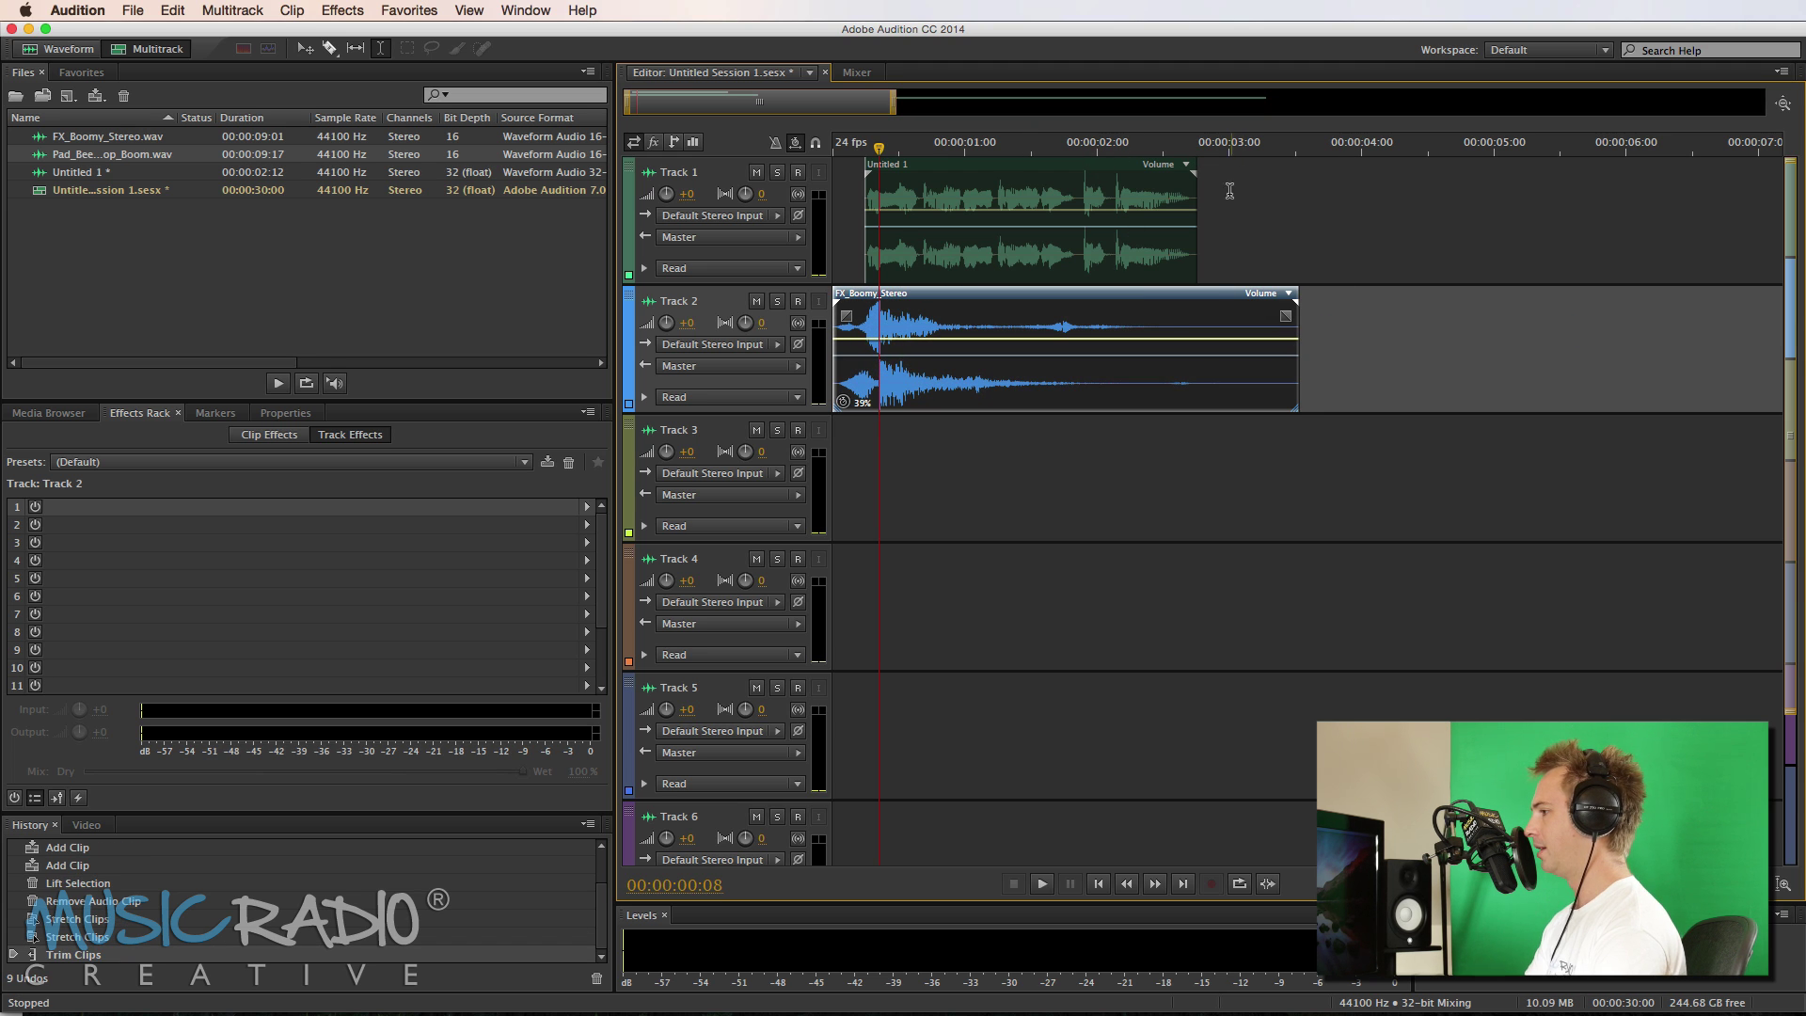
- Trim the FX_Boomy_Stereo clip so it ends exactly at 3 seconds
{"action": "left_click", "coordinate": [1228, 160]}
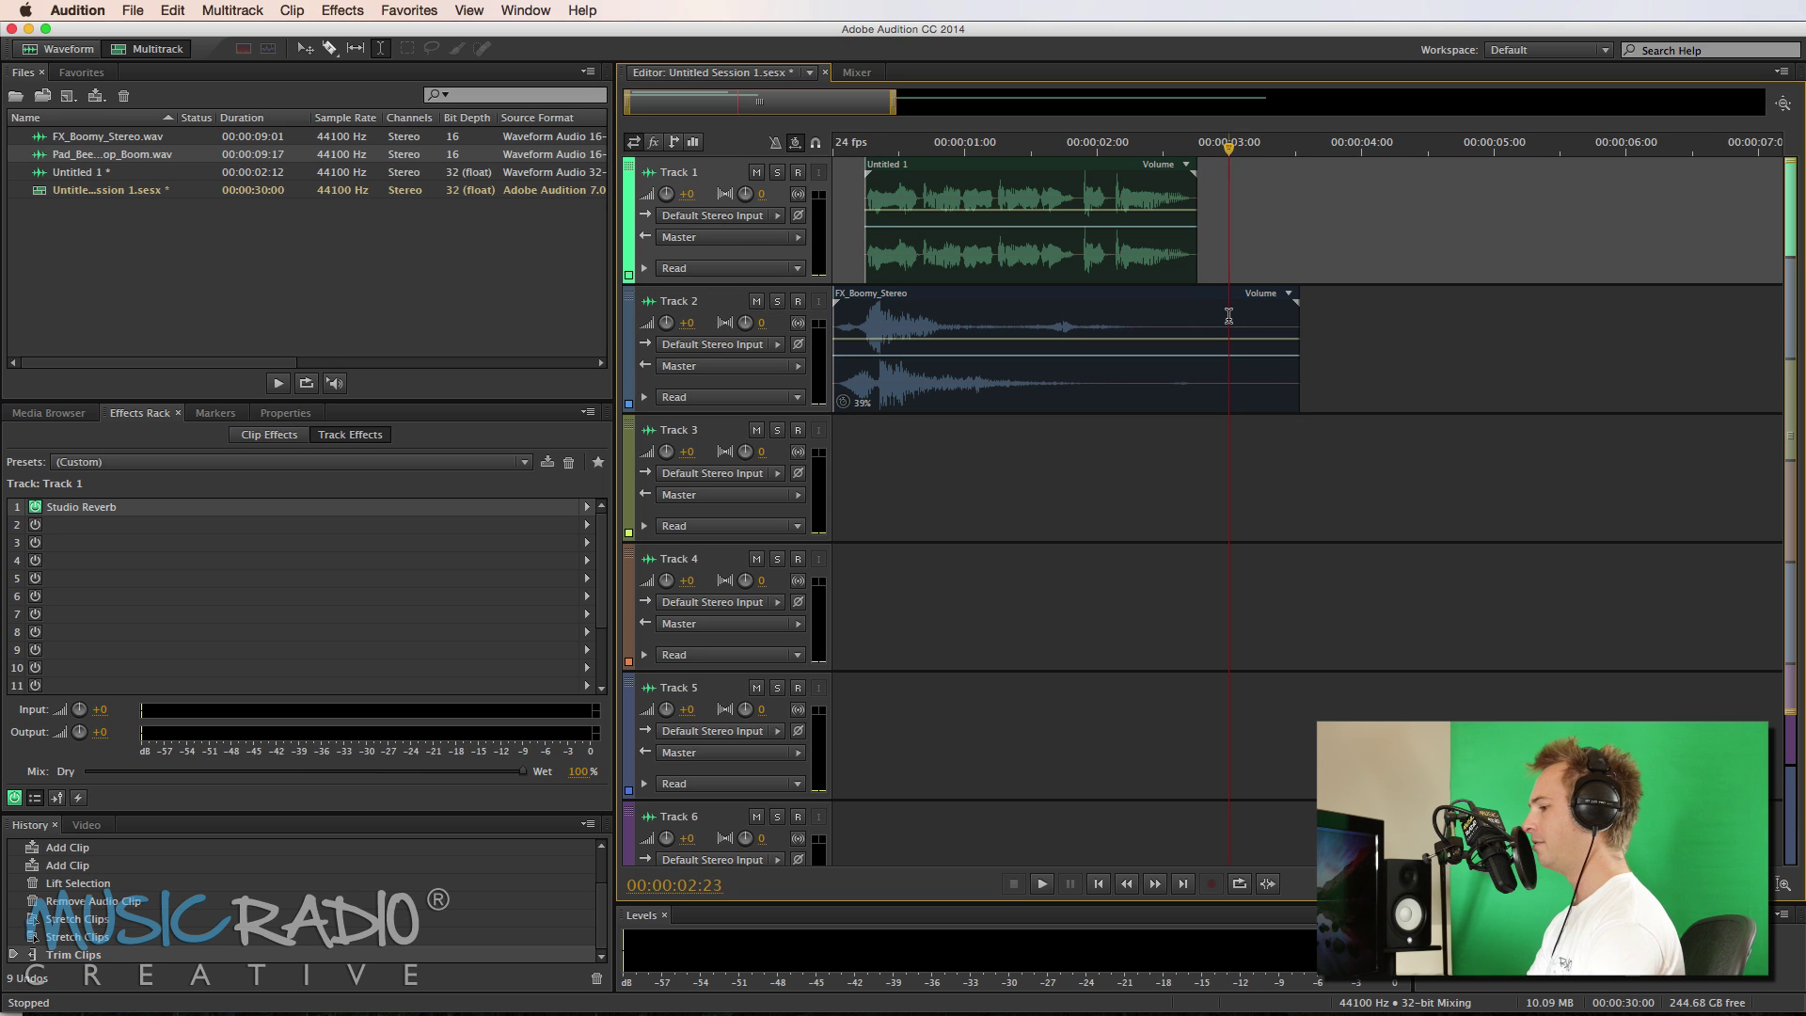
{"action": "left_click_drag", "start_coordinate": [1228, 147], "coordinate": [1232, 147]}
{"action": "left_click_drag", "start_coordinate": [1232, 325], "coordinate": [1392, 325]}
{"action": "left_click", "coordinate": [1241, 324]}
{"action": "key", "text": "Delete"}
- Nudge Untitled 1 slightly later, preview the mix, and select the pad clip's front part
{"action": "left_click", "coordinate": [1272, 273]}
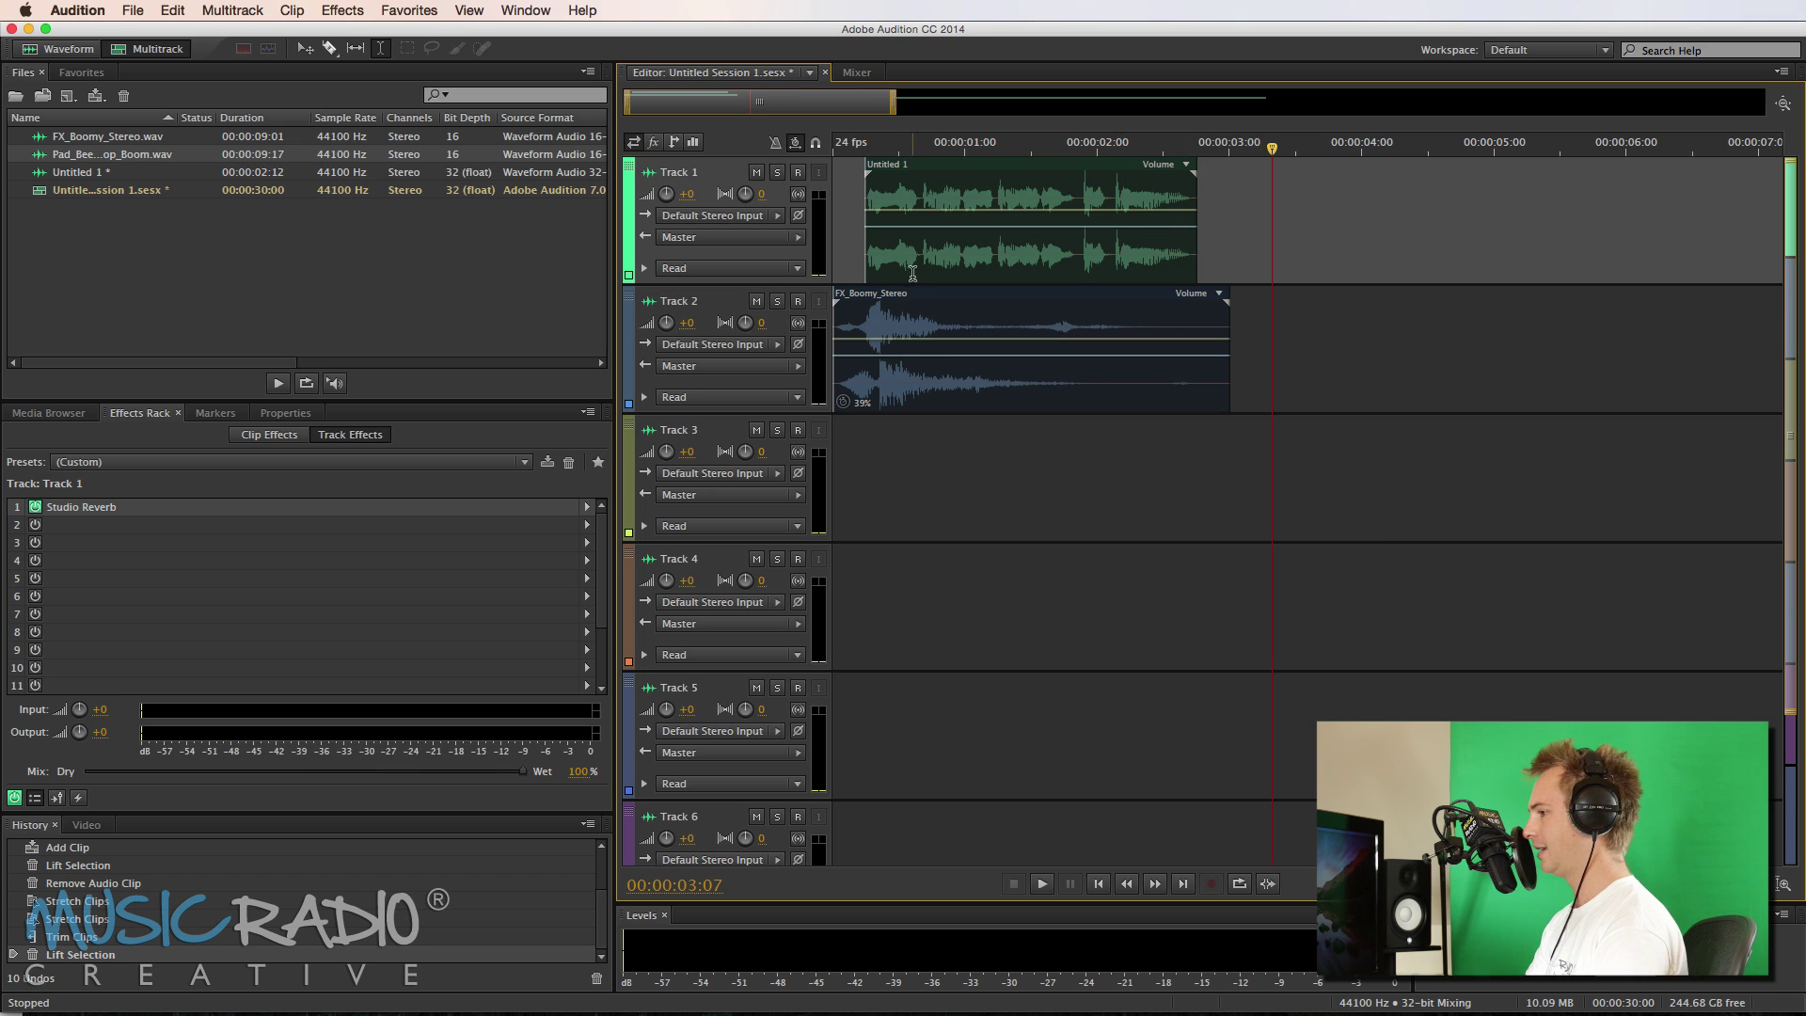
{"action": "left_click_drag", "start_coordinate": [916, 271], "coordinate": [932, 271]}
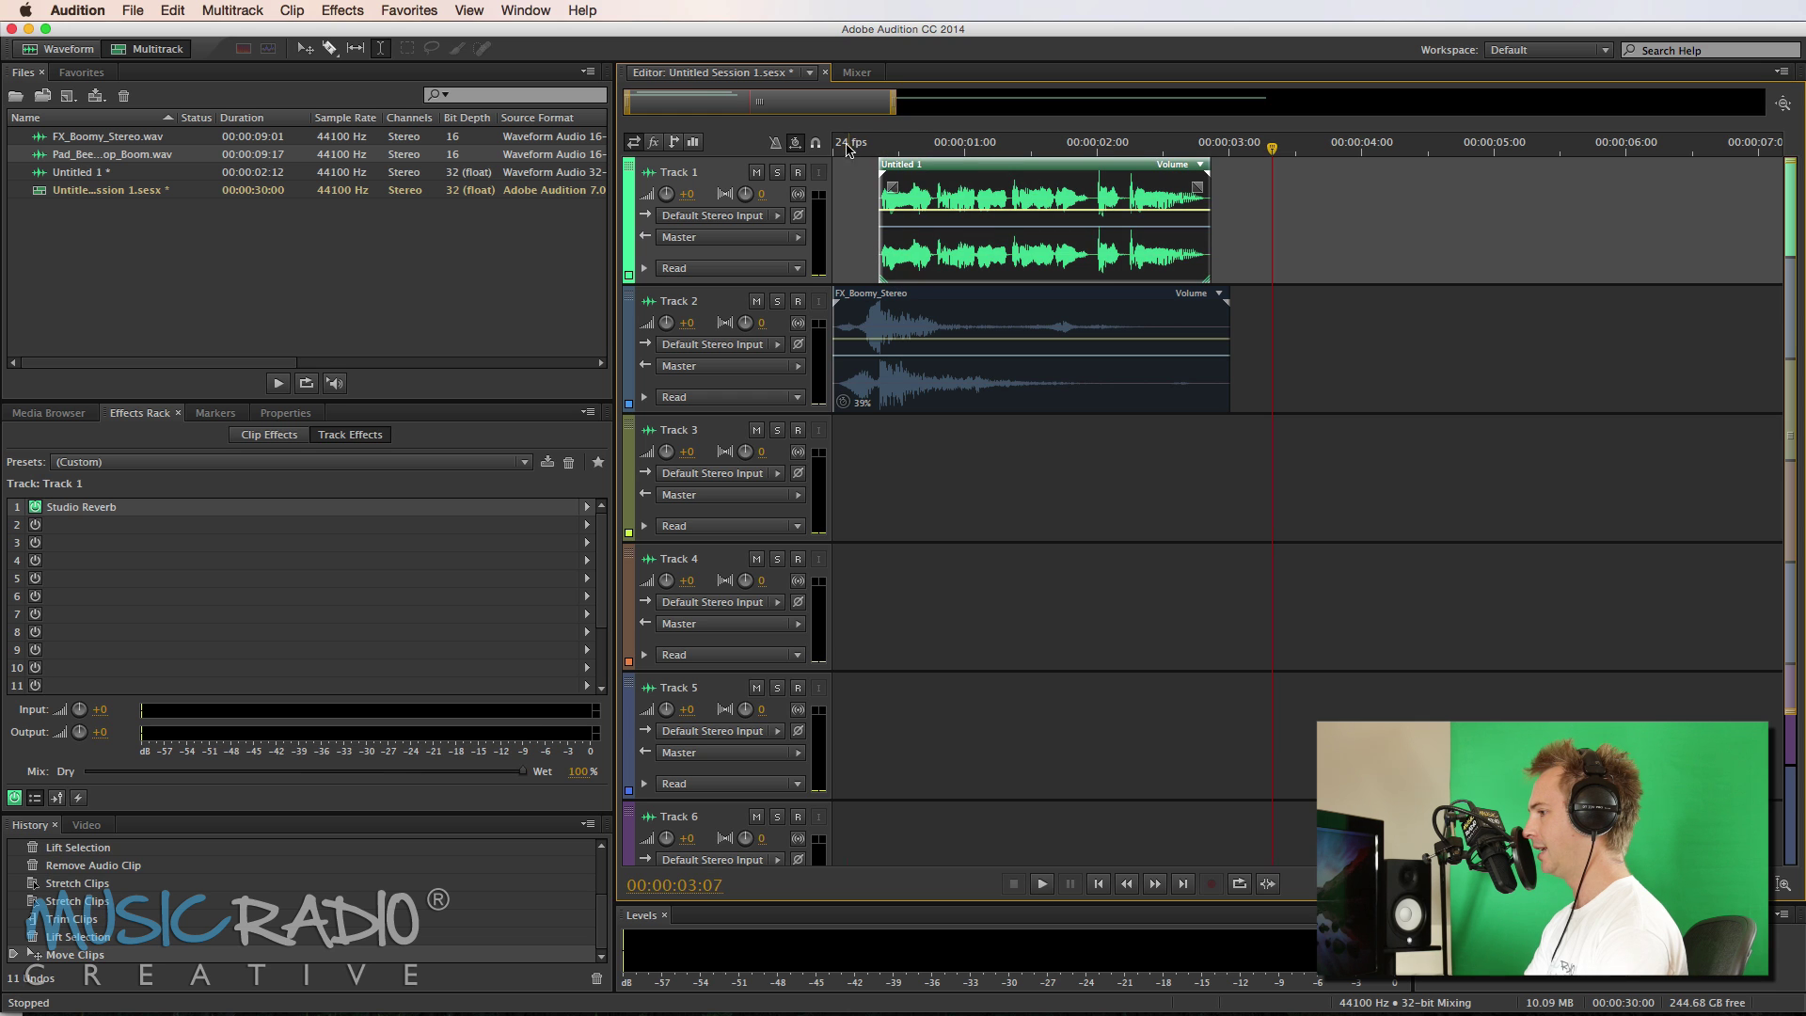
{"action": "key", "text": "Home"}
{"action": "key", "text": "space"}
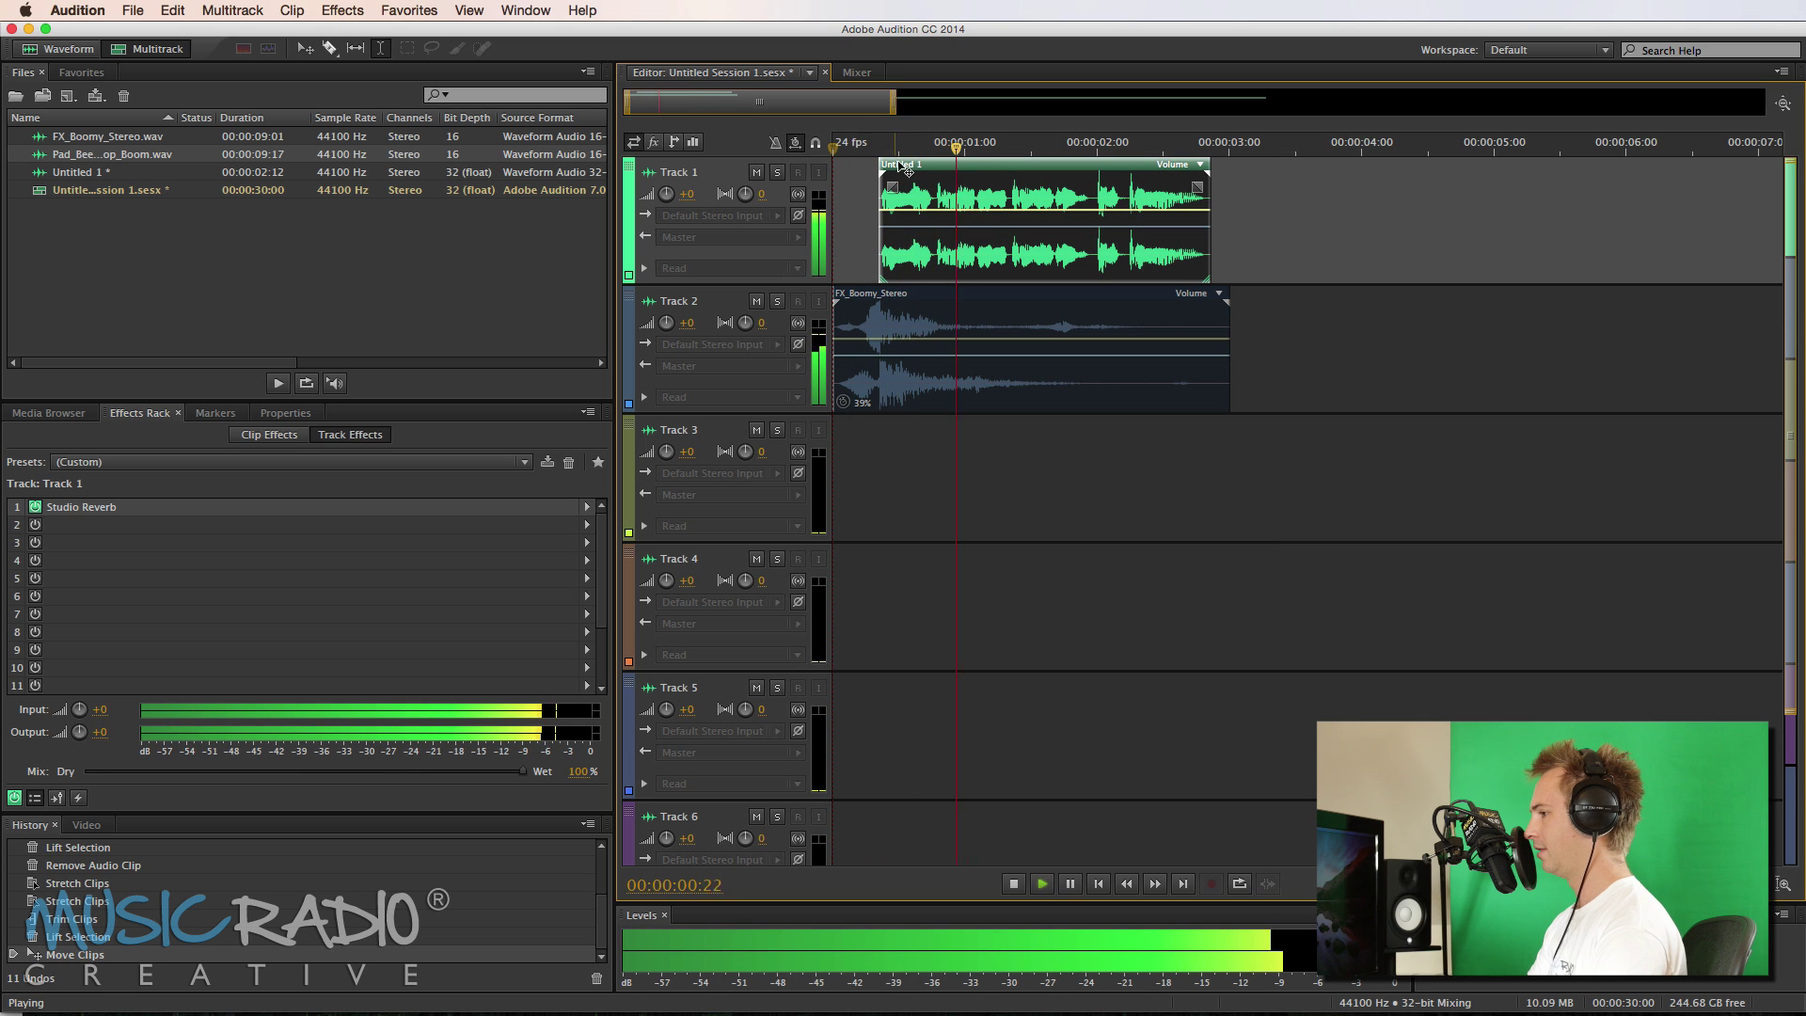
{"action": "scroll", "coordinate": [1157, 319], "scroll_direction": "down", "scroll_amount": 5}
{"action": "key", "text": "space"}
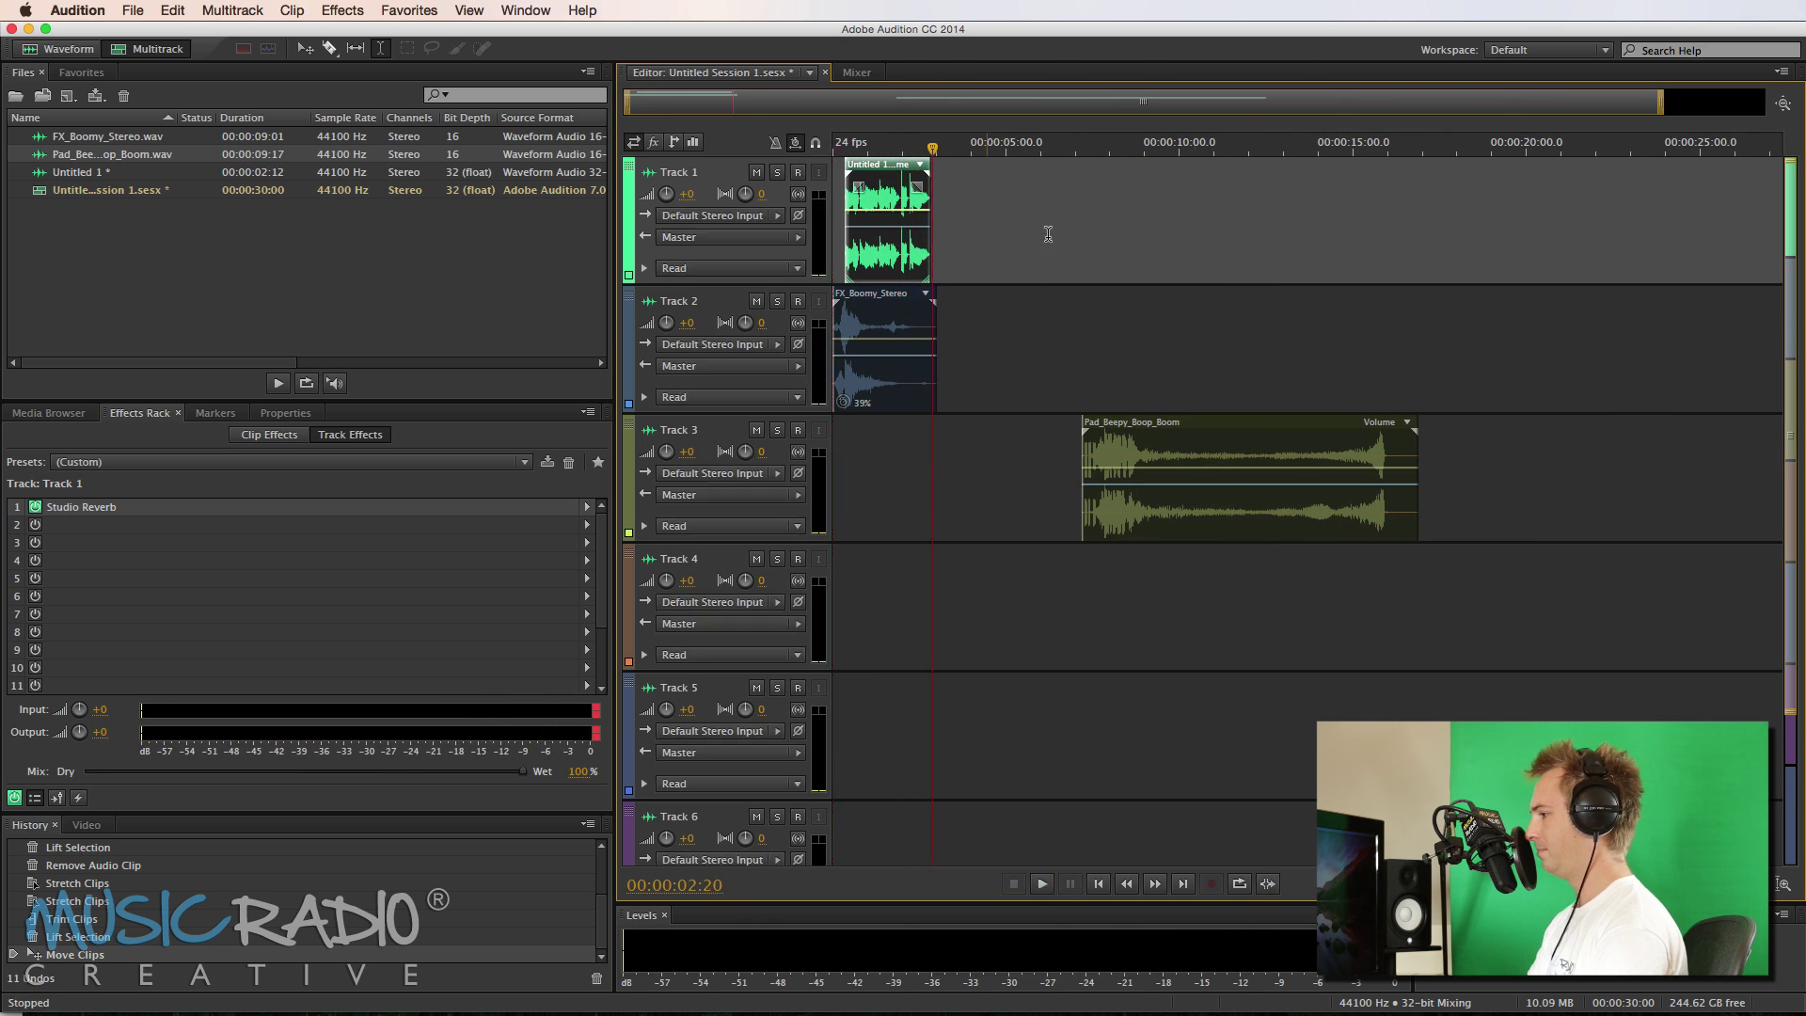
{"action": "left_click_drag", "start_coordinate": [1335, 450], "coordinate": [967, 450]}
- Remove the pad clip's front part and line the remainder up against 3 seconds
{"action": "key", "text": "Delete"}
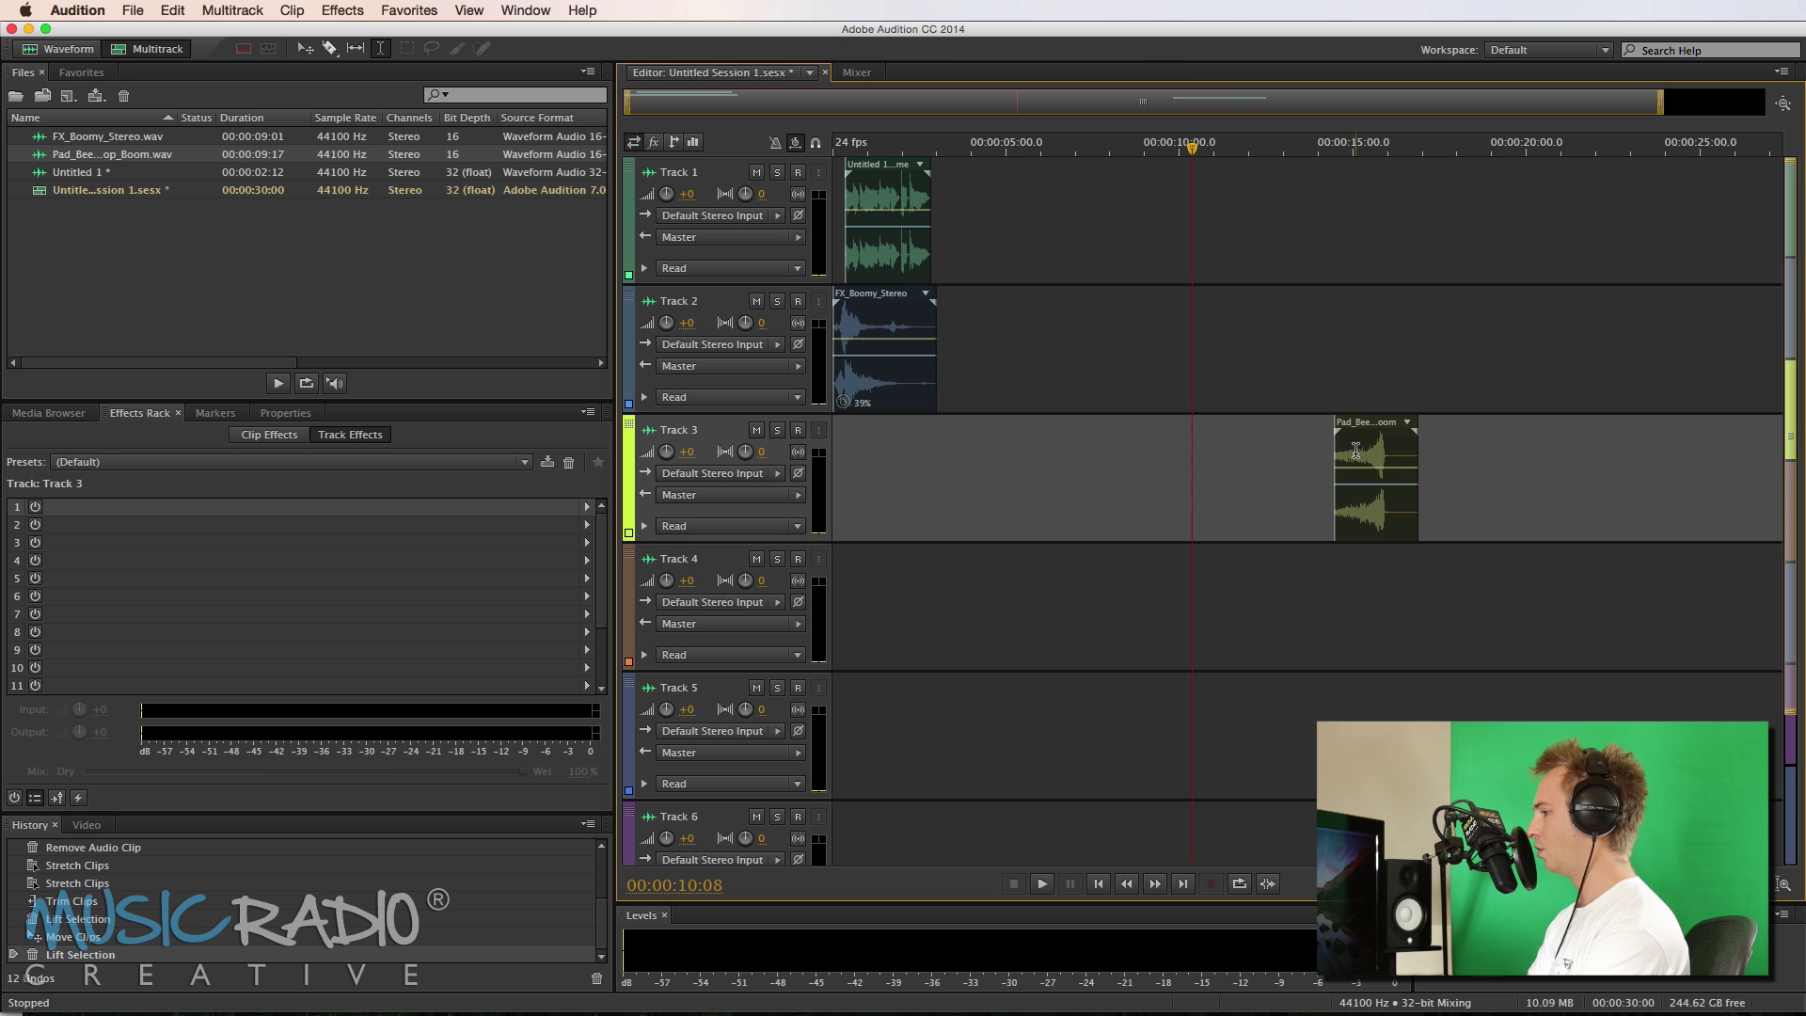
{"action": "left_click_drag", "start_coordinate": [1355, 459], "coordinate": [901, 450]}
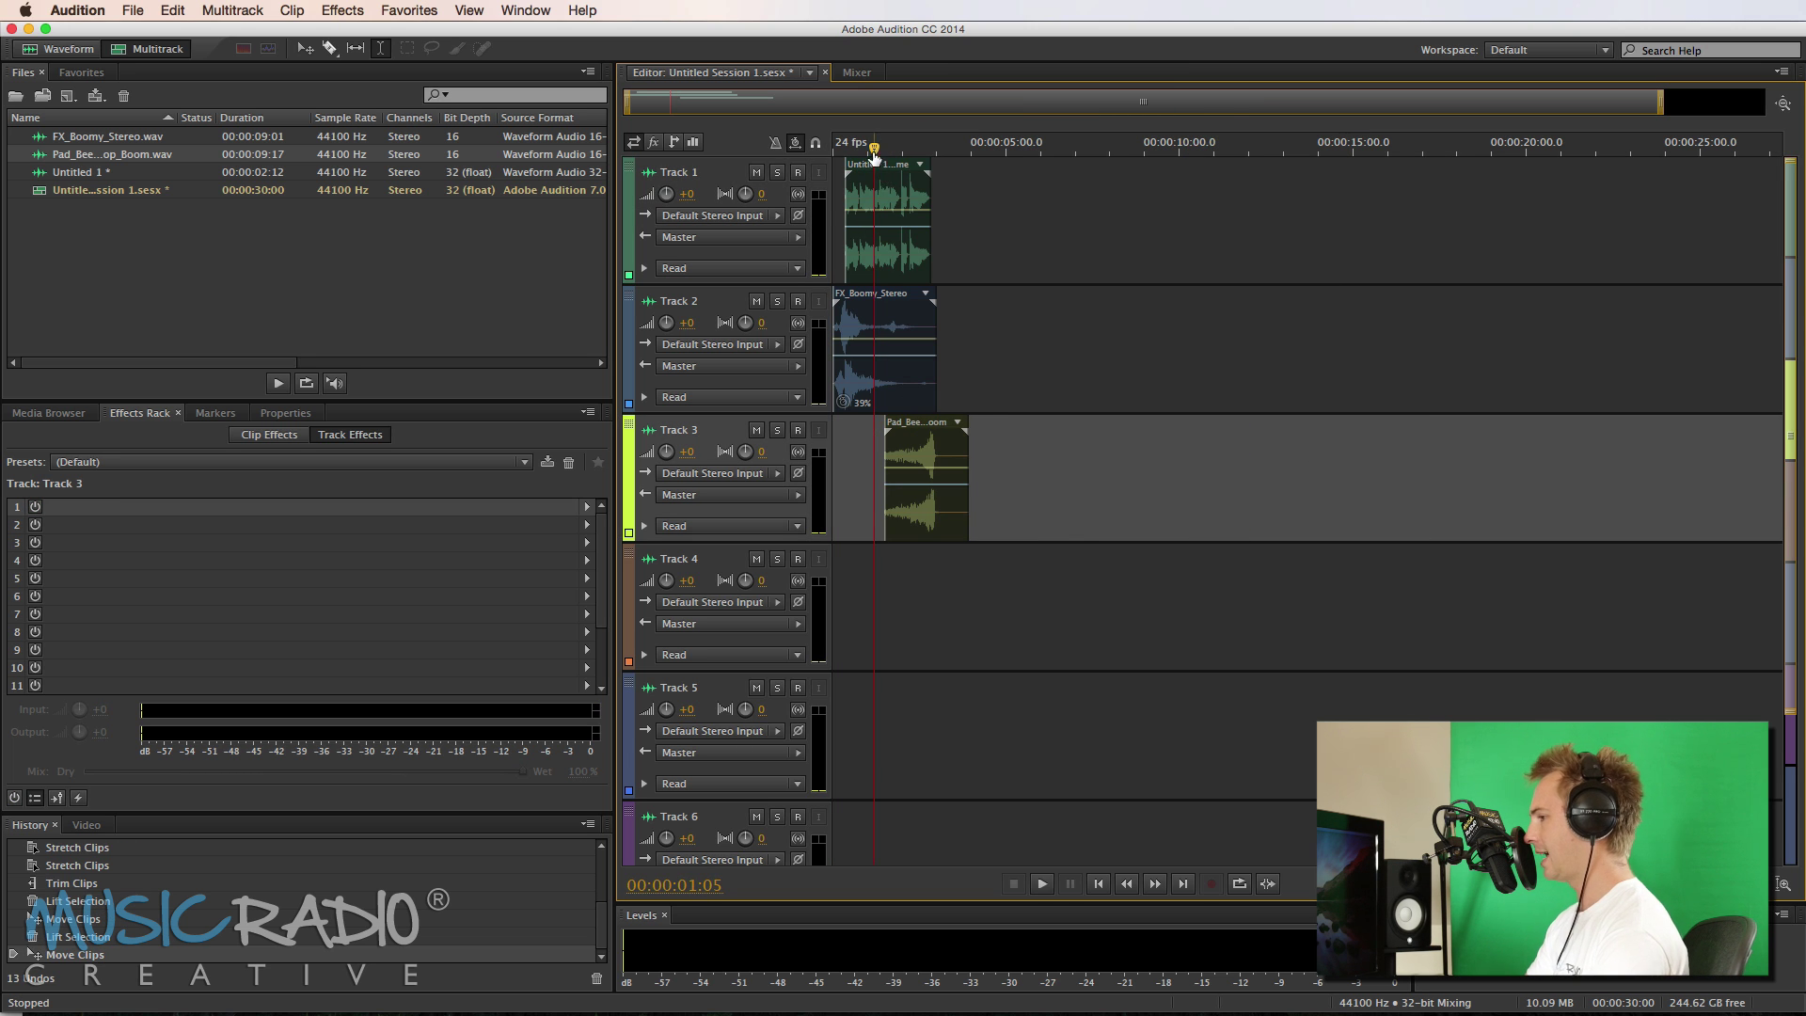
{"action": "left_click", "coordinate": [873, 150]}
{"action": "scroll", "coordinate": [873, 152], "scroll_direction": "up", "scroll_amount": 3}
{"action": "scroll", "coordinate": [873, 155], "scroll_direction": "up", "scroll_amount": 3}
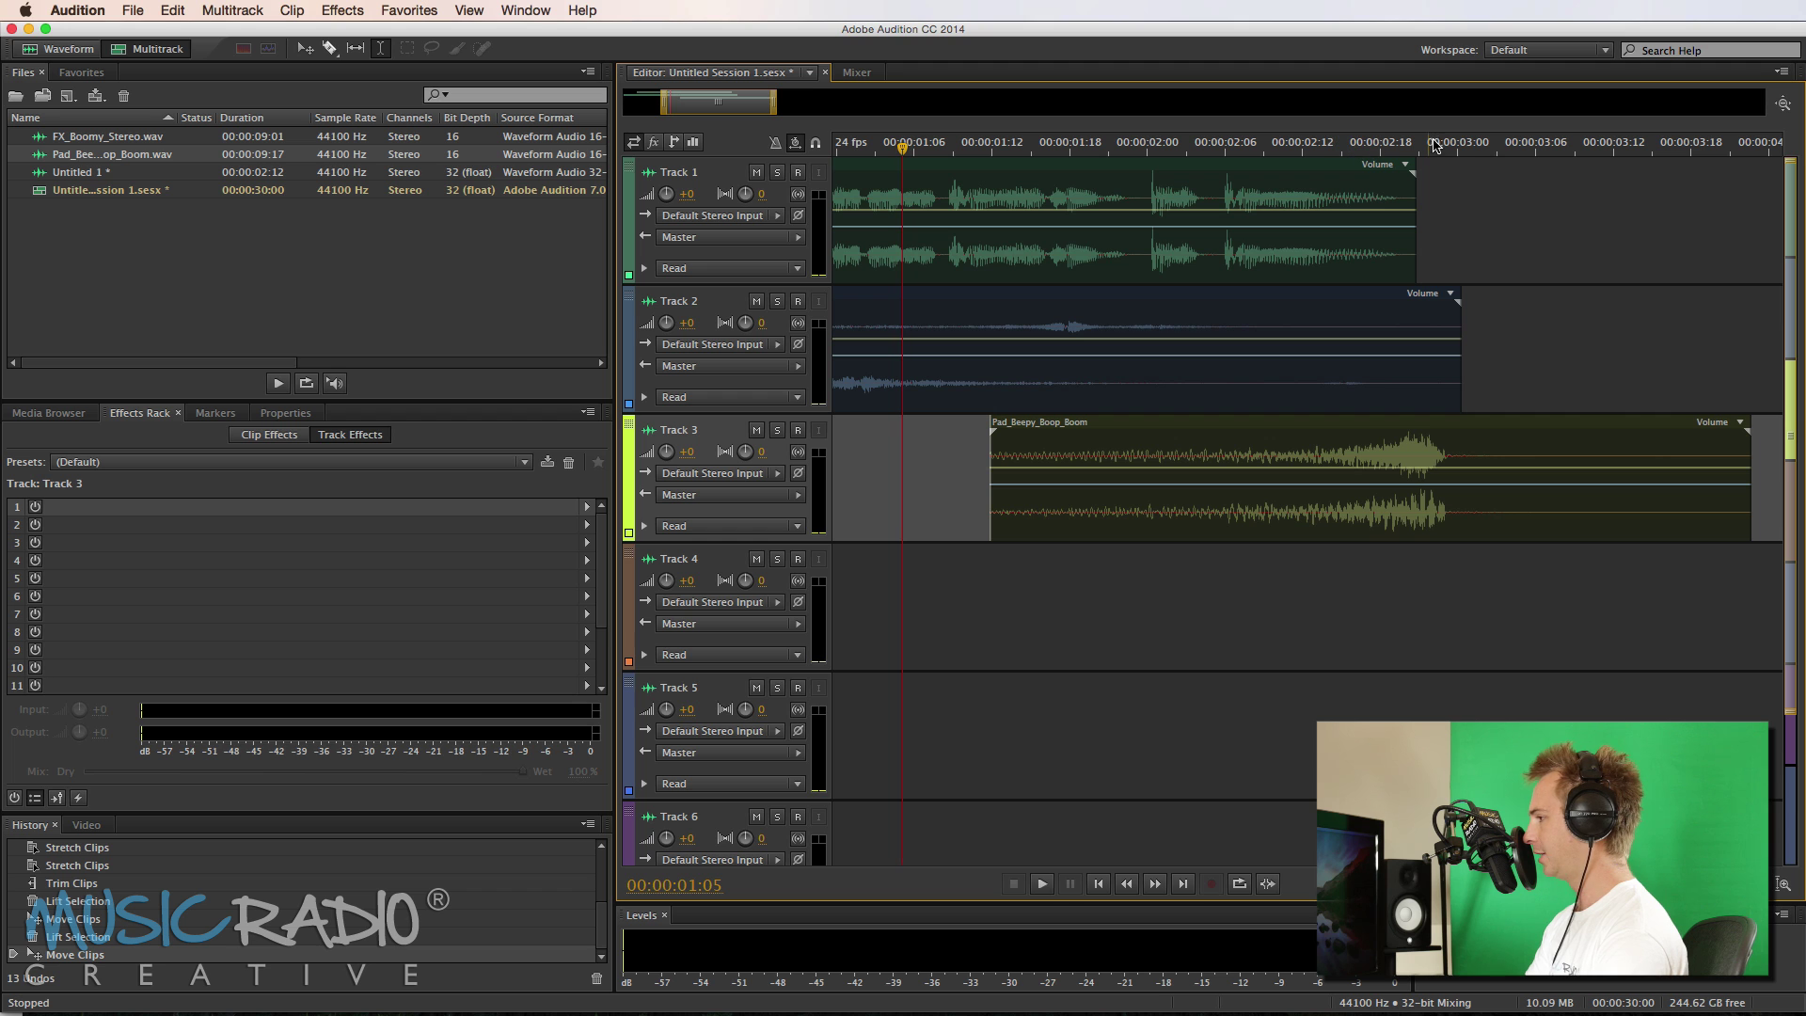
{"action": "left_click", "coordinate": [1473, 145]}
{"action": "left_click_drag", "start_coordinate": [1472, 146], "coordinate": [1458, 150]}
{"action": "scroll", "coordinate": [1458, 148], "scroll_direction": "up", "scroll_amount": 2}
{"action": "scroll", "coordinate": [1459, 150], "scroll_direction": "up", "scroll_amount": 1}
{"action": "left_click", "coordinate": [1460, 148]}
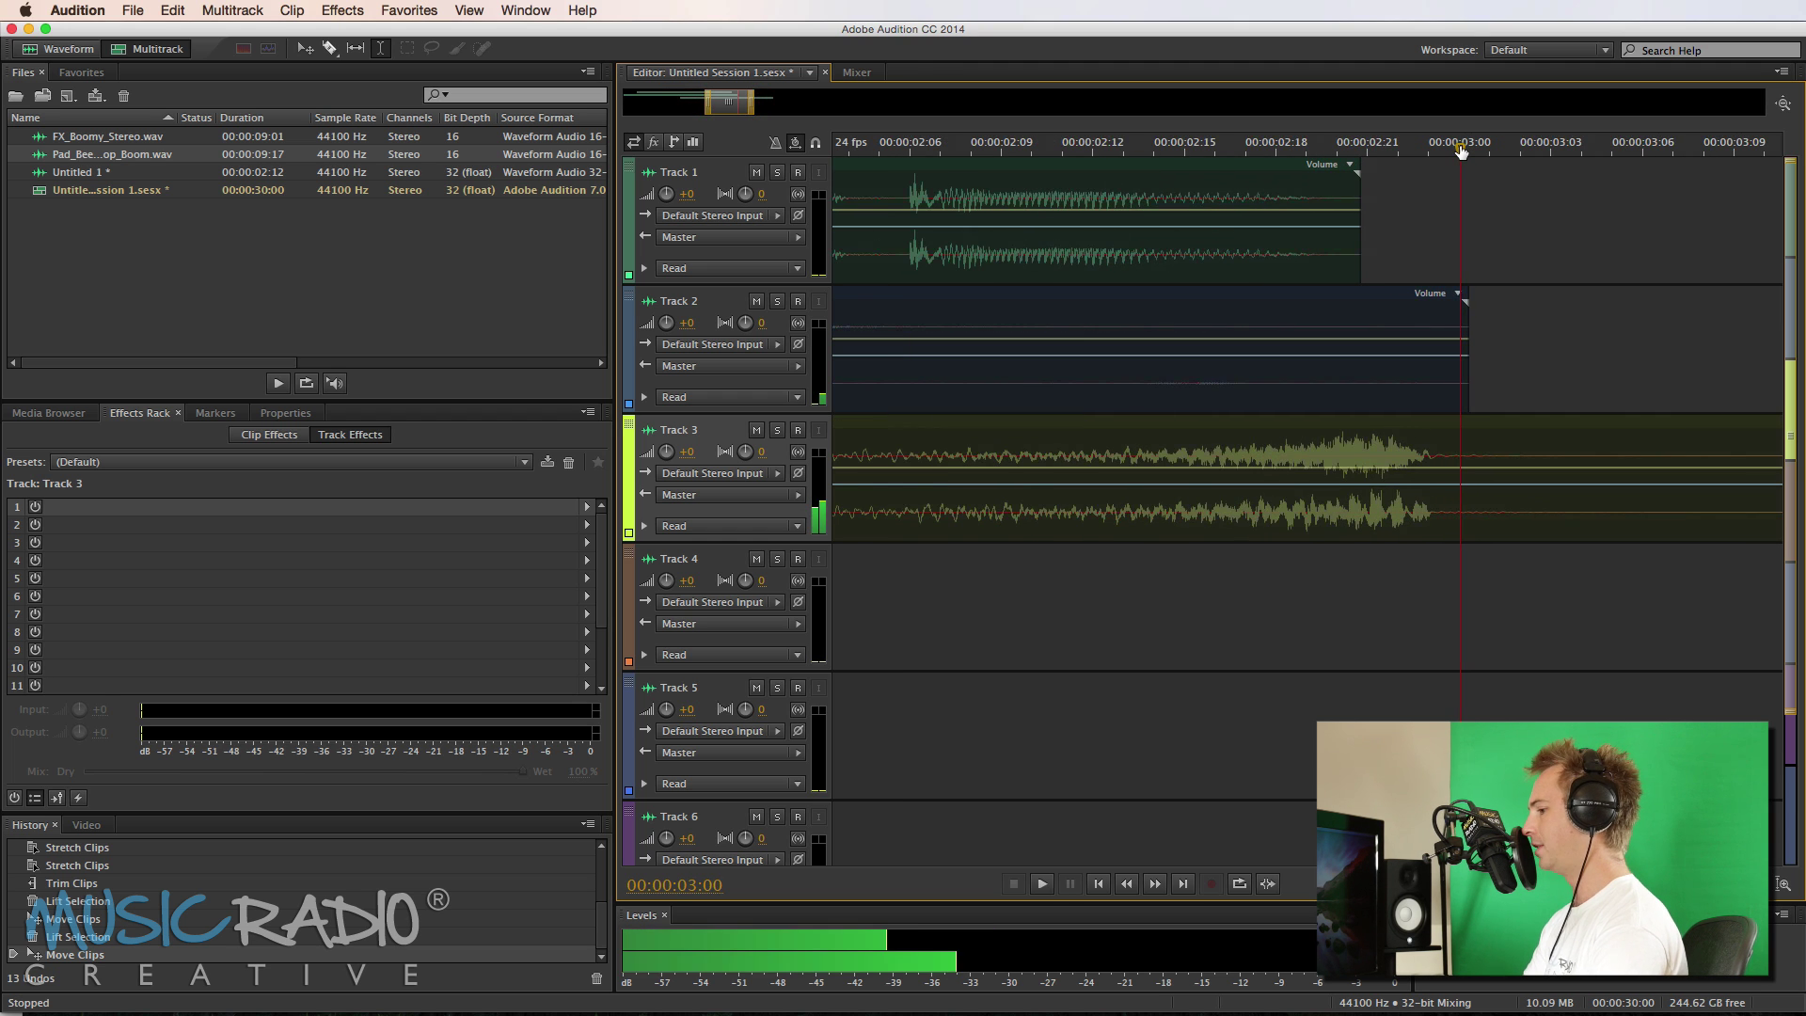
{"action": "left_click_drag", "start_coordinate": [1466, 534], "coordinate": [1495, 527]}
- Cut the range just after 3 seconds out of the pad clip
{"action": "left_click", "coordinate": [1586, 504], "text": "shift"}
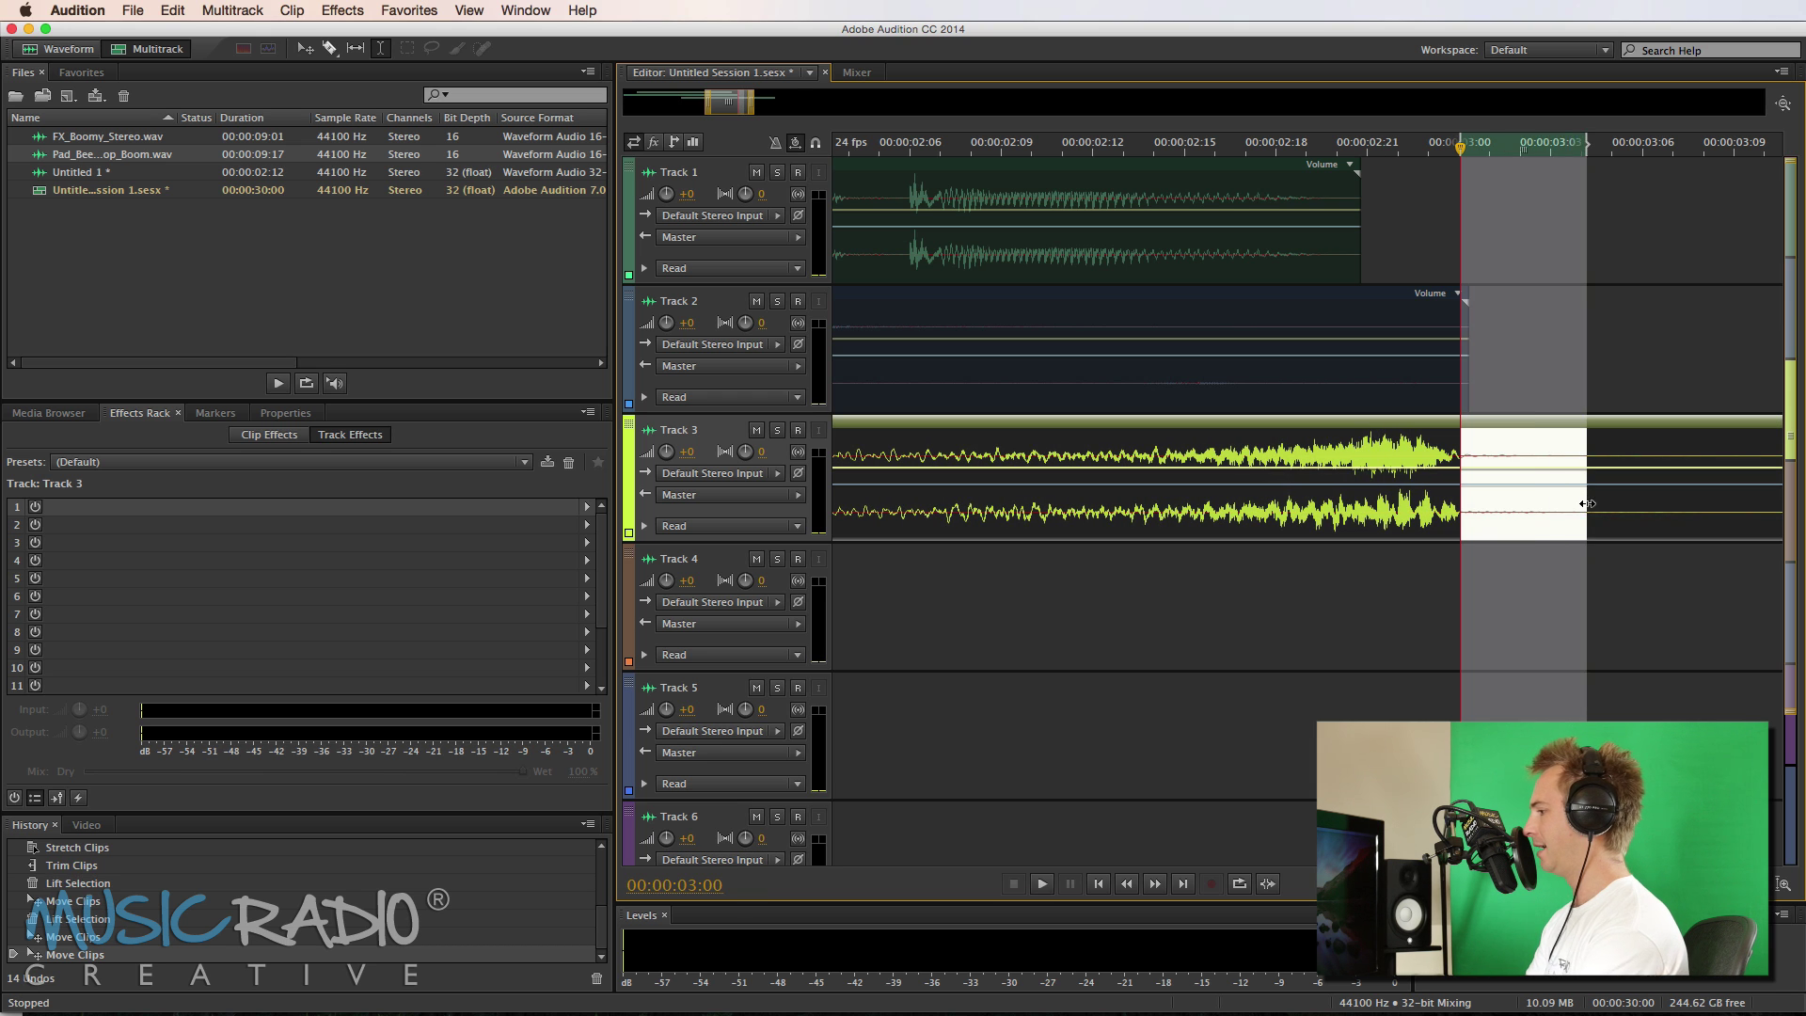
{"action": "left_click", "coordinate": [1442, 377], "text": "shift"}
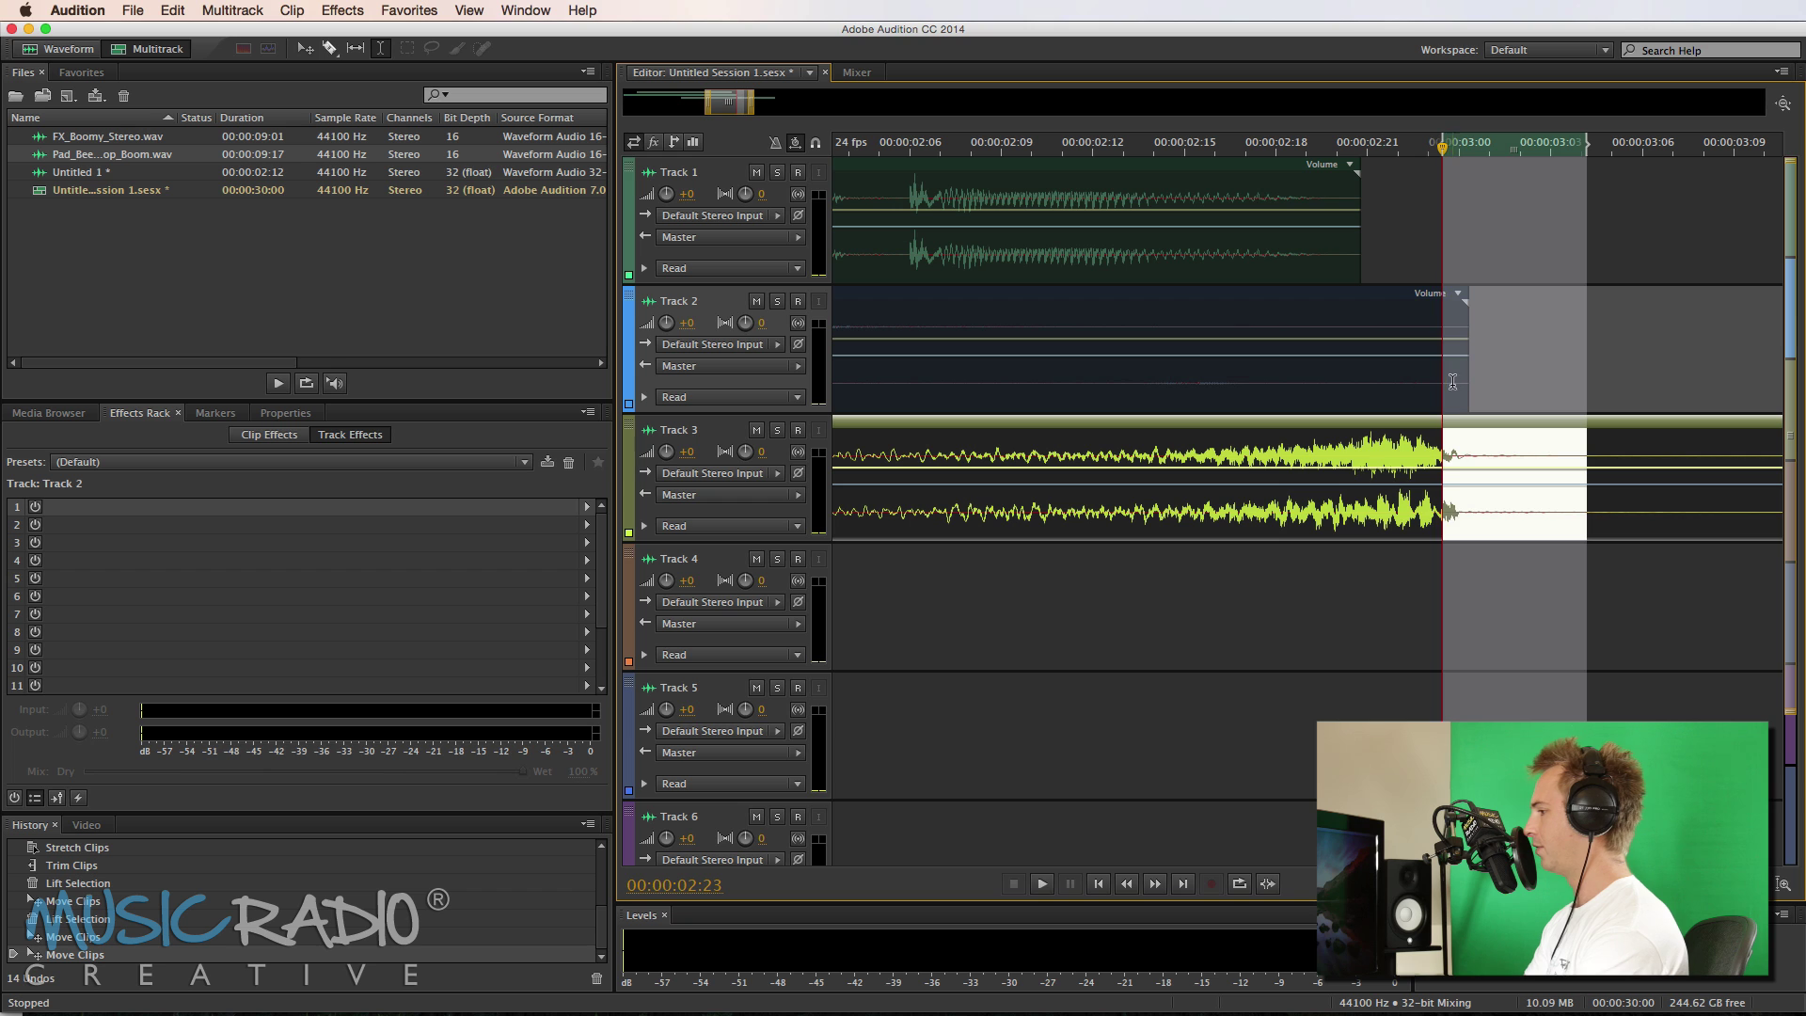
{"action": "left_click", "coordinate": [1462, 378], "text": "shift"}
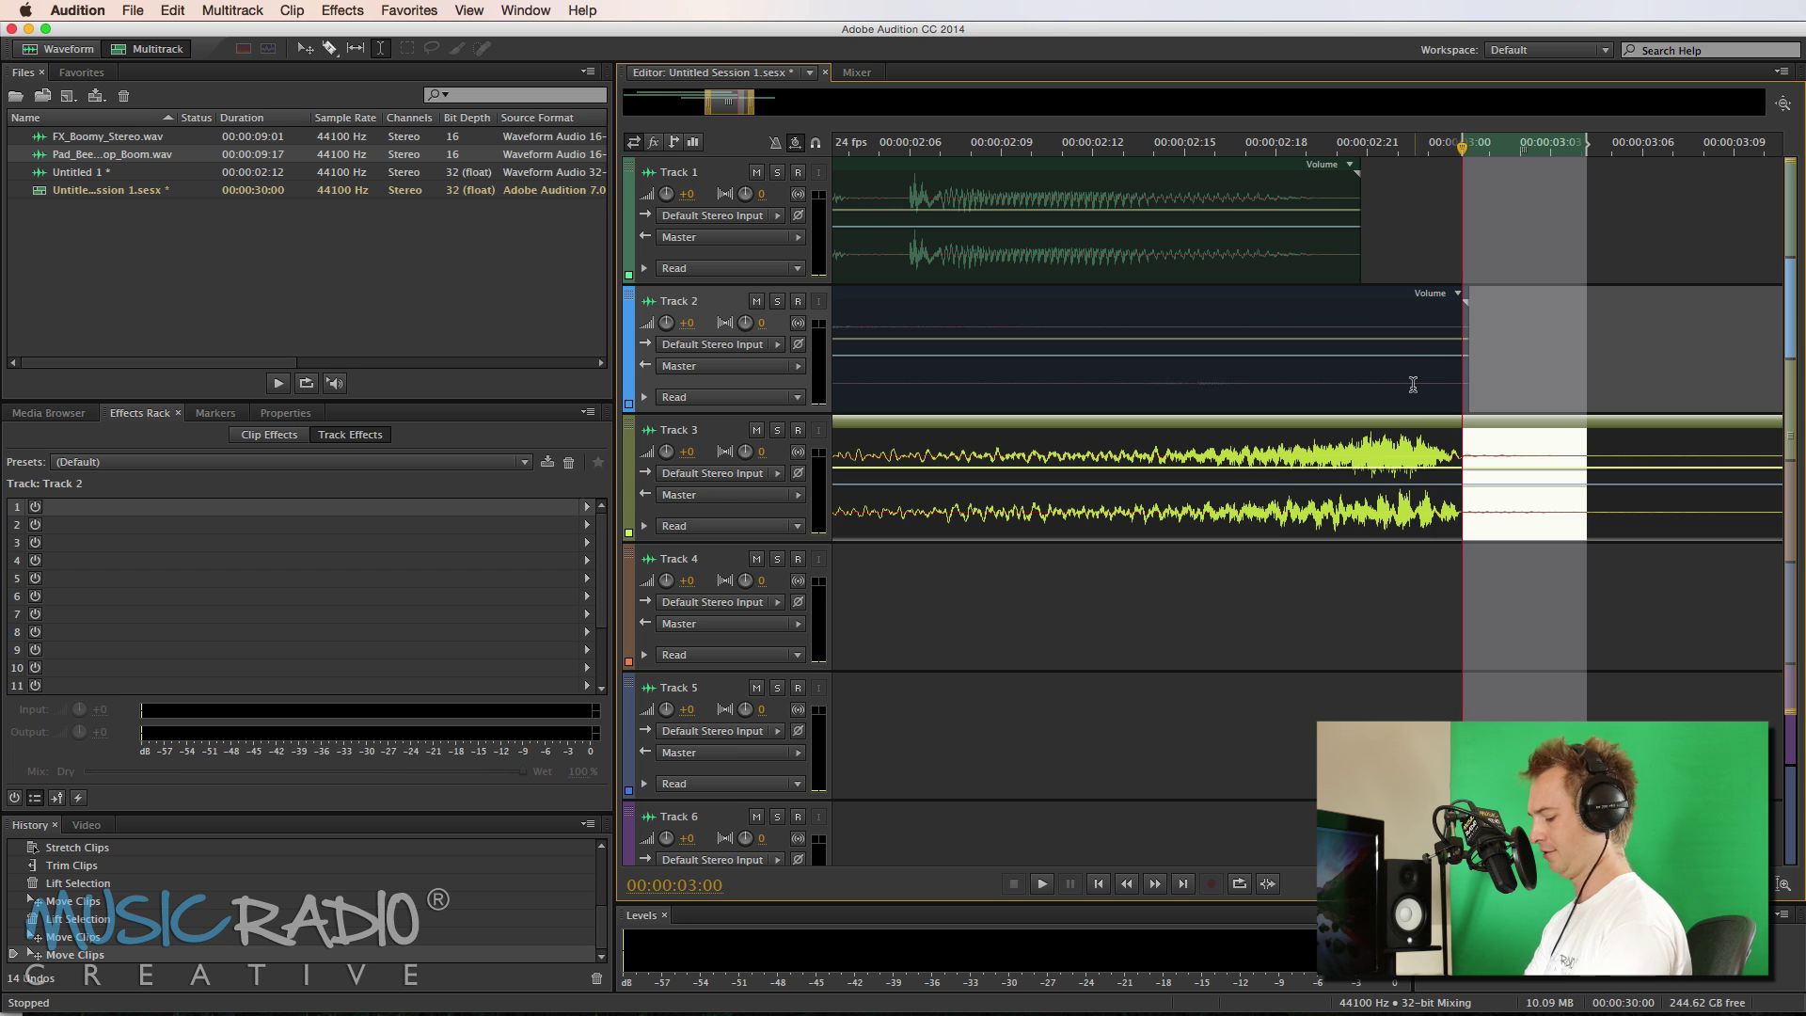
{"action": "key", "text": "Delete"}
{"action": "left_click", "coordinate": [1620, 499]}
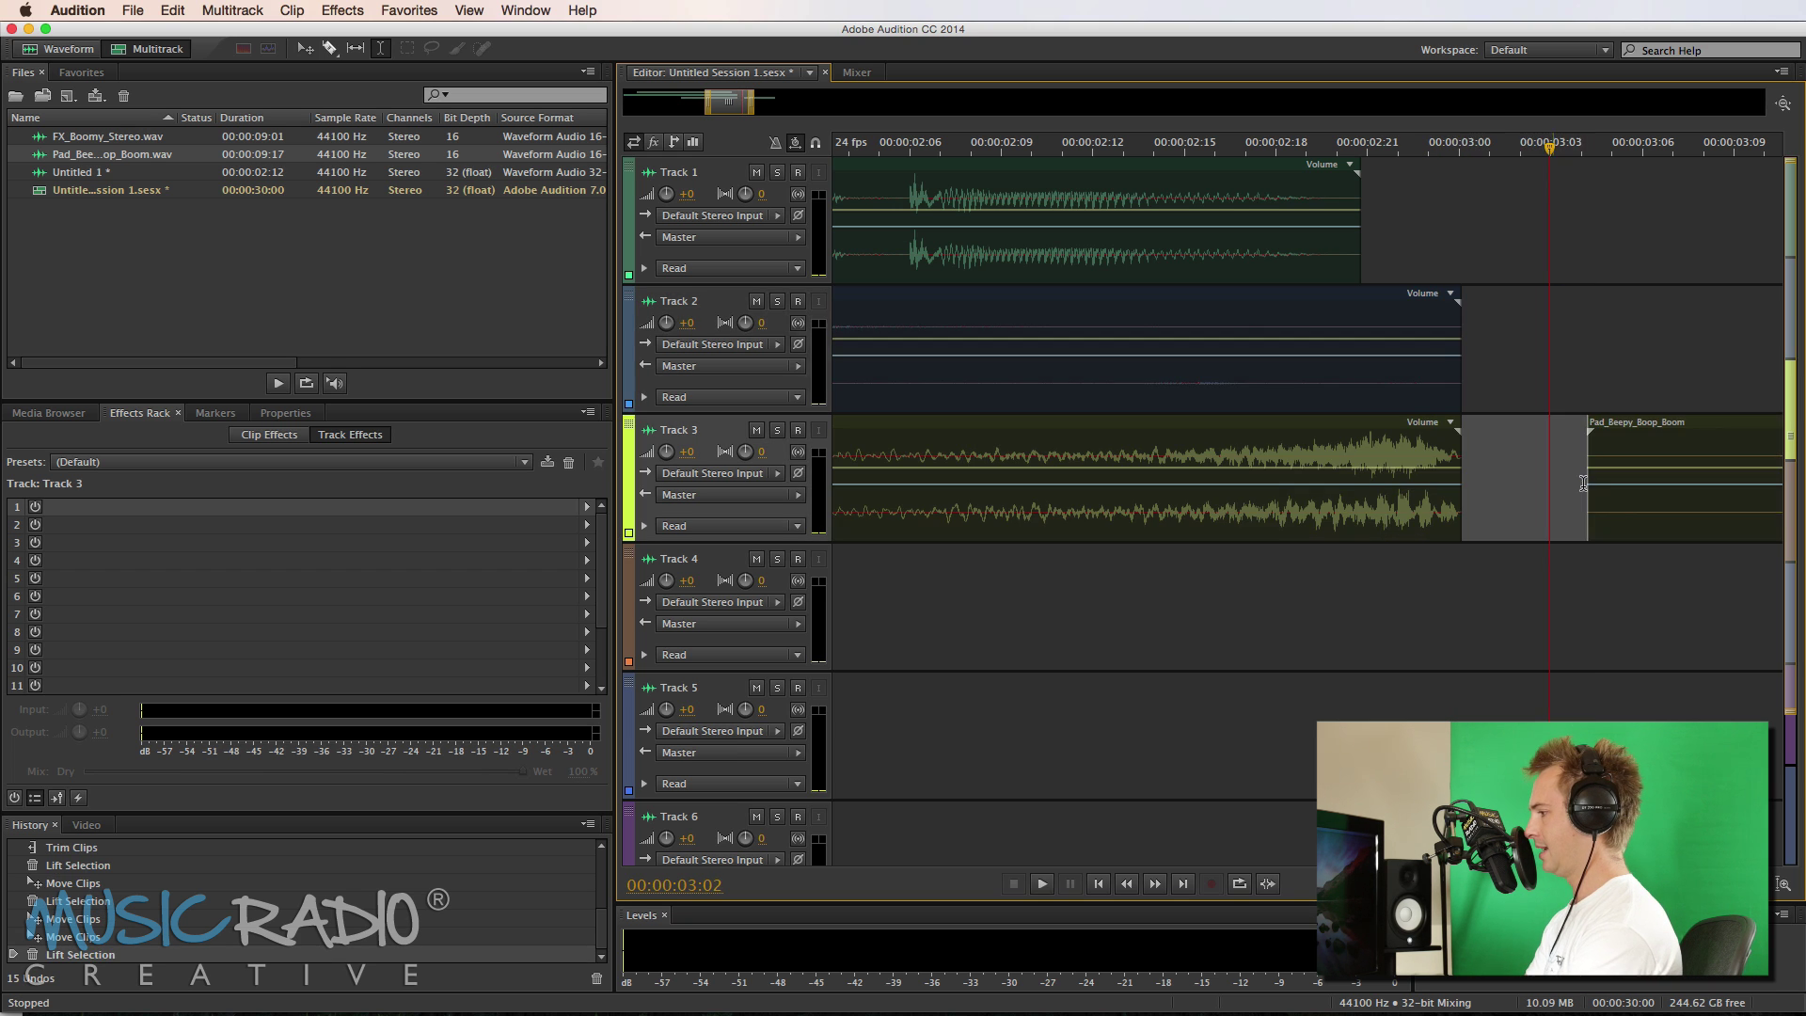
- Delete the leftover pad piece and play the mix from the start
{"action": "key", "text": "Delete"}
{"action": "scroll", "coordinate": [1309, 150], "scroll_direction": "down", "scroll_amount": 3}
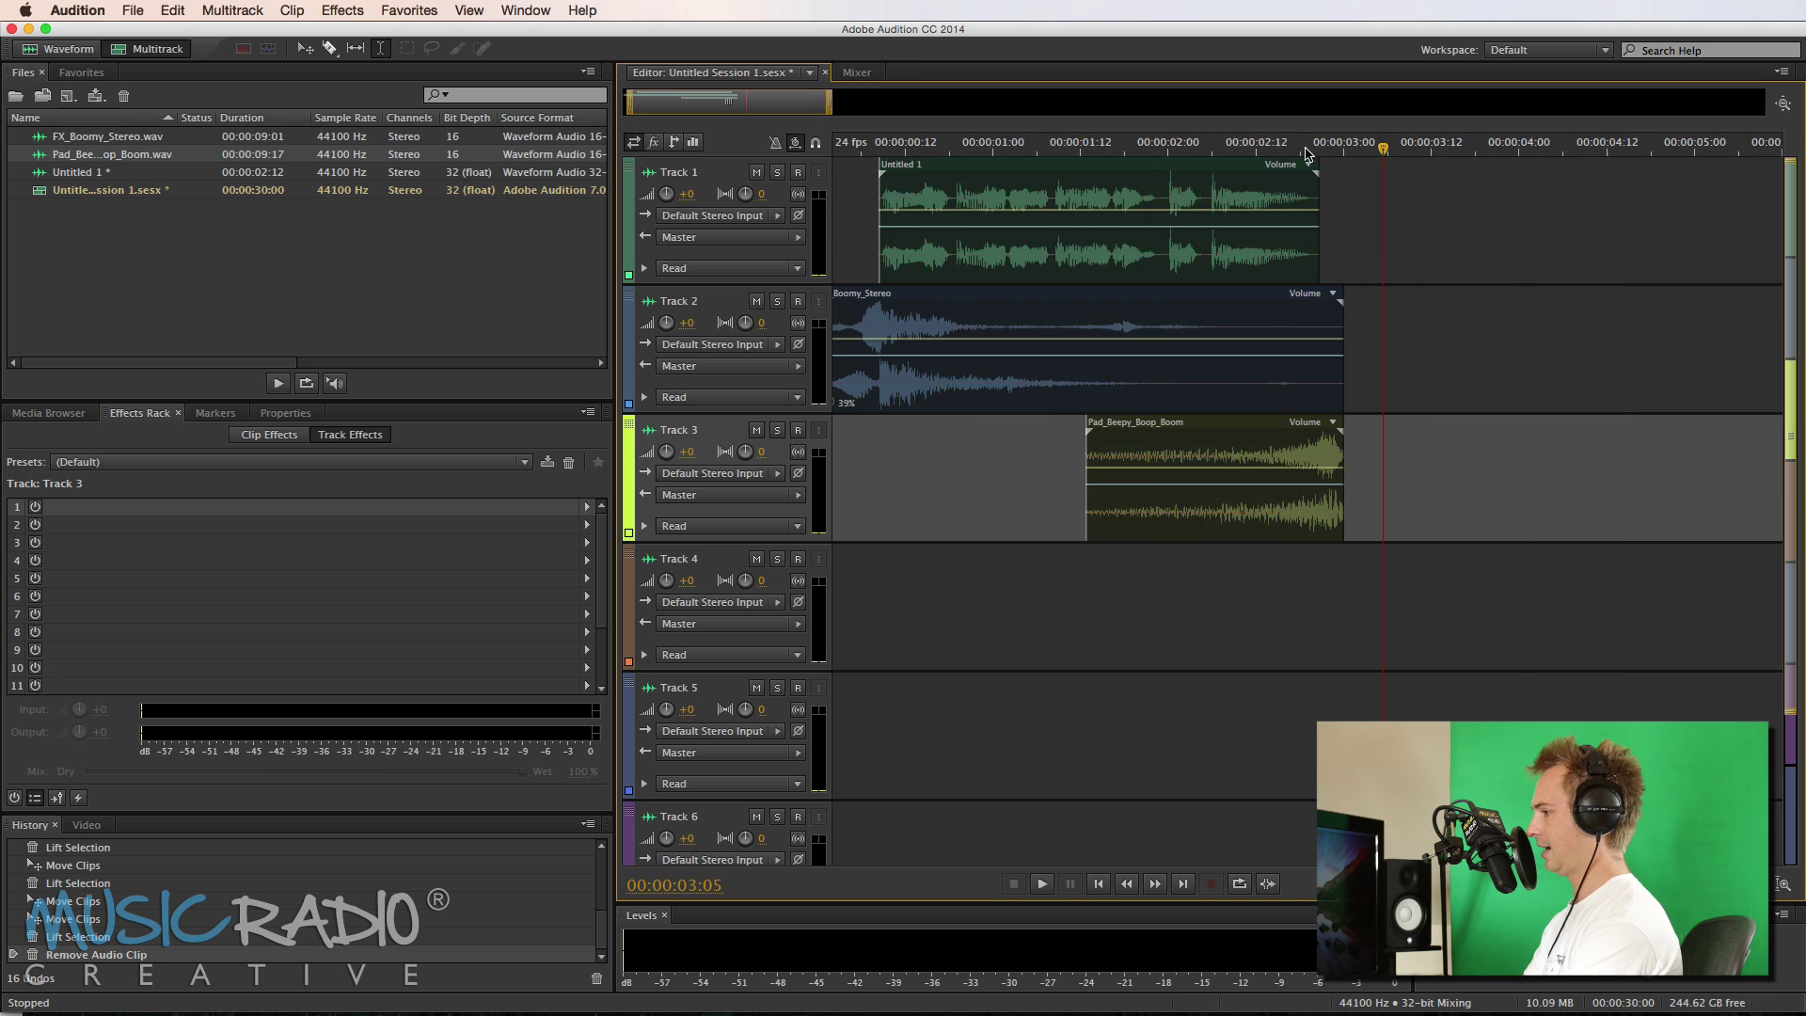
{"action": "key", "text": "Home"}
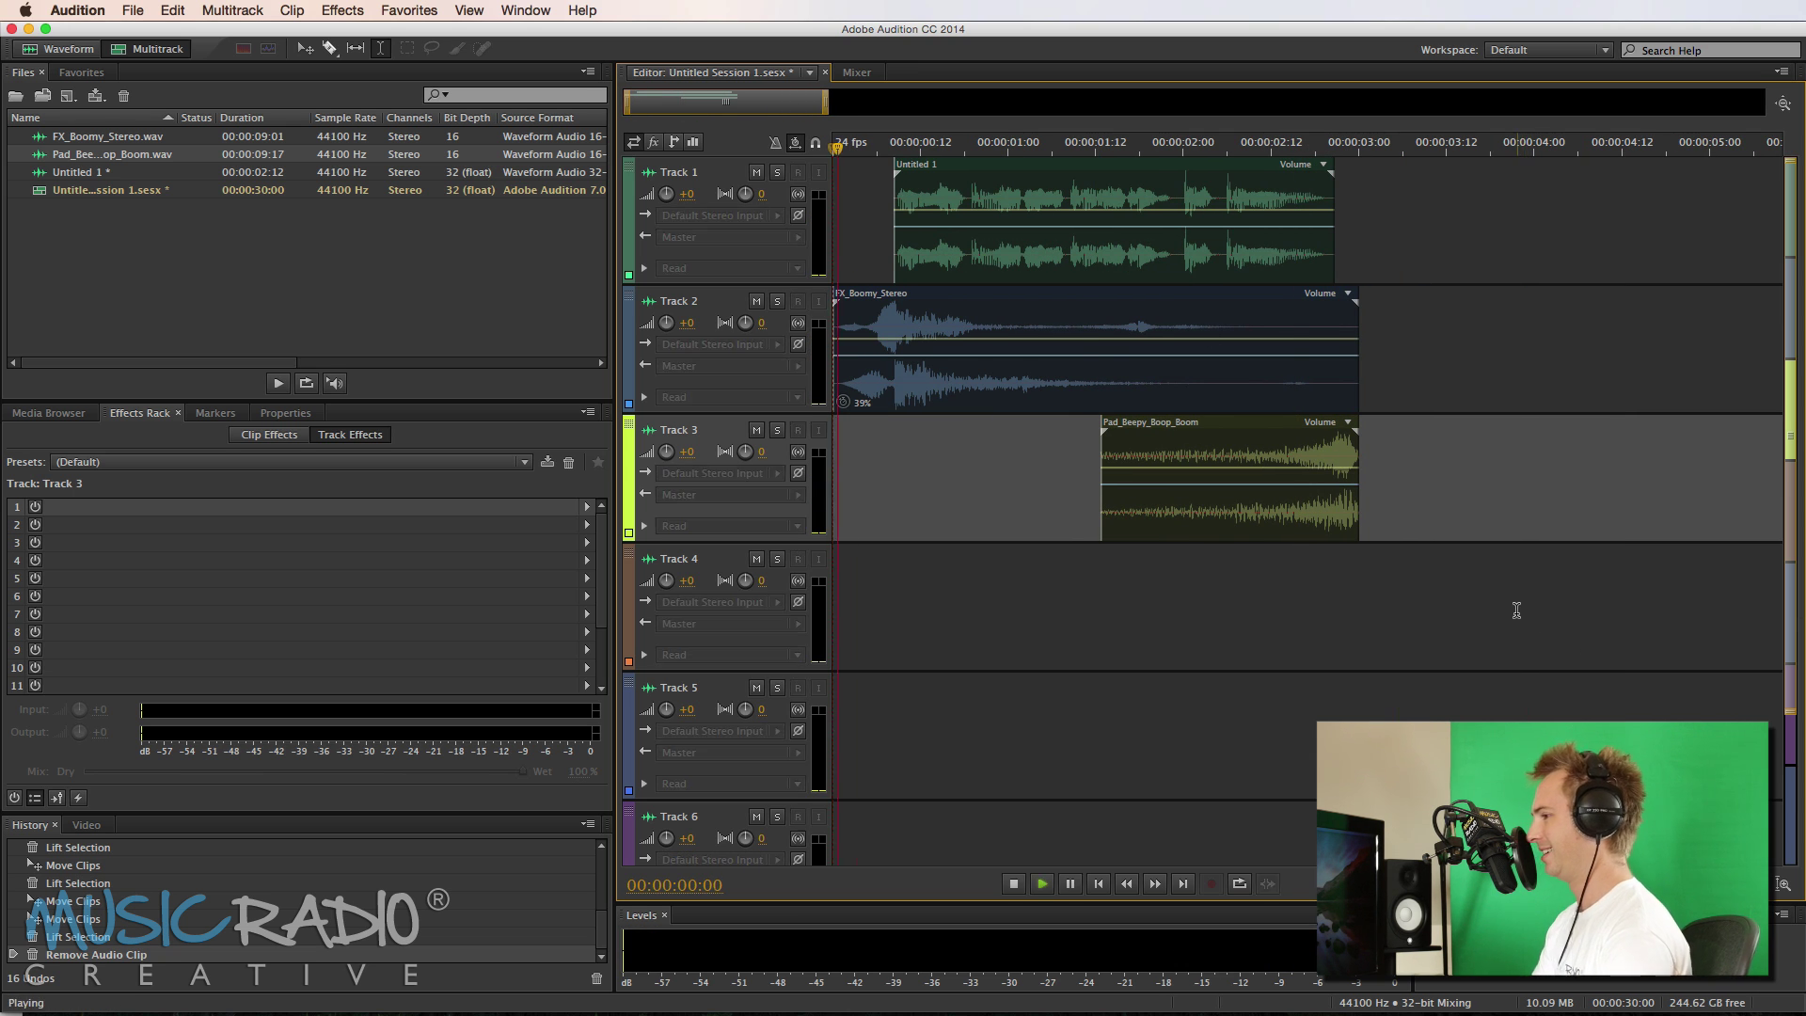
{"action": "key", "text": "space"}
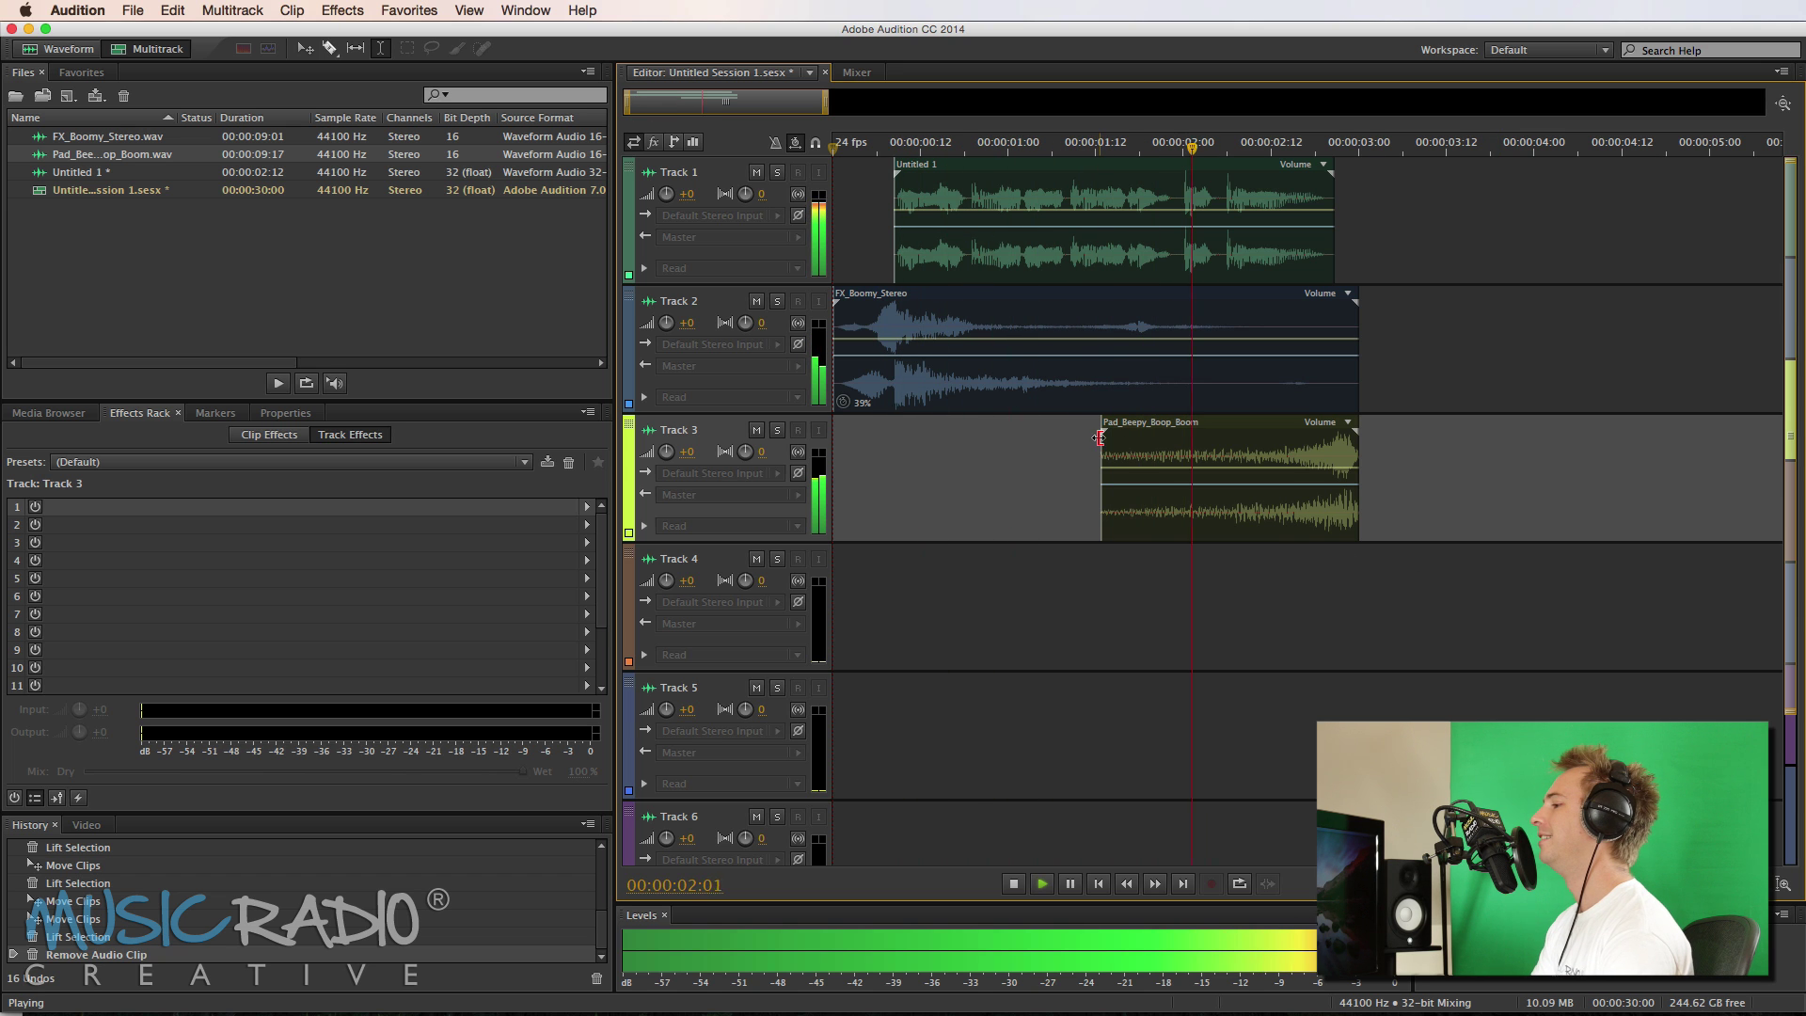
{"action": "key", "text": "space"}
- Fade in the Pad_Beepy_Boop_Boom clip over most of its length and preview it
{"action": "left_click_drag", "start_coordinate": [1102, 439], "coordinate": [1320, 485]}
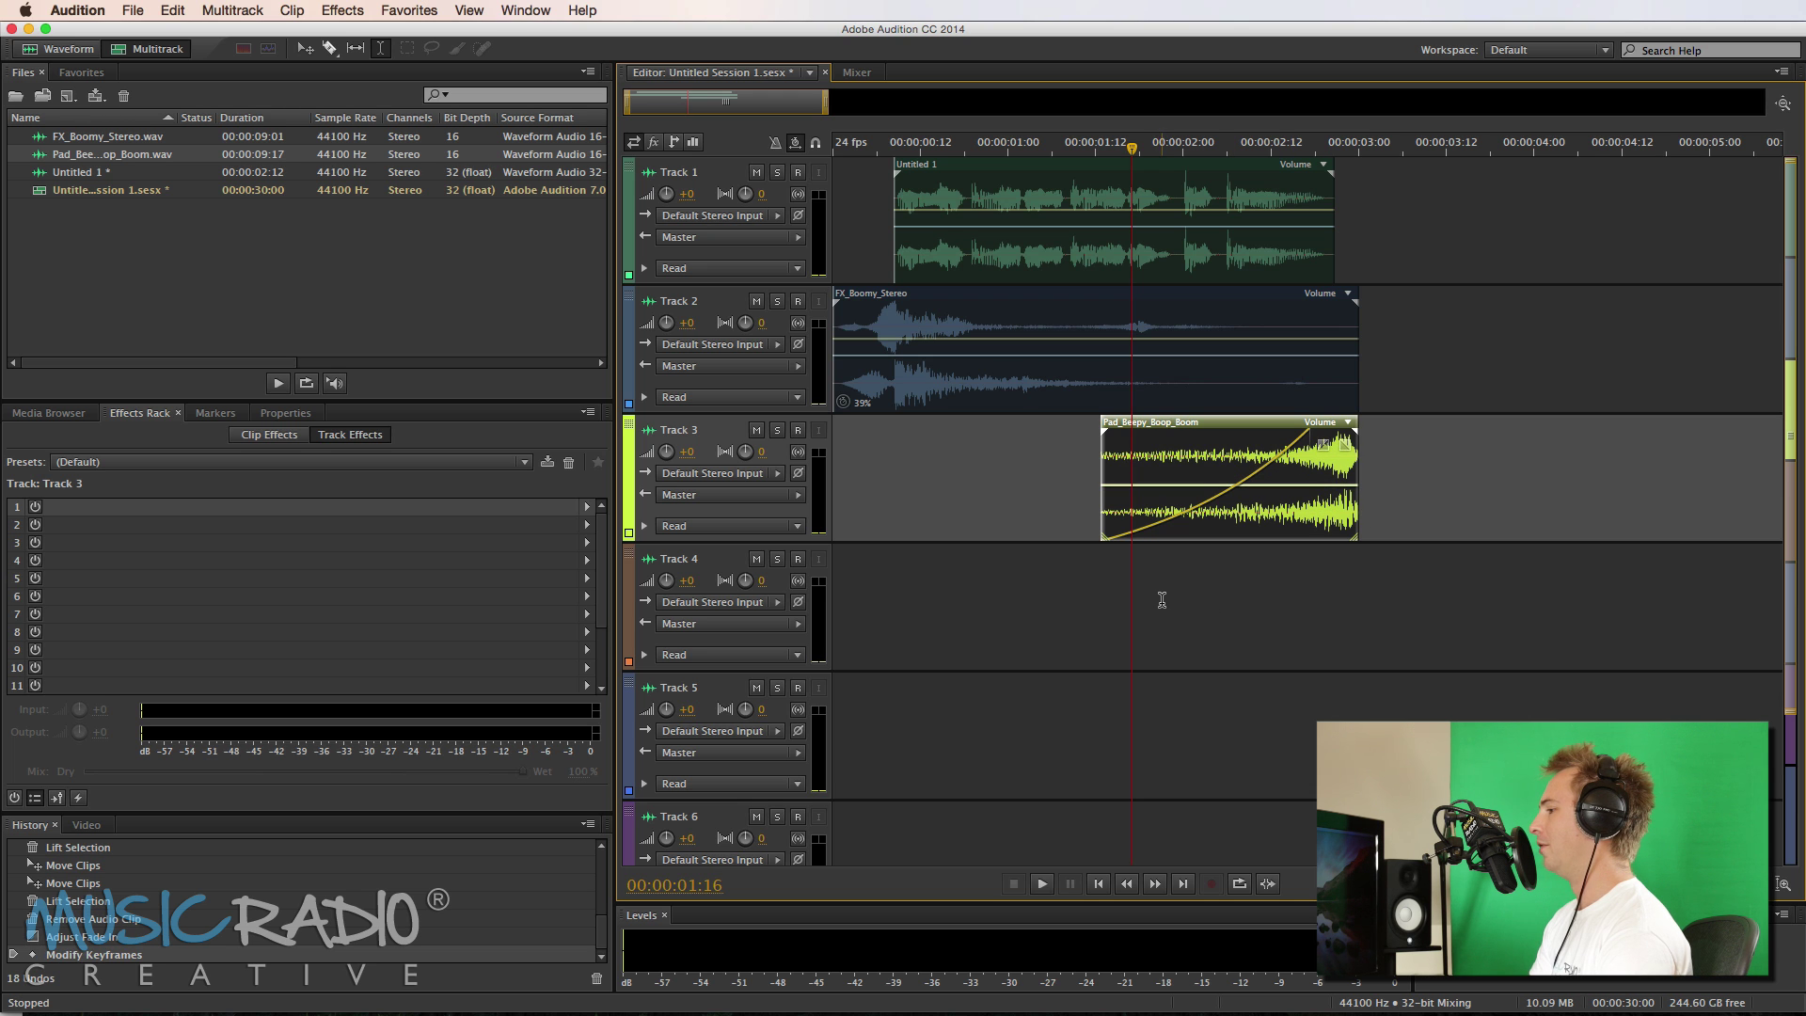
{"action": "key", "text": "space"}
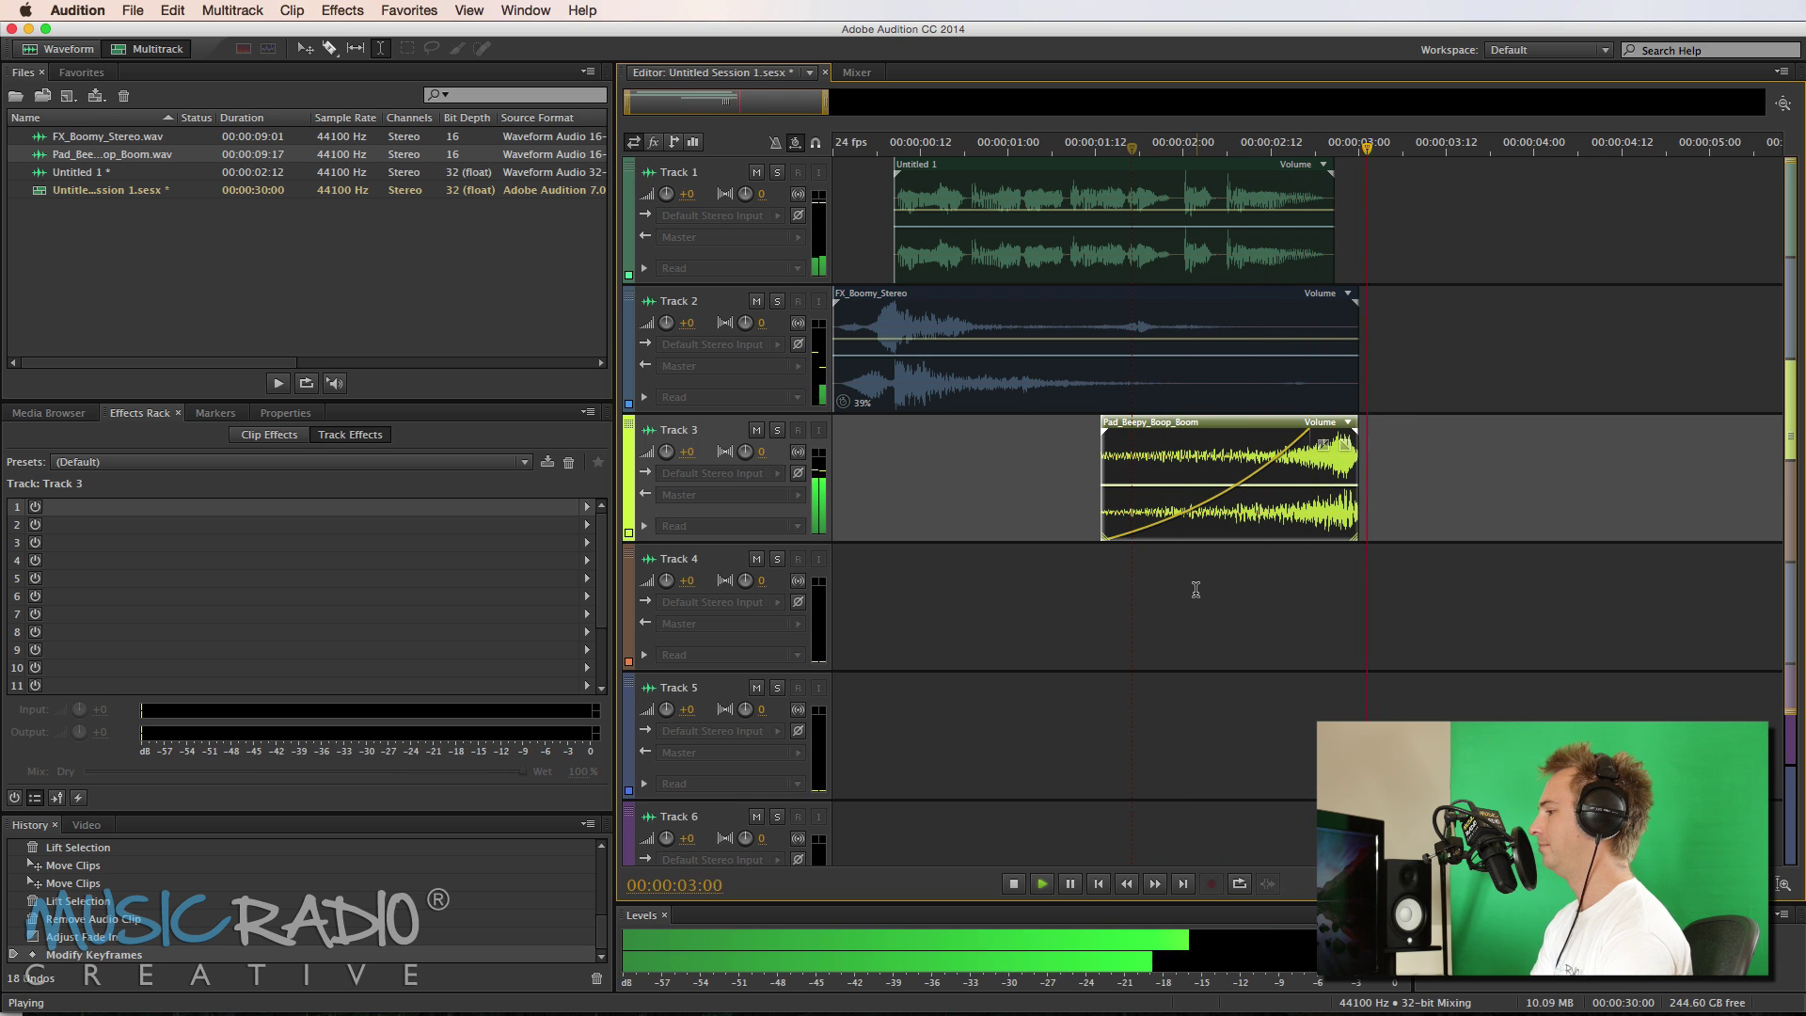
{"action": "key", "text": "space"}
- Mix the entire multitrack session down to a new file
{"action": "left_click", "coordinate": [227, 13]}
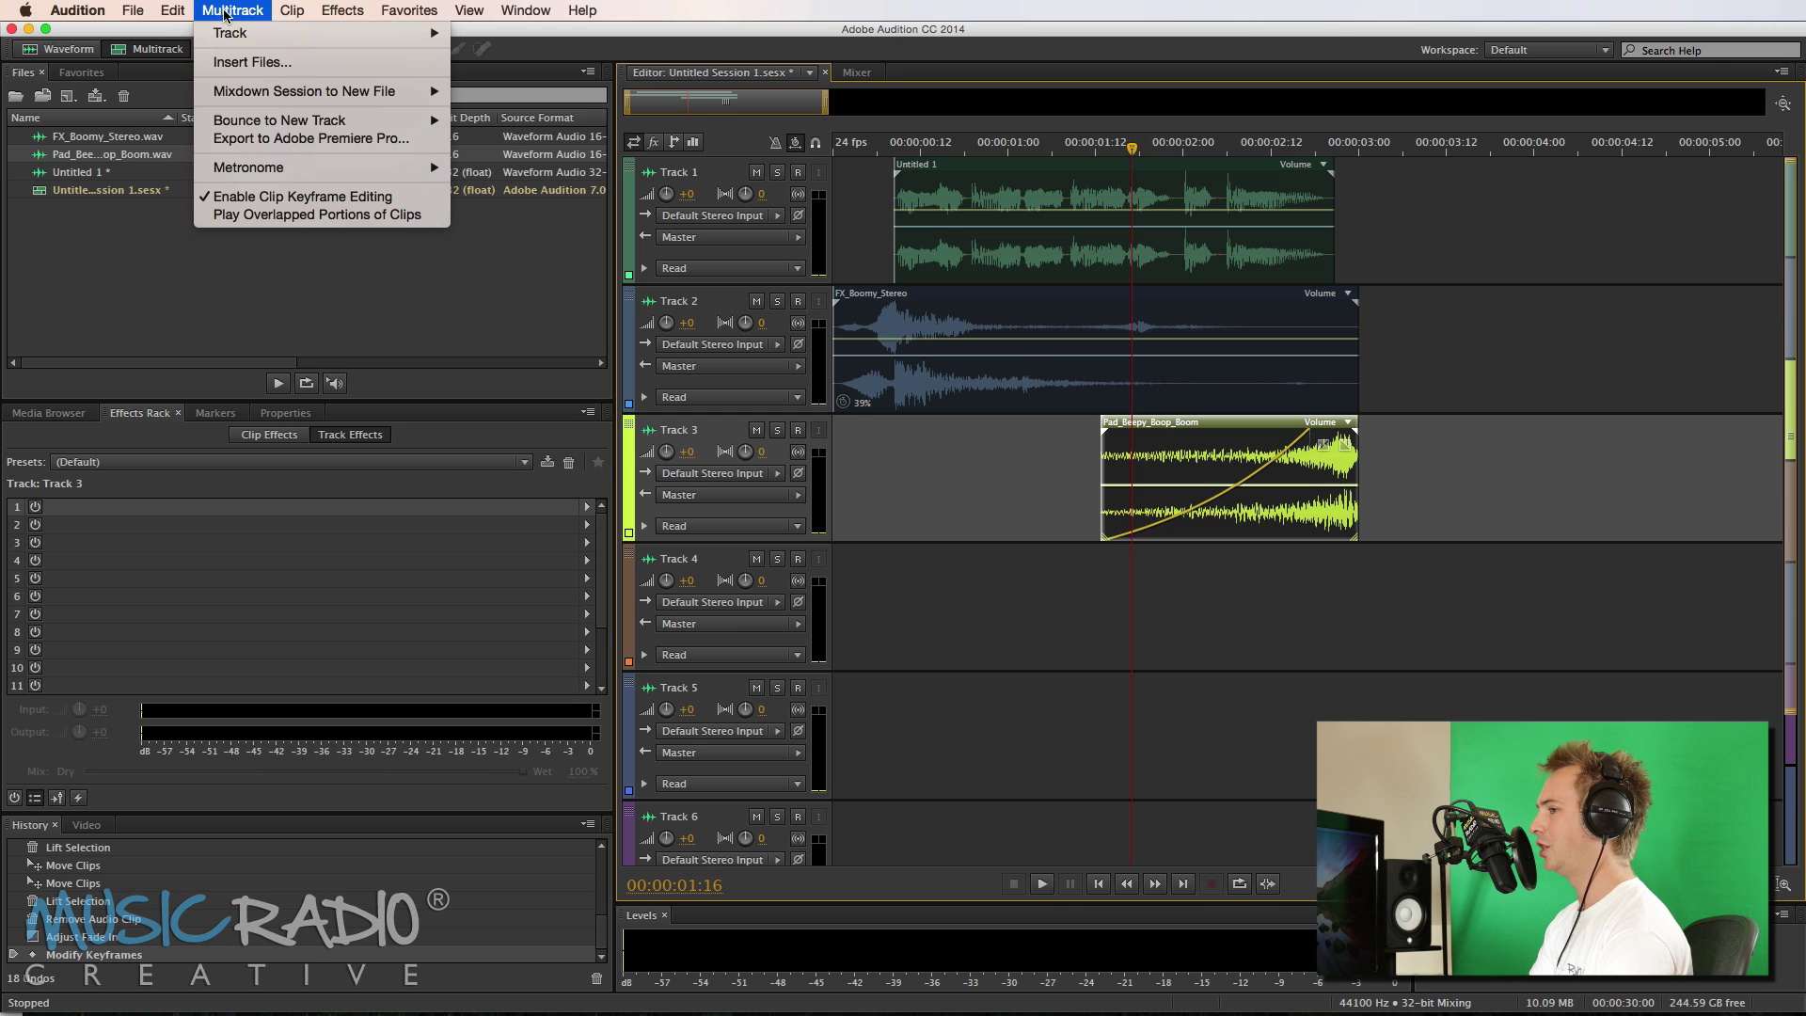
{"action": "mouse_move", "coordinate": [322, 94]}
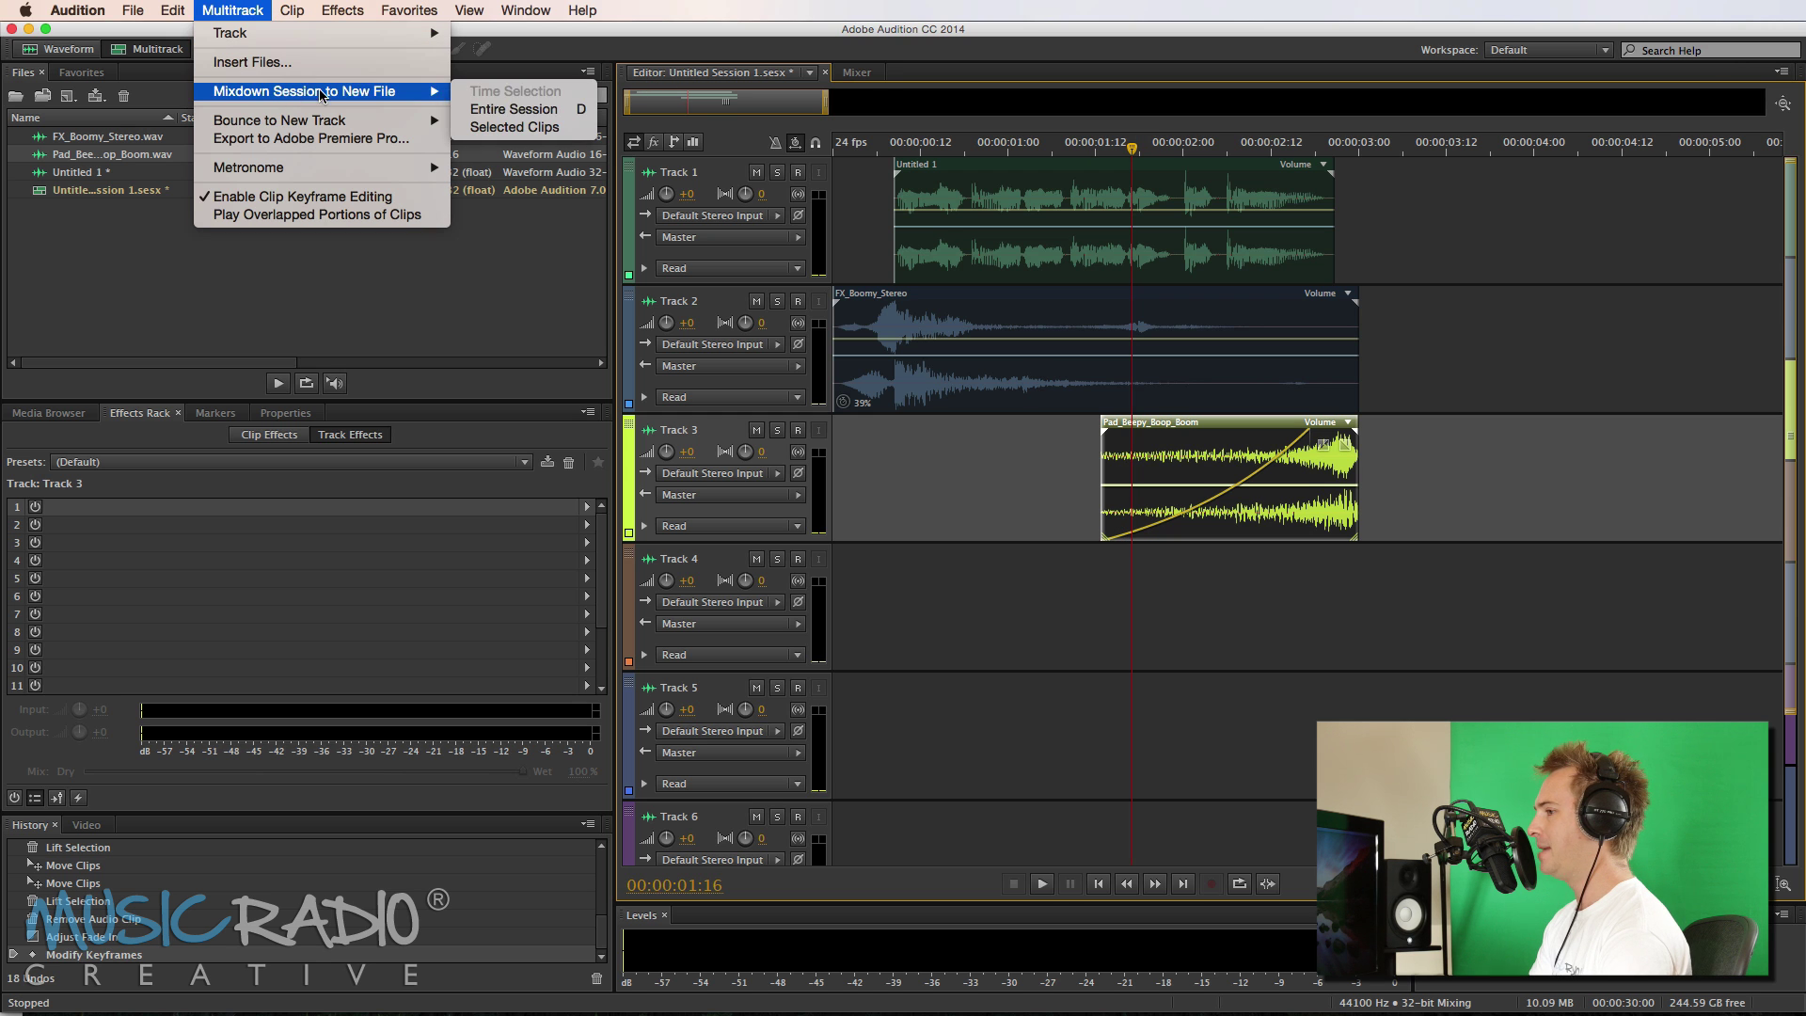
{"action": "left_click", "coordinate": [489, 106]}
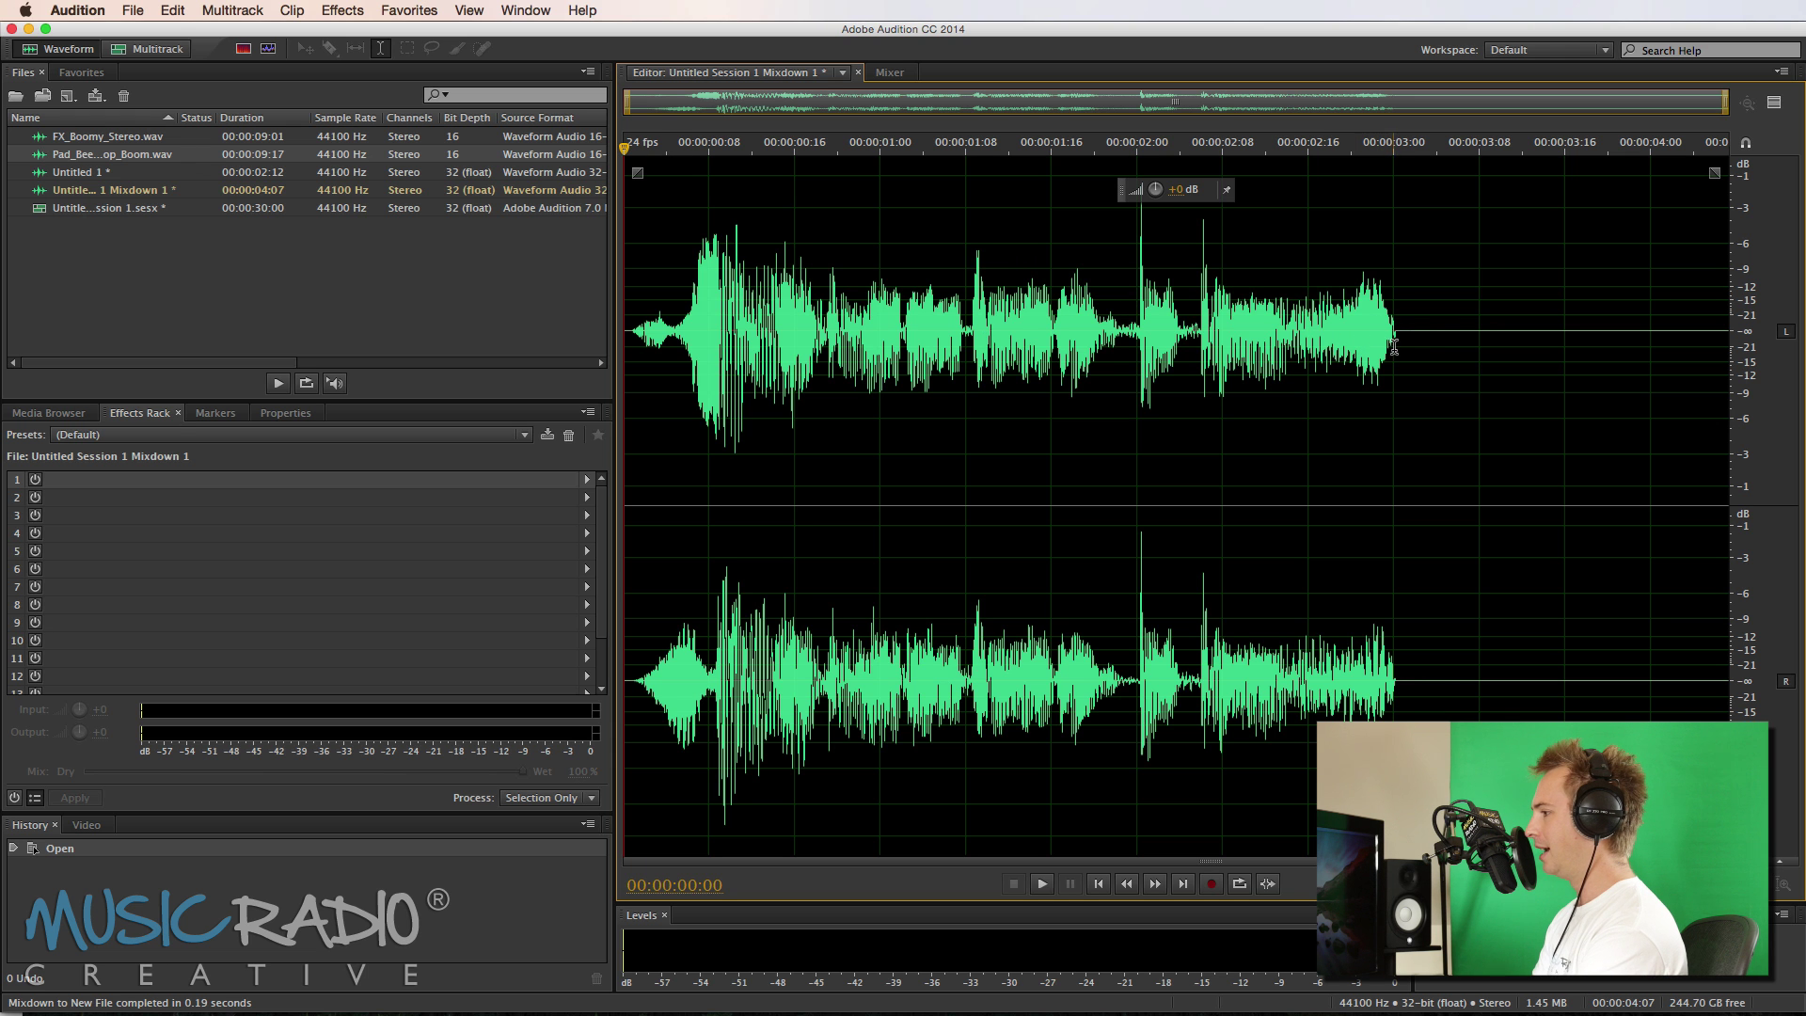
- Delete the mixdown audio beyond the 3-second mark
{"action": "left_click_drag", "start_coordinate": [1394, 346], "coordinate": [1745, 356]}
{"action": "scroll", "coordinate": [1398, 150], "scroll_direction": "up", "scroll_amount": 5}
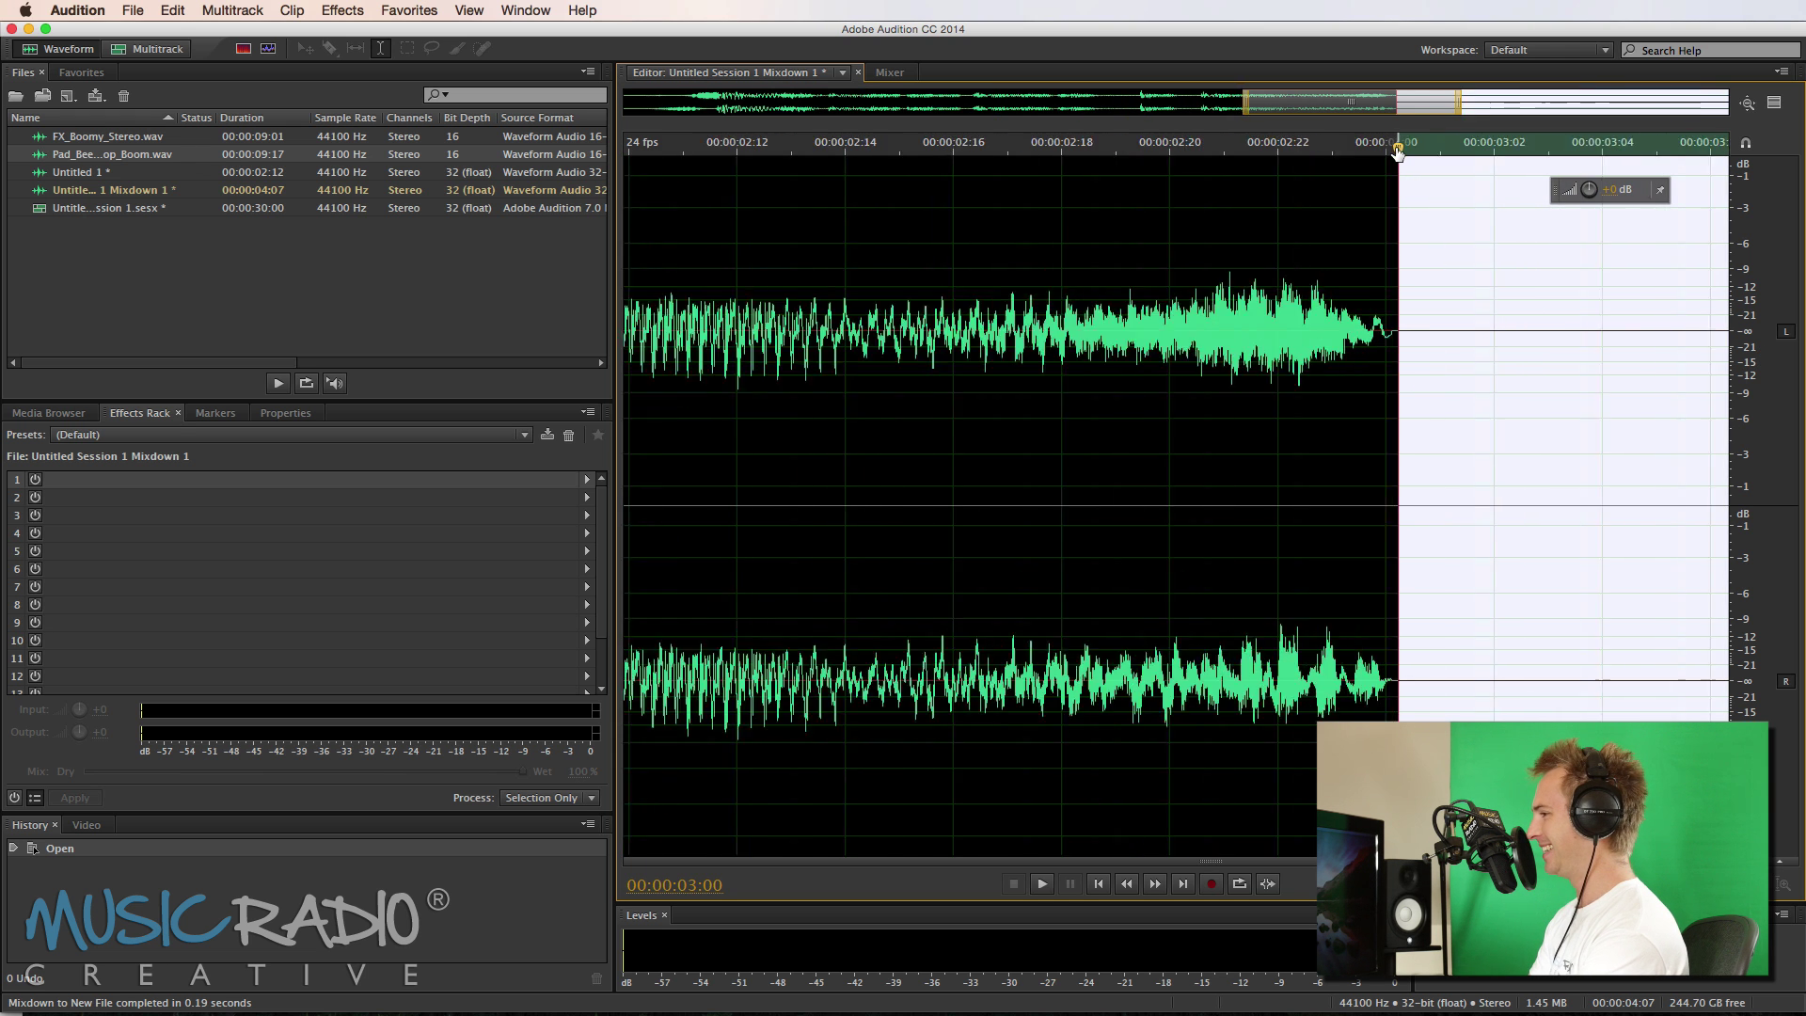
{"action": "scroll", "coordinate": [1398, 151], "scroll_direction": "up", "scroll_amount": 4}
{"action": "key", "text": "Delete"}
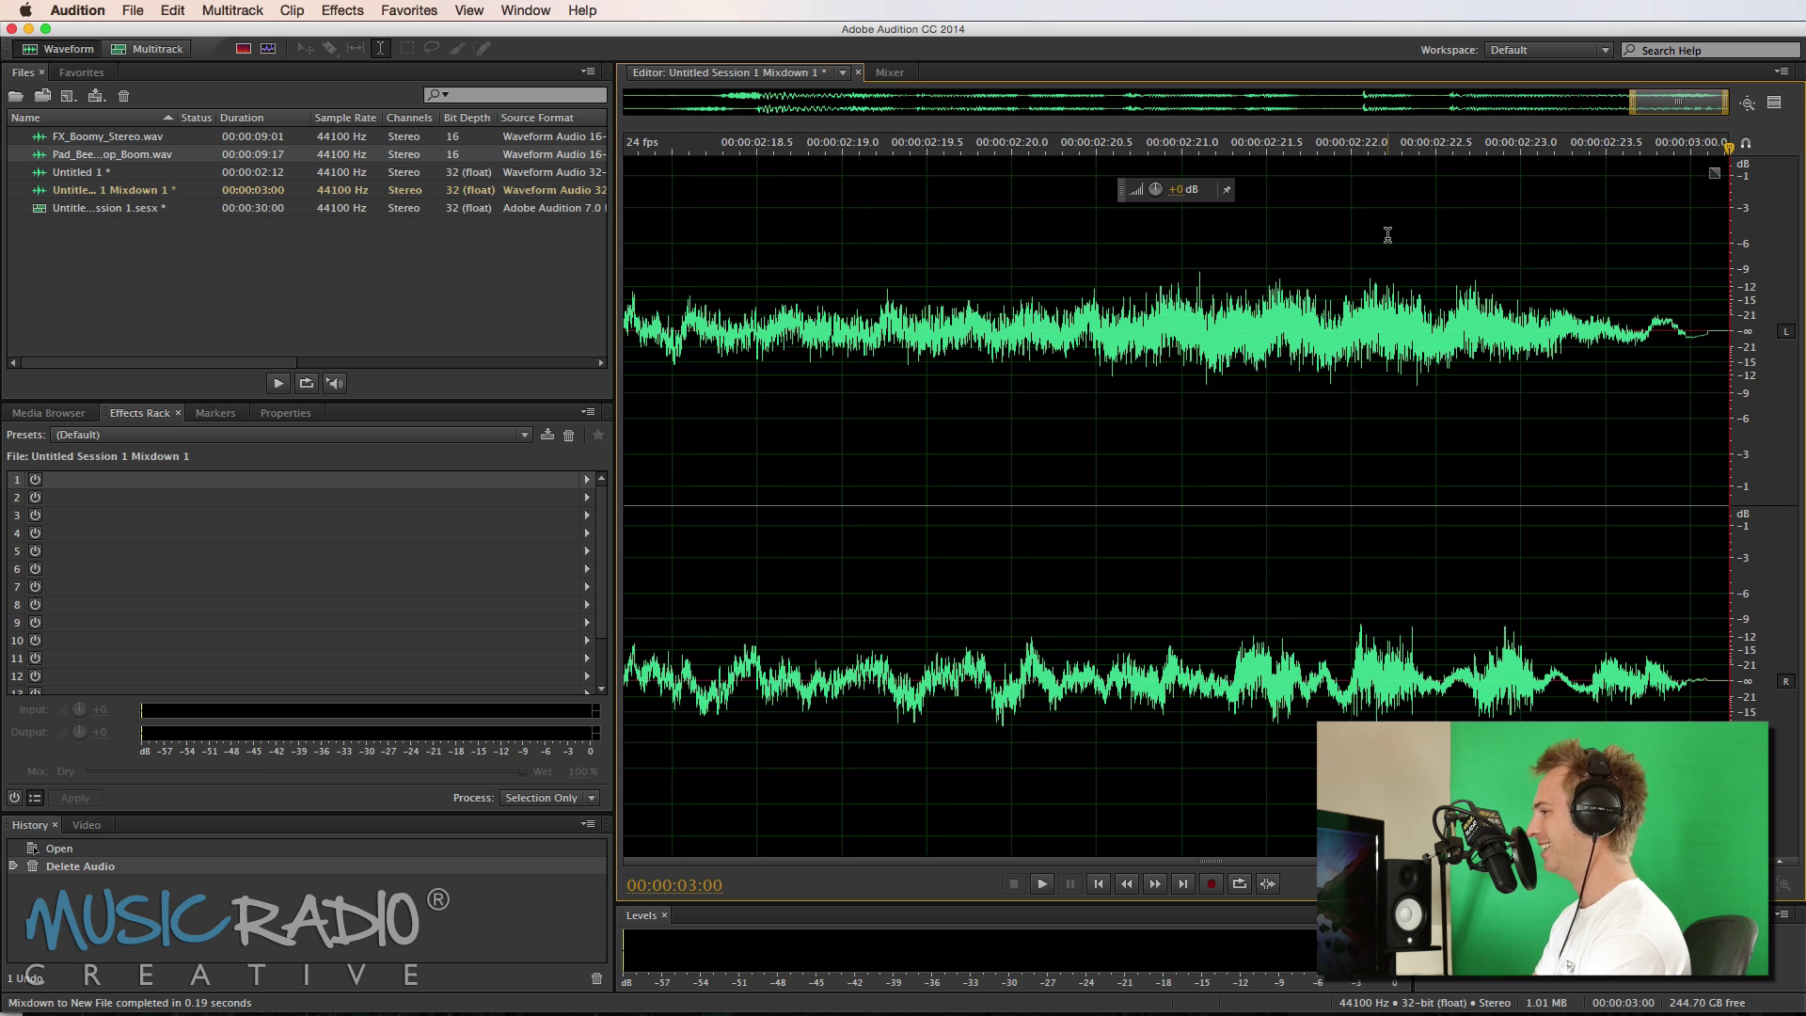
{"action": "scroll", "coordinate": [1388, 235], "scroll_direction": "down", "scroll_amount": 10}
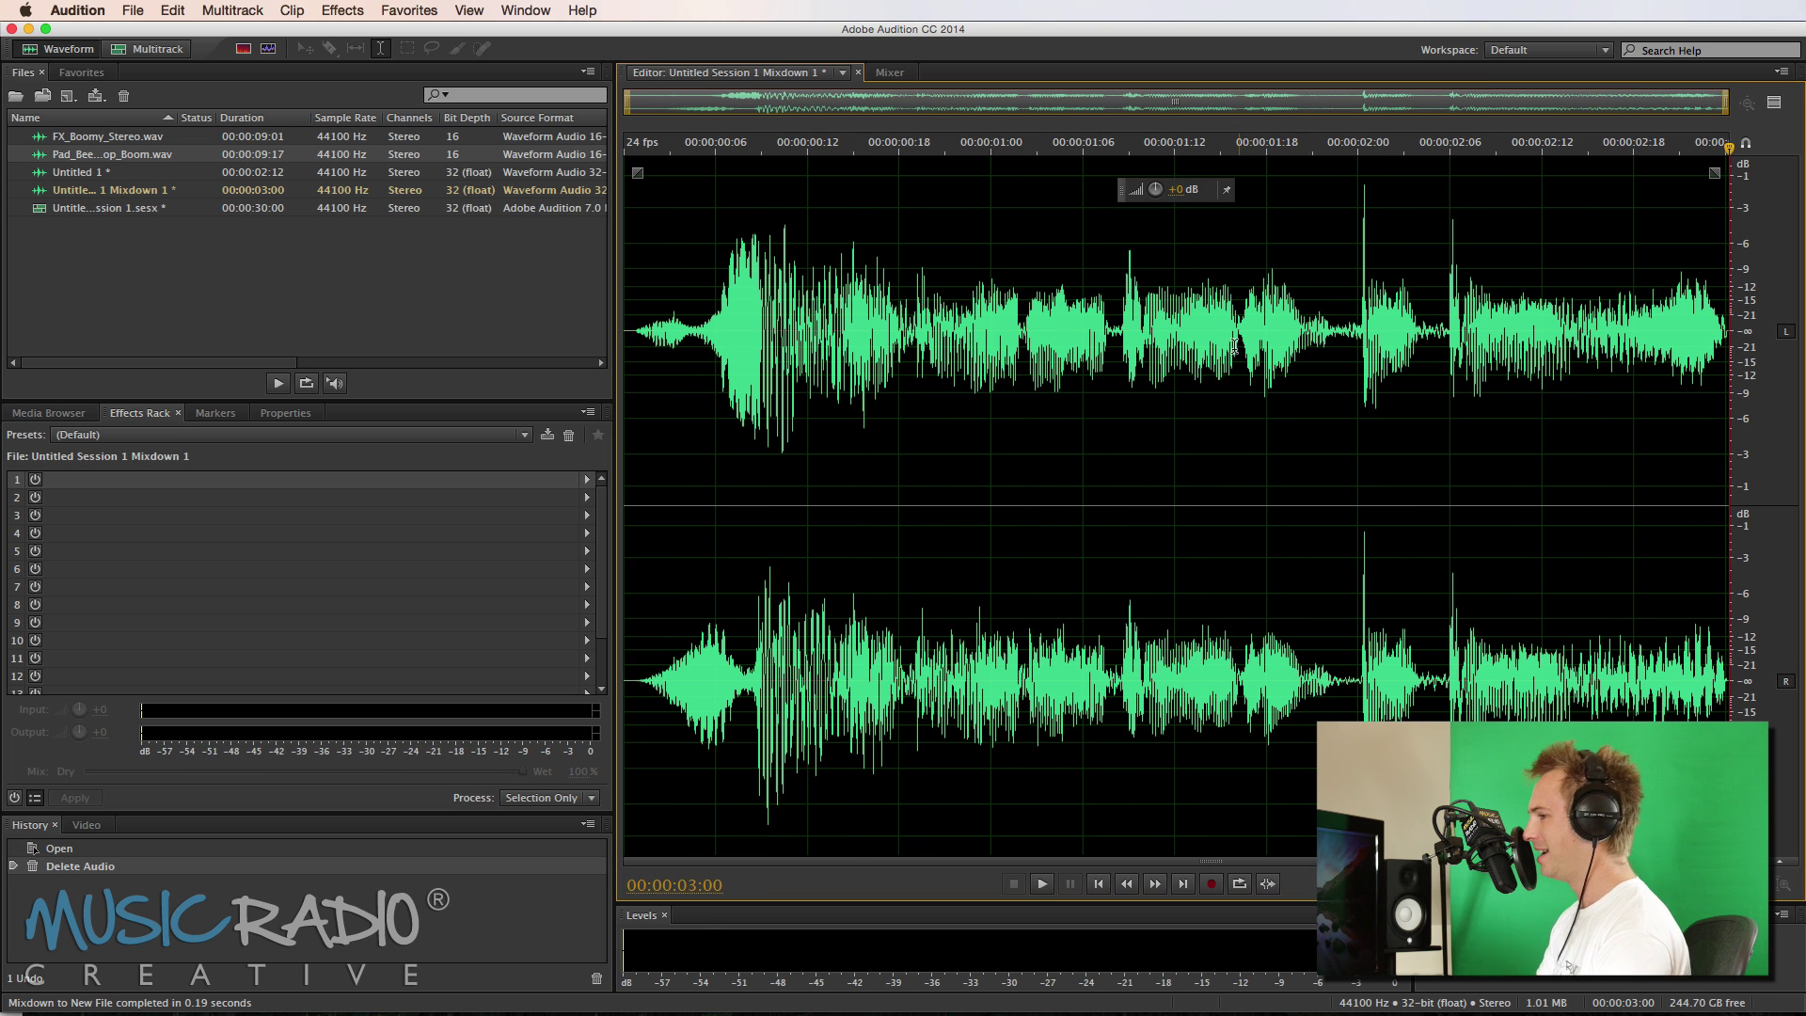
- Save the mixdown as Branding Intro Audio.wav and return to Premiere Pro
{"action": "key", "text": "super+shift+s"}
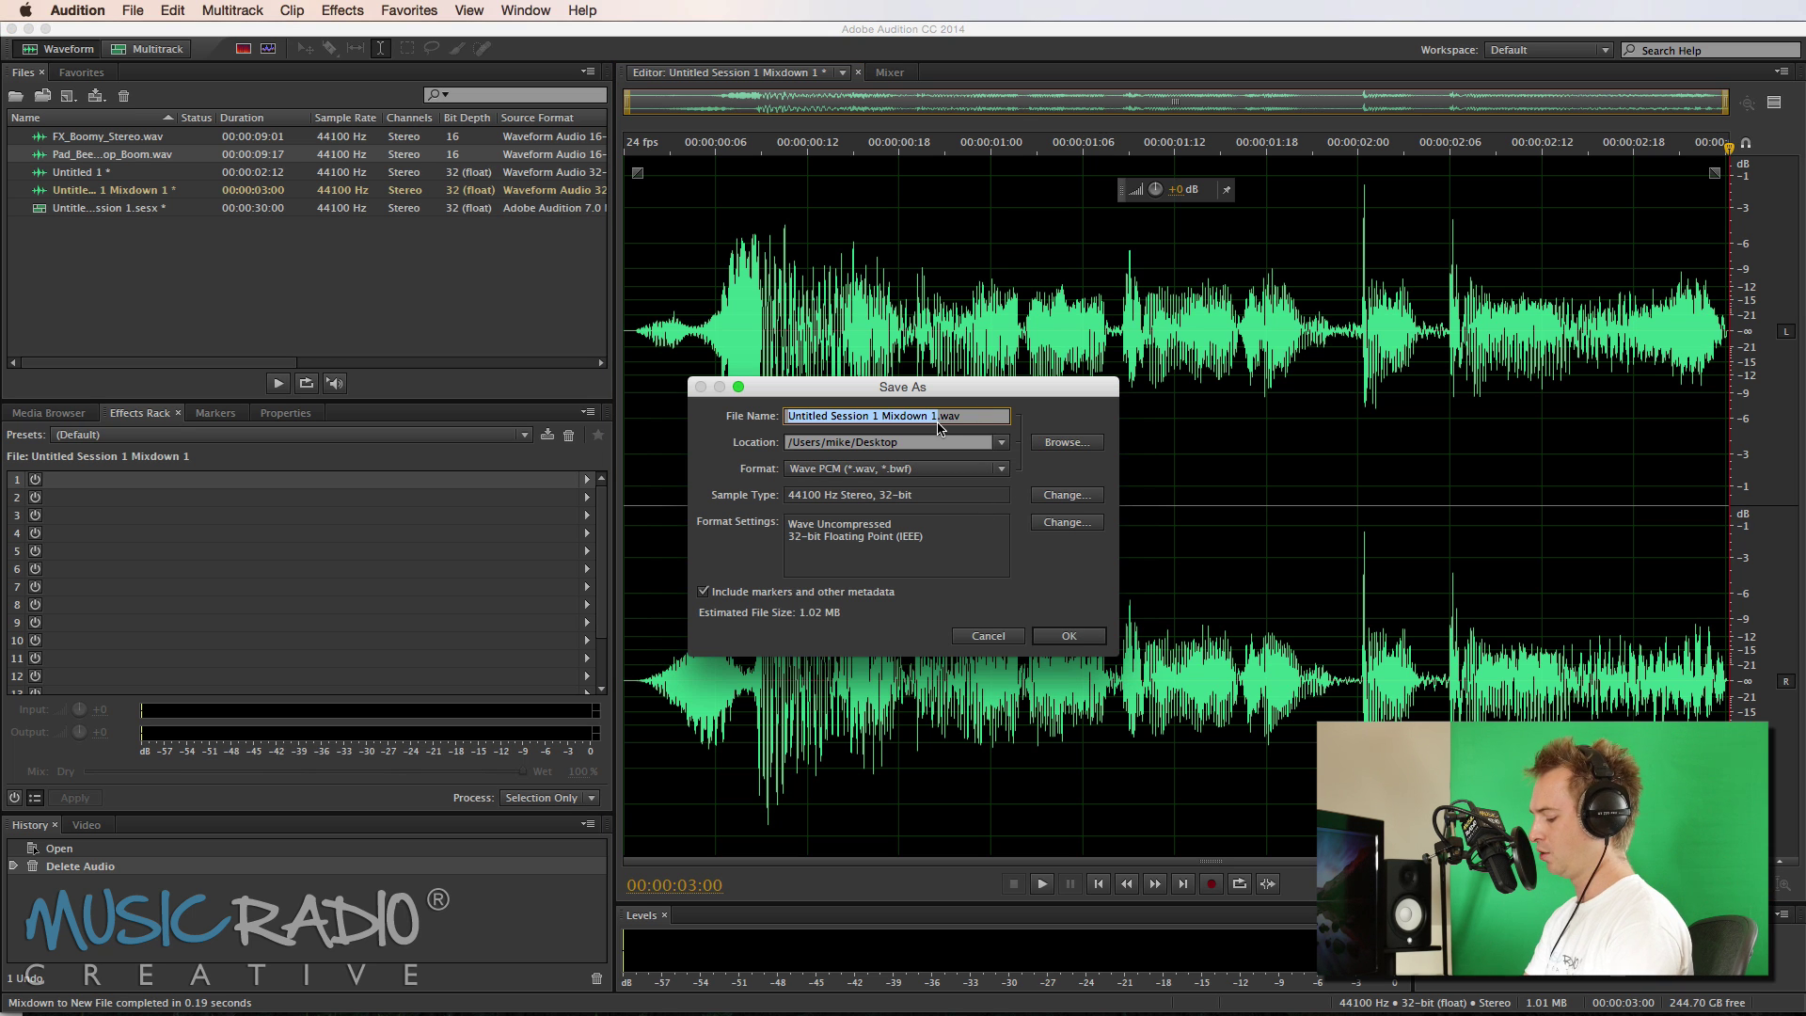
{"action": "type", "text": "Branding Intro Audio"}
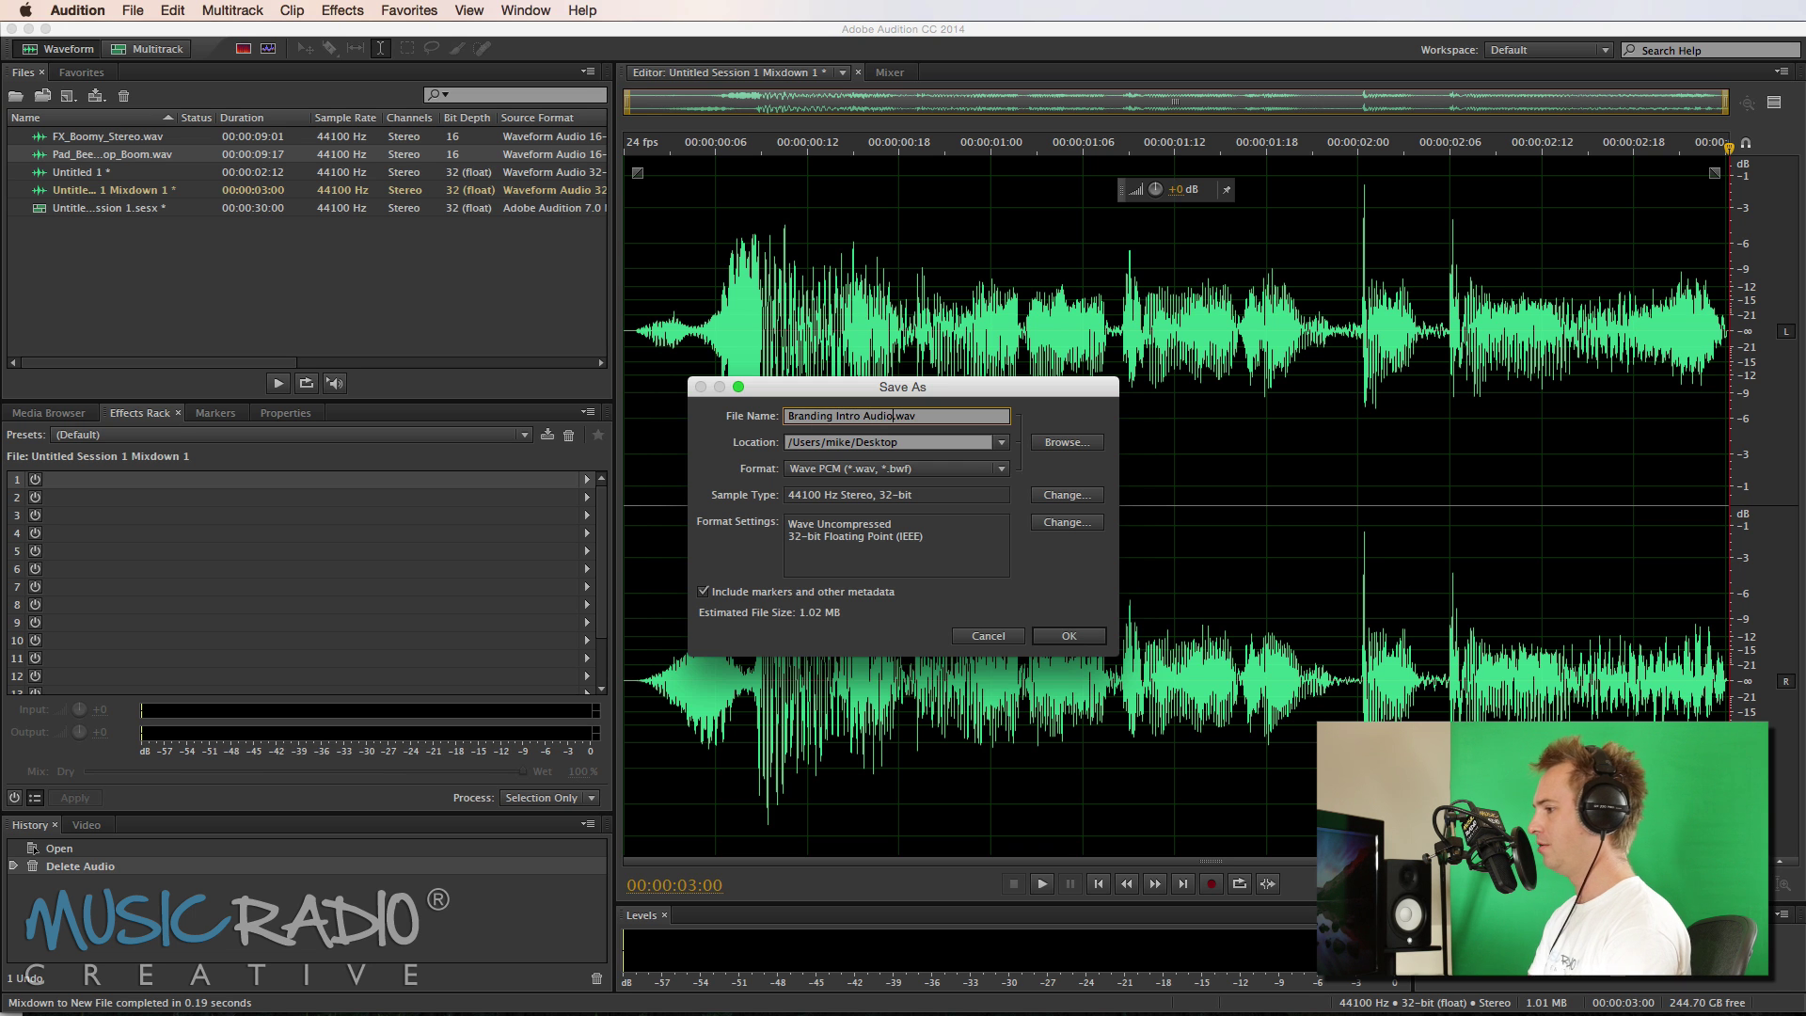
{"action": "key", "text": "Return"}
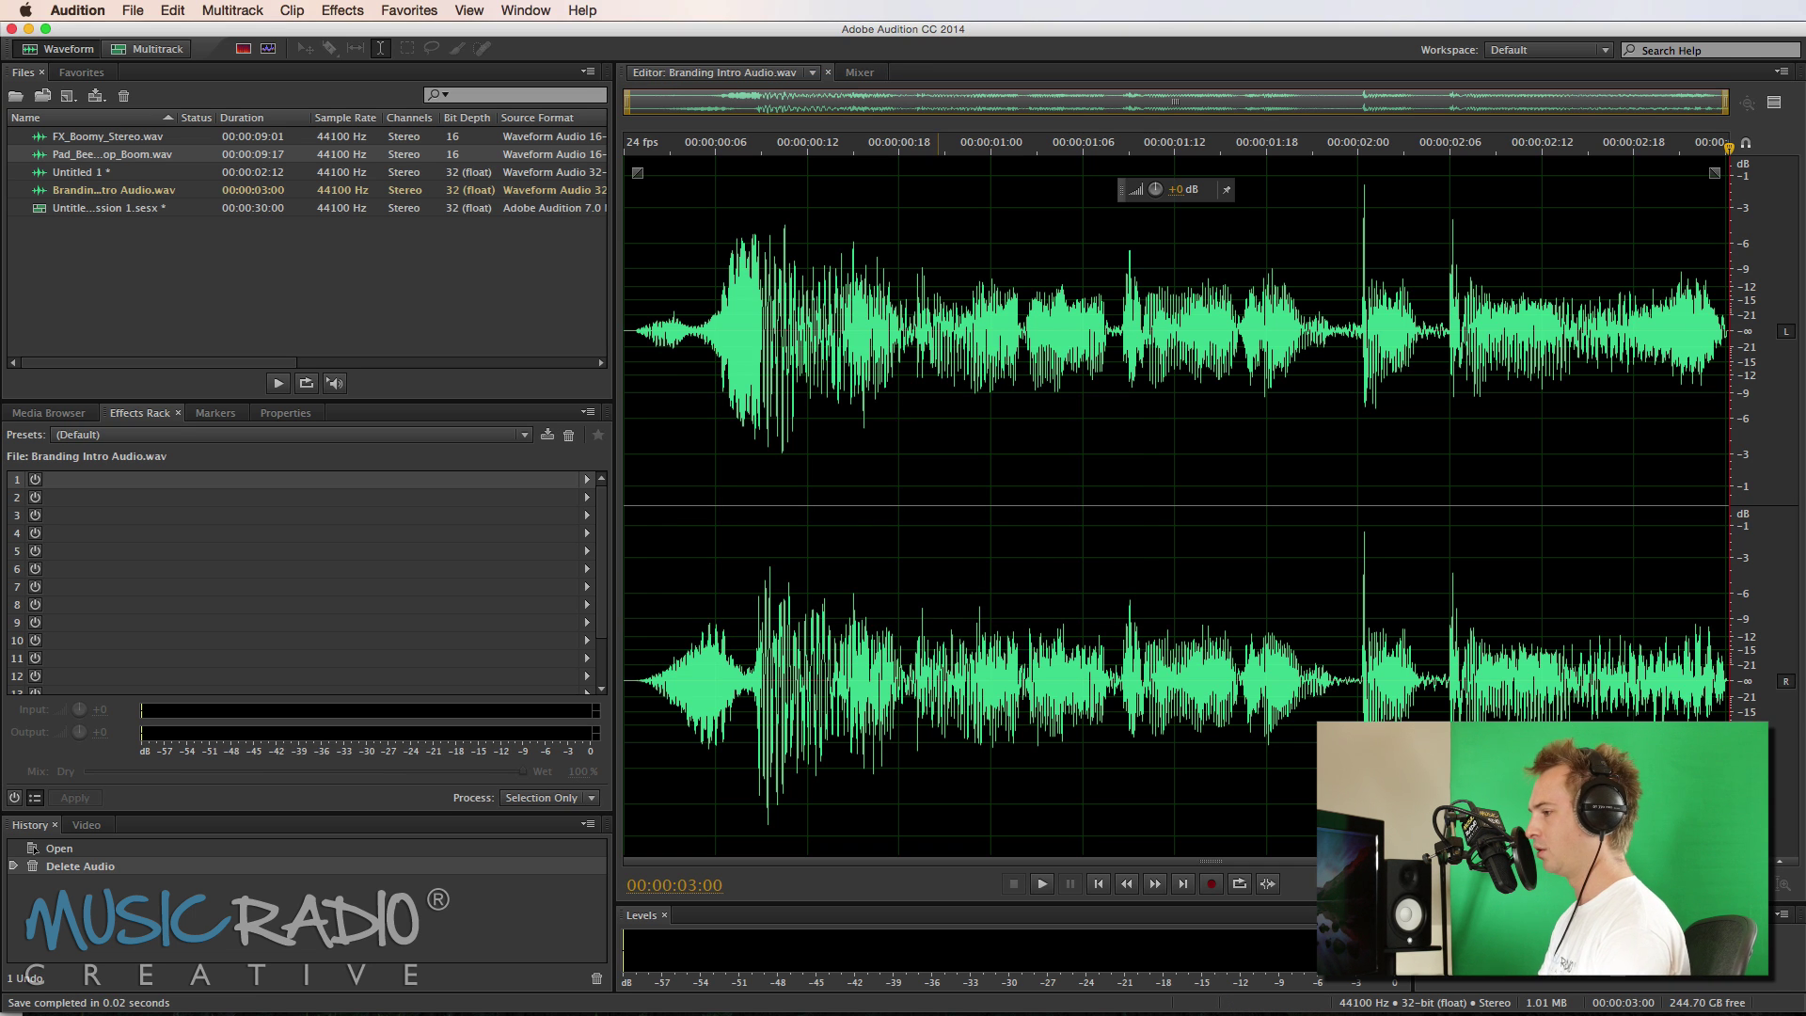
{"action": "key", "text": "super+Tab"}
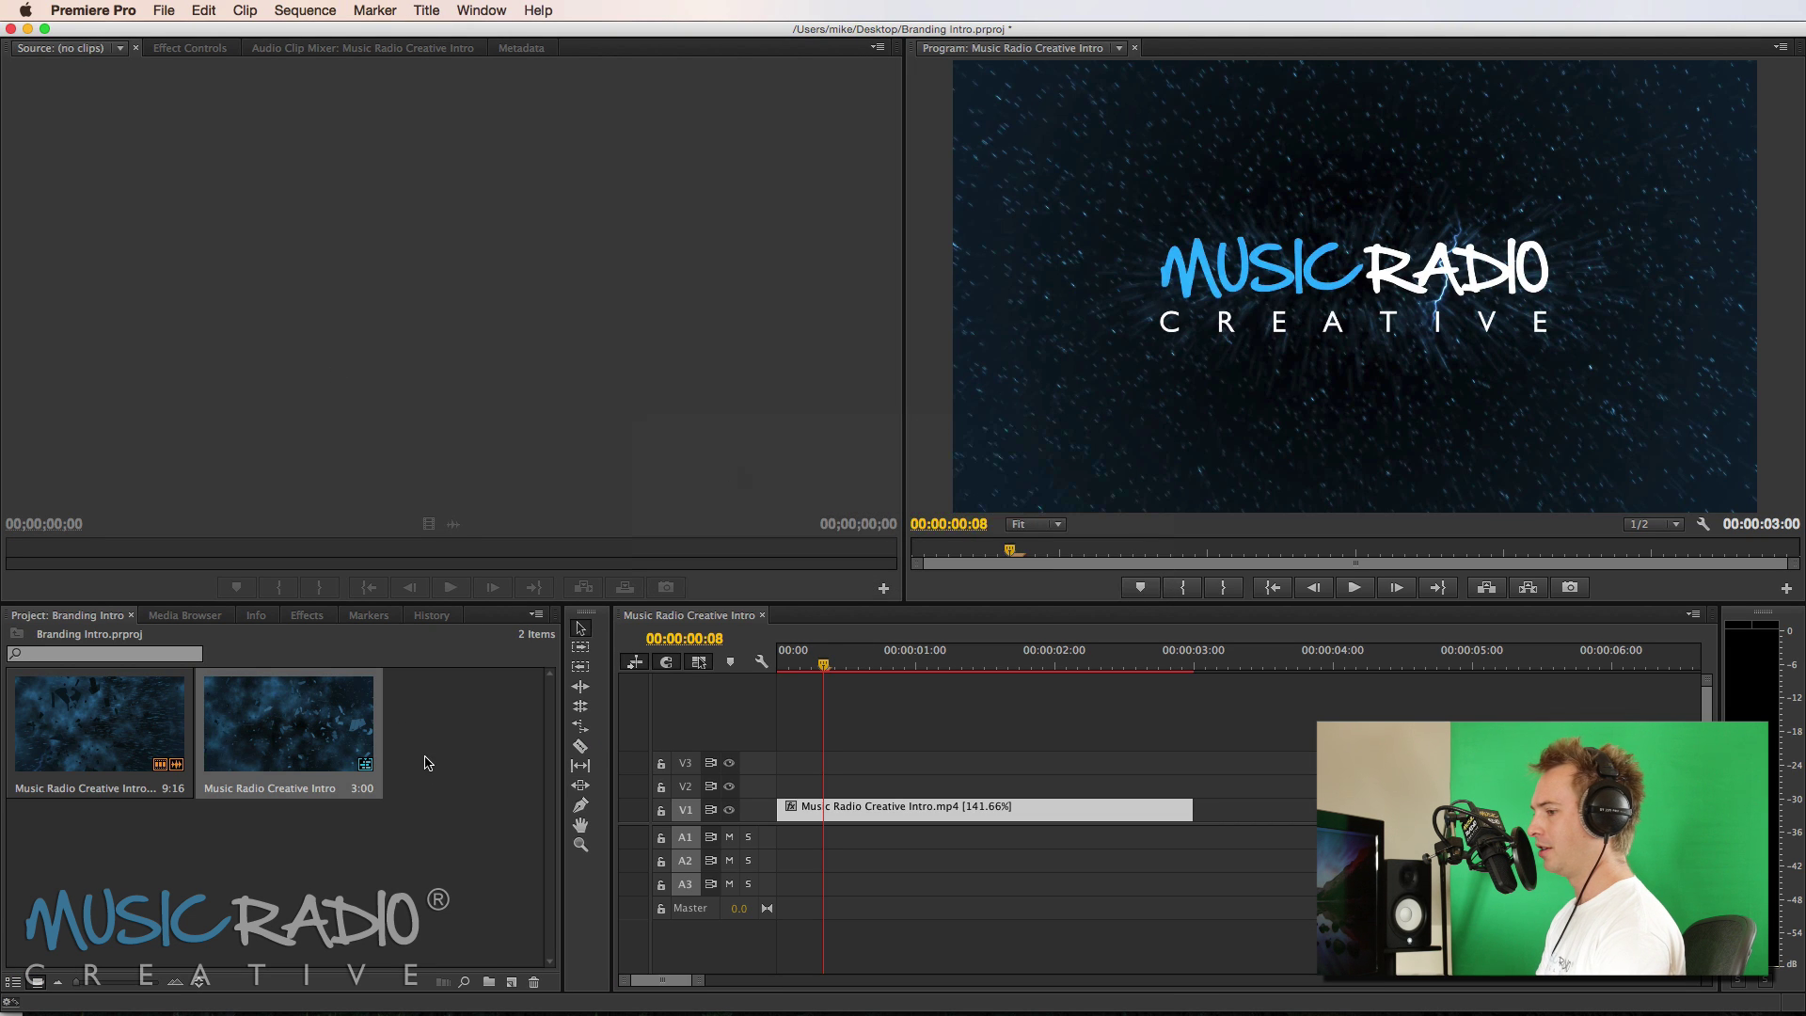
- Import Branding Intro Audio.wav into the Premiere project
{"action": "left_click", "coordinate": [165, 11]}
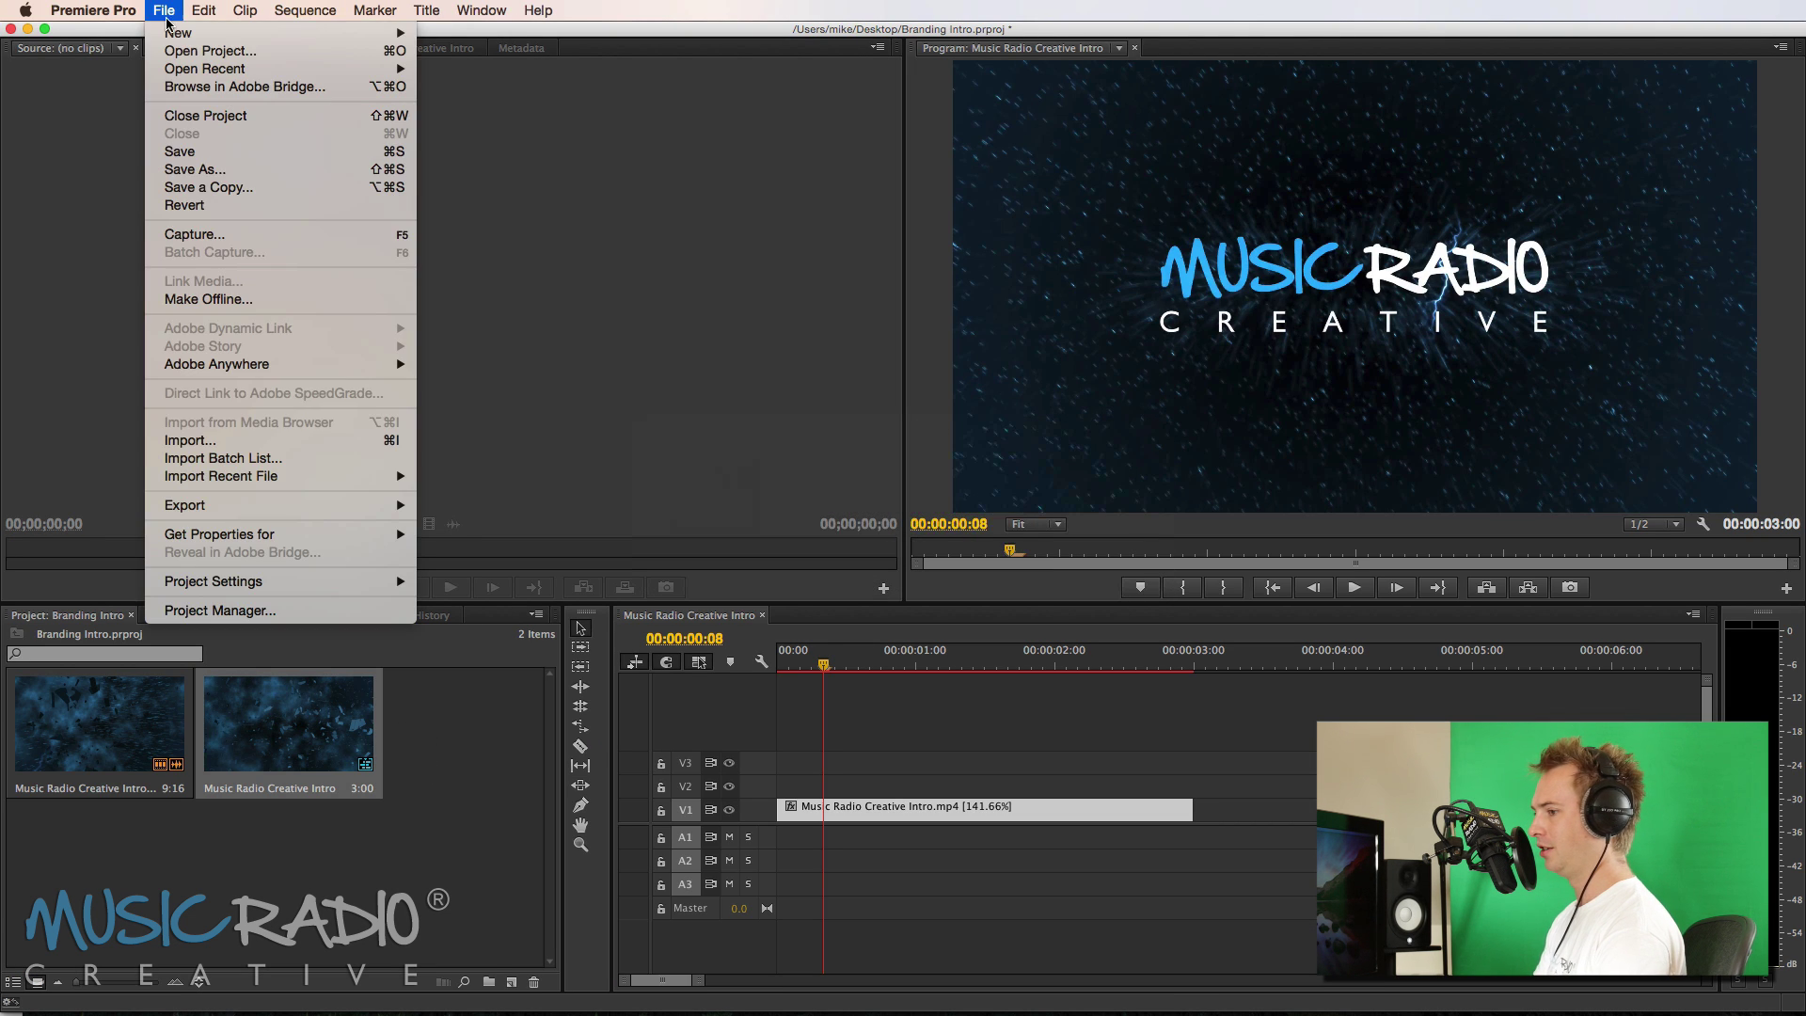
{"action": "left_click", "coordinate": [229, 437]}
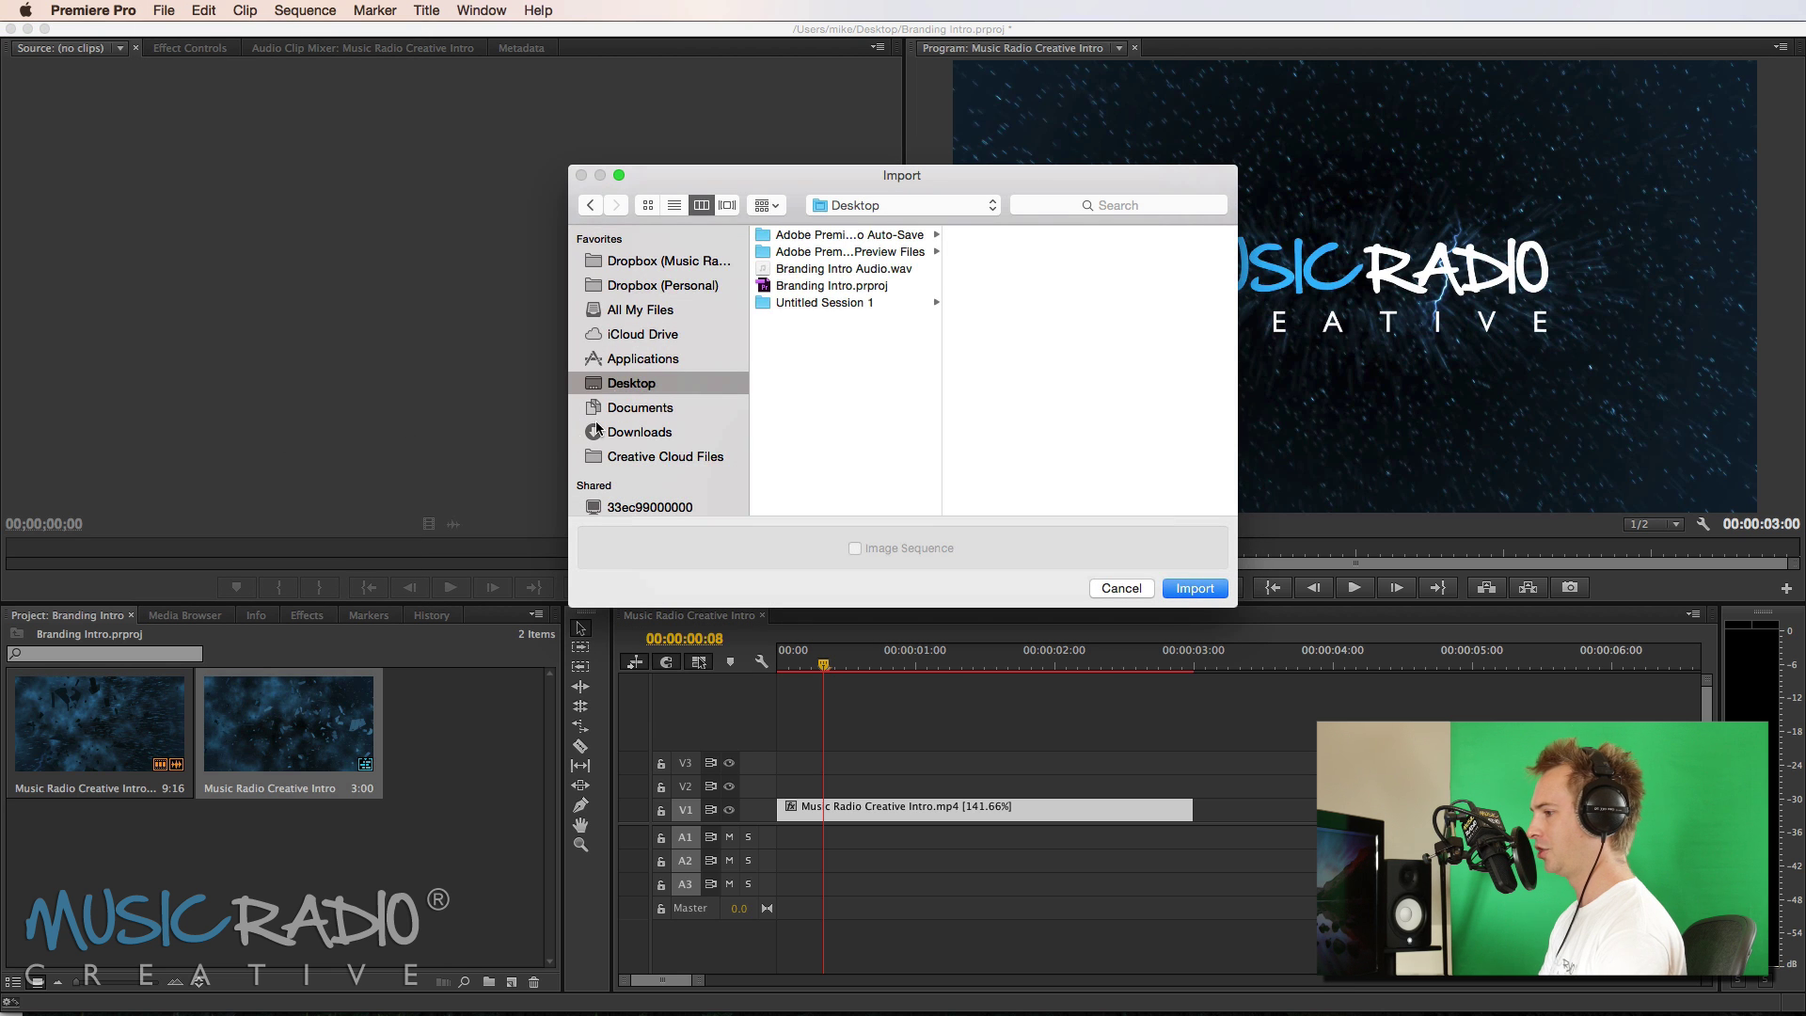
{"action": "double_click", "coordinate": [827, 271]}
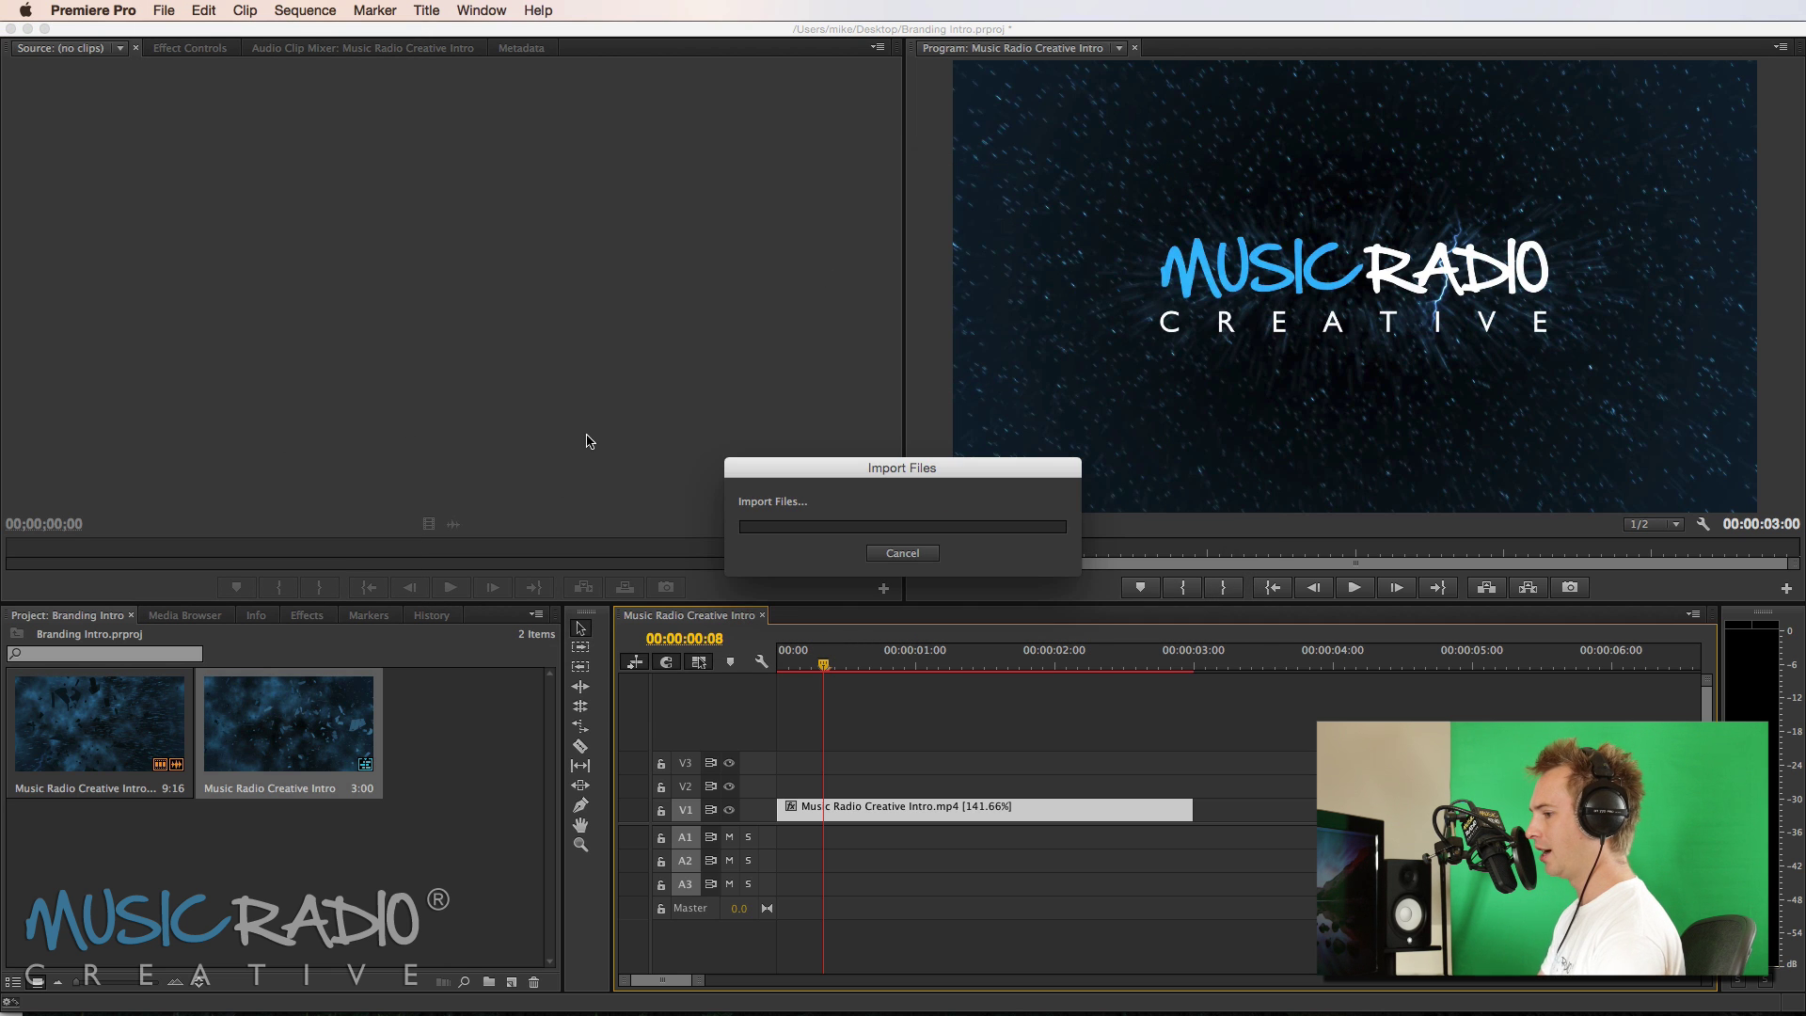
- Place the audio on track A1 under the intro clip and preview from the start
{"action": "left_click_drag", "start_coordinate": [447, 736], "coordinate": [785, 840]}
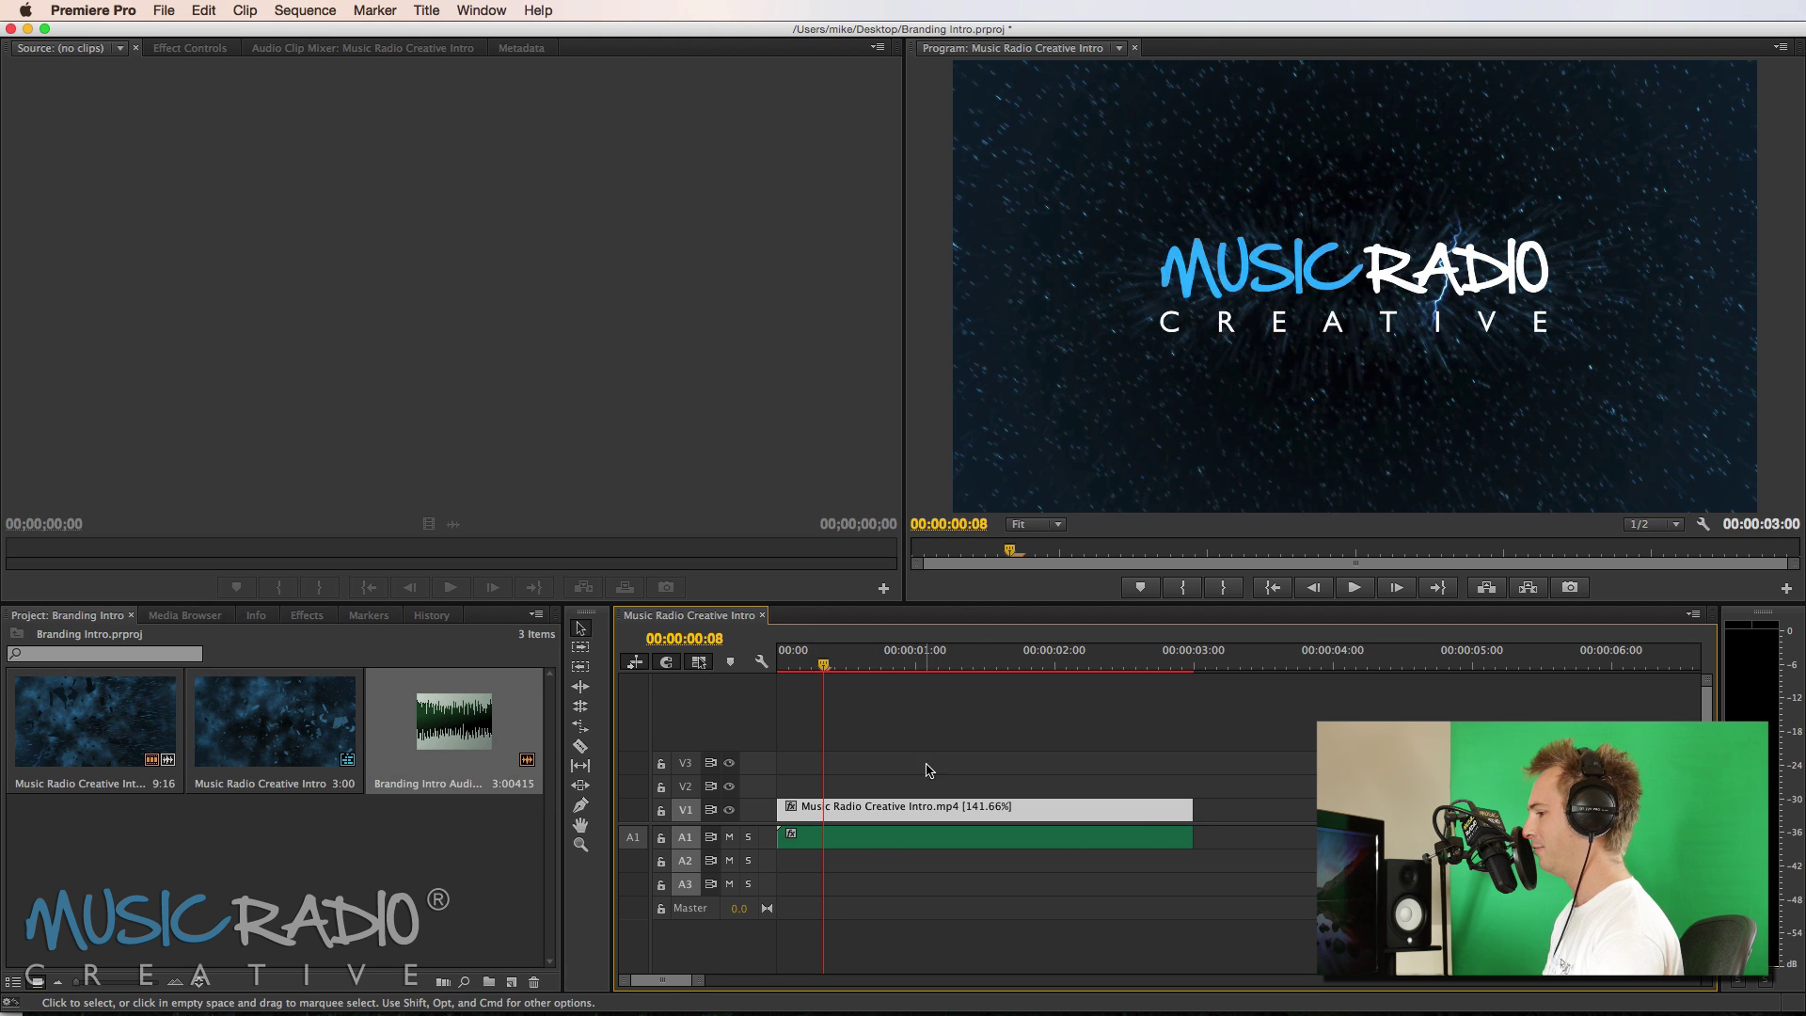
{"action": "left_click", "coordinate": [802, 667]}
{"action": "left_click_drag", "start_coordinate": [803, 667], "coordinate": [732, 666]}
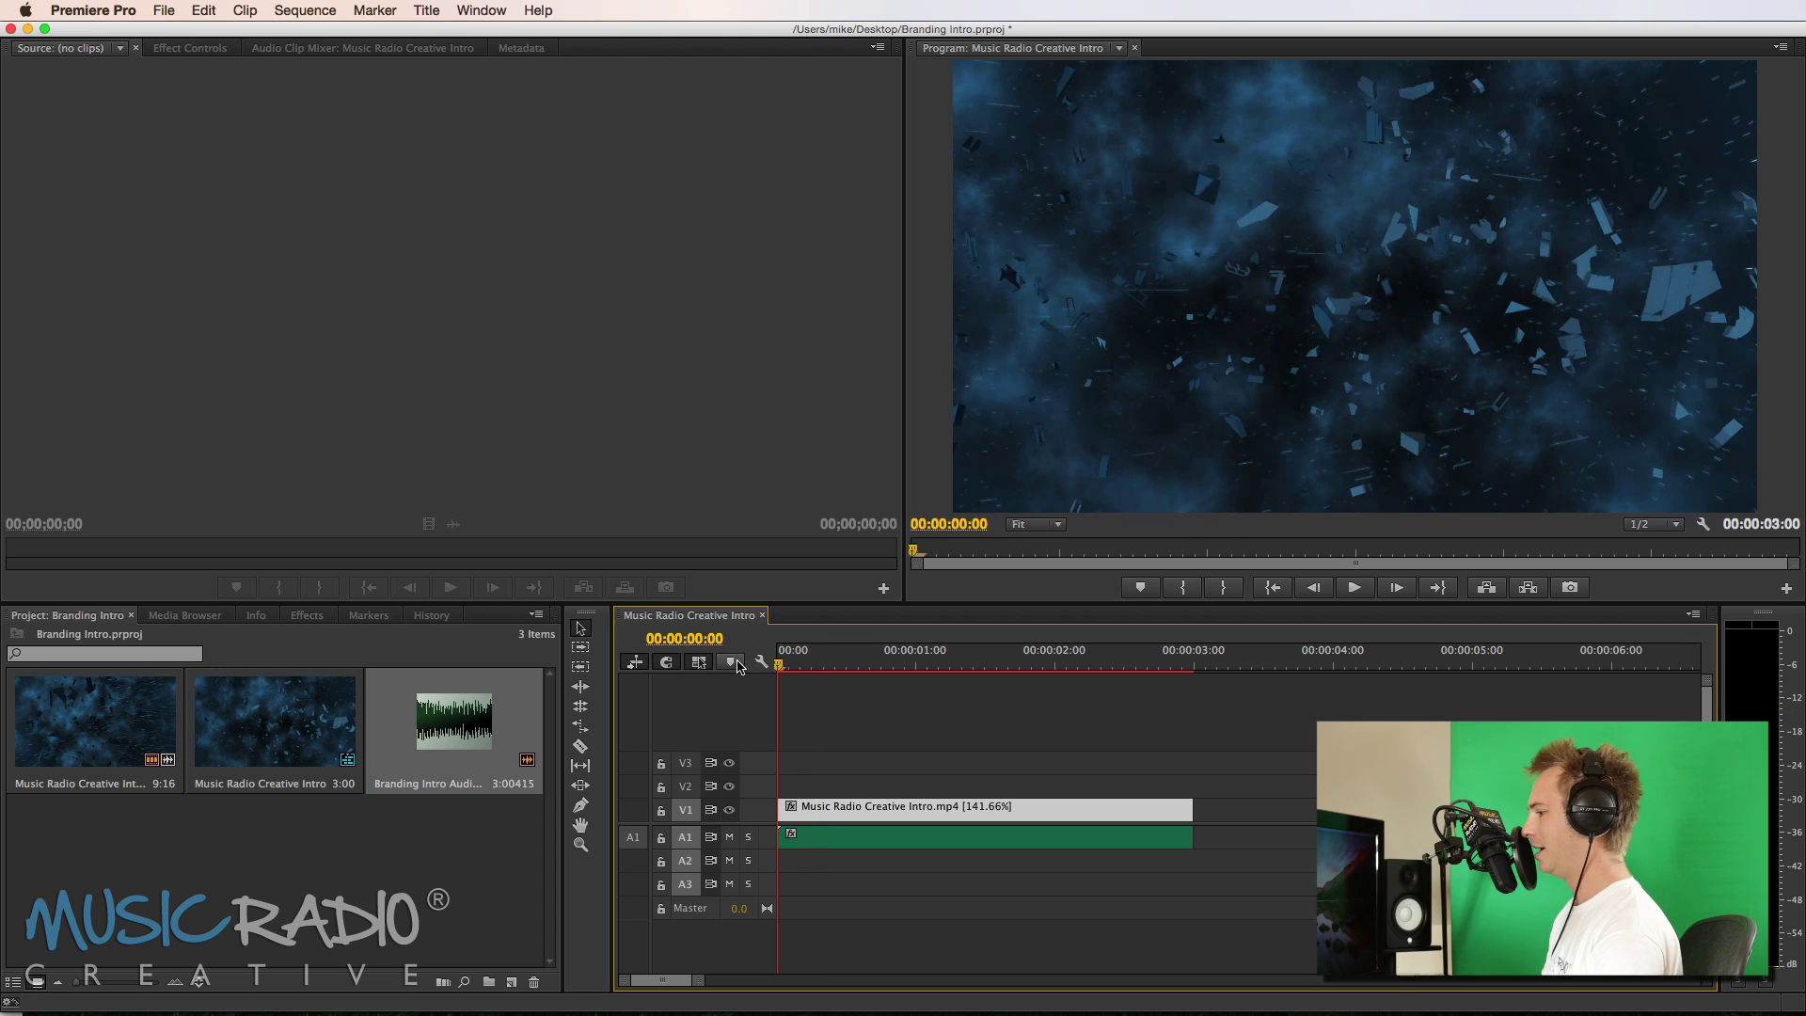
{"action": "key", "text": "space"}
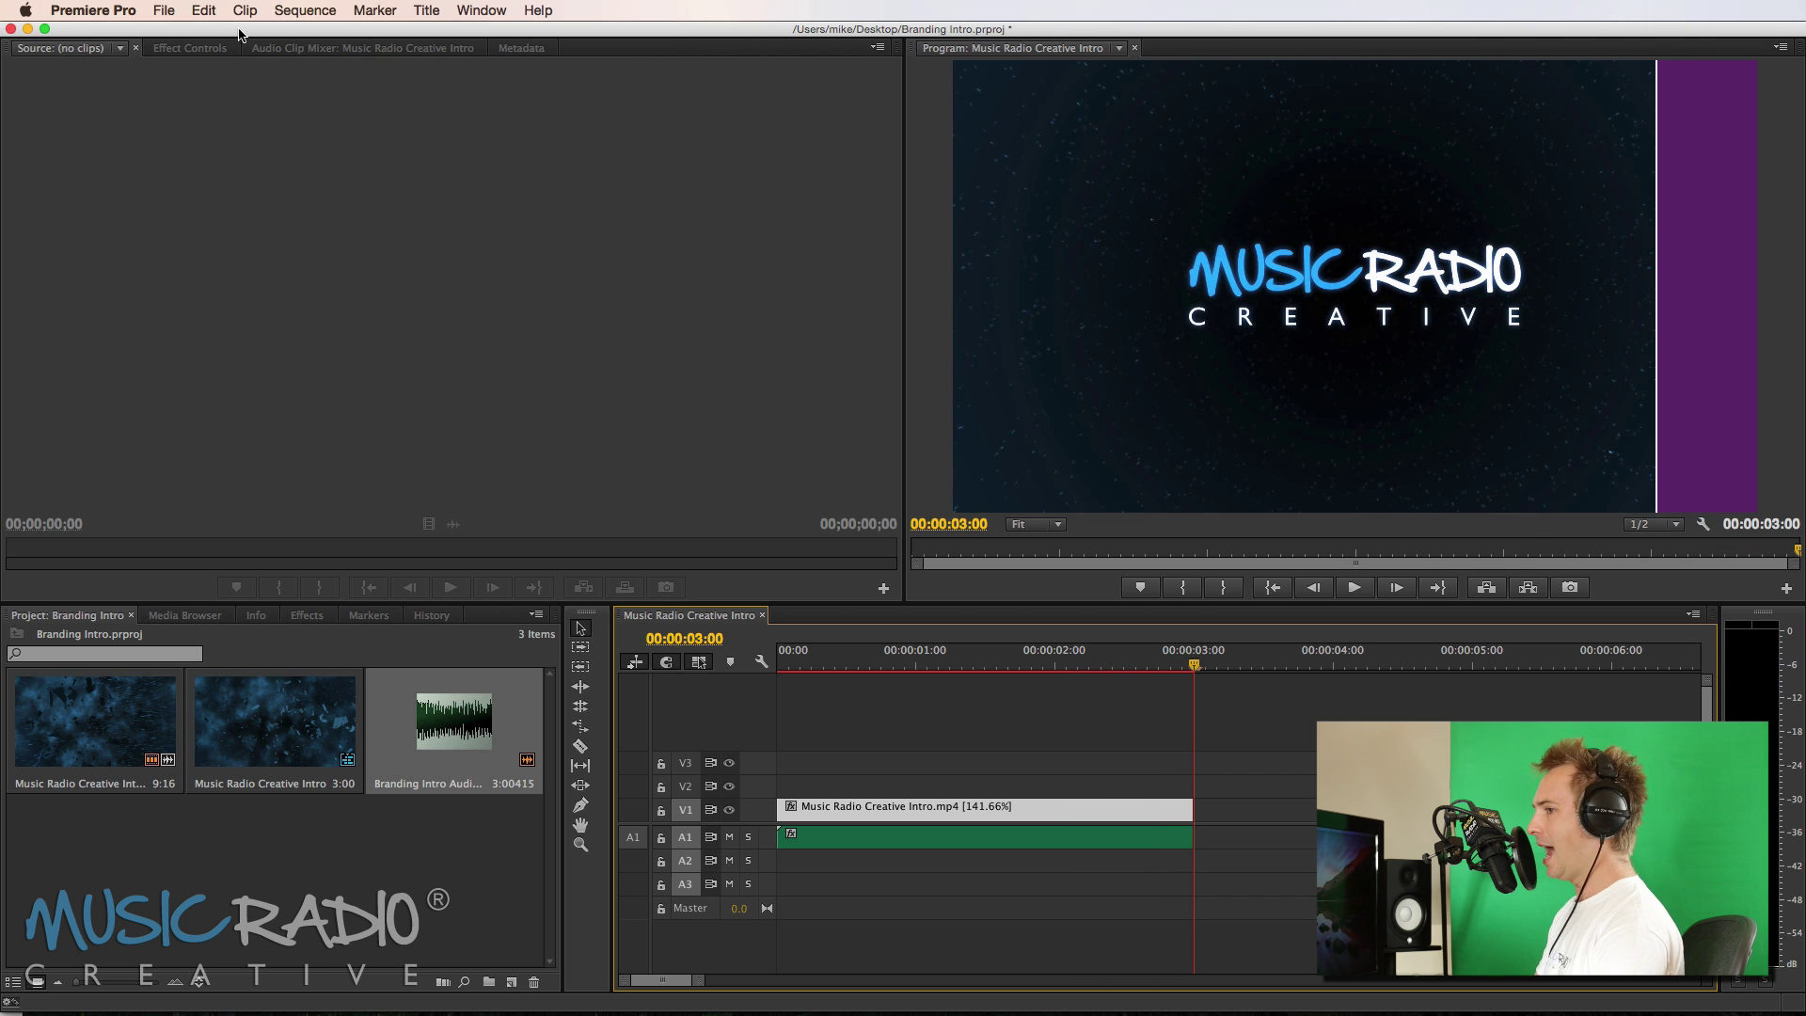
- Export the sequence to Music Radio Creative Intro.mp4 as H.264 with the YouTube 1080p HD preset
{"action": "left_click", "coordinate": [163, 10]}
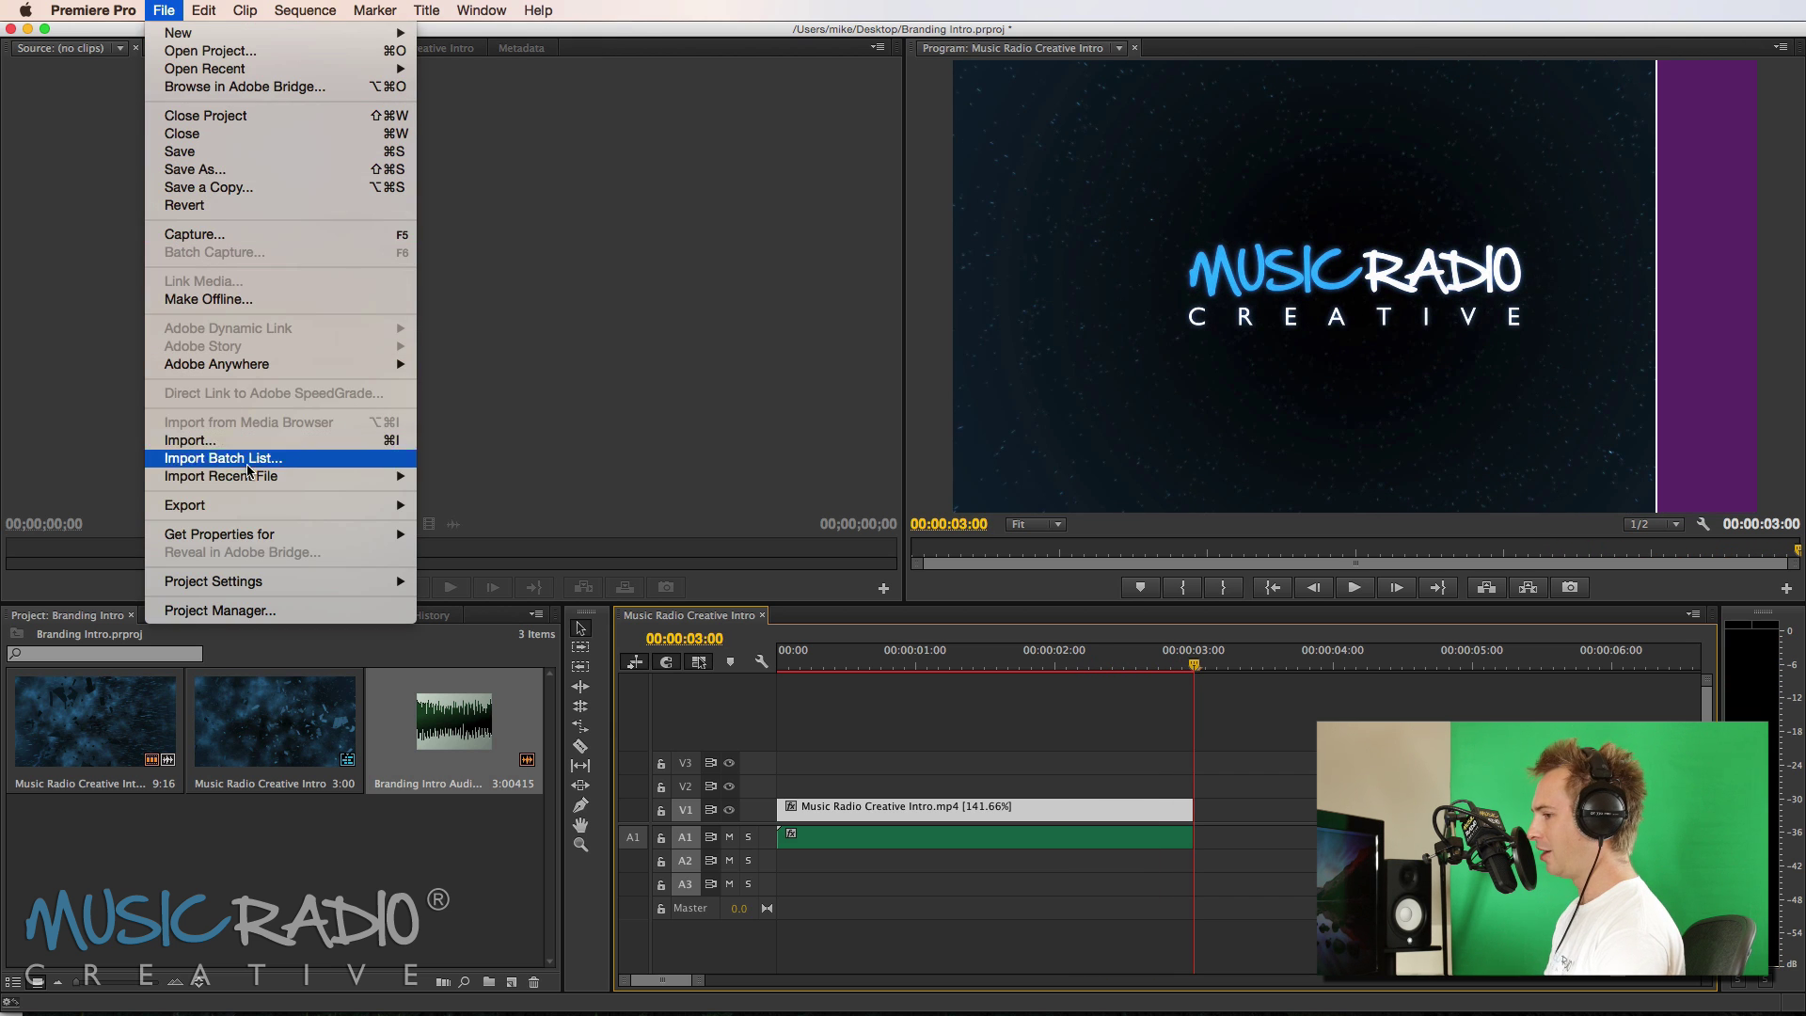
{"action": "mouse_move", "coordinate": [278, 506]}
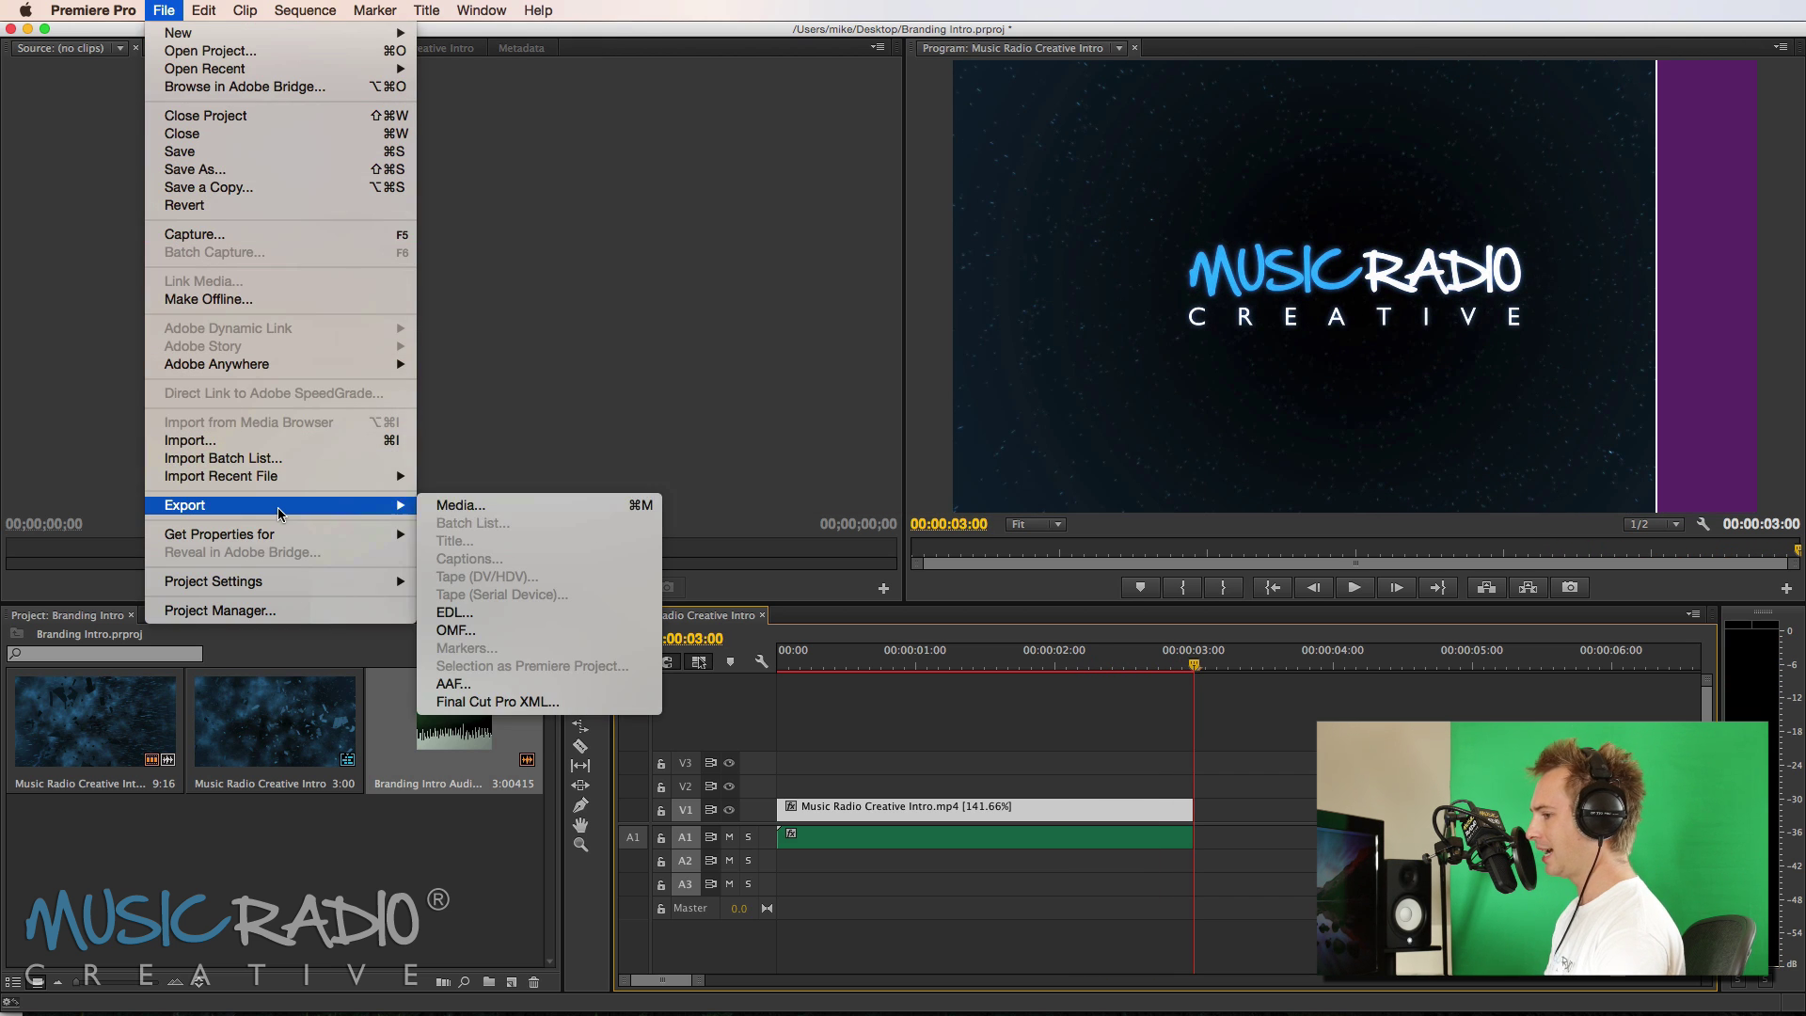
{"action": "left_click", "coordinate": [473, 508]}
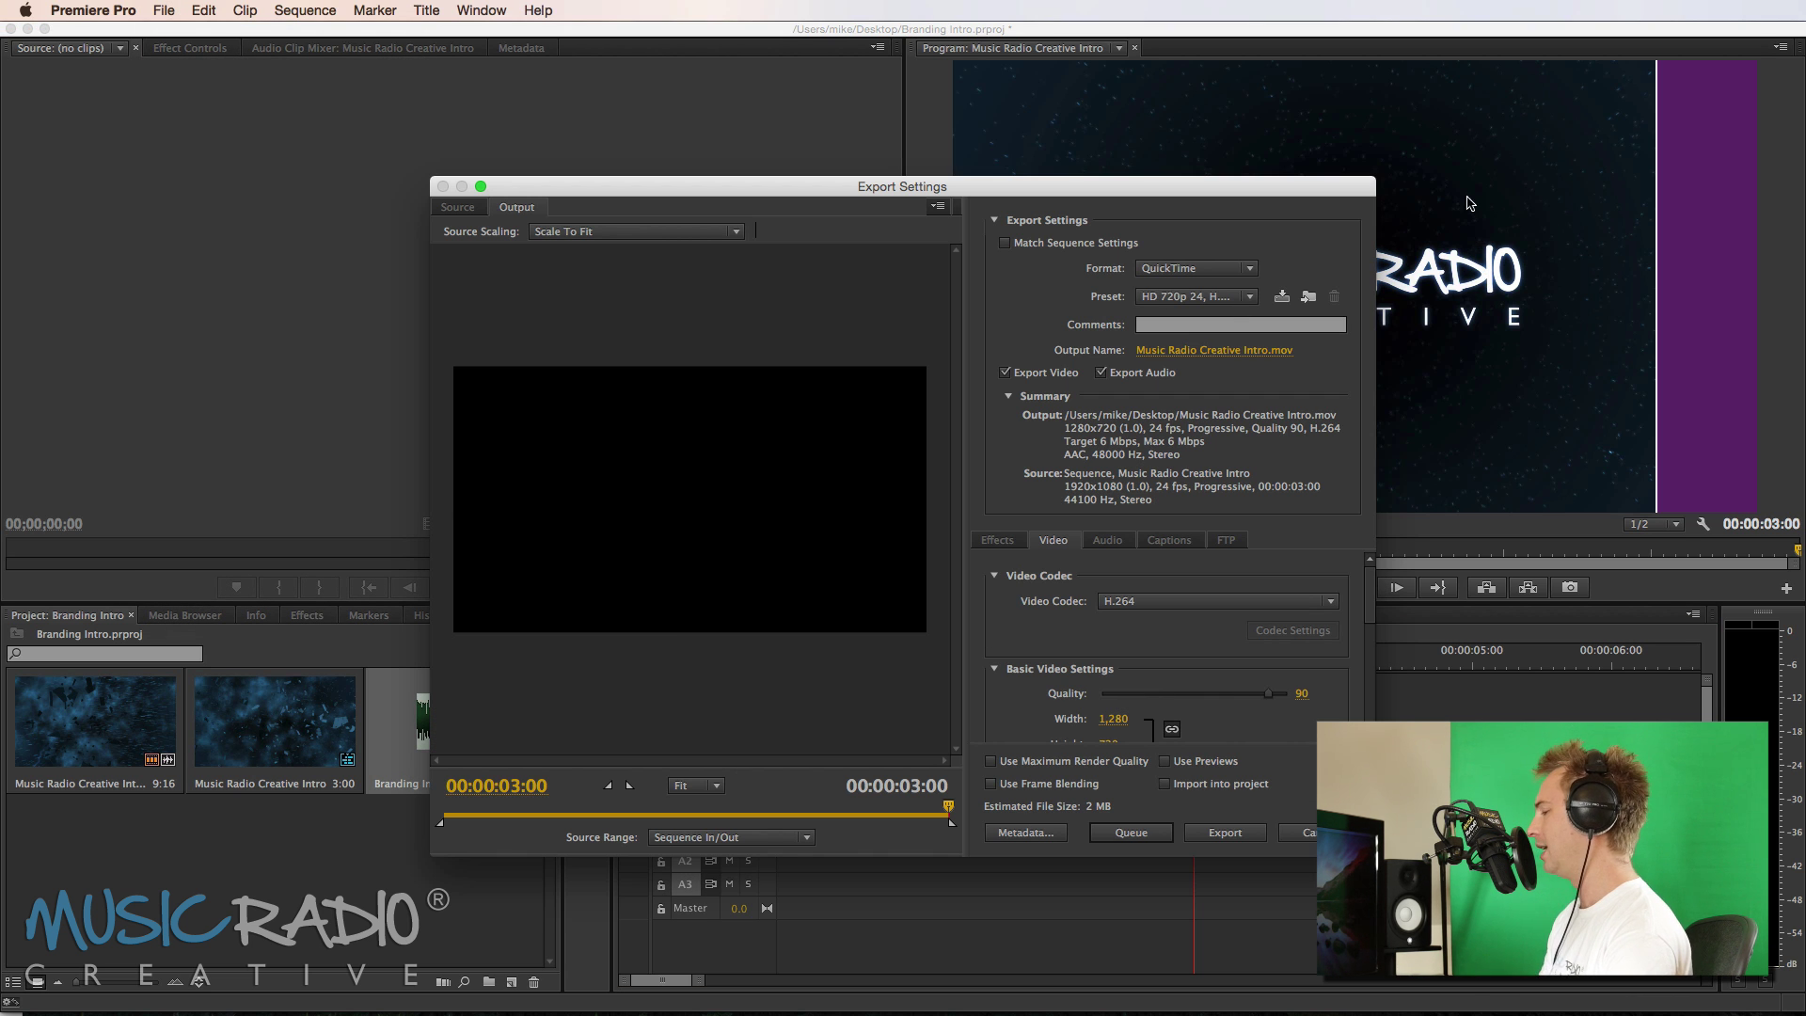
{"action": "left_click", "coordinate": [1240, 269]}
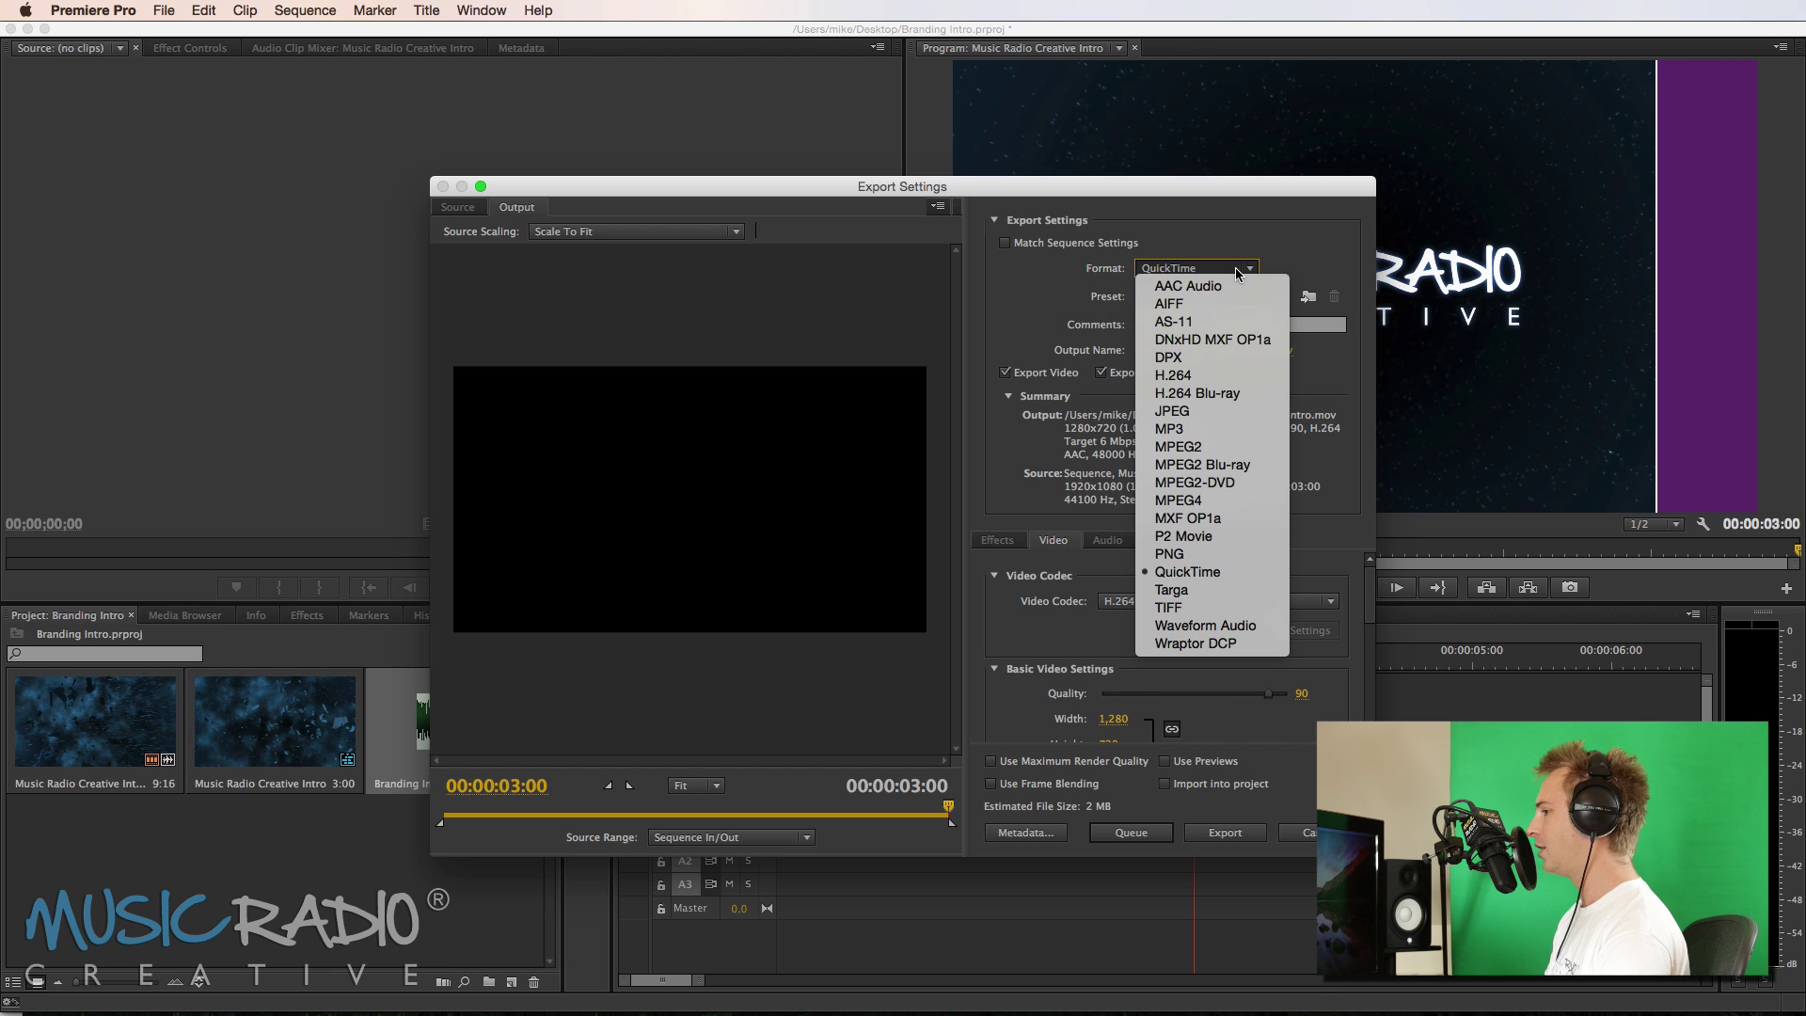
{"action": "left_click", "coordinate": [1213, 377]}
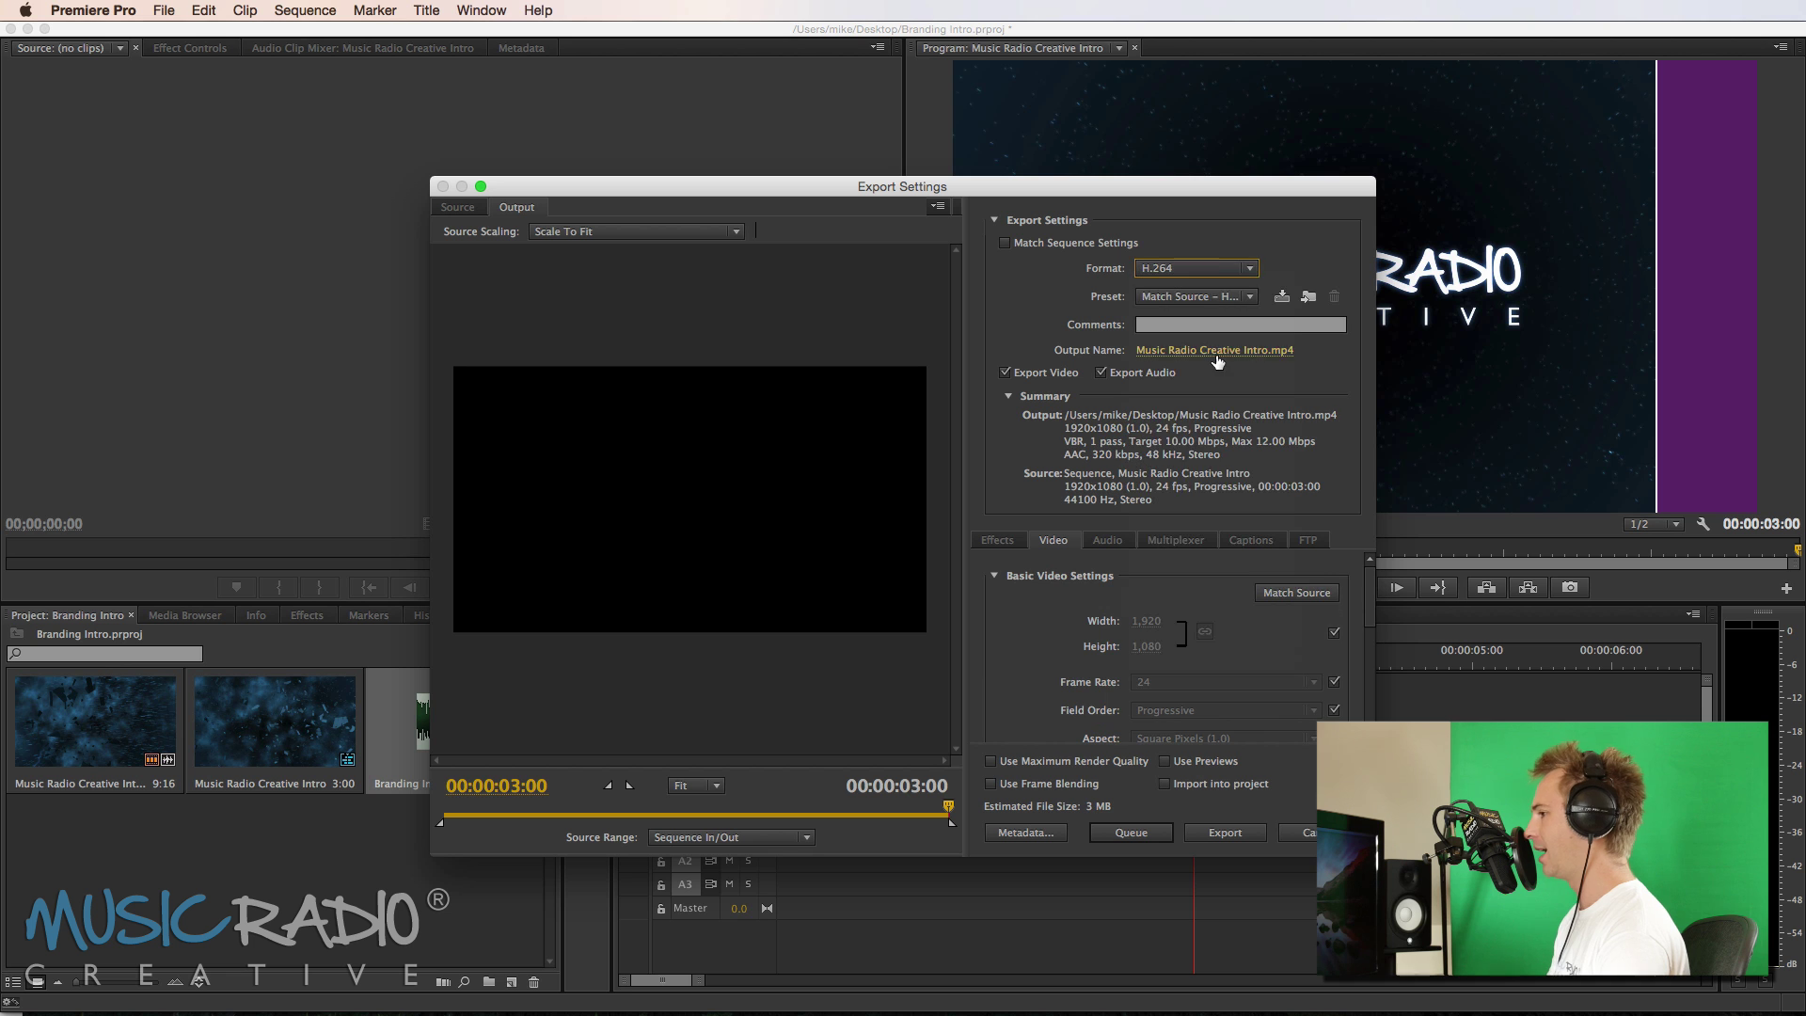
{"action": "left_click", "coordinate": [1190, 297]}
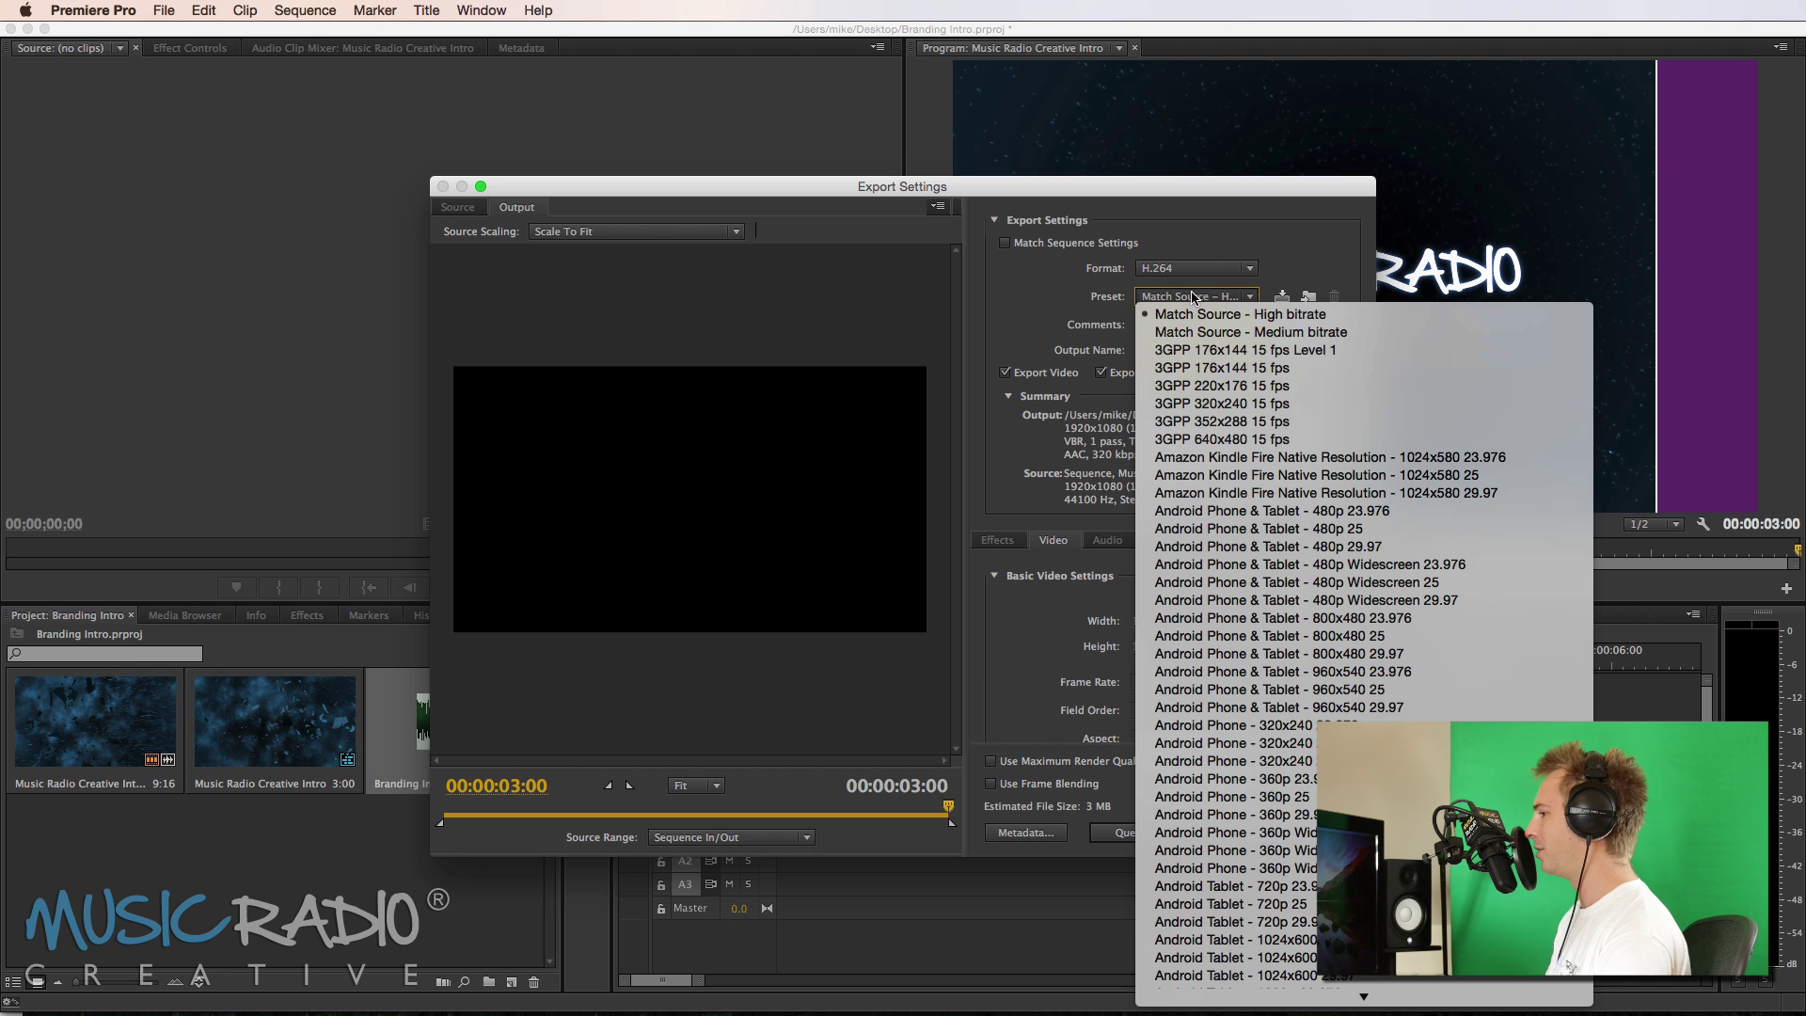
{"action": "scroll", "coordinate": [1286, 602], "scroll_direction": "down", "scroll_amount": 5}
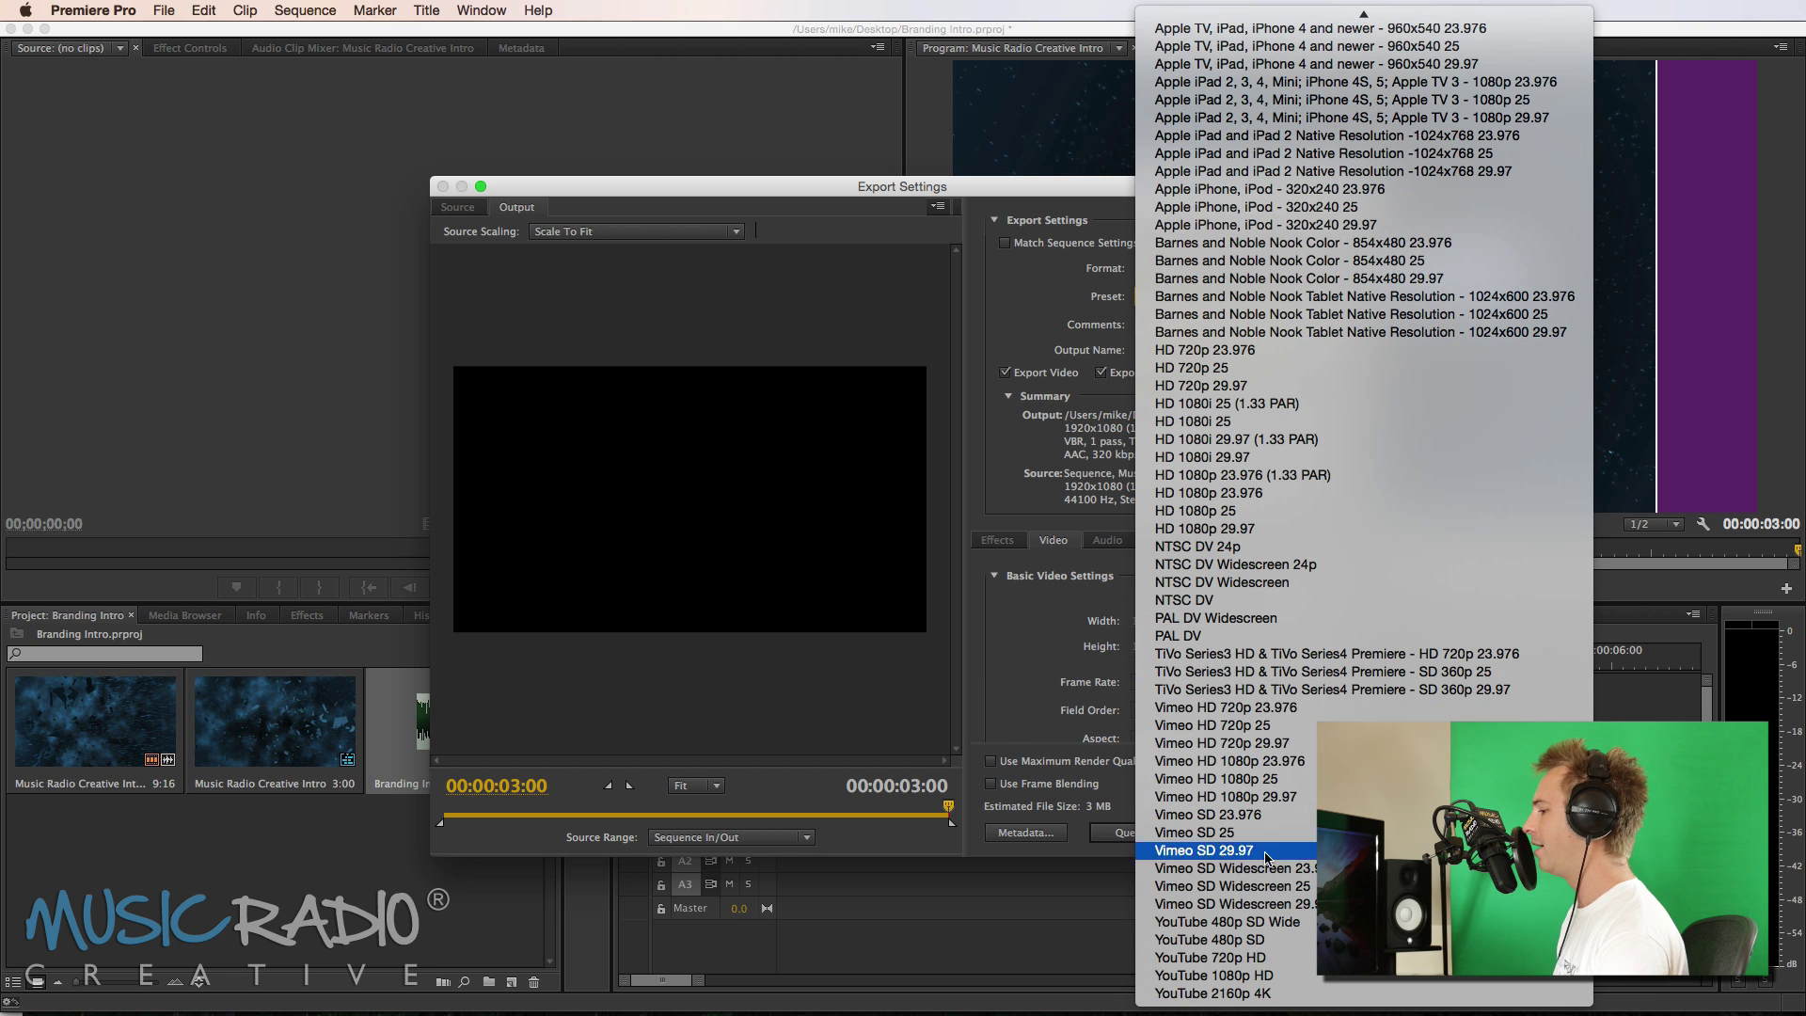
{"action": "left_click", "coordinate": [1267, 976]}
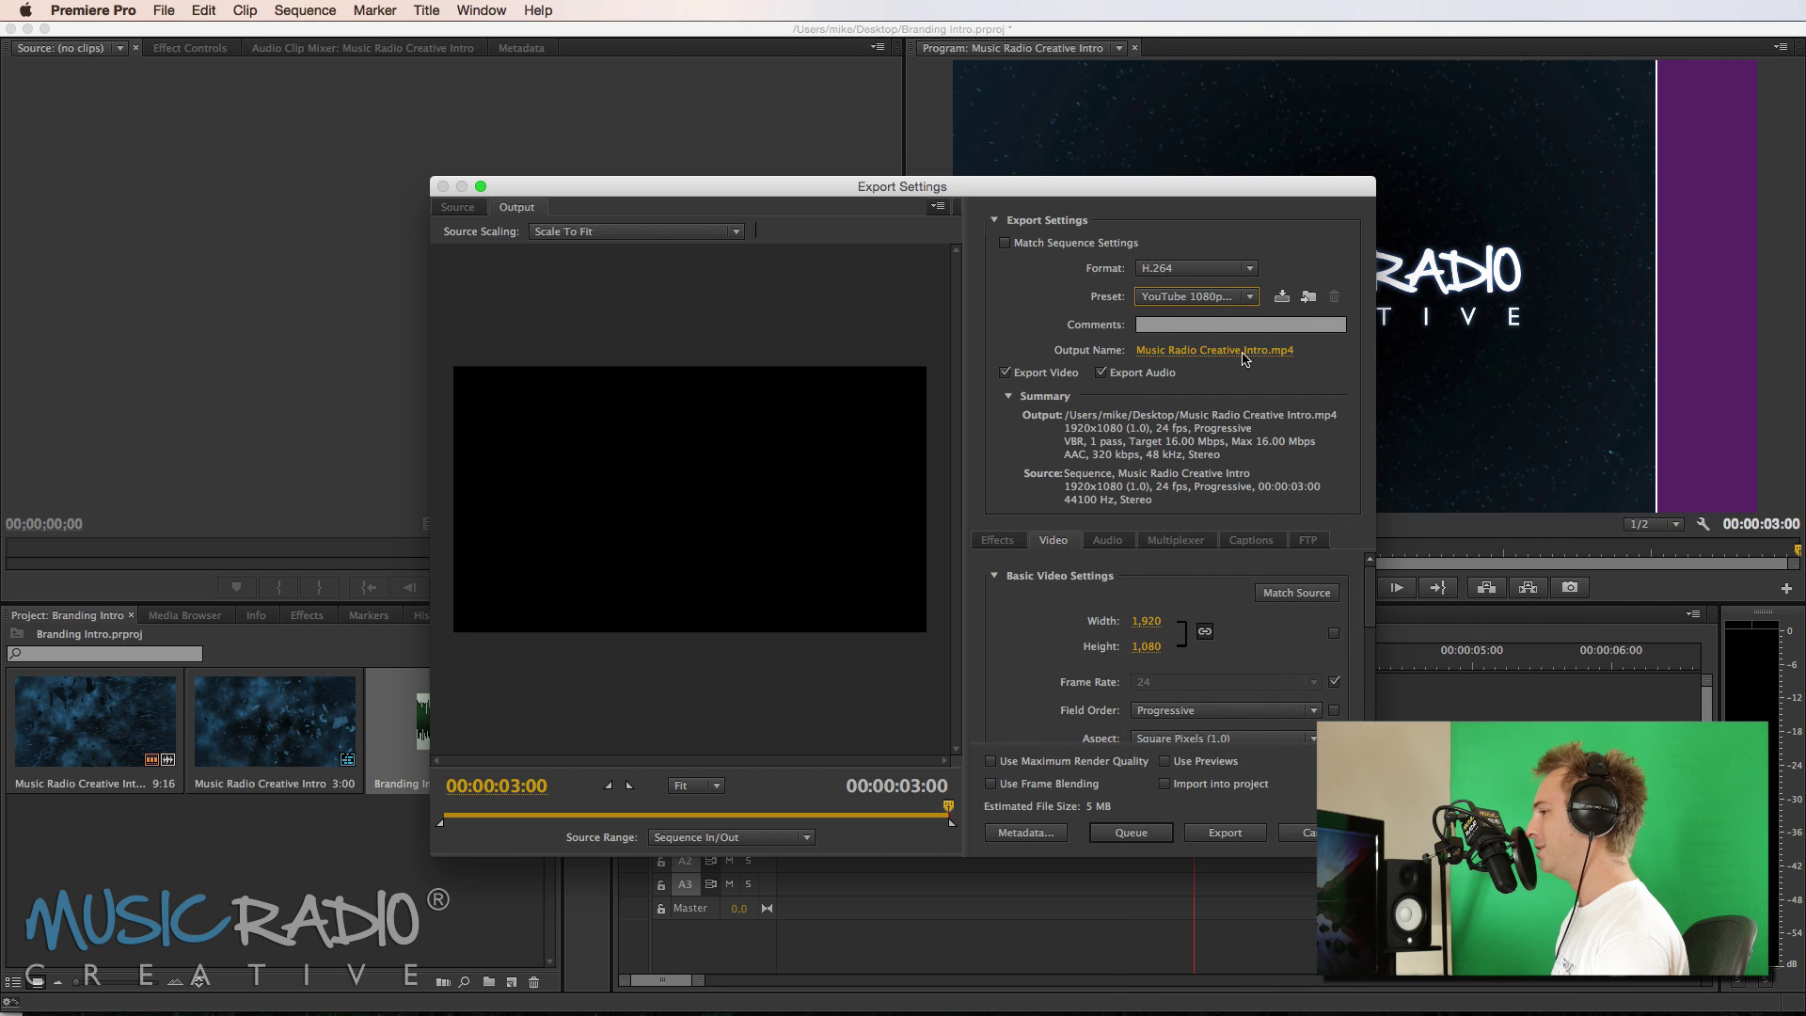
{"action": "left_click", "coordinate": [1221, 834]}
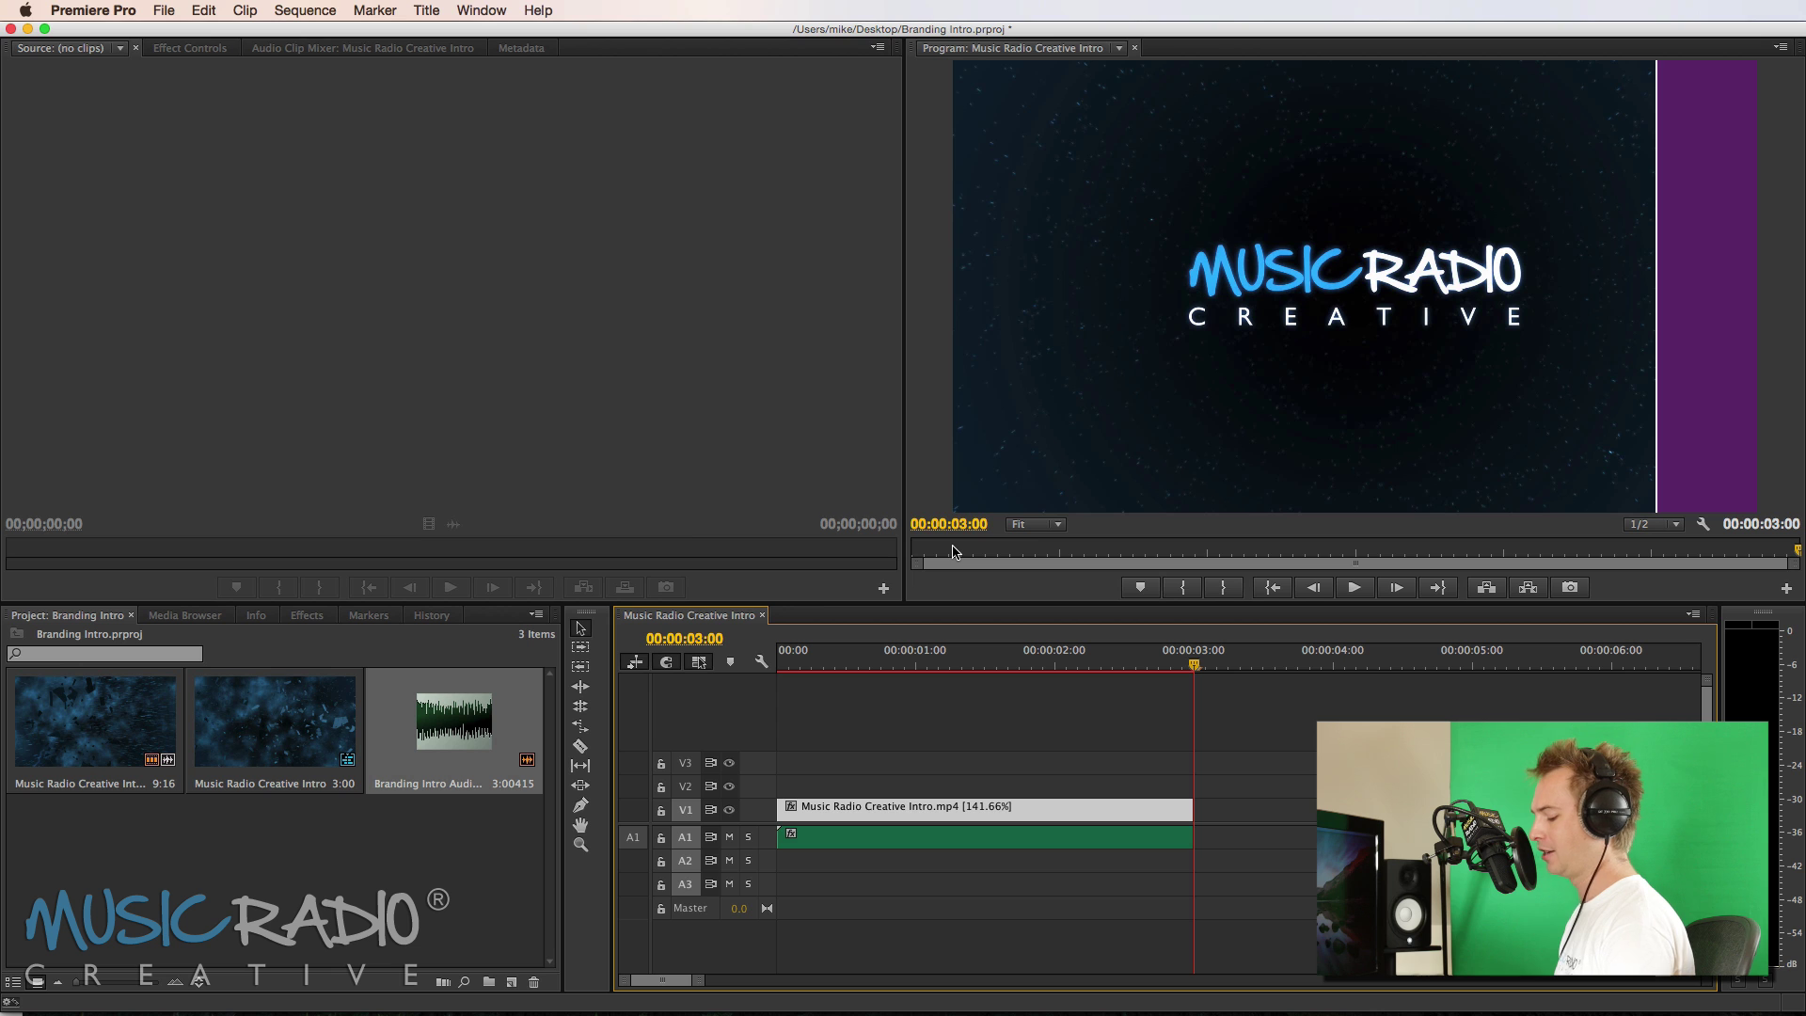
- In YouTube, go to the video upload page and set privacy to Unlisted
{"action": "key", "text": "super+Tab"}
{"action": "key", "text": "super+Tab"}
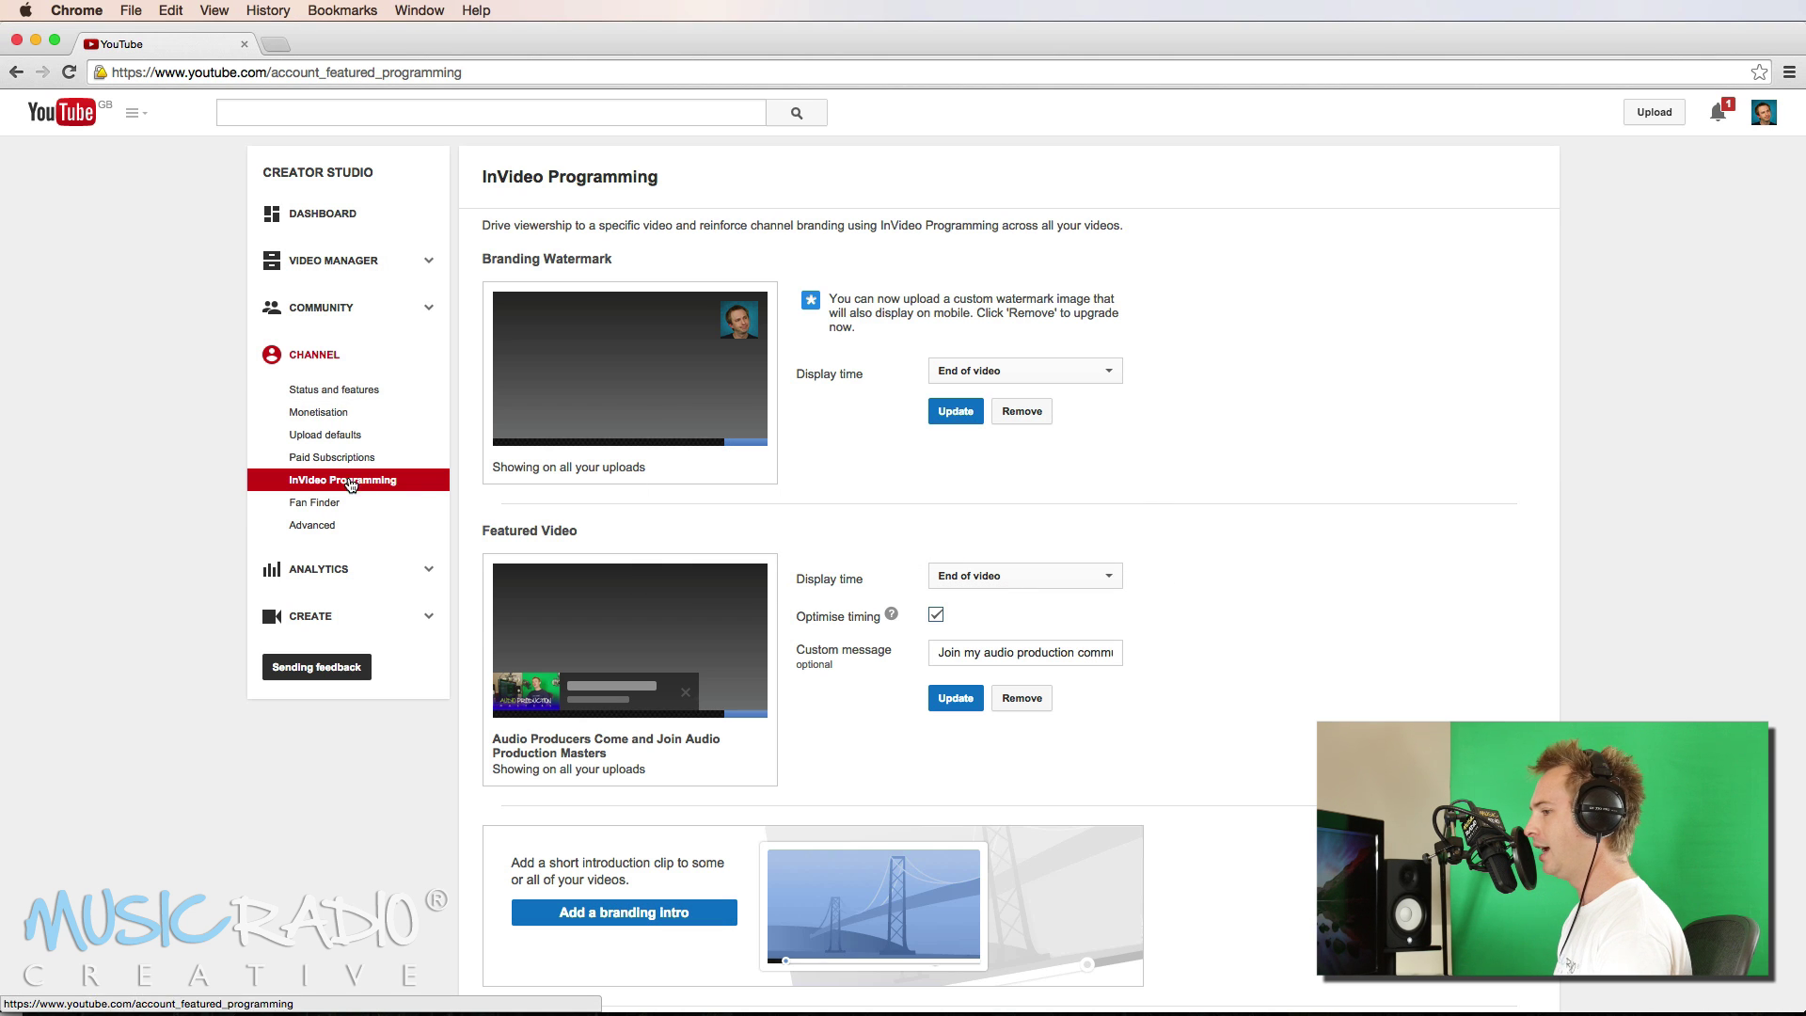
{"action": "left_click", "coordinate": [651, 912]}
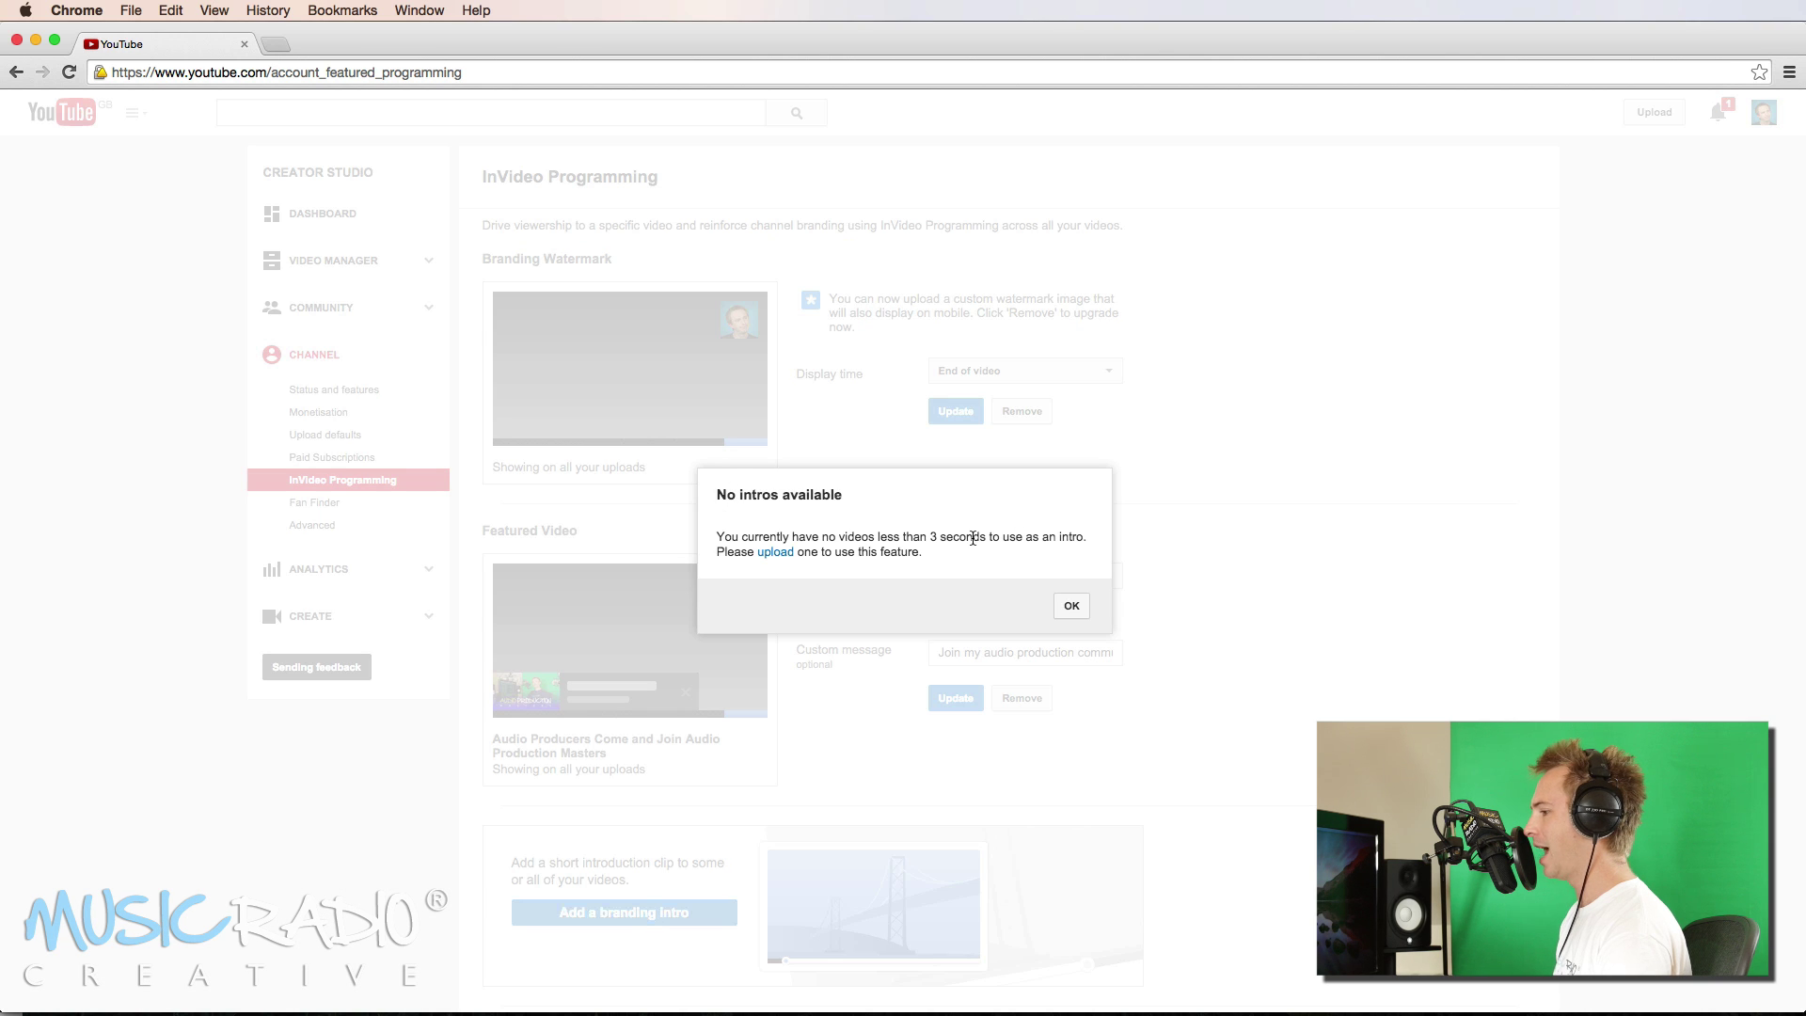
{"action": "left_click", "coordinate": [787, 553]}
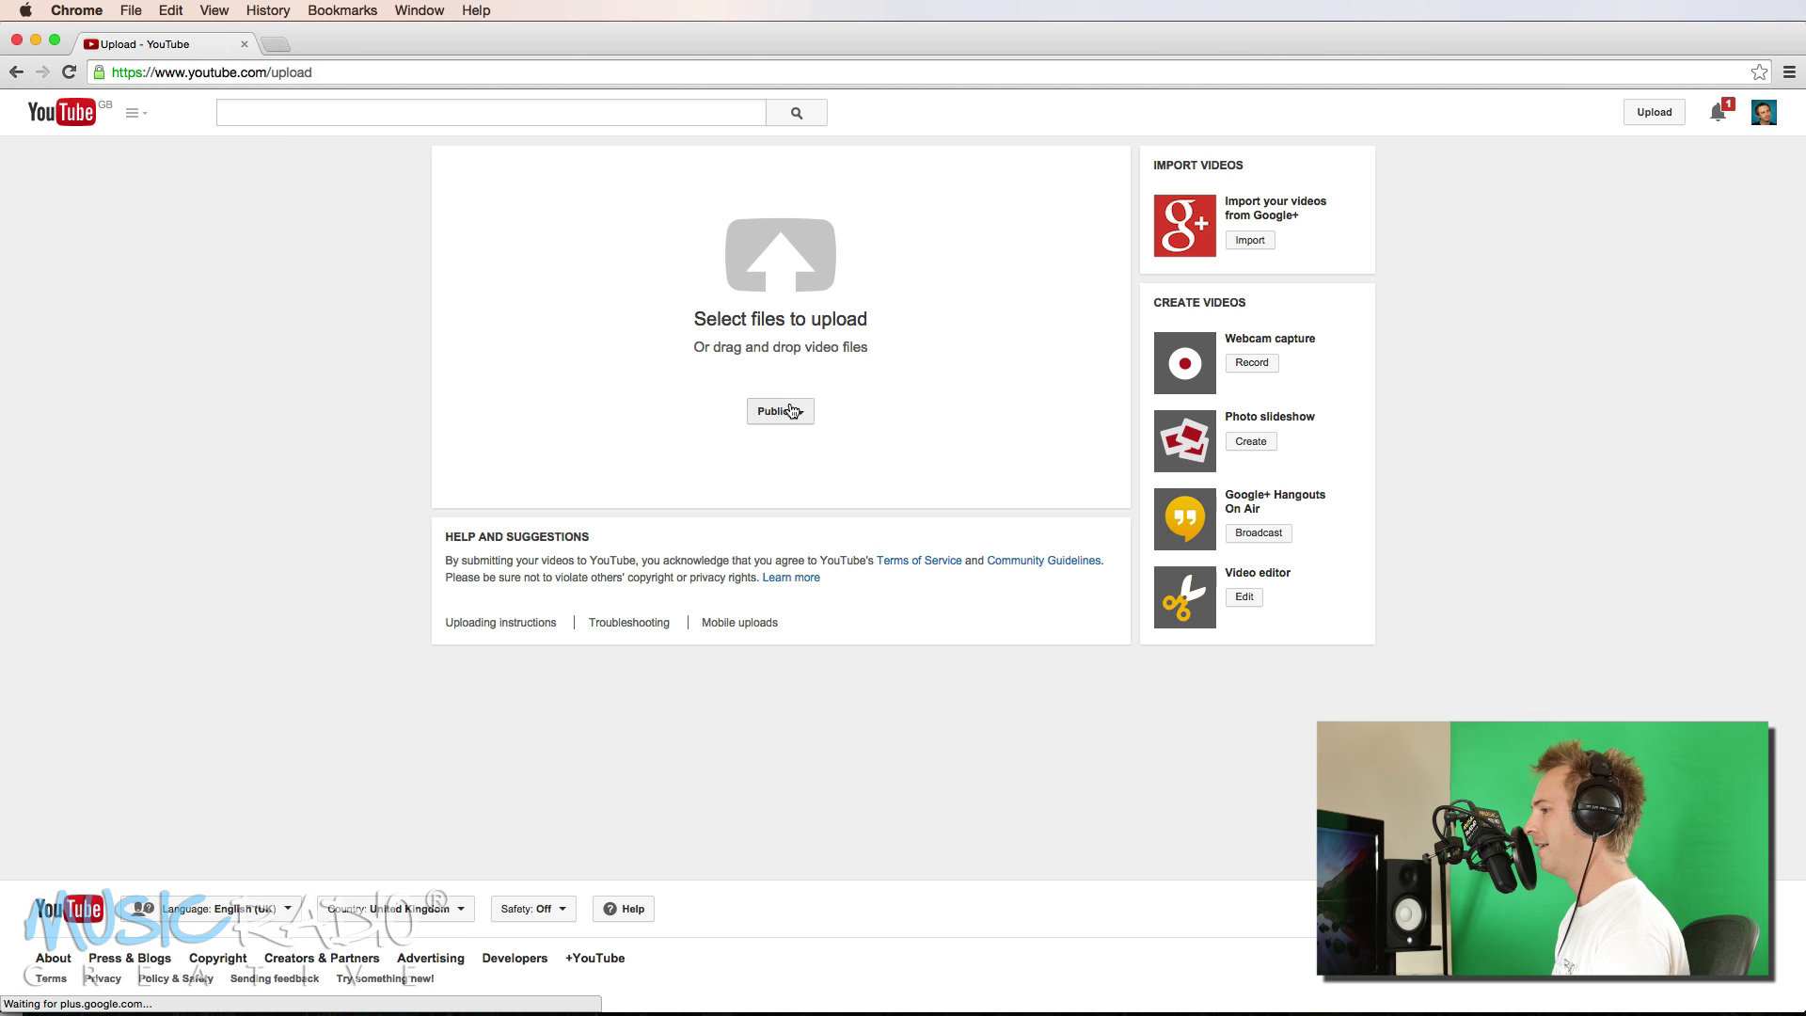
{"action": "left_click", "coordinate": [798, 414]}
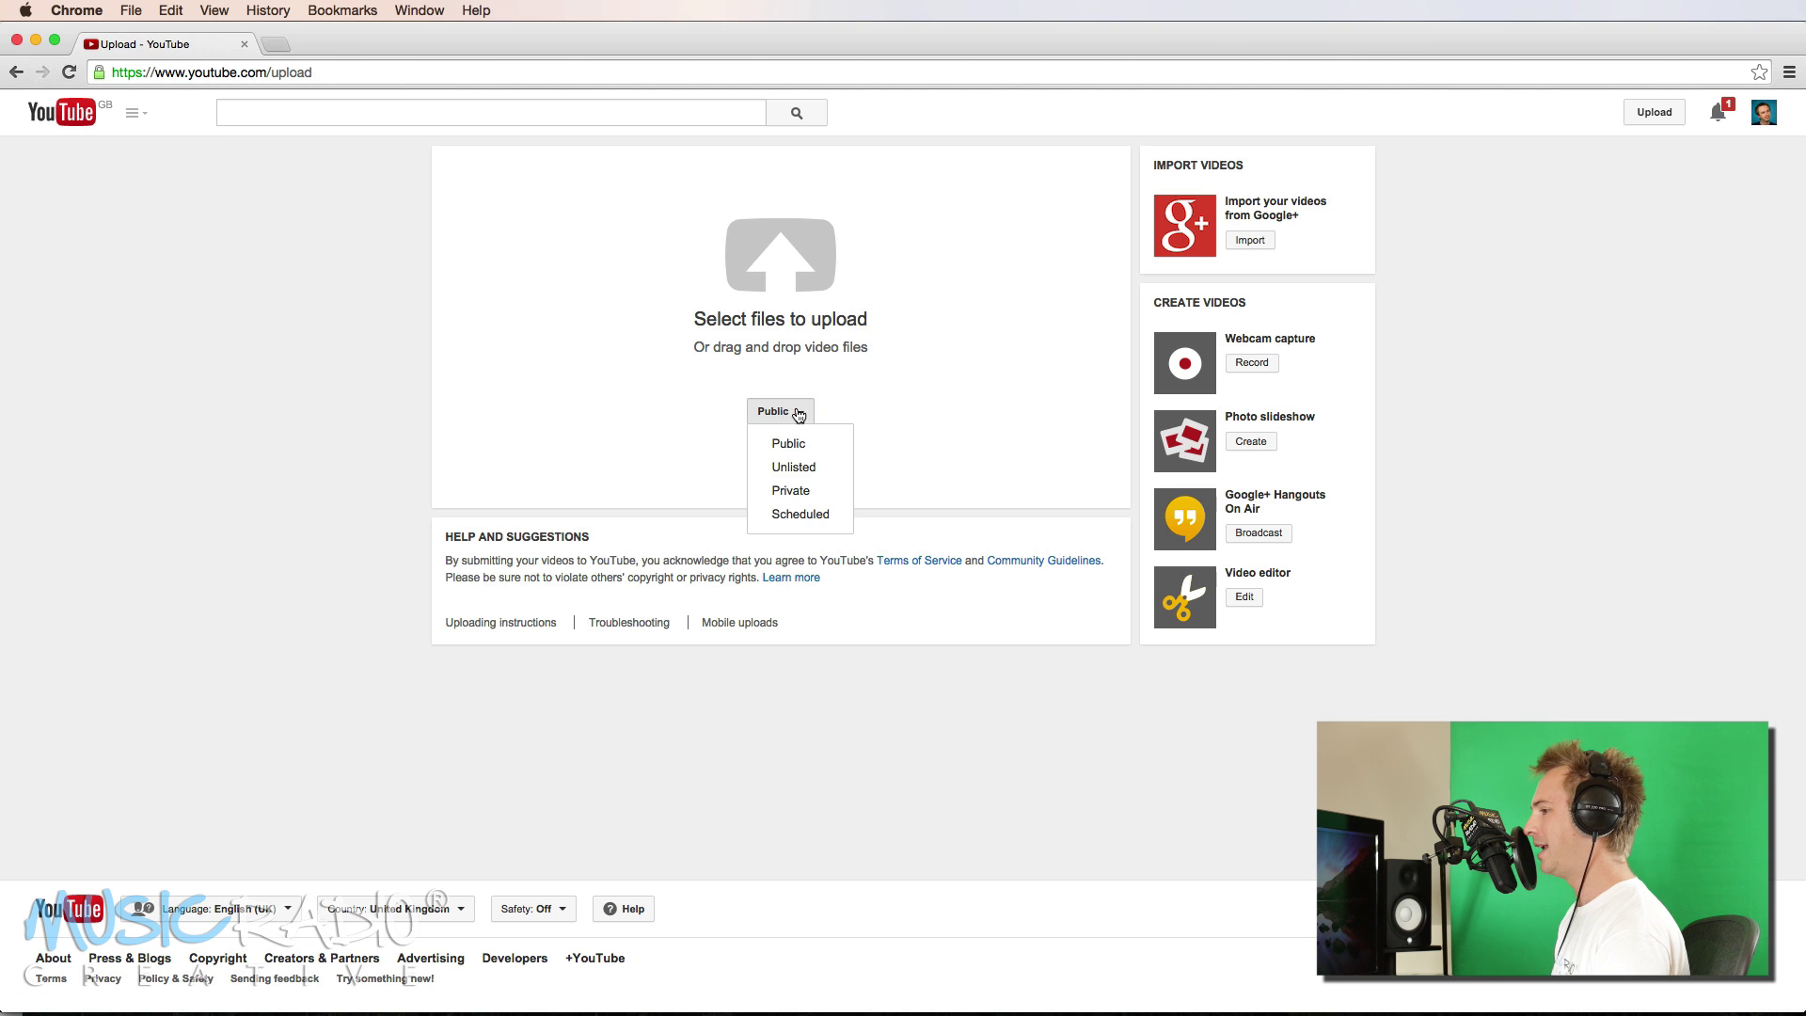
{"action": "left_click", "coordinate": [806, 468]}
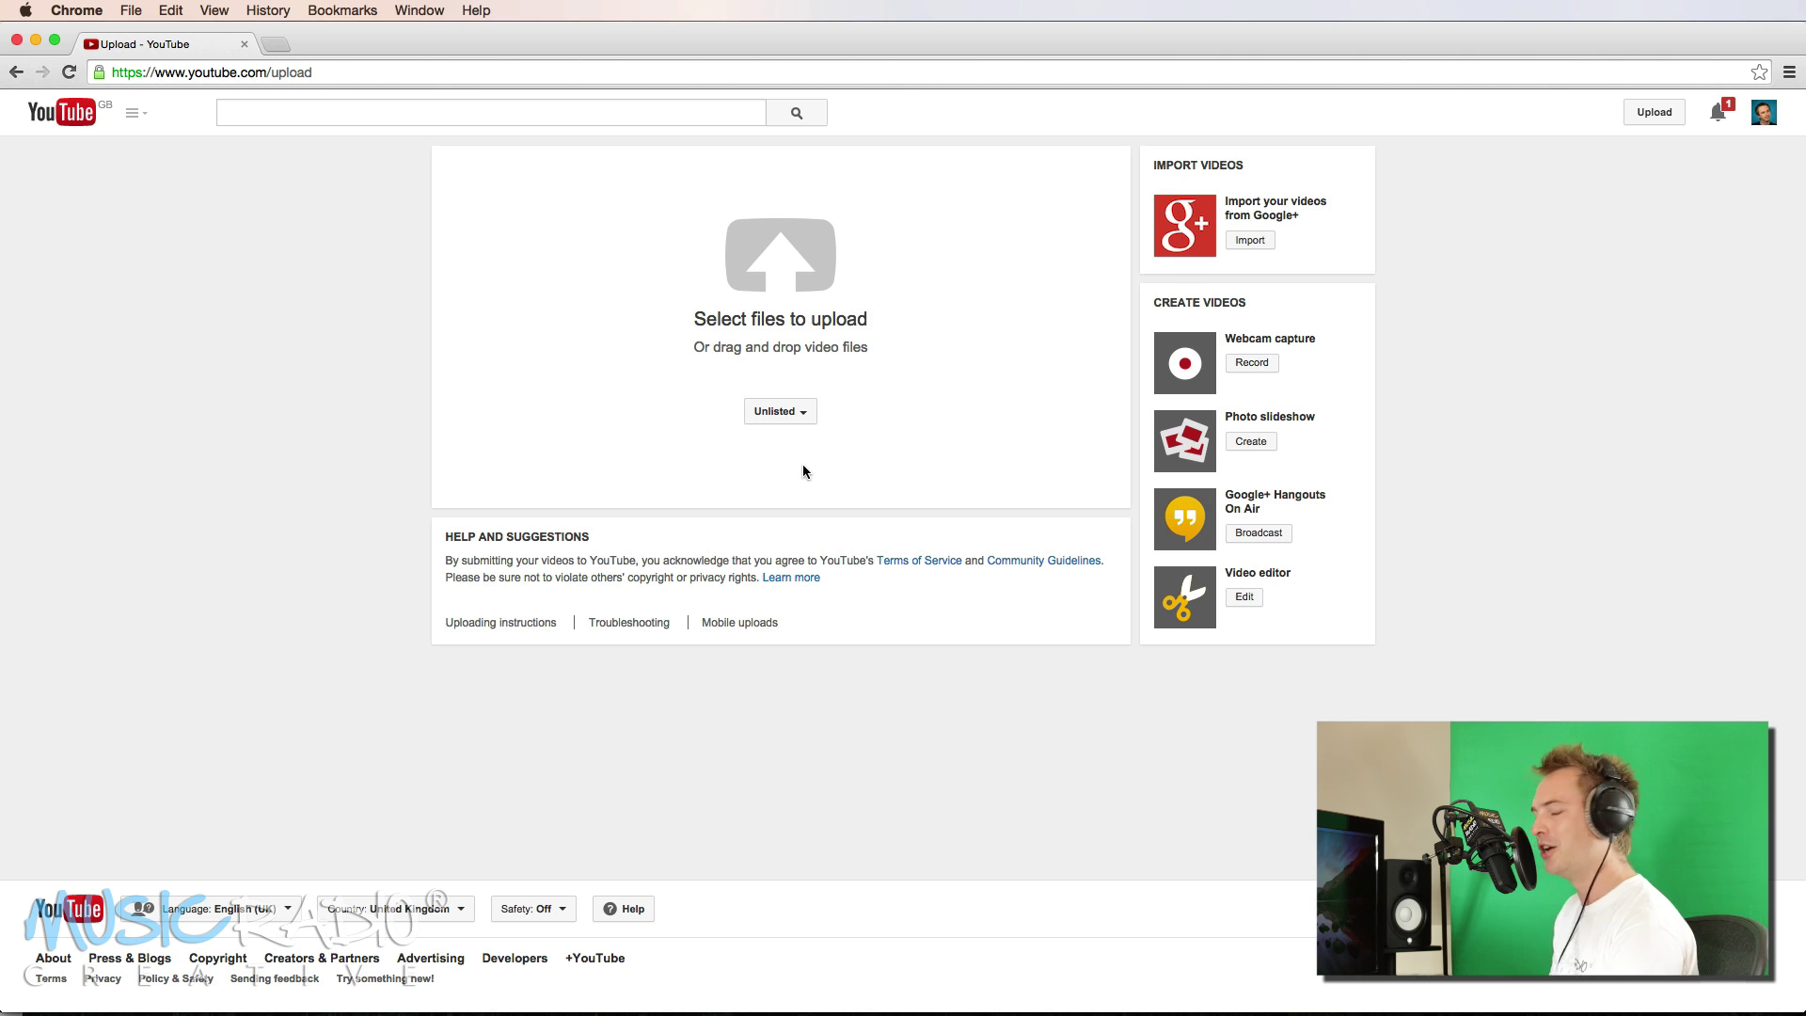
- Upload Music Radio Creative Intro.mp4 from the Desktop
{"action": "left_click", "coordinate": [808, 282]}
{"action": "left_click", "coordinate": [658, 287]}
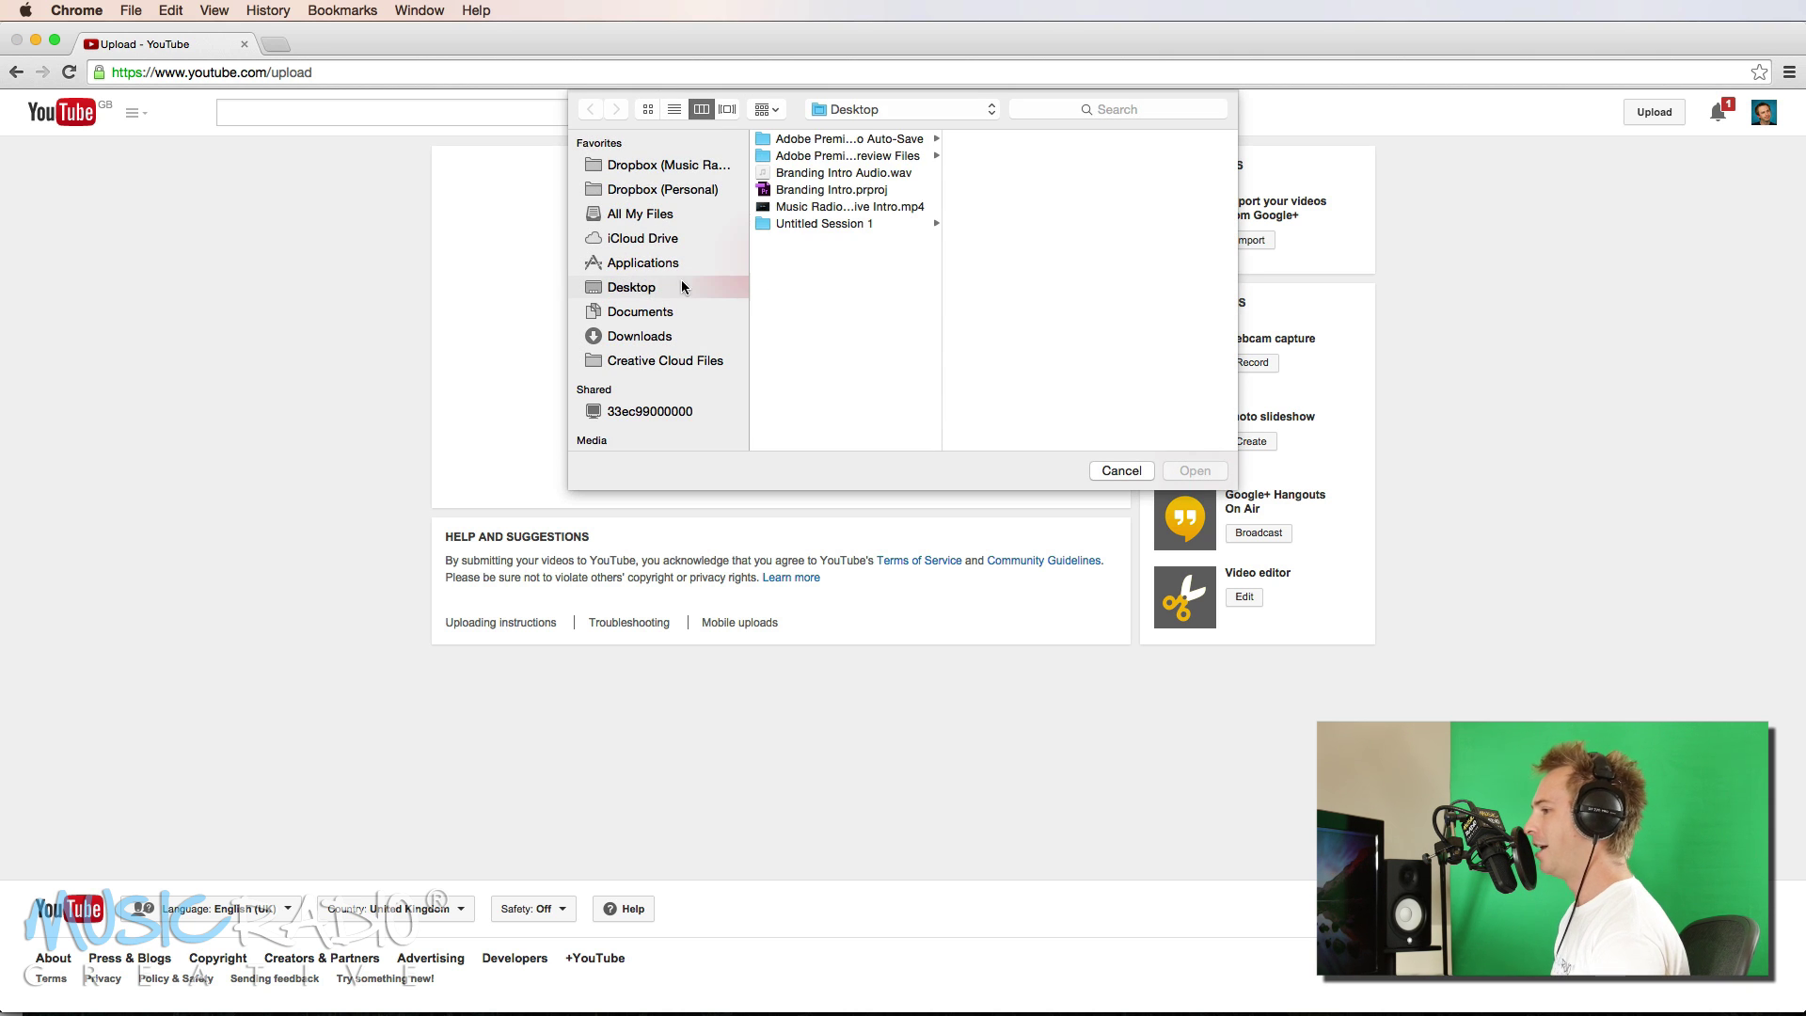
{"action": "left_click", "coordinate": [861, 208]}
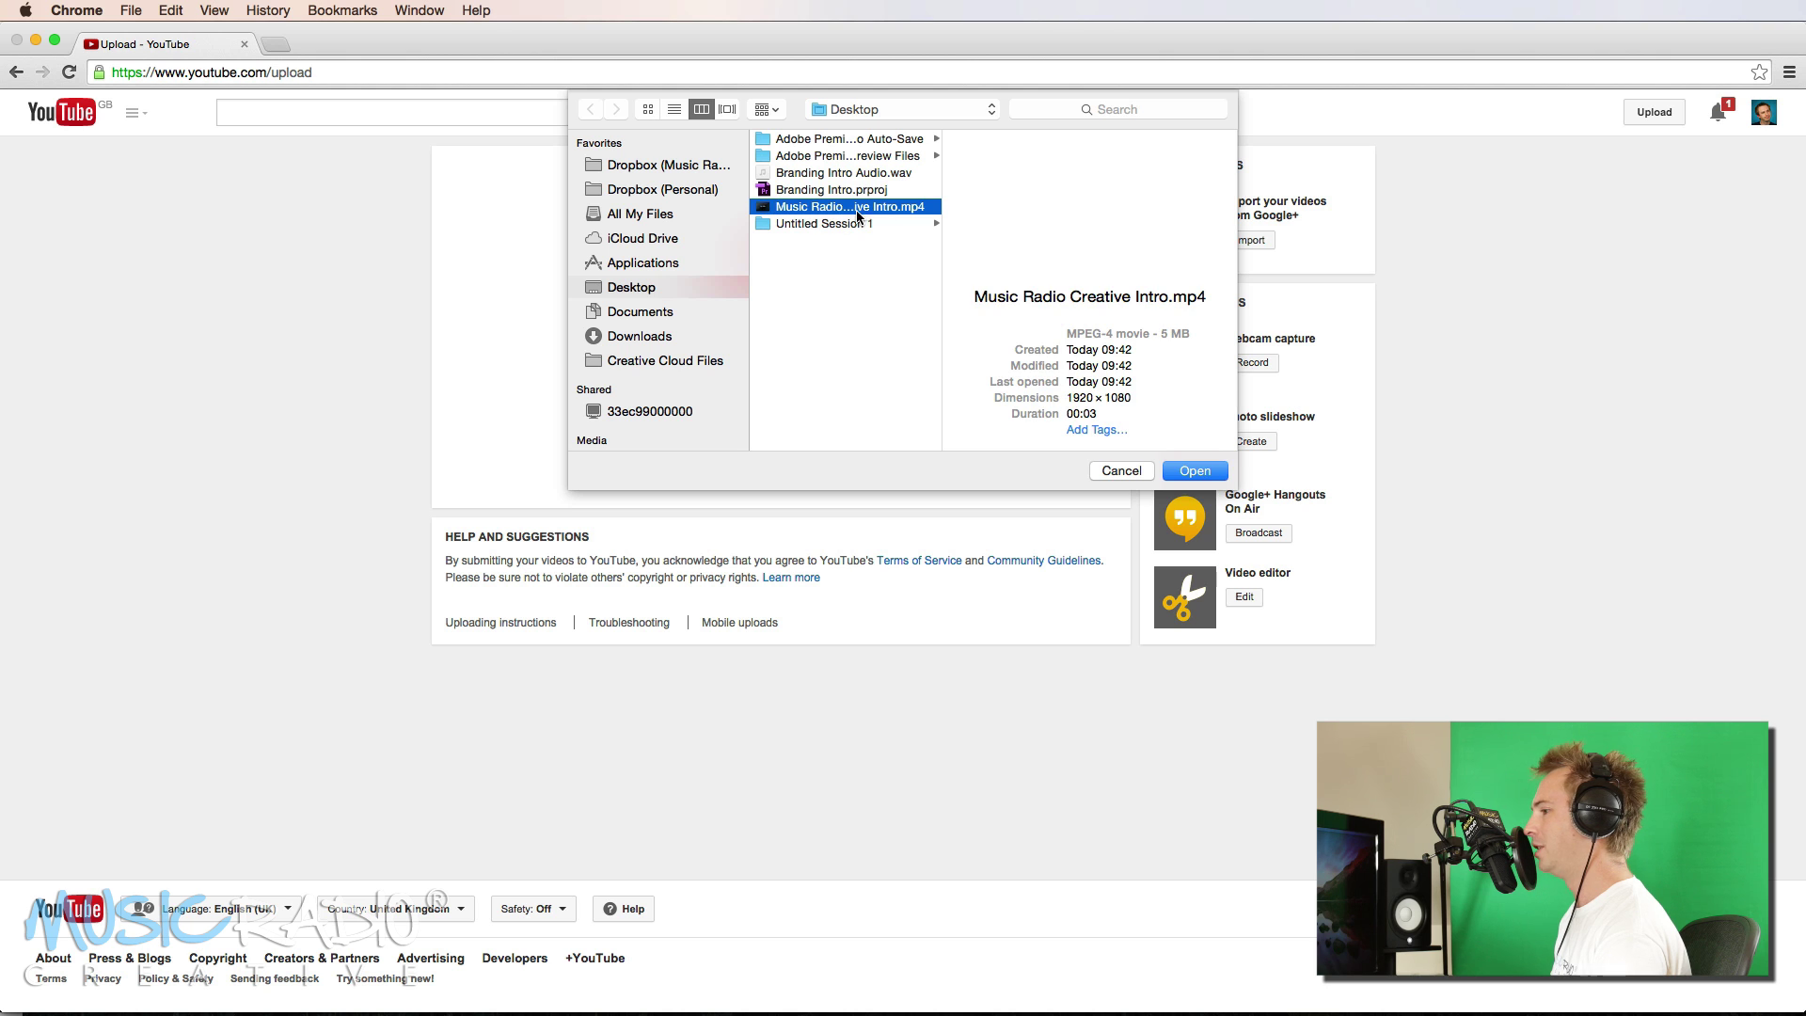
{"action": "double_click", "coordinate": [817, 212]}
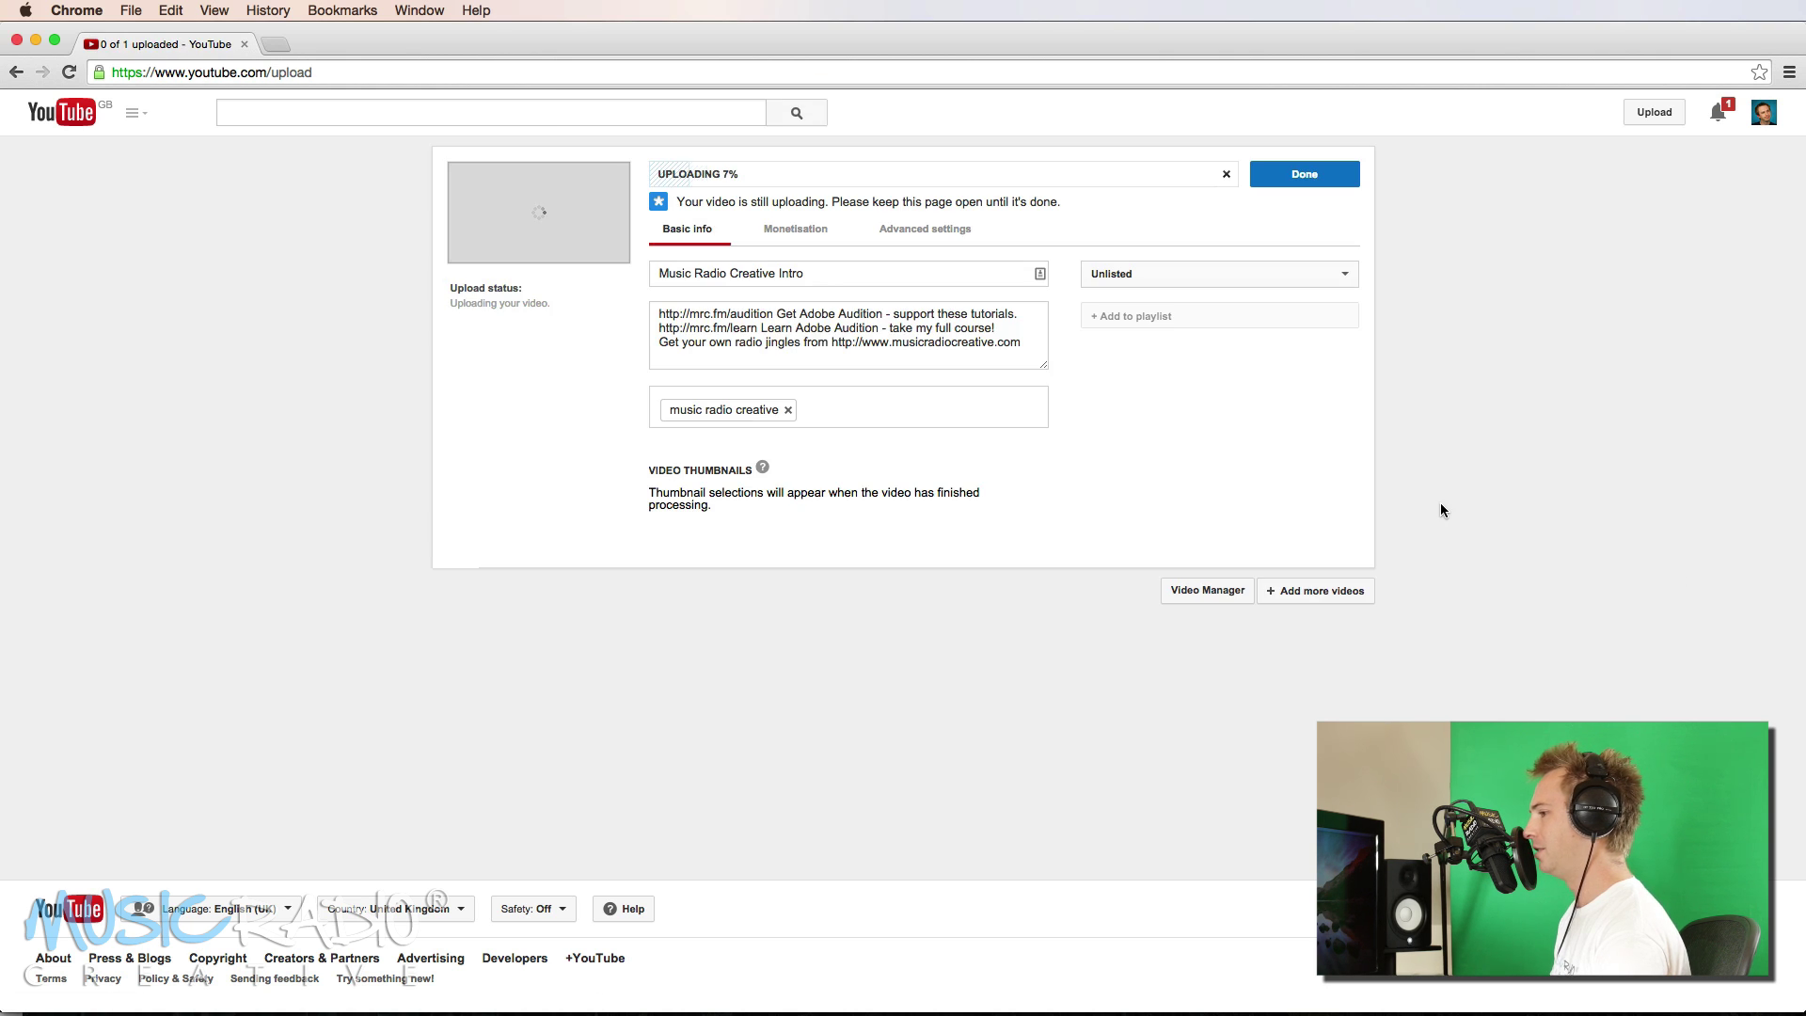